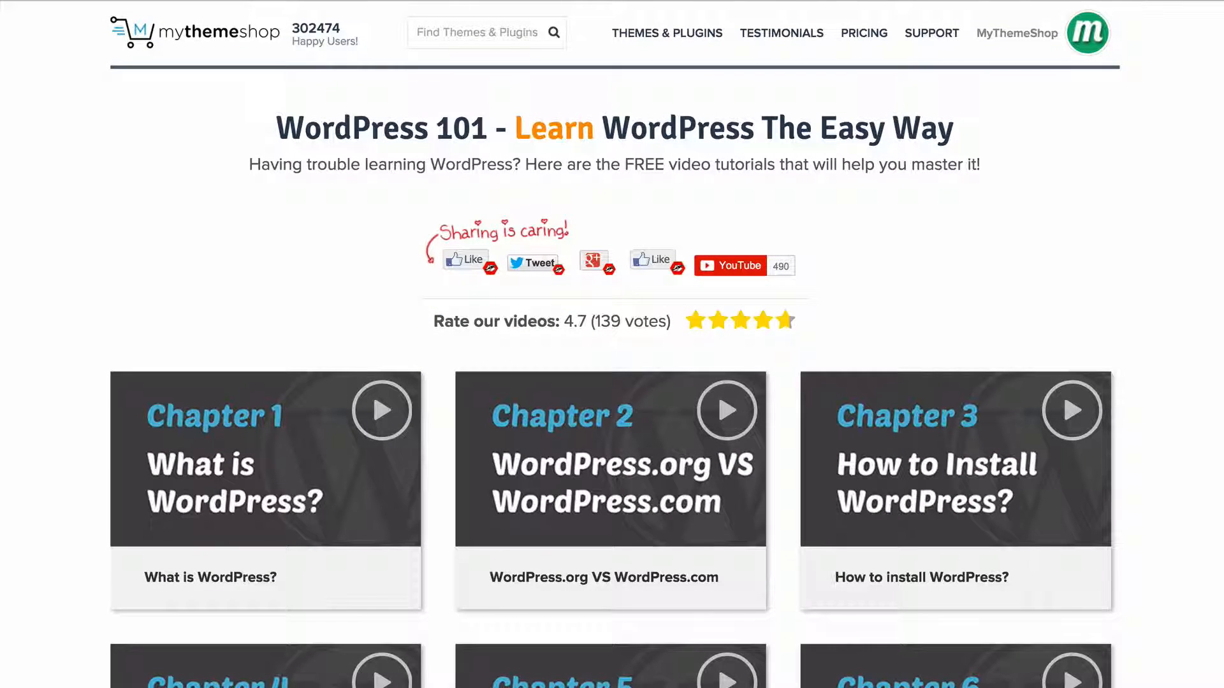
Look through the chapters of the WordPress 101 video tutorials from start to end.
scroll(612, 344, down, 6)
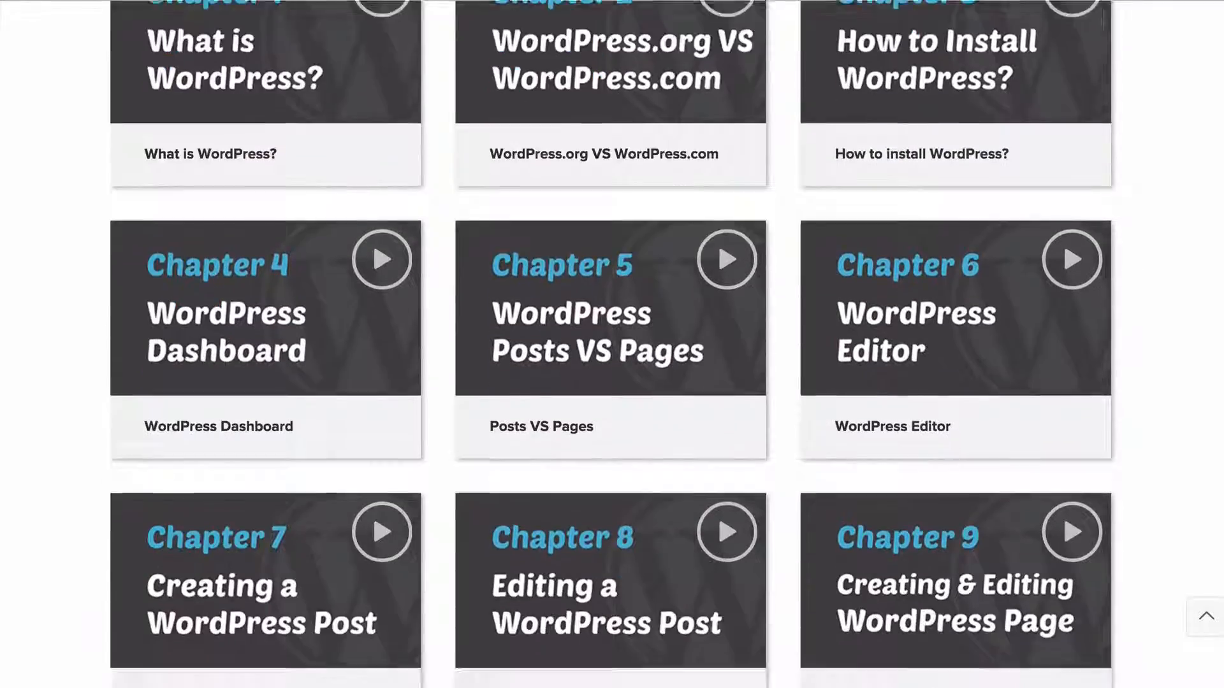
scroll(1219, 408, down, 20)
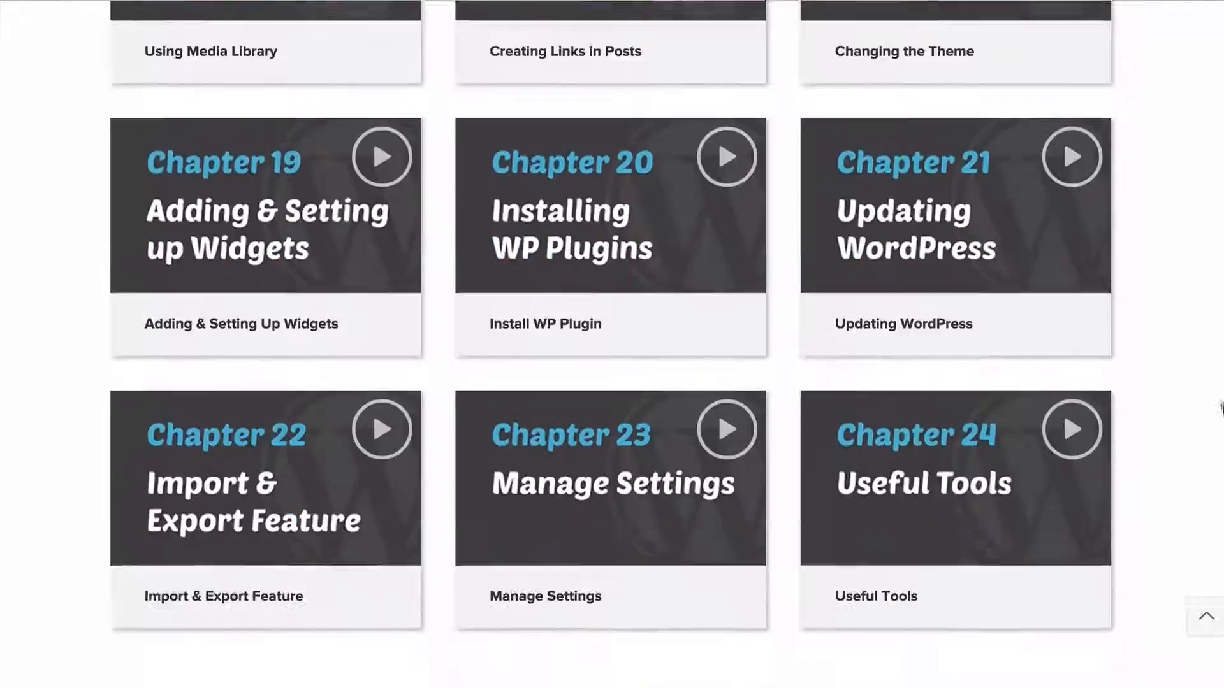
scroll(1220, 408, down, 10)
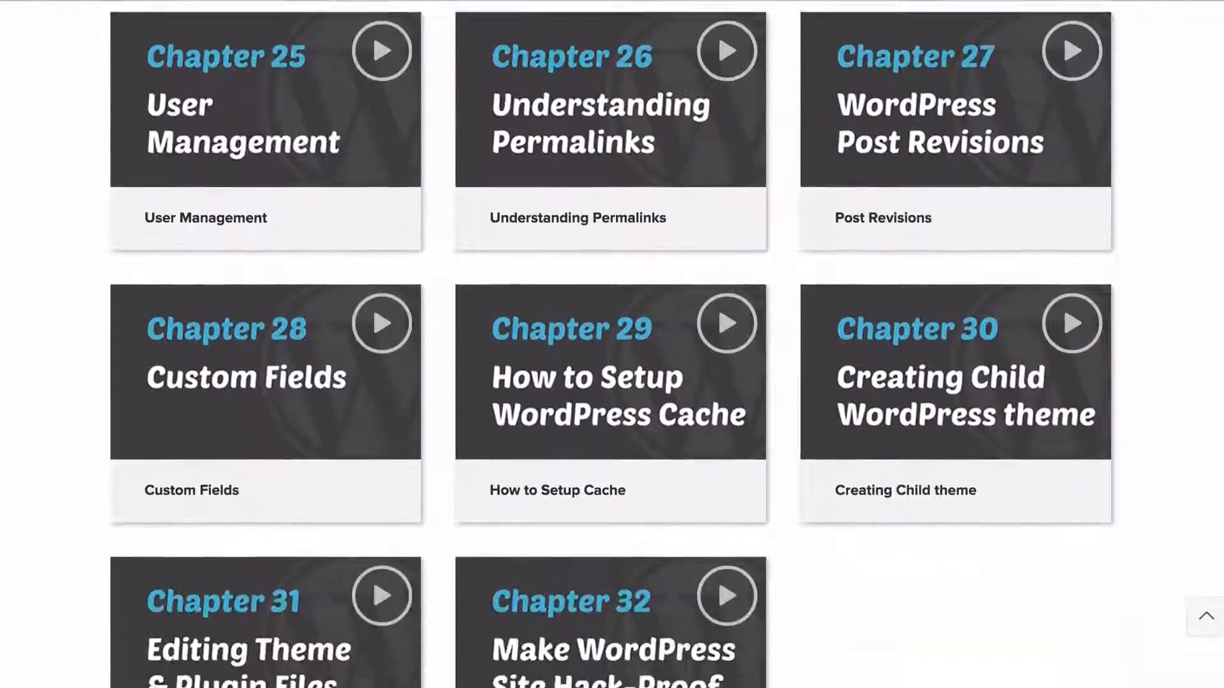
scroll(613, 345, down, 2)
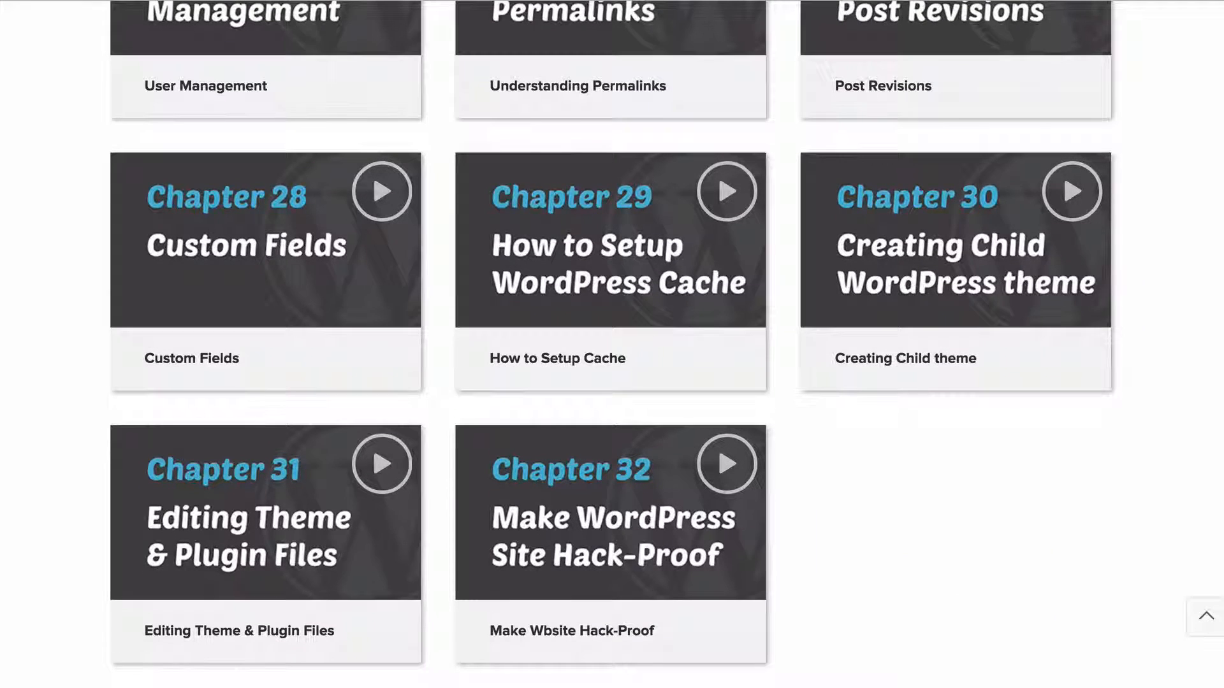
scroll(613, 344, up, 20)
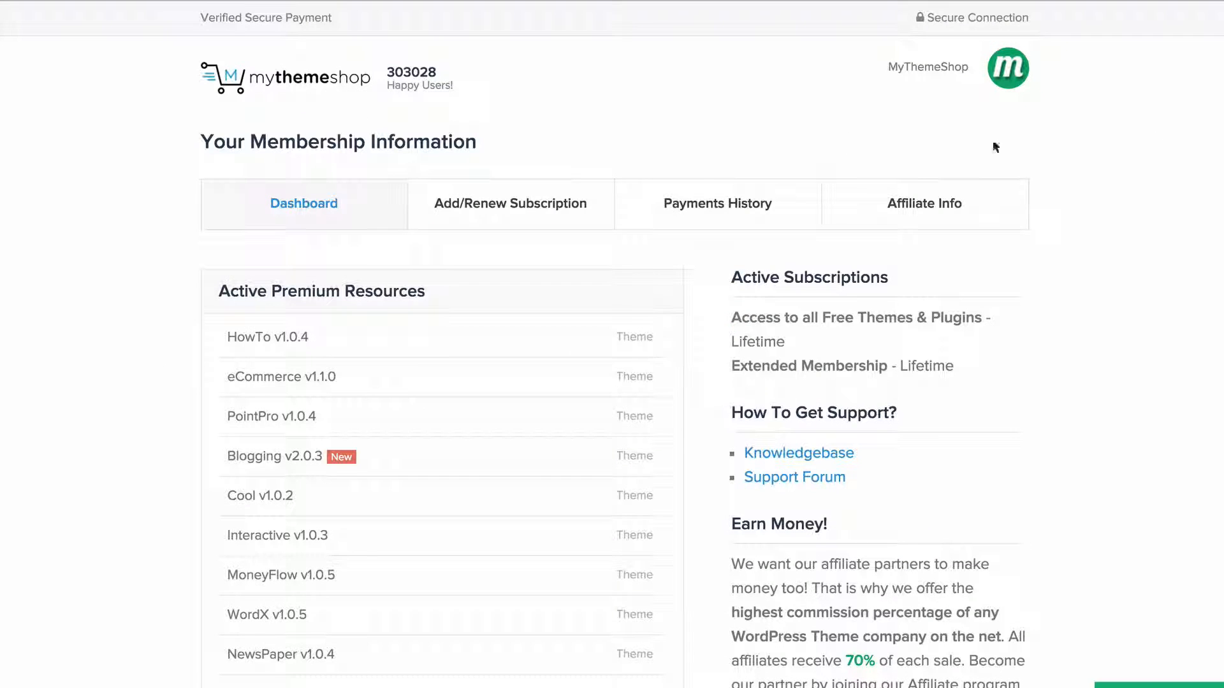
Download the theme files for Blogging v2.0.3 from the active premium resources in the MyThemeShop membership area.
scroll(77, 270, down, 2)
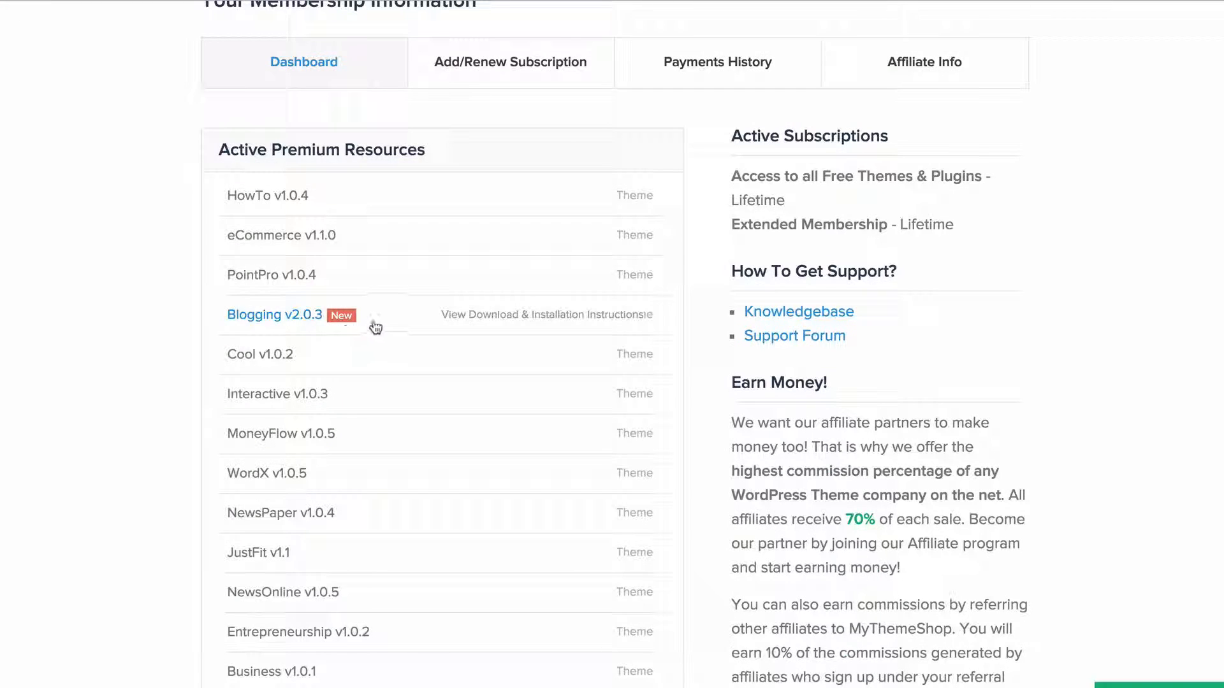
click(397, 319)
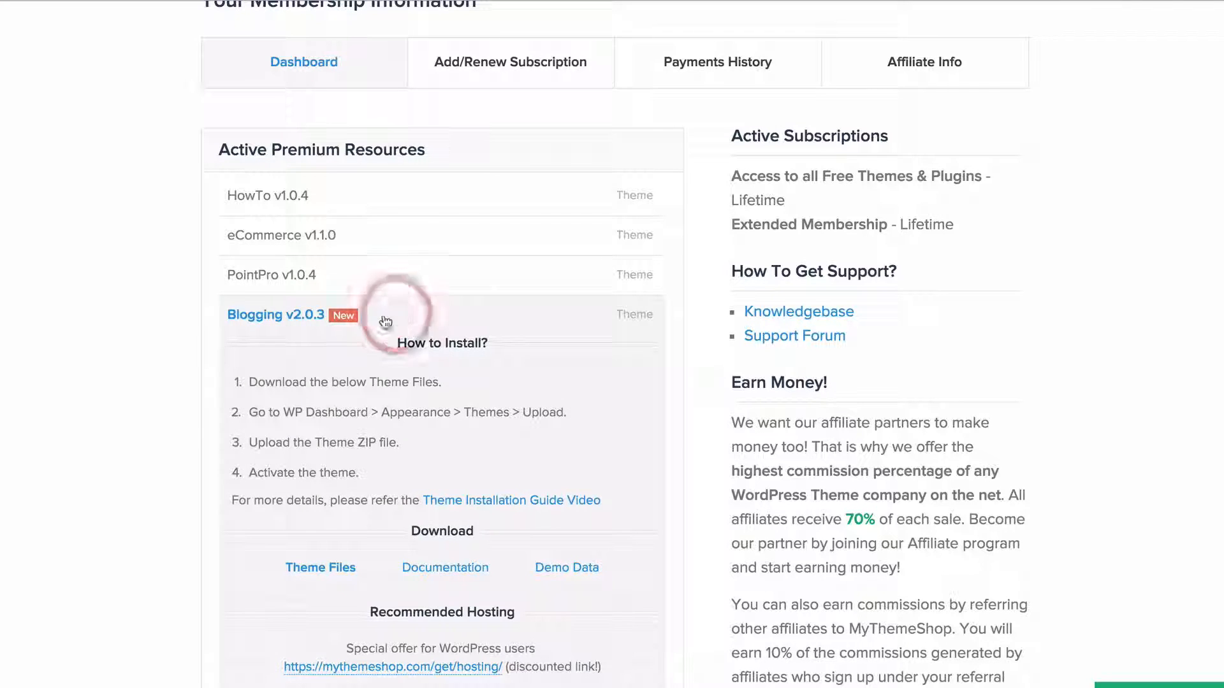
scroll(189, 297, down, 1)
click(312, 495)
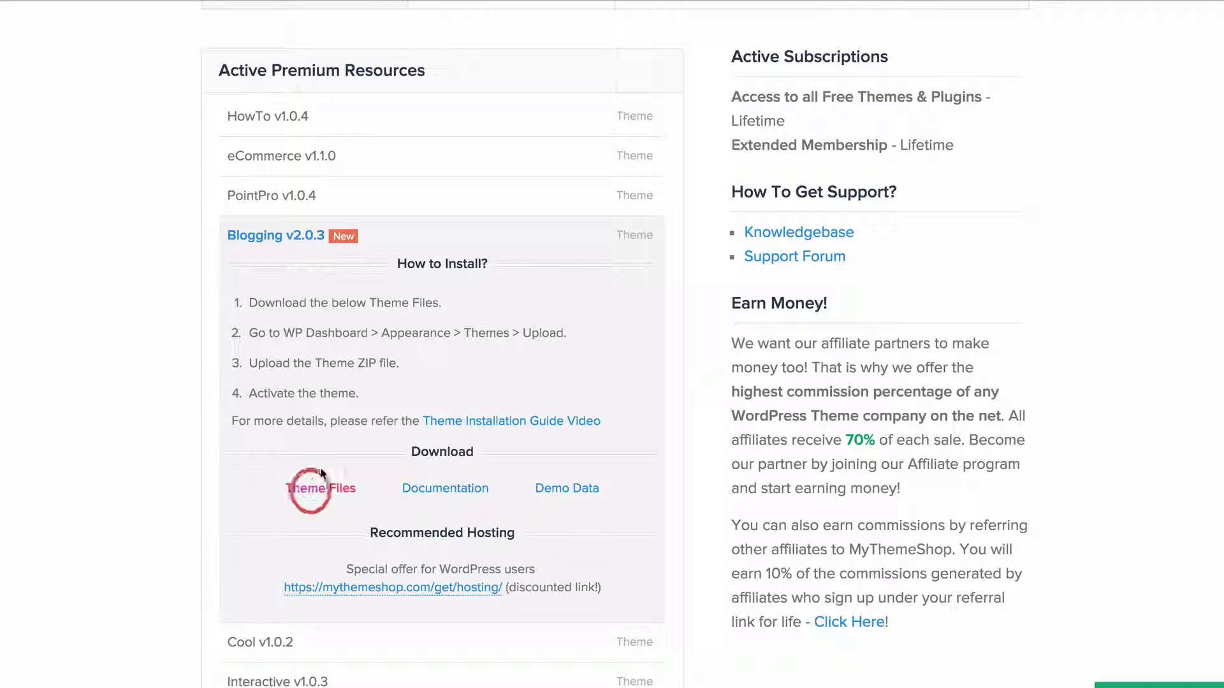
click(876, 471)
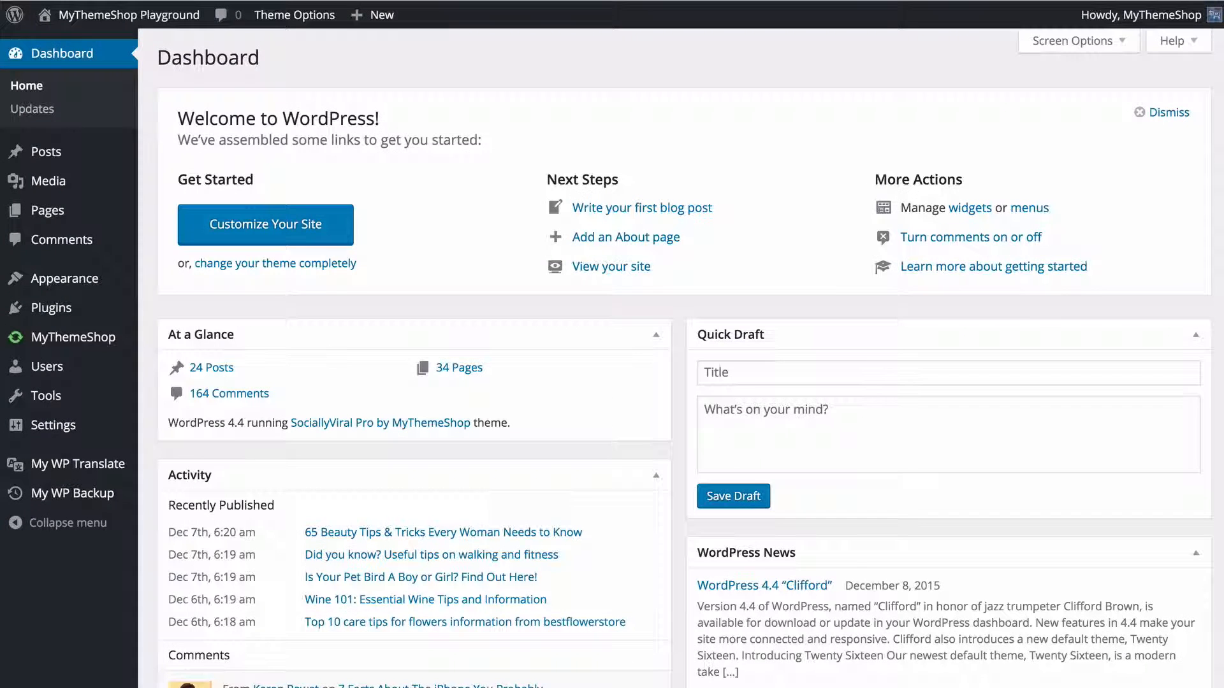
Upload mts_blogging.zip as a new theme on the WordPress site, install it and activate it.
mouse_move(102, 279)
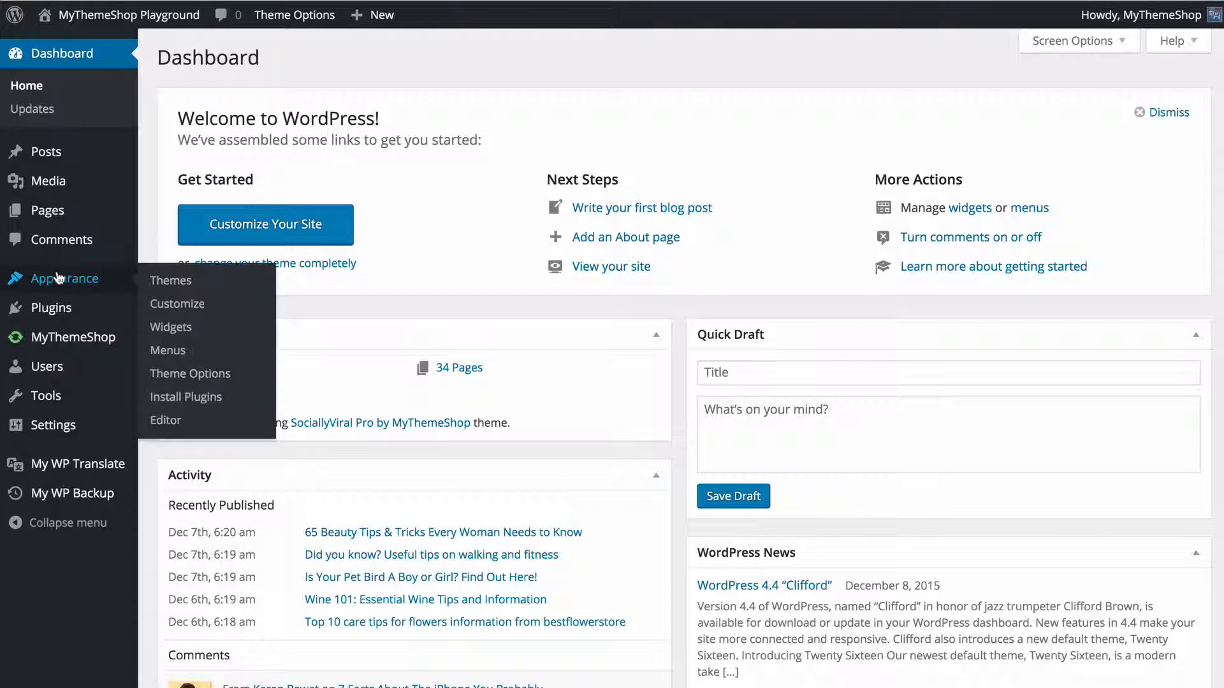
click(189, 282)
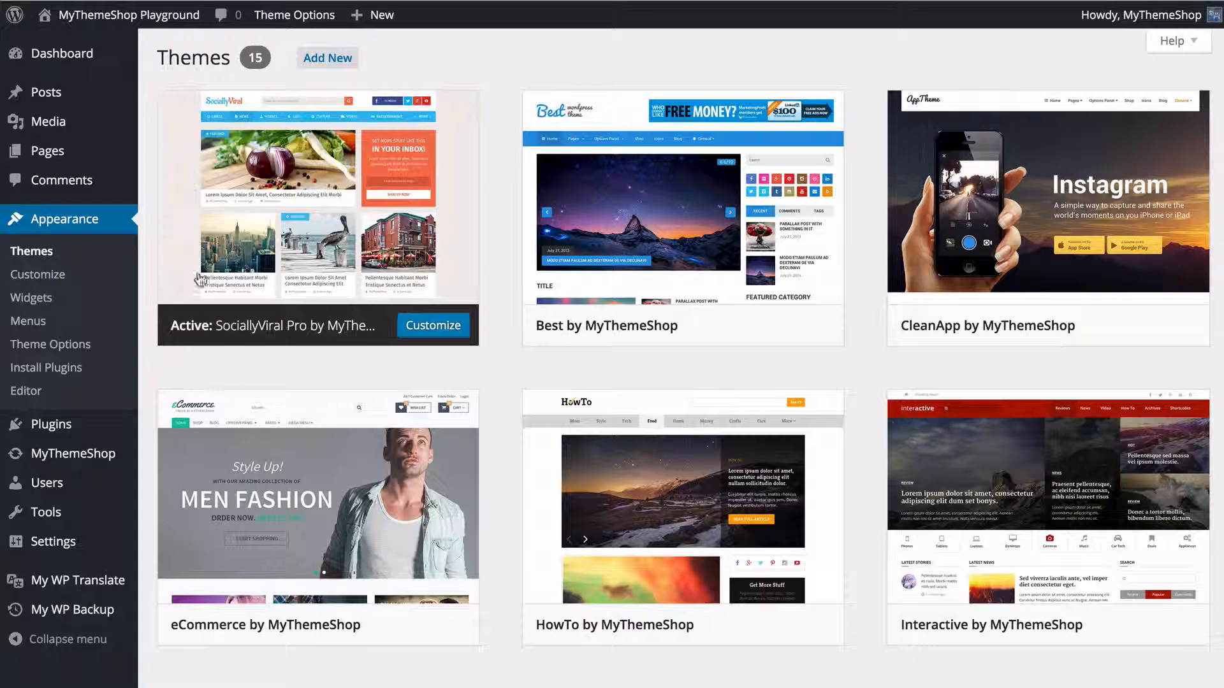
click(326, 63)
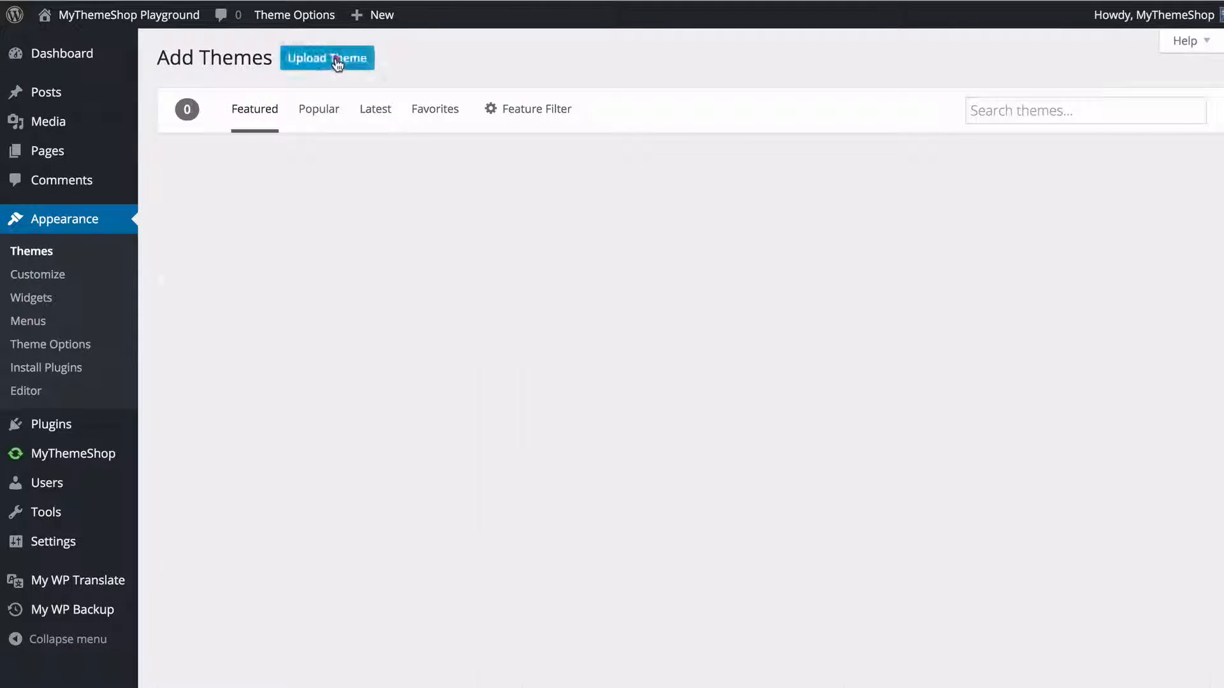
click(334, 58)
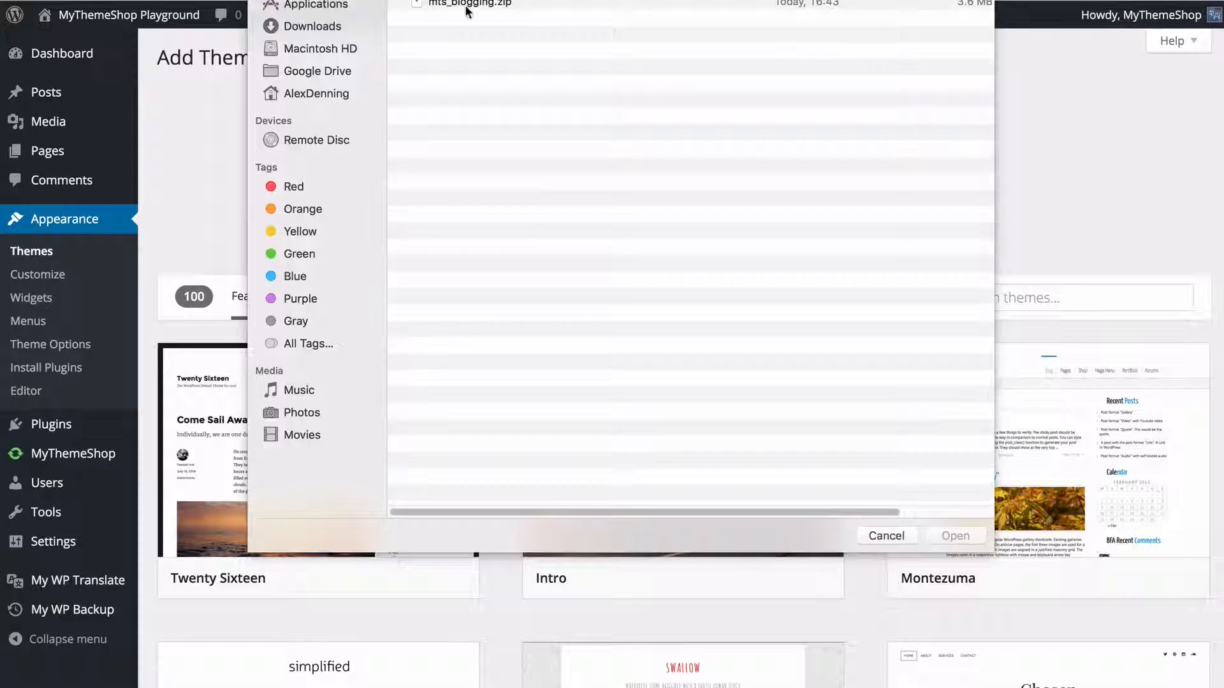
click(469, 4)
click(935, 536)
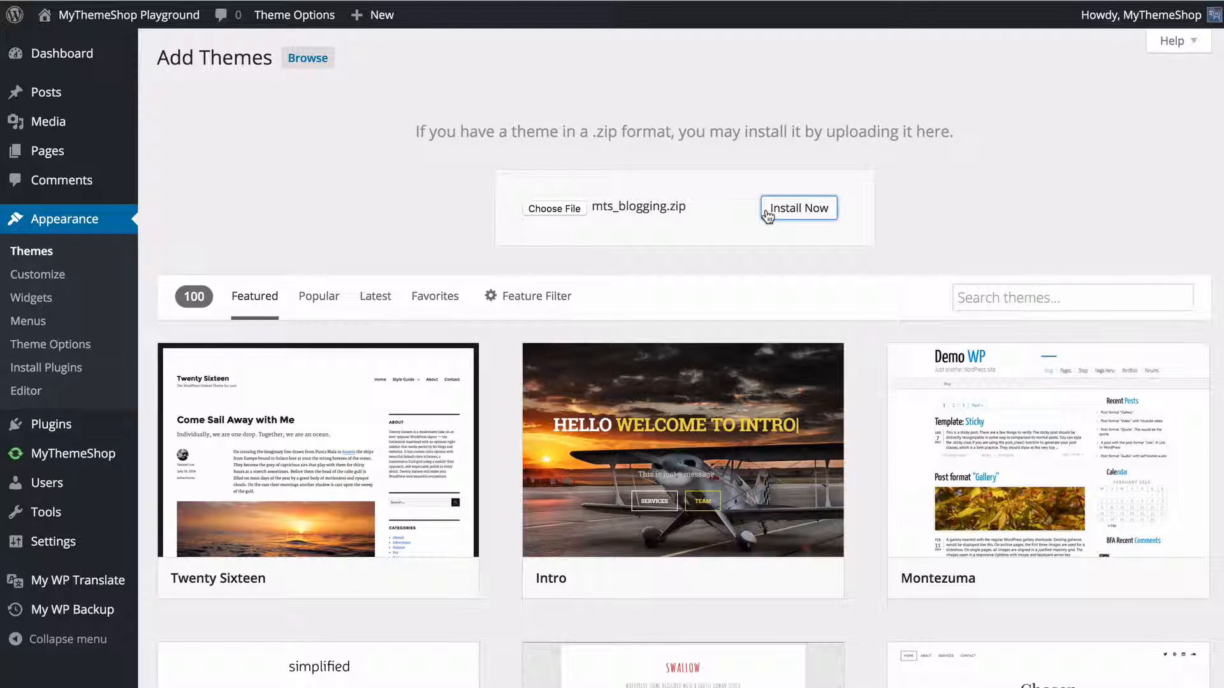
click(768, 215)
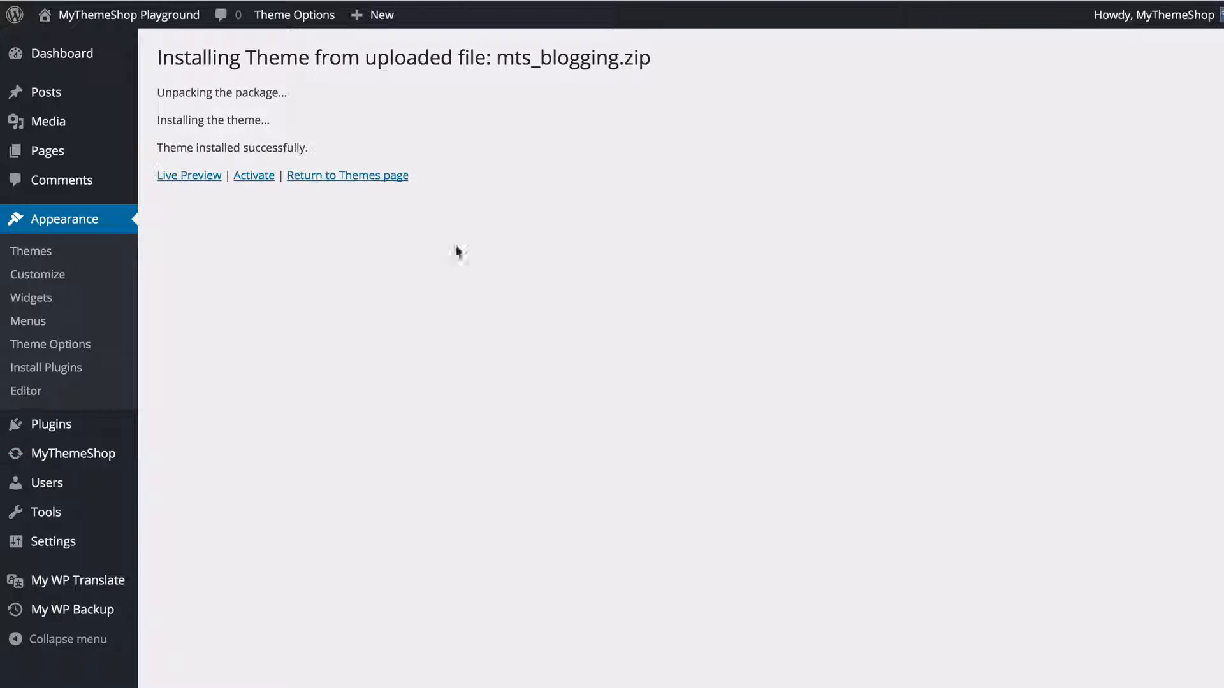
click(252, 178)
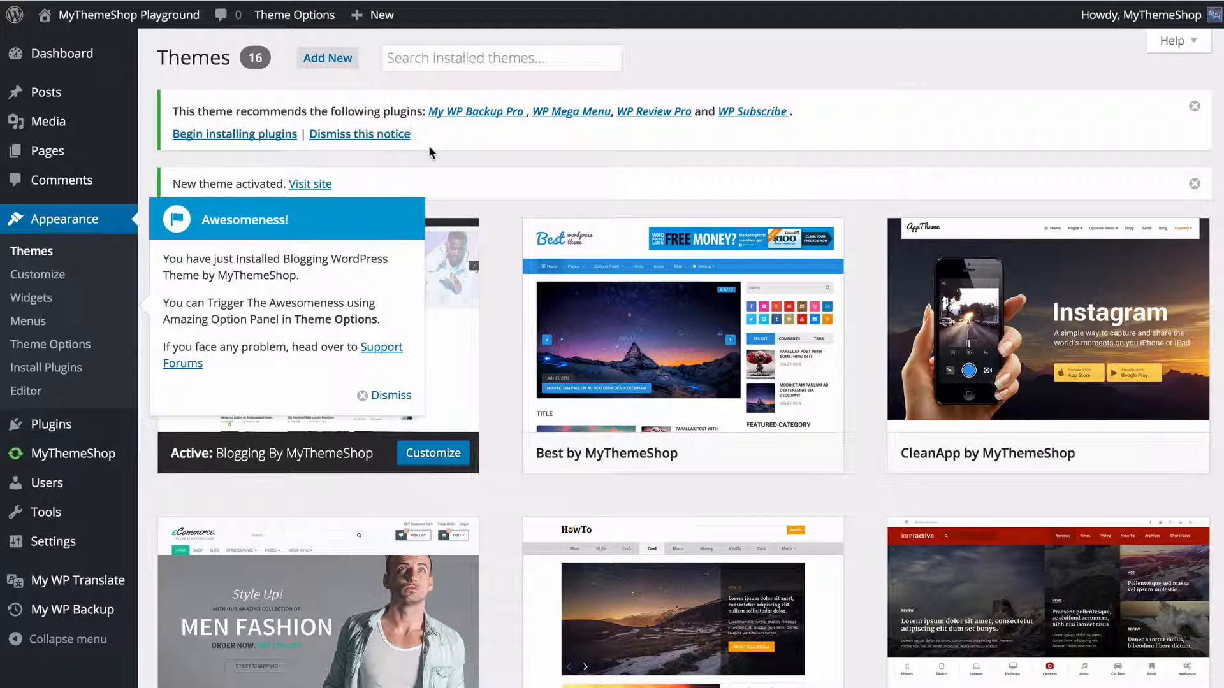
Select all of the theme's recommended plugins and set the bulk action to Install.
click(240, 135)
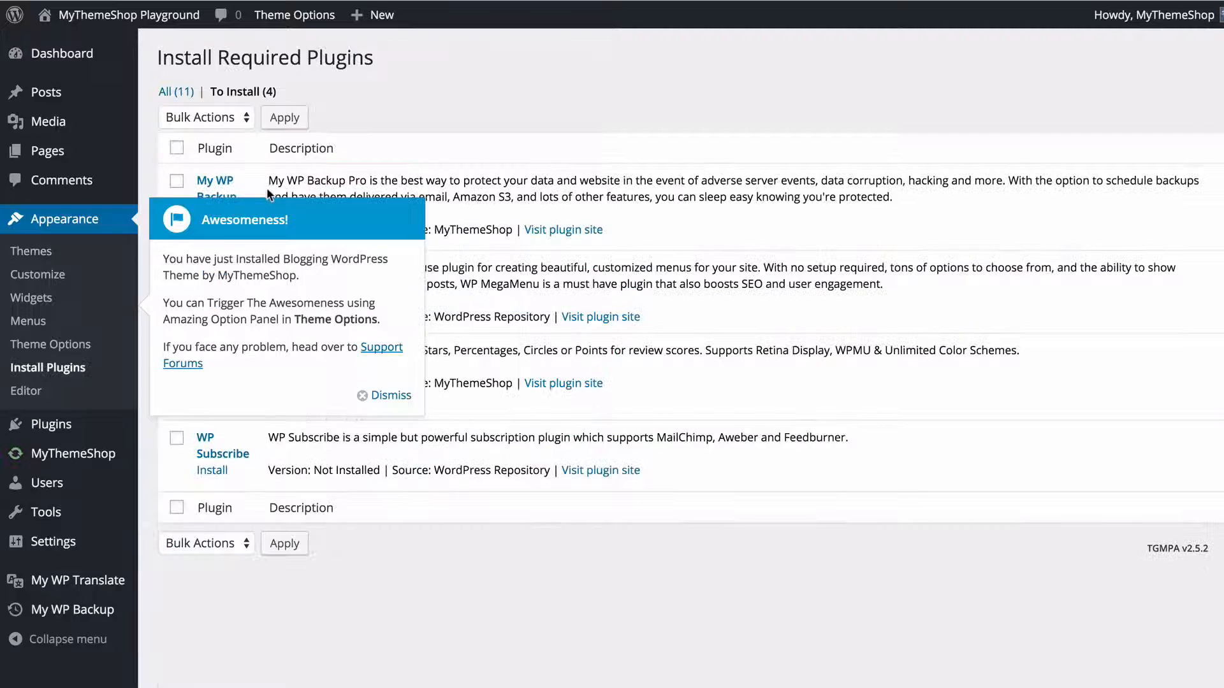
click(173, 149)
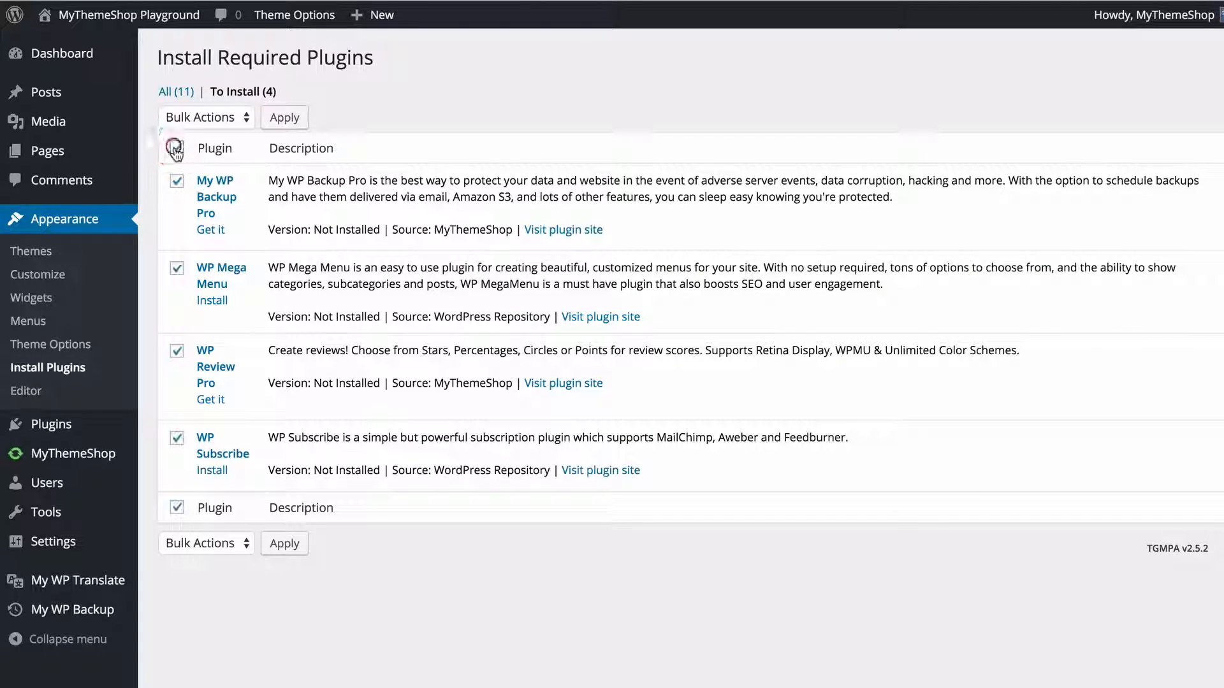
click(211, 116)
click(210, 135)
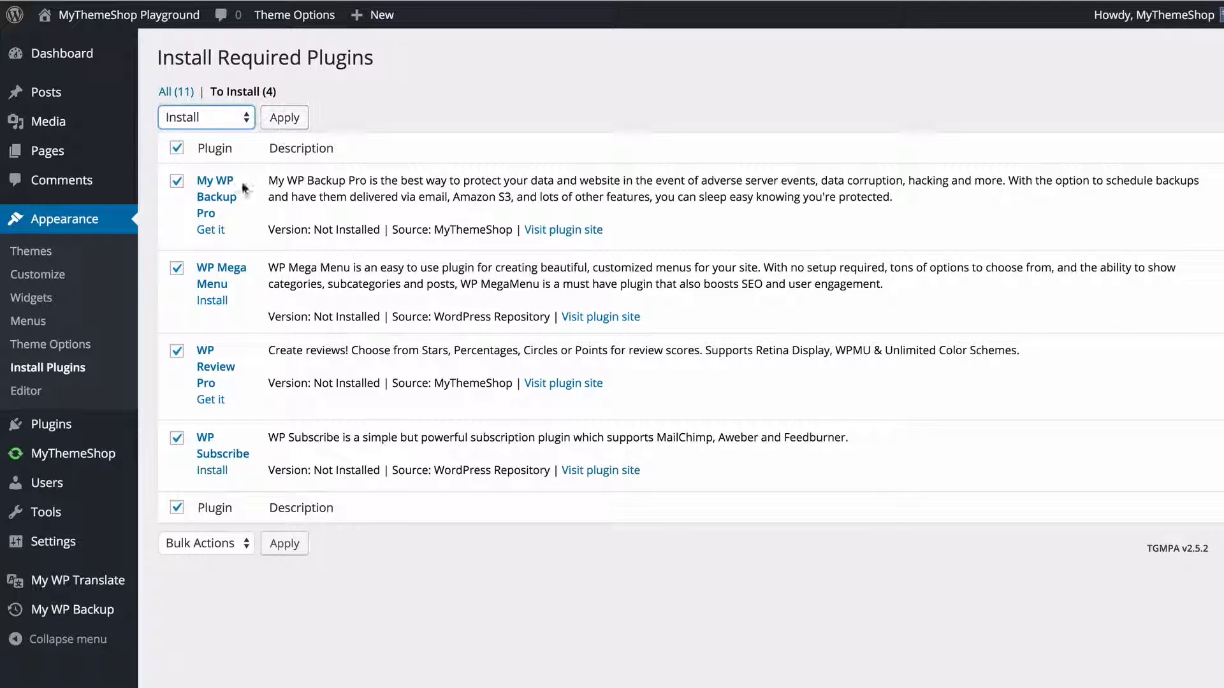
Import the Default preset in the theme options, replacing the current options.
click(151, 262)
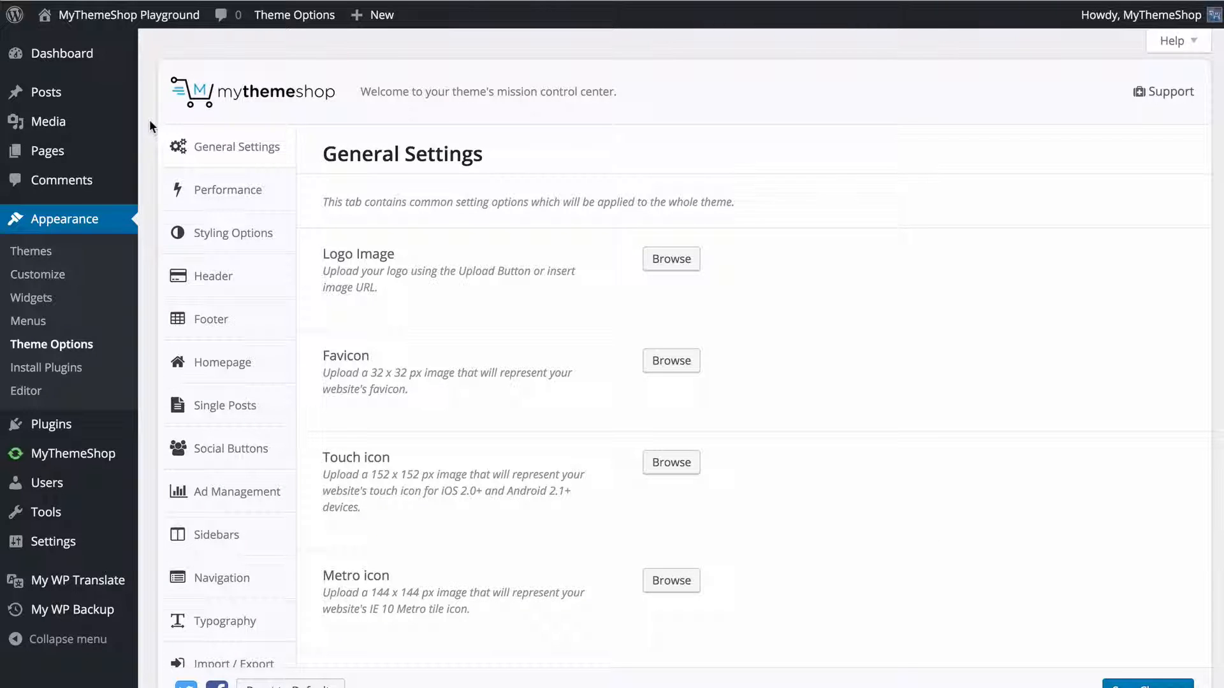
scroll(244, 612, down, 1)
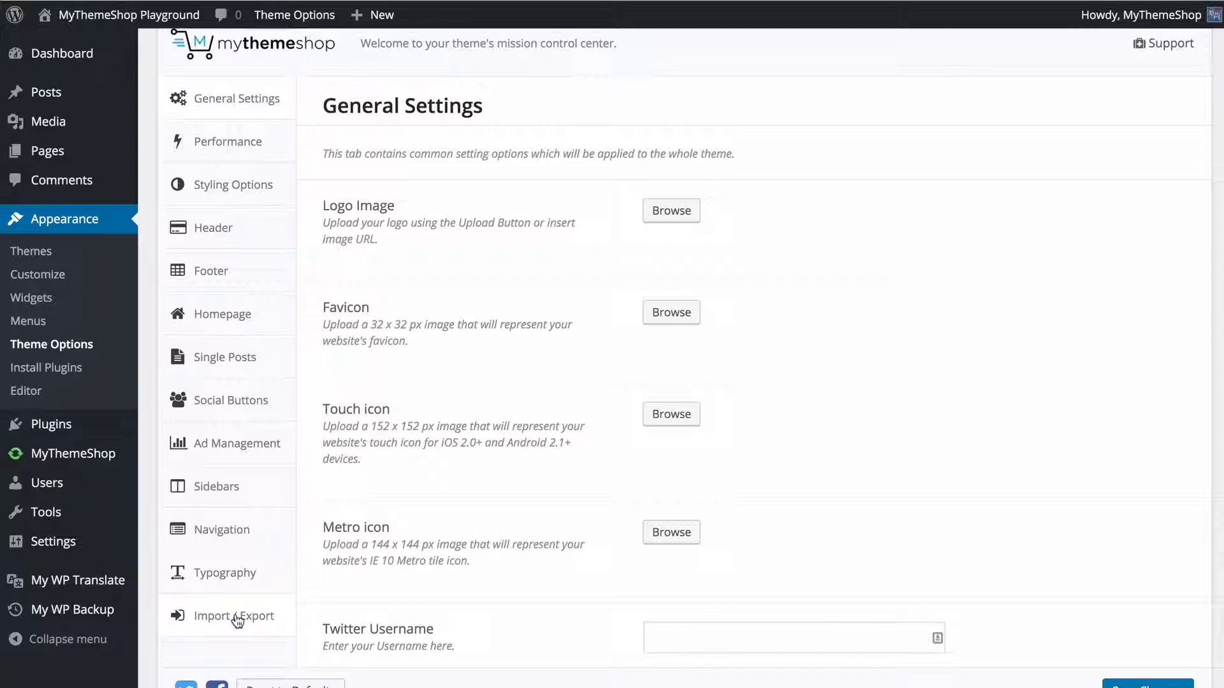
click(236, 617)
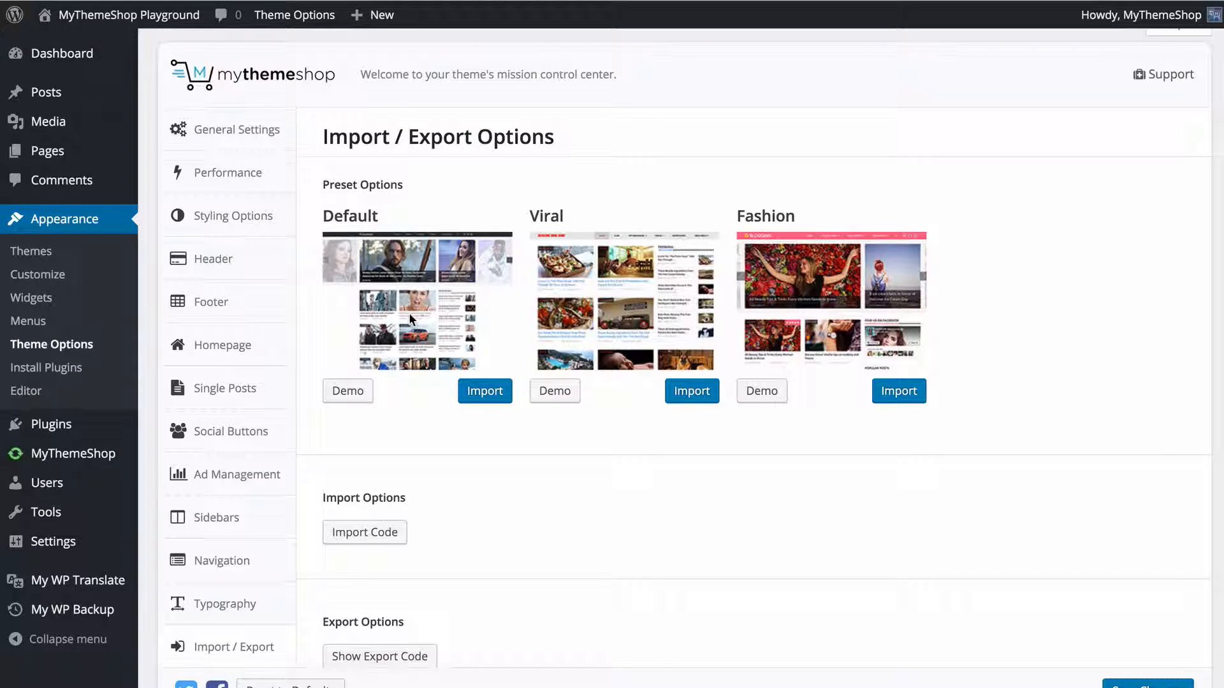
click(354, 393)
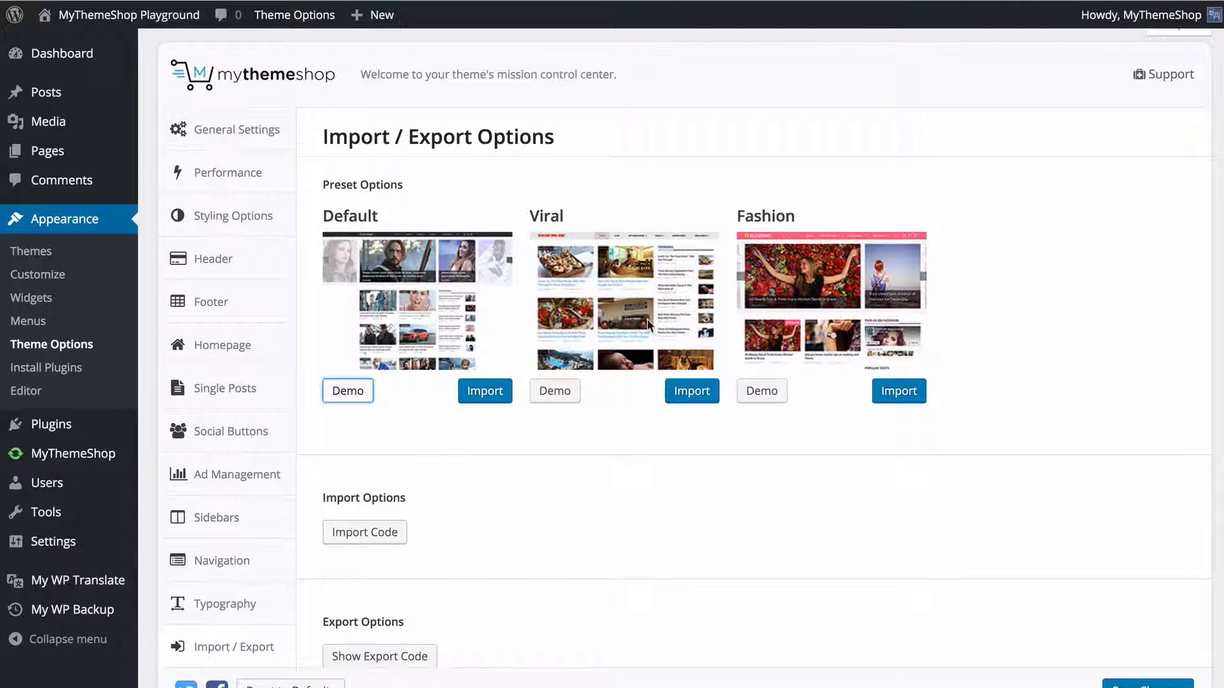
click(483, 393)
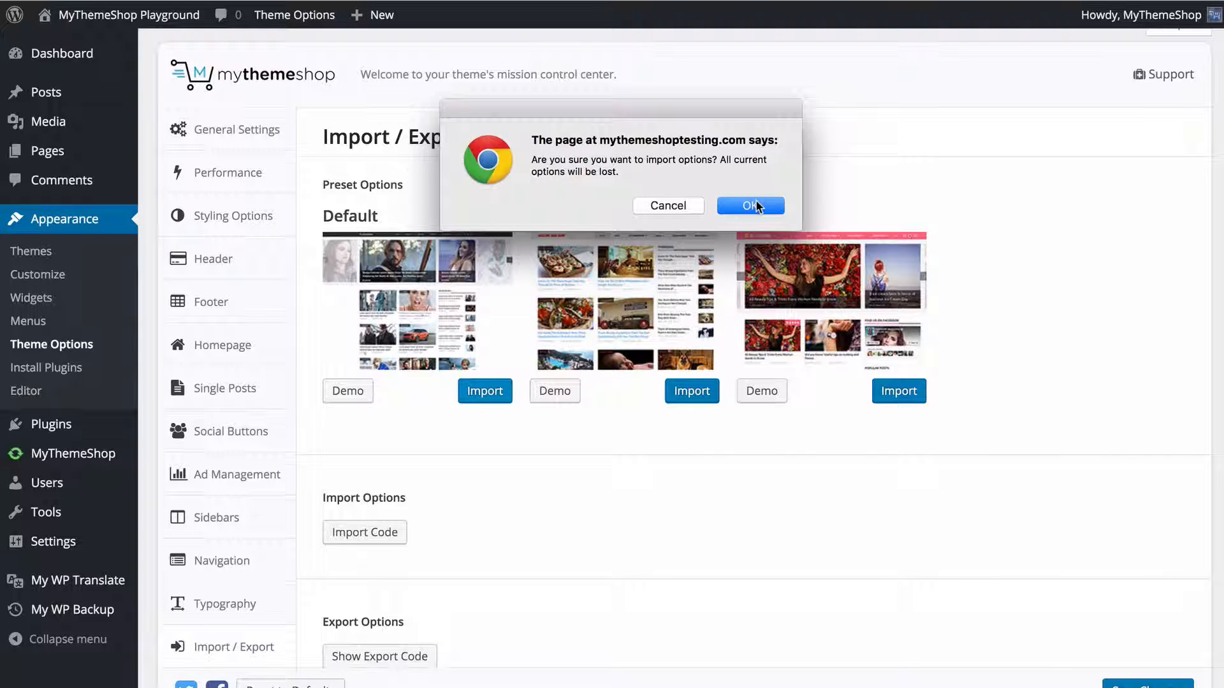
click(753, 206)
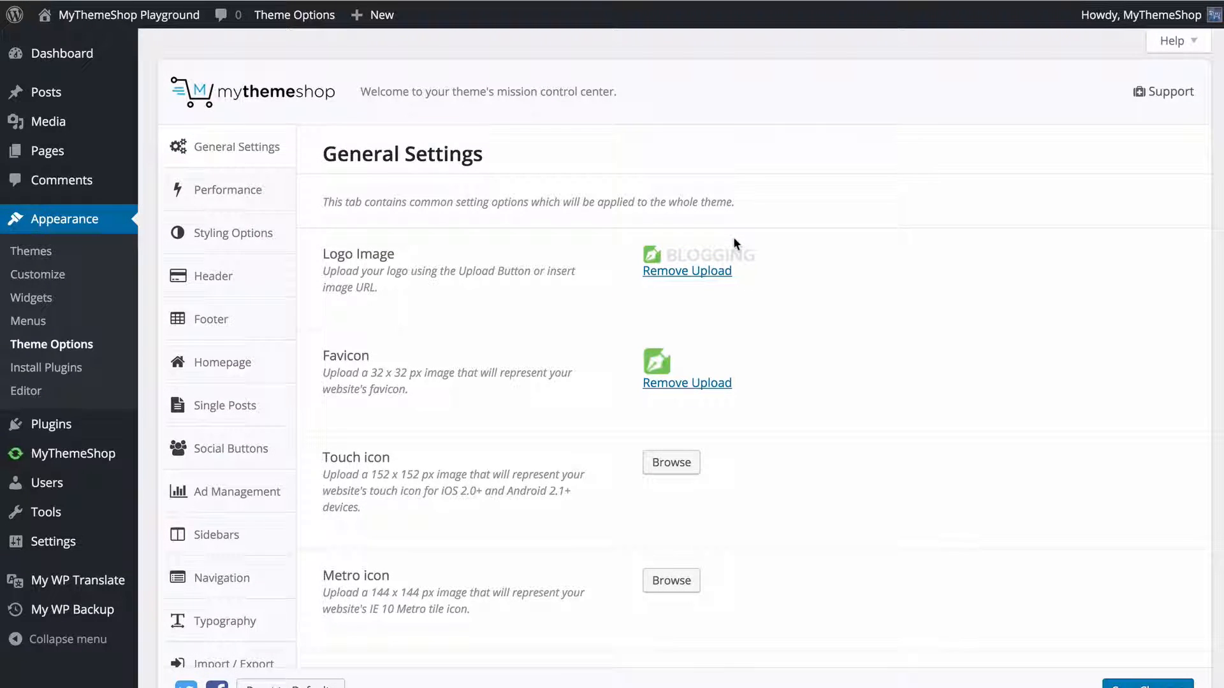
View the live site's homepage, examining the featured post slider and the post listings.
scroll(733, 236, down, 1)
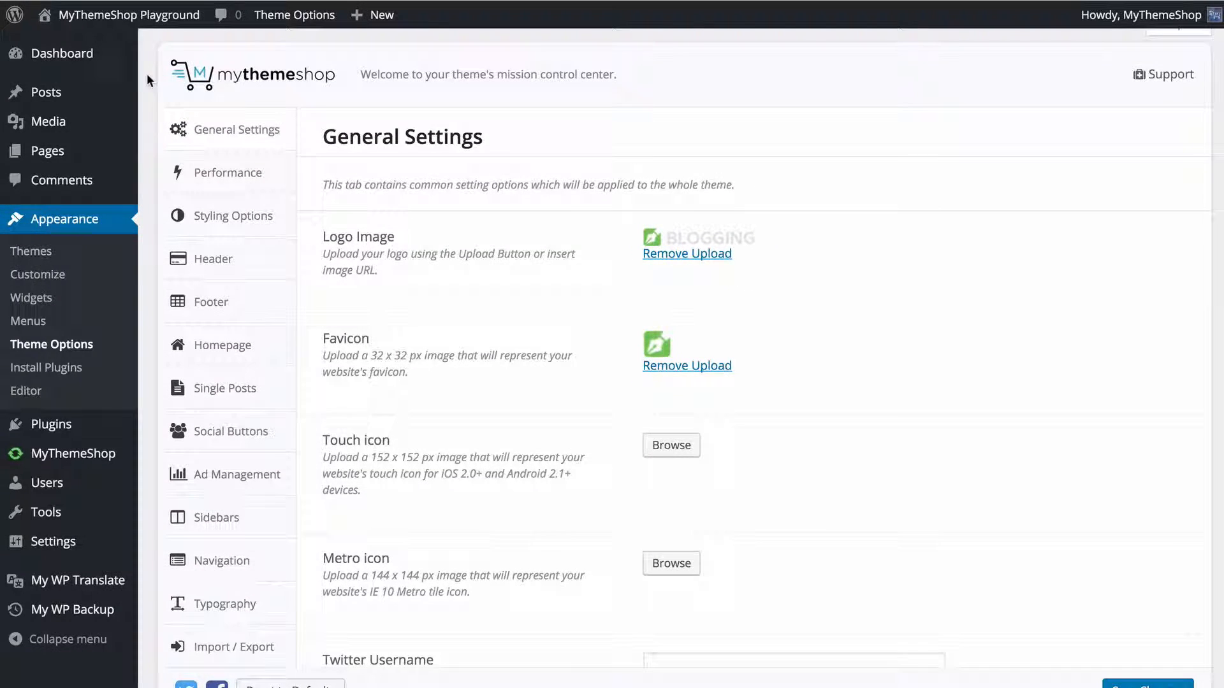
click(153, 21)
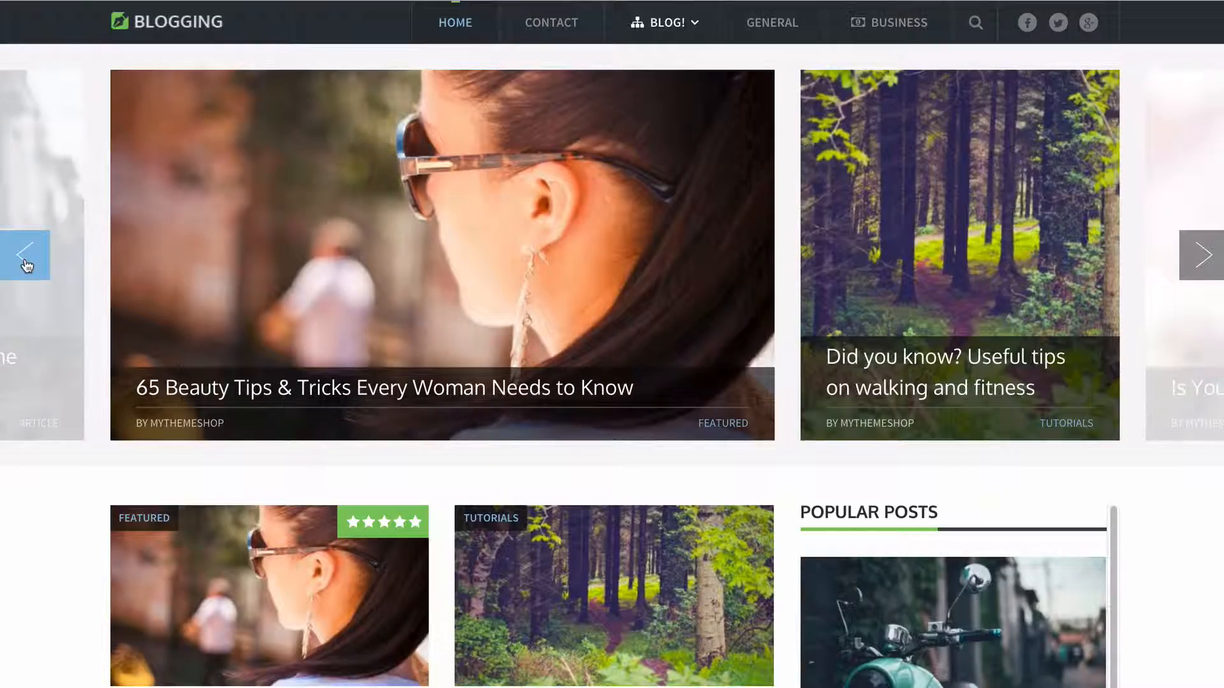
click(26, 255)
scroll(26, 261, down, 7)
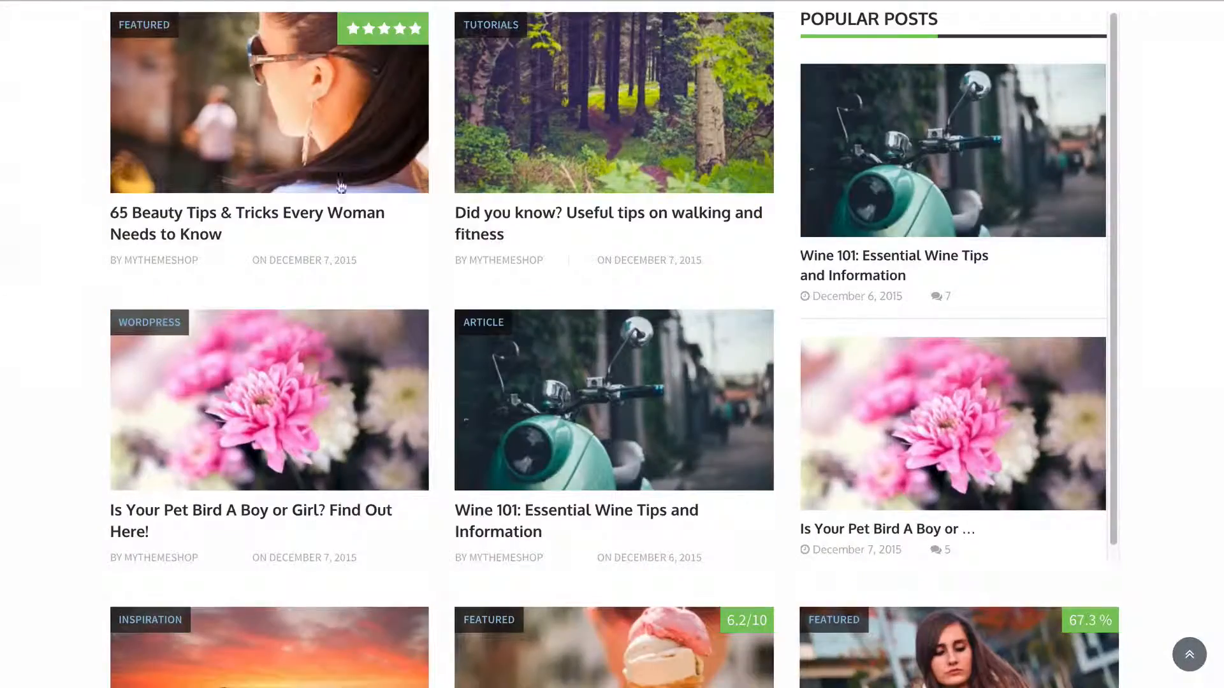
scroll(90, 251, down, 10)
scroll(9, 226, up, 17)
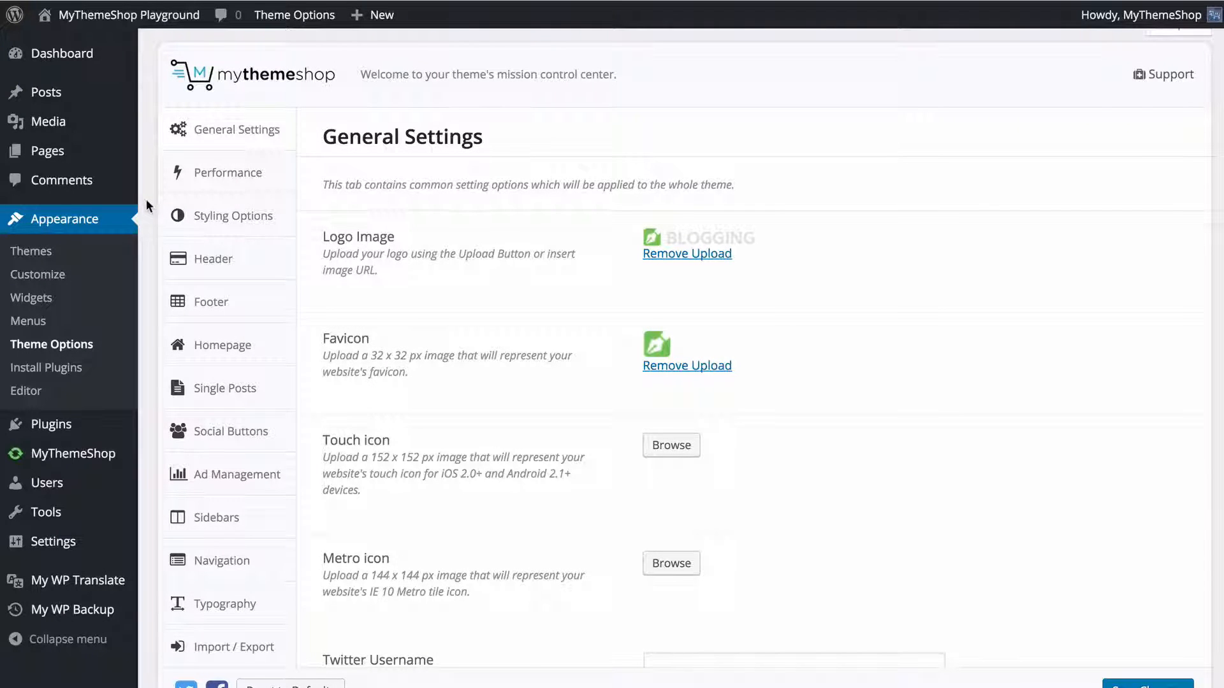
Remove the uploaded logo image from the theme's general settings.
click(246, 647)
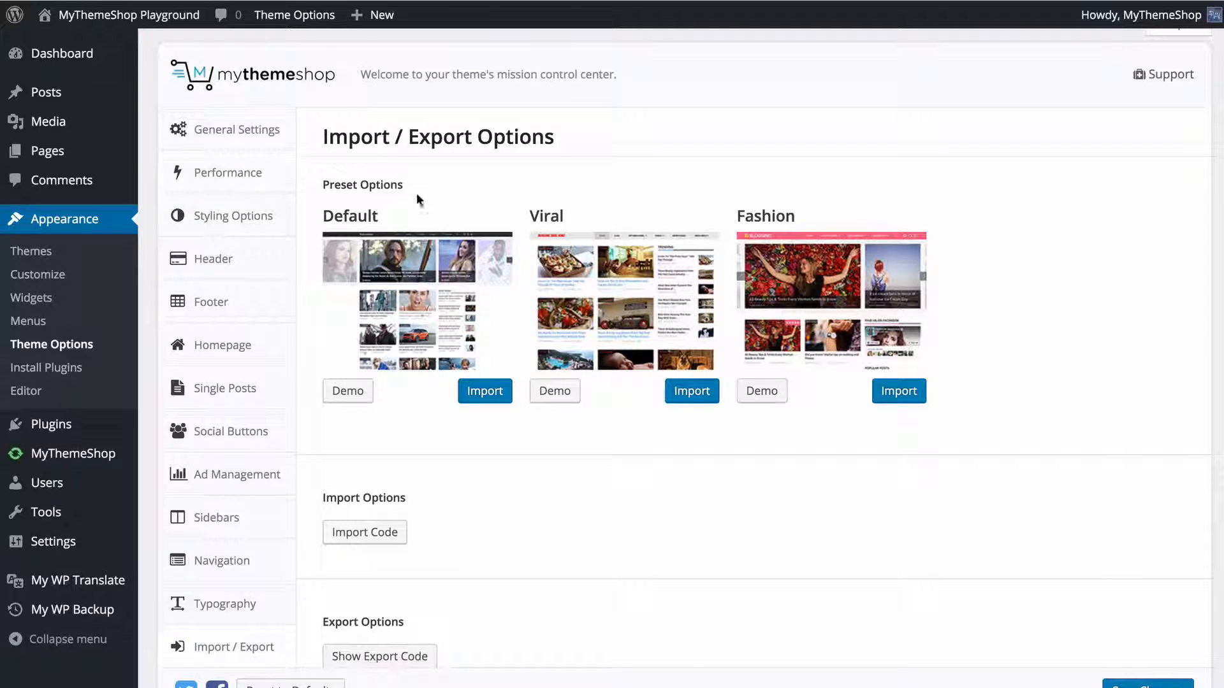
click(233, 134)
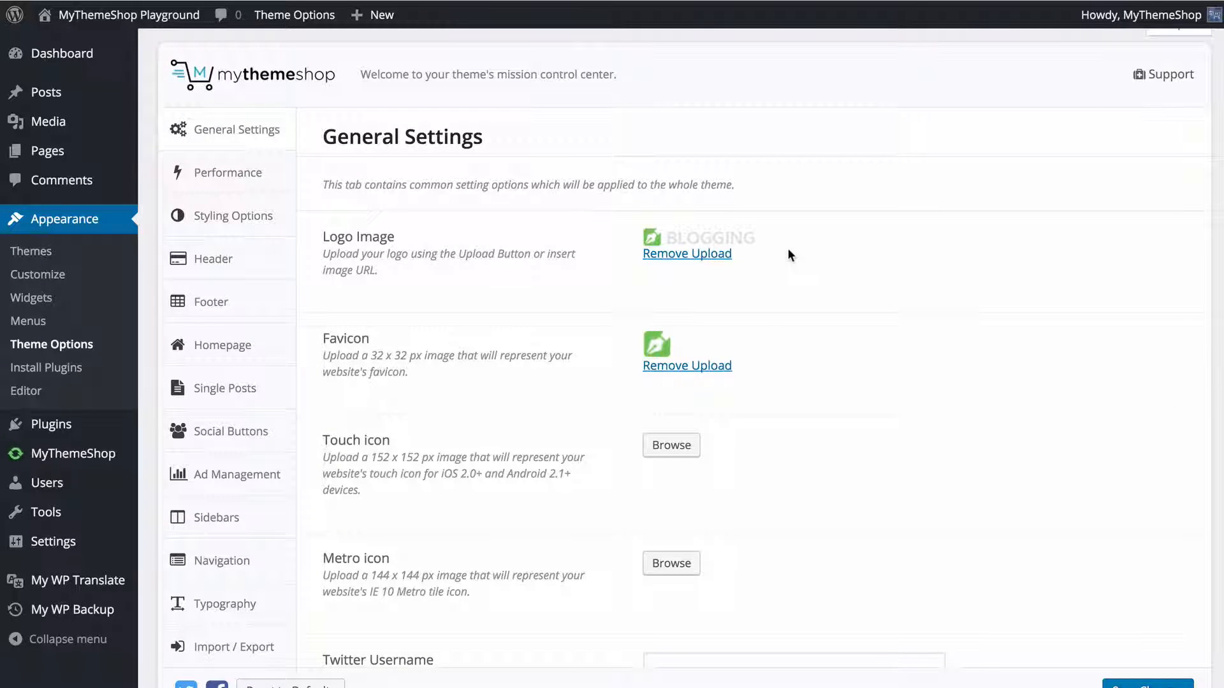
scroll(789, 255, down, 2)
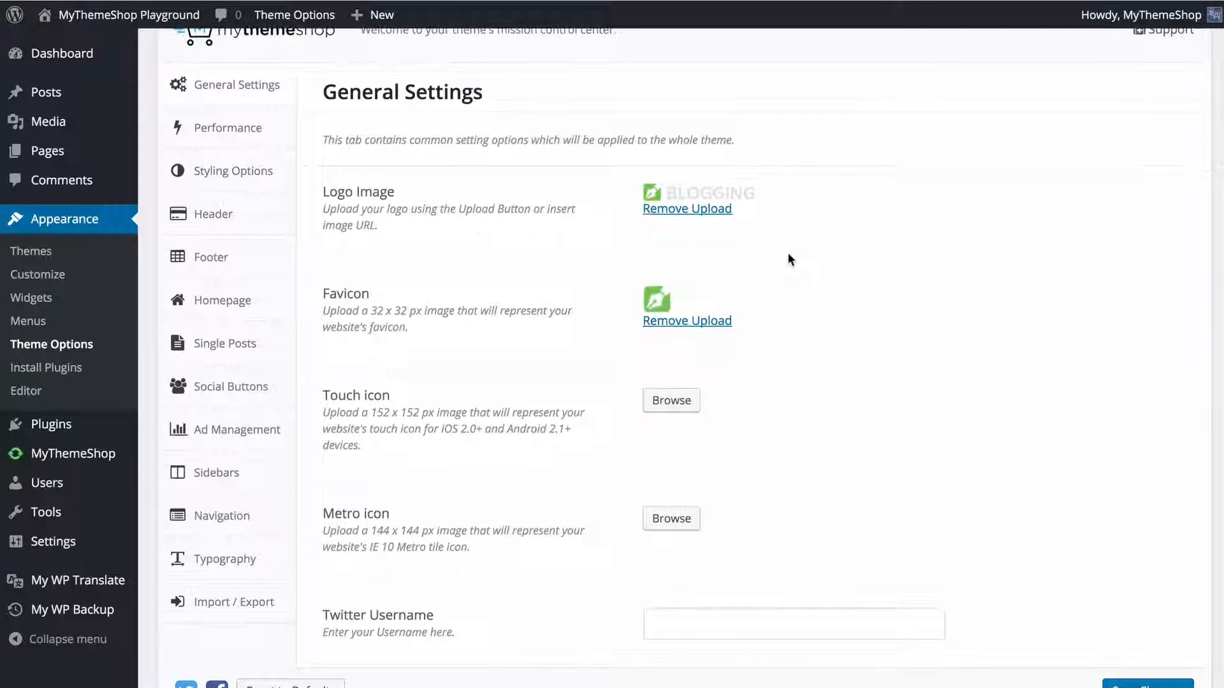
scroll(786, 259, down, 1)
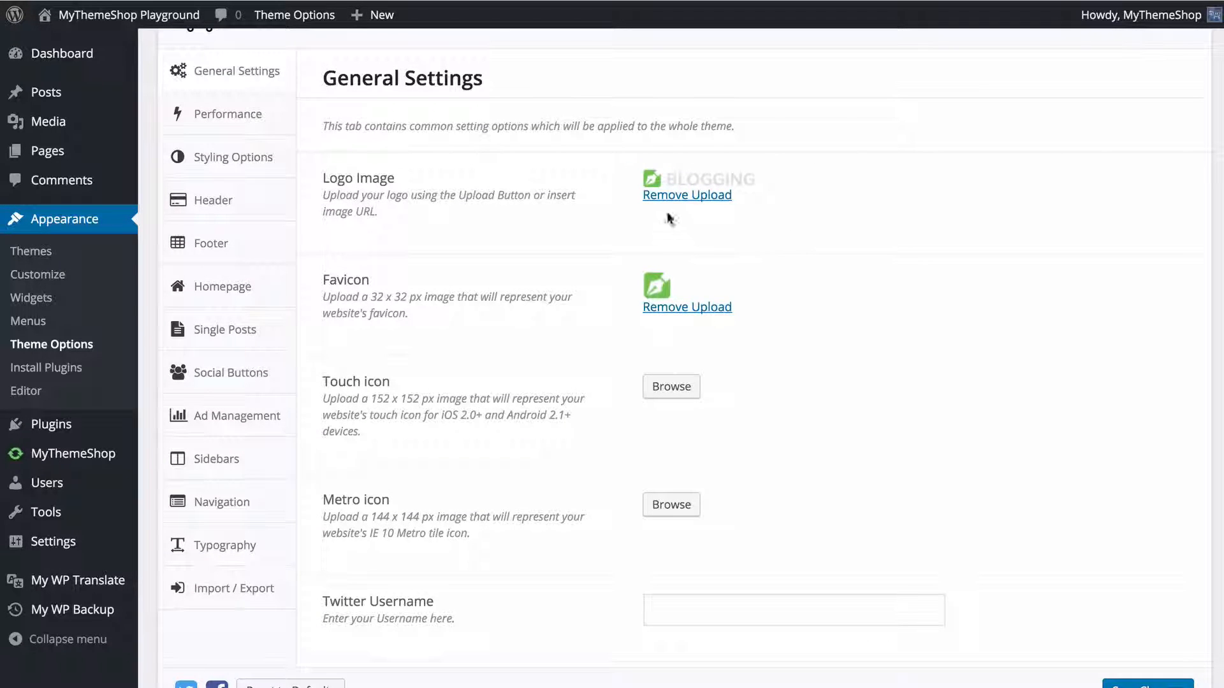
scroll(660, 182, up, 3)
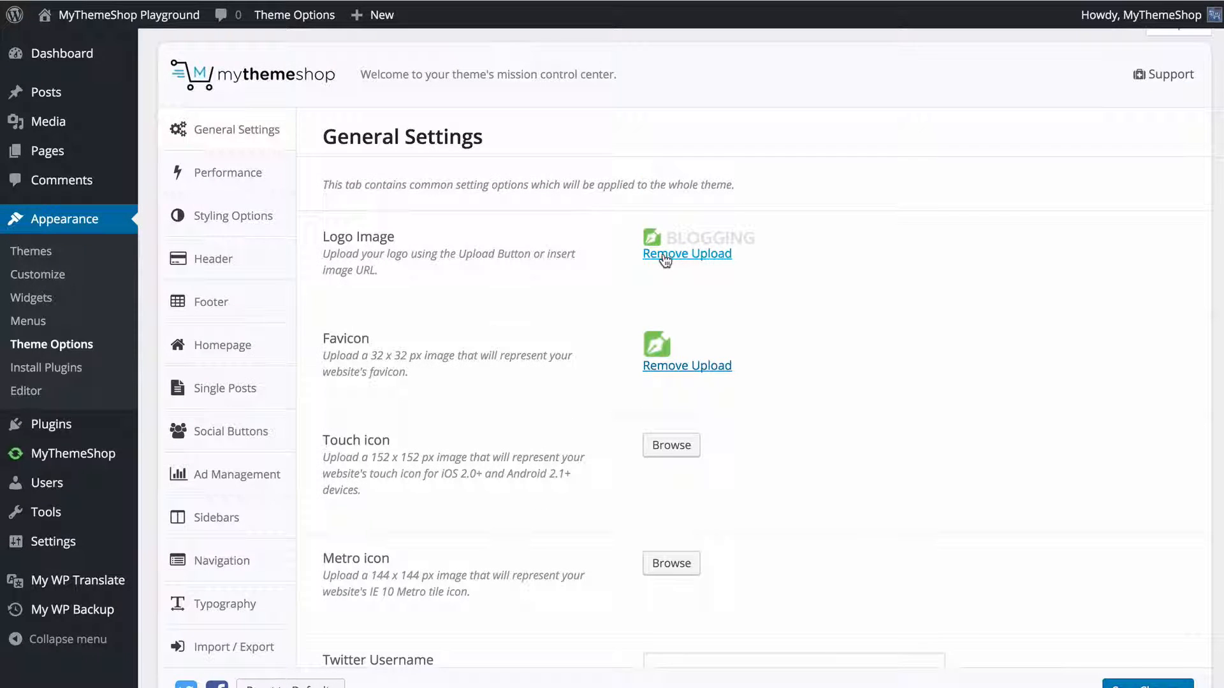
click(669, 255)
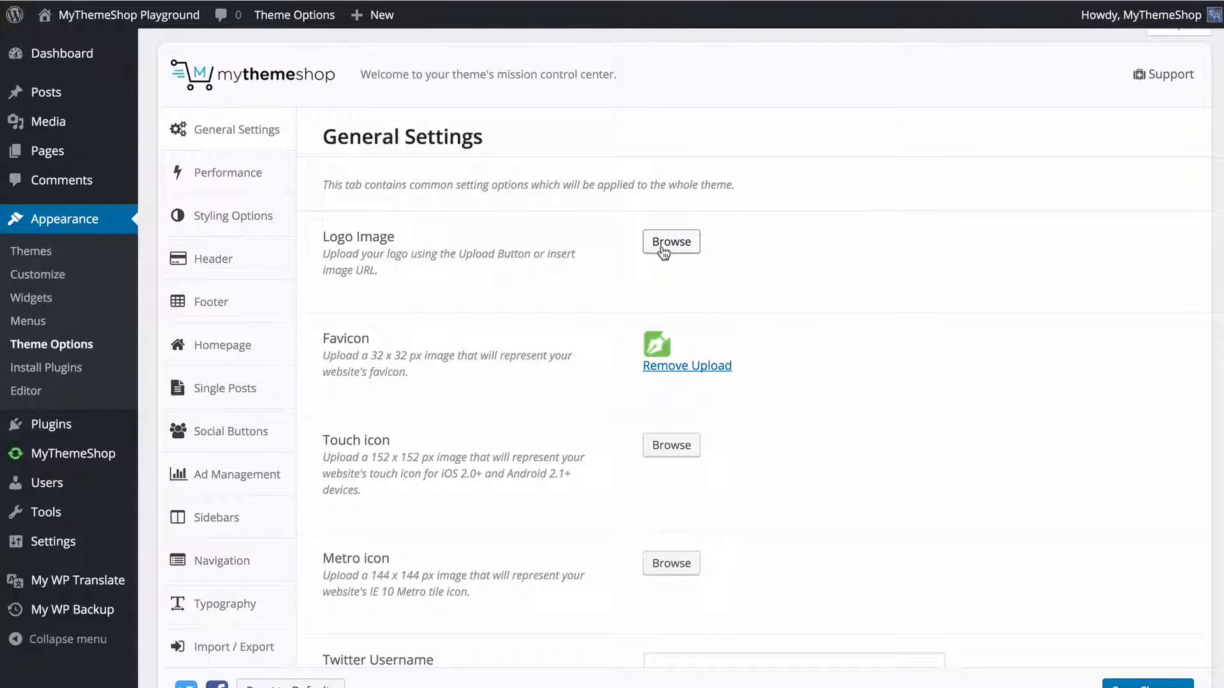
Upload logo.png to the media library and set it as the theme's logo image.
click(664, 249)
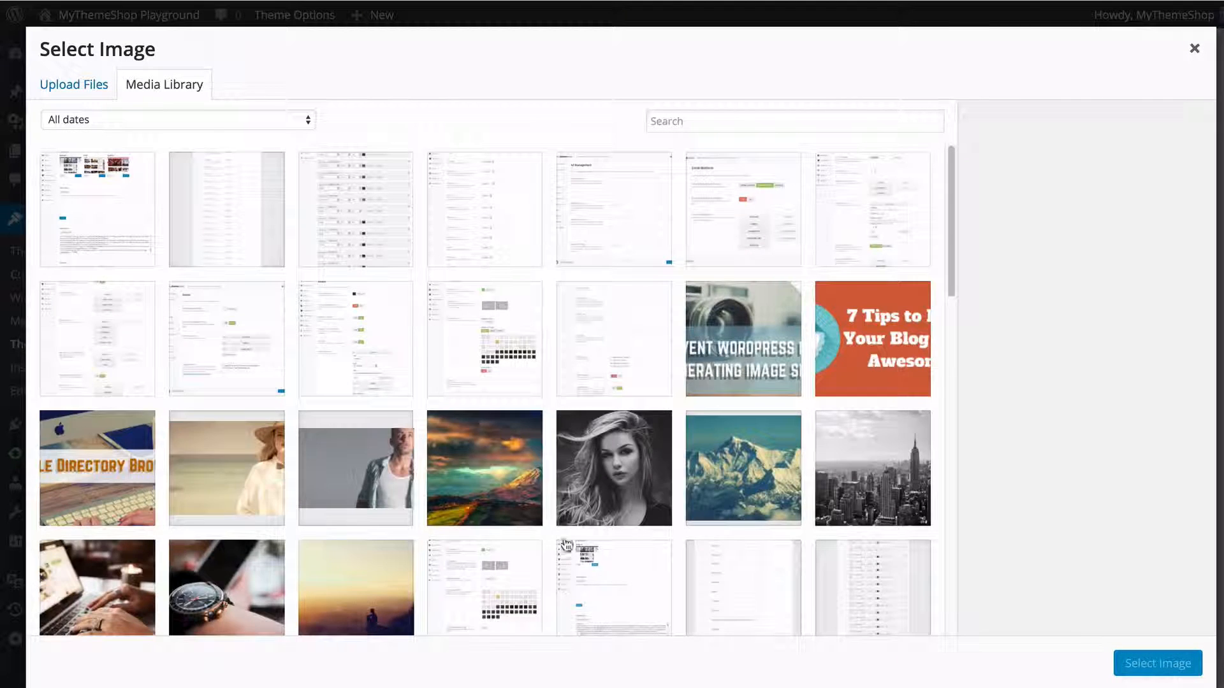
click(82, 85)
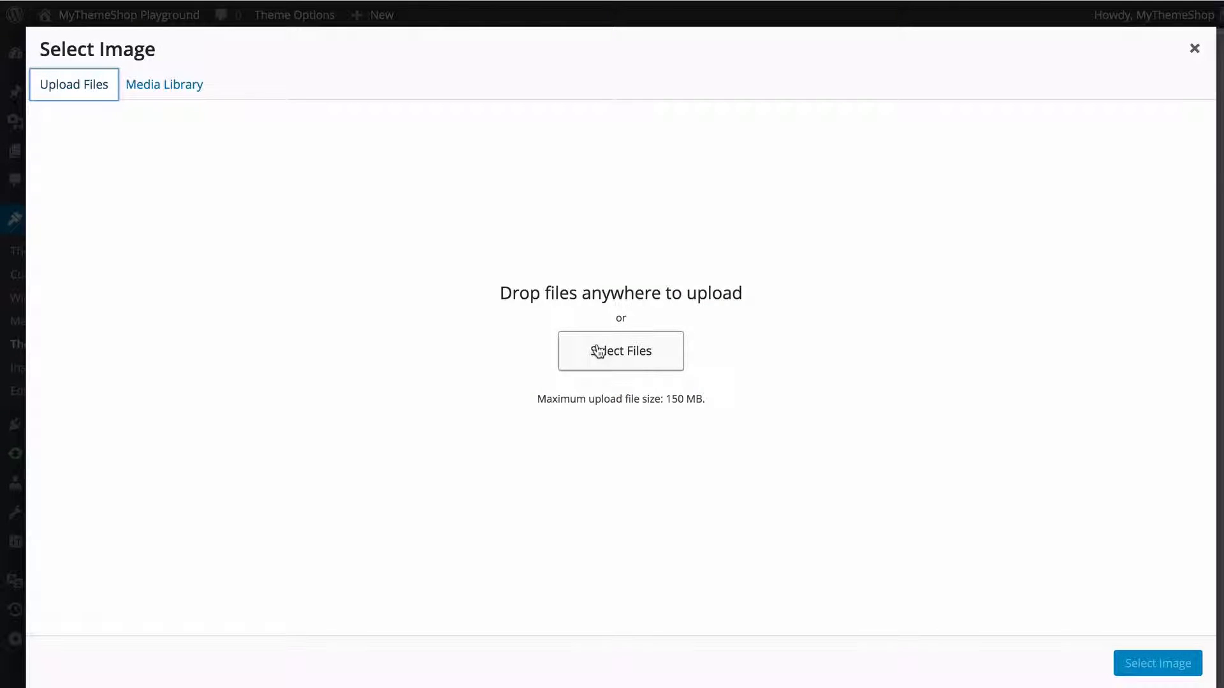
click(598, 351)
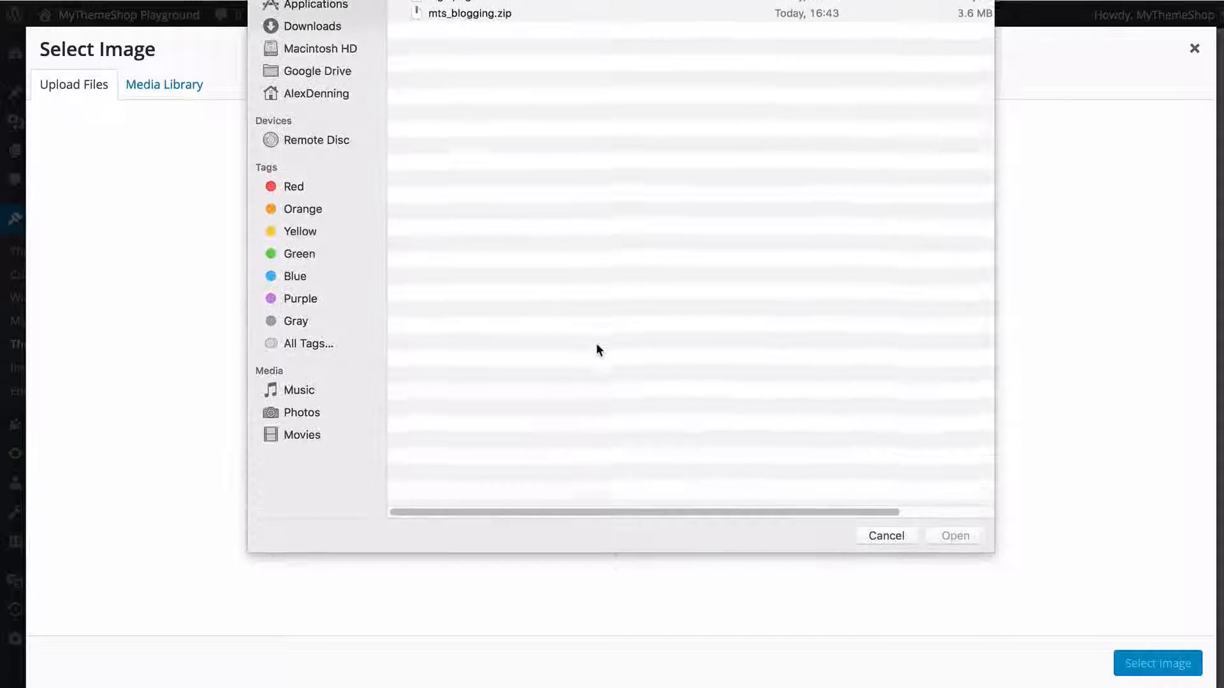
click(440, 4)
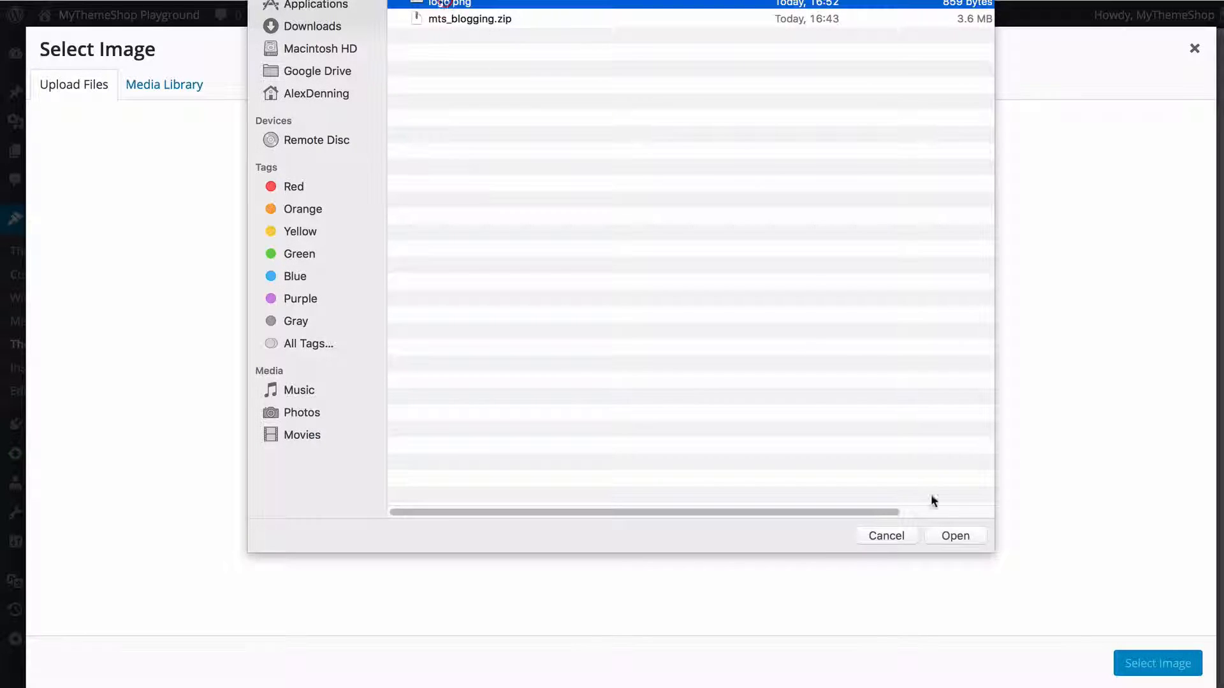
click(947, 537)
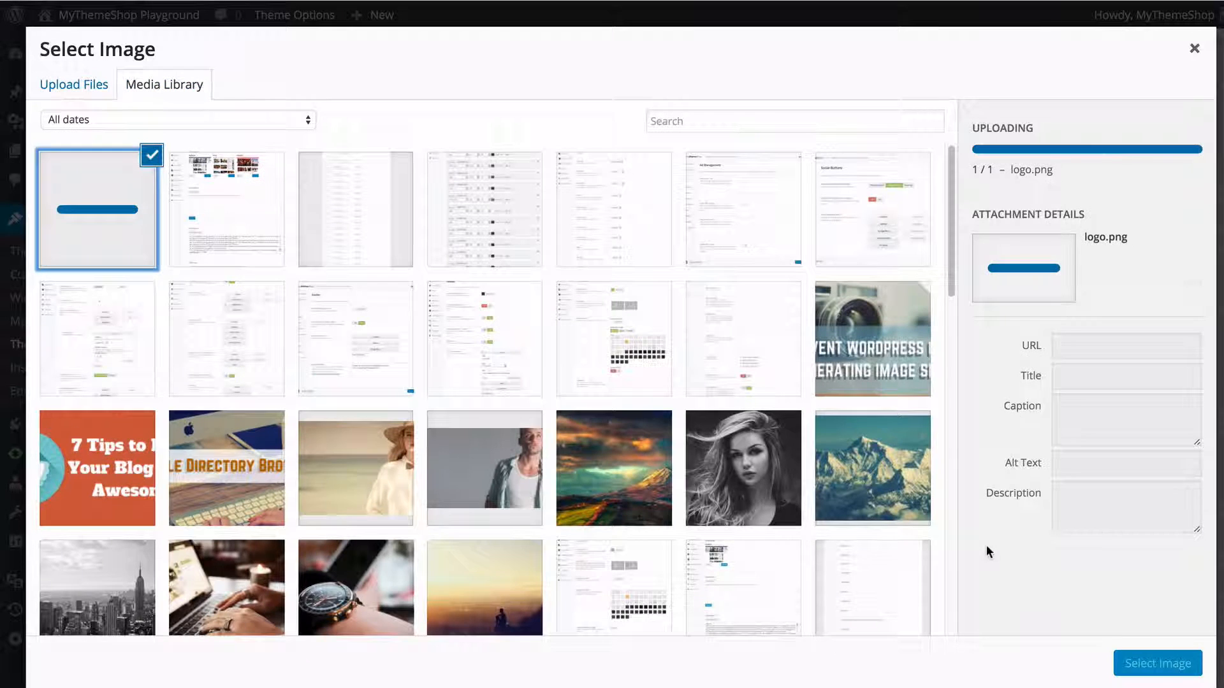
click(1138, 664)
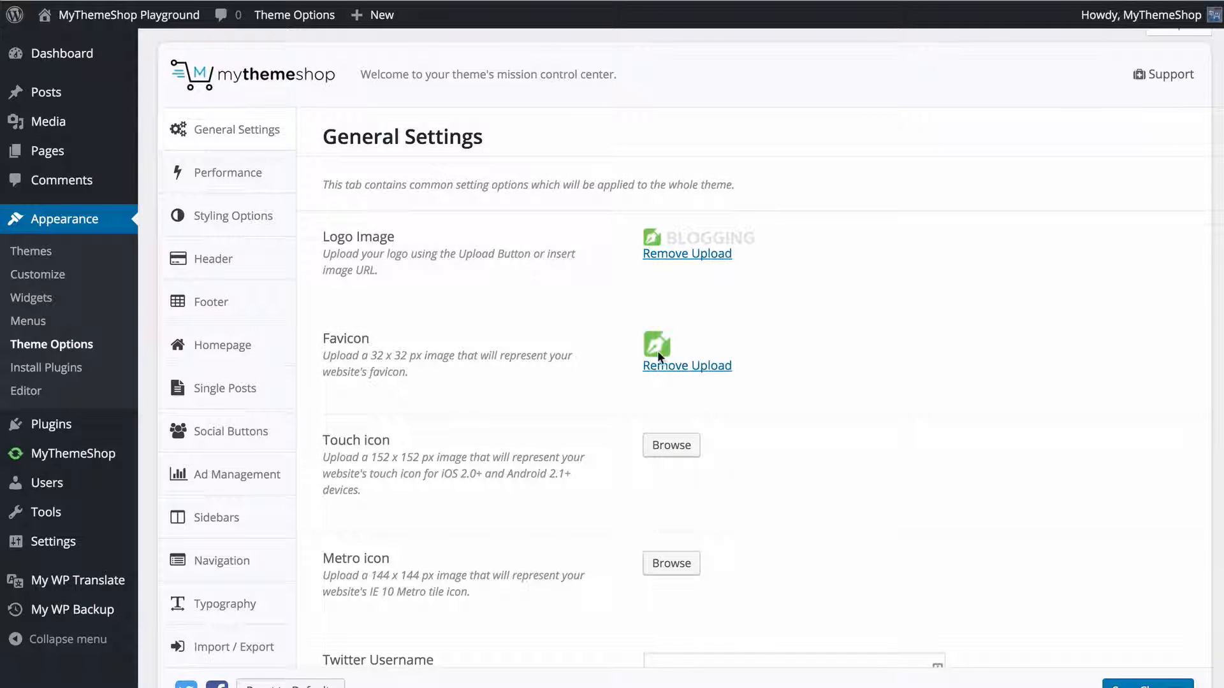
scroll(749, 392, down, 2)
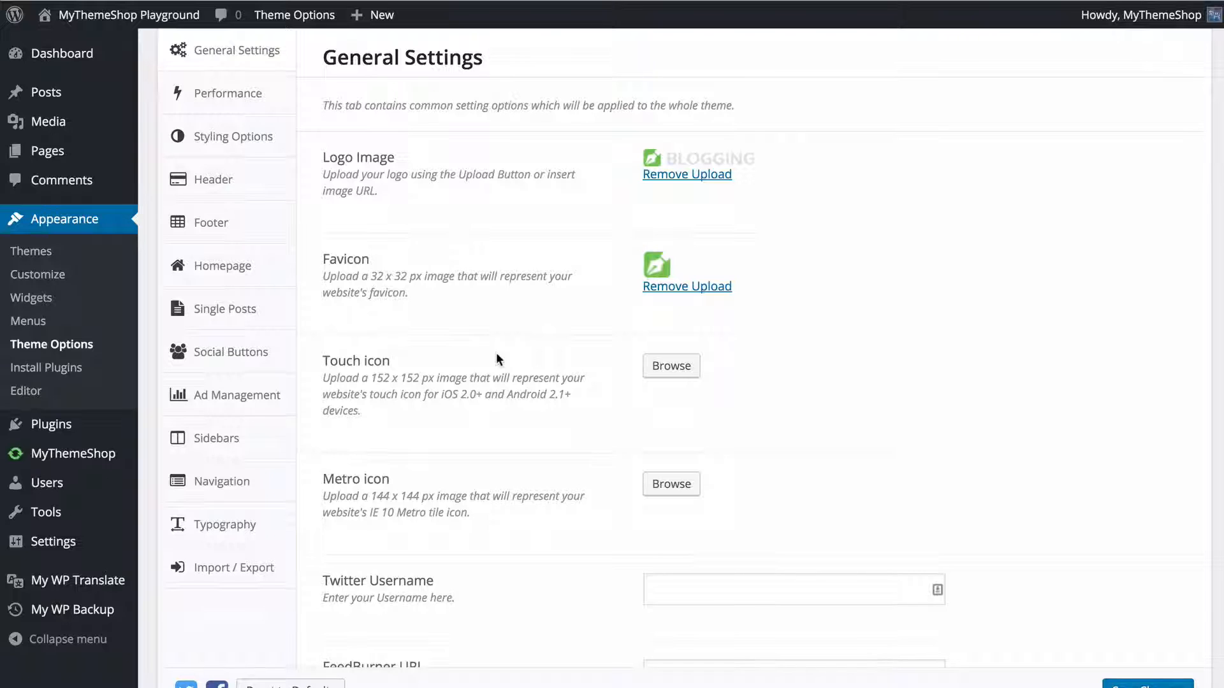
scroll(496, 354, down, 4)
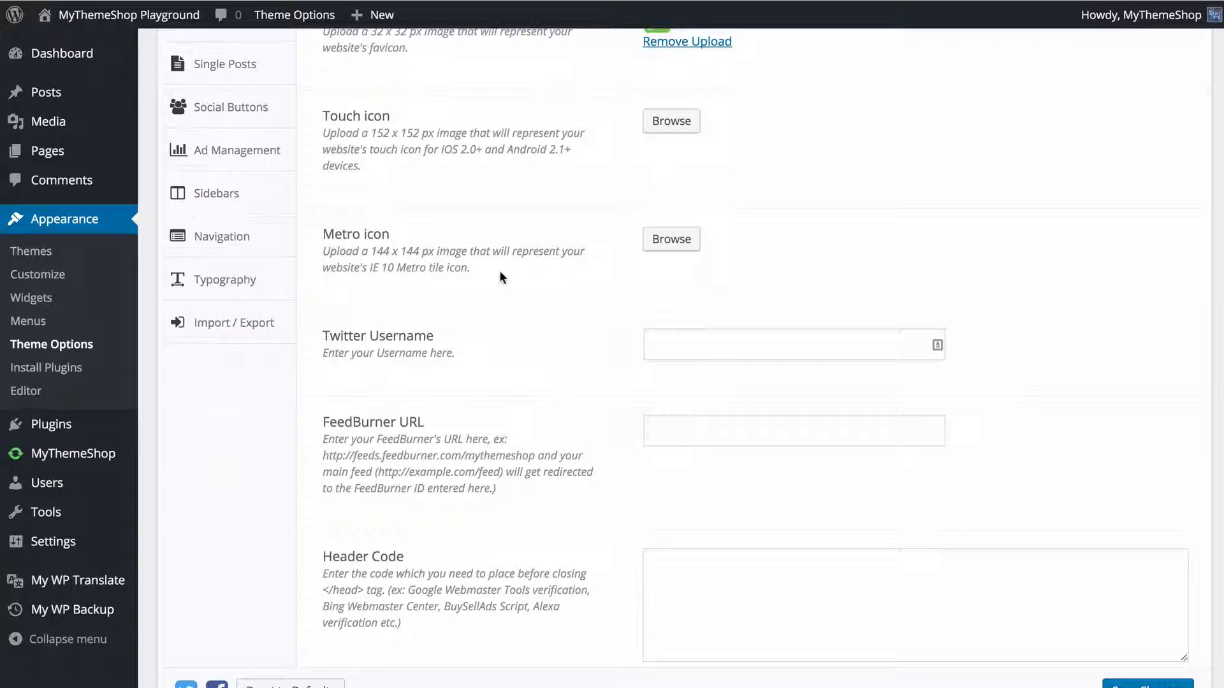
scroll(499, 271, down, 1)
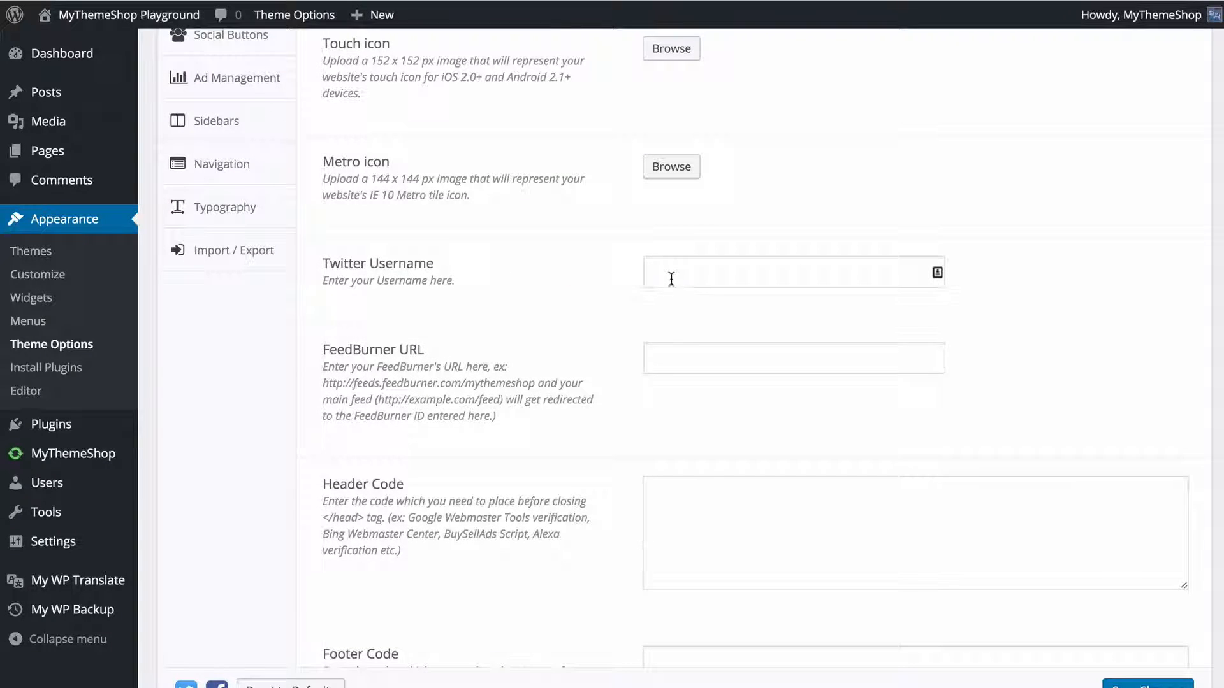
click(671, 279)
text(MyThe)
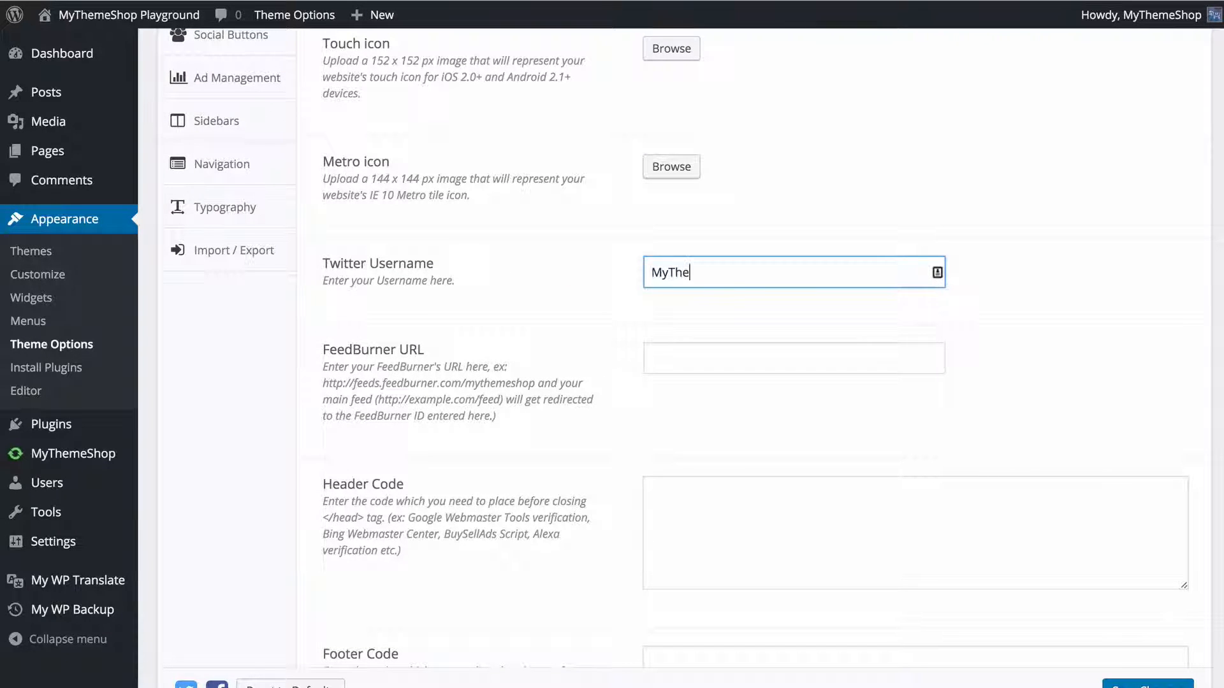
text(meShop)
click(705, 352)
text(http:/)
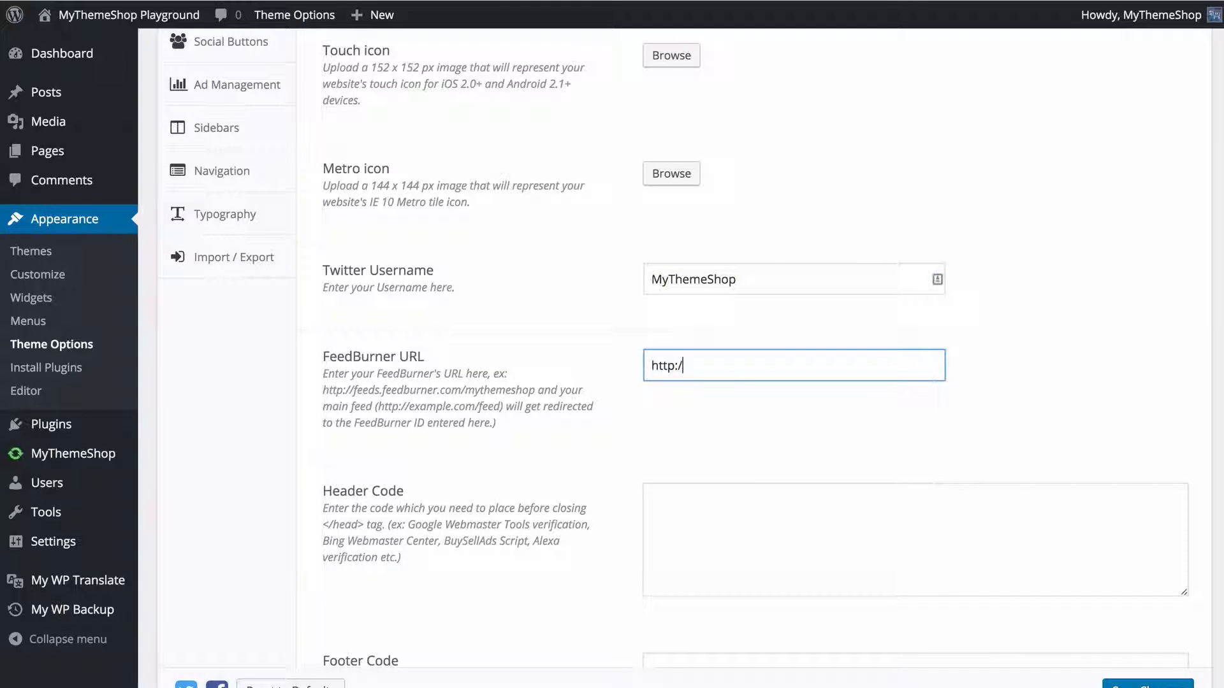
text(/feeds.feedburner.)
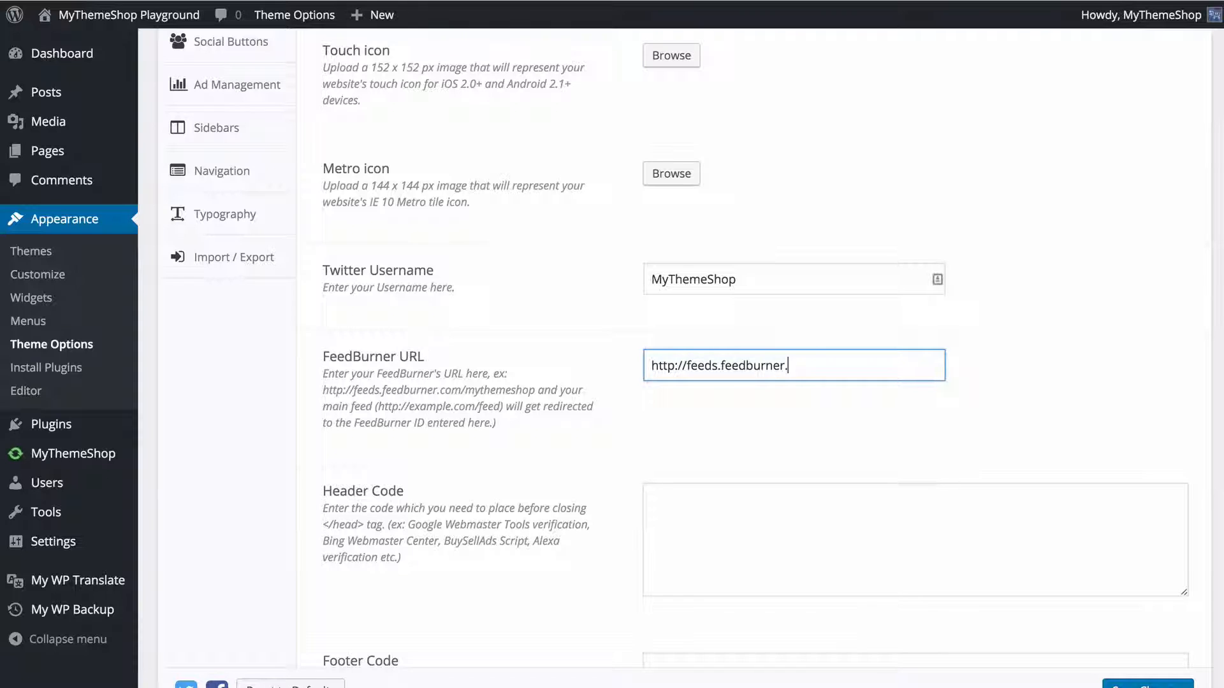
text(com/mythemeshop)
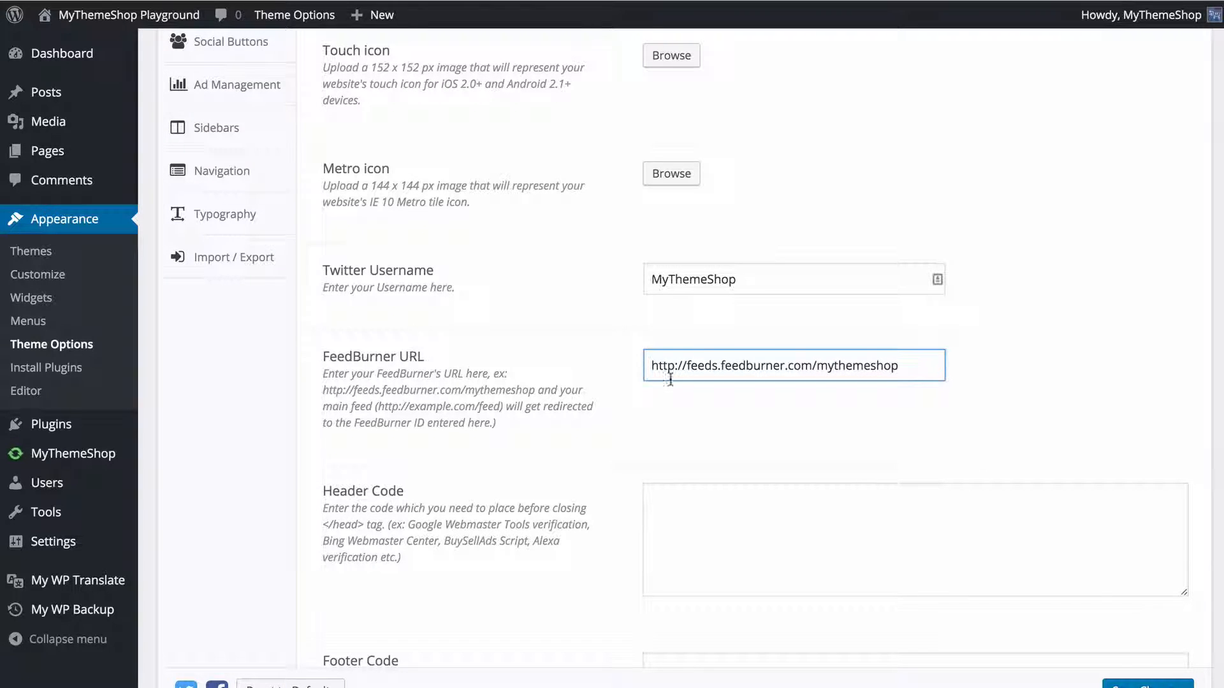
Examine the Header Code and Footer Code fields in the general settings.
scroll(670, 380, down, 4)
click(616, 413)
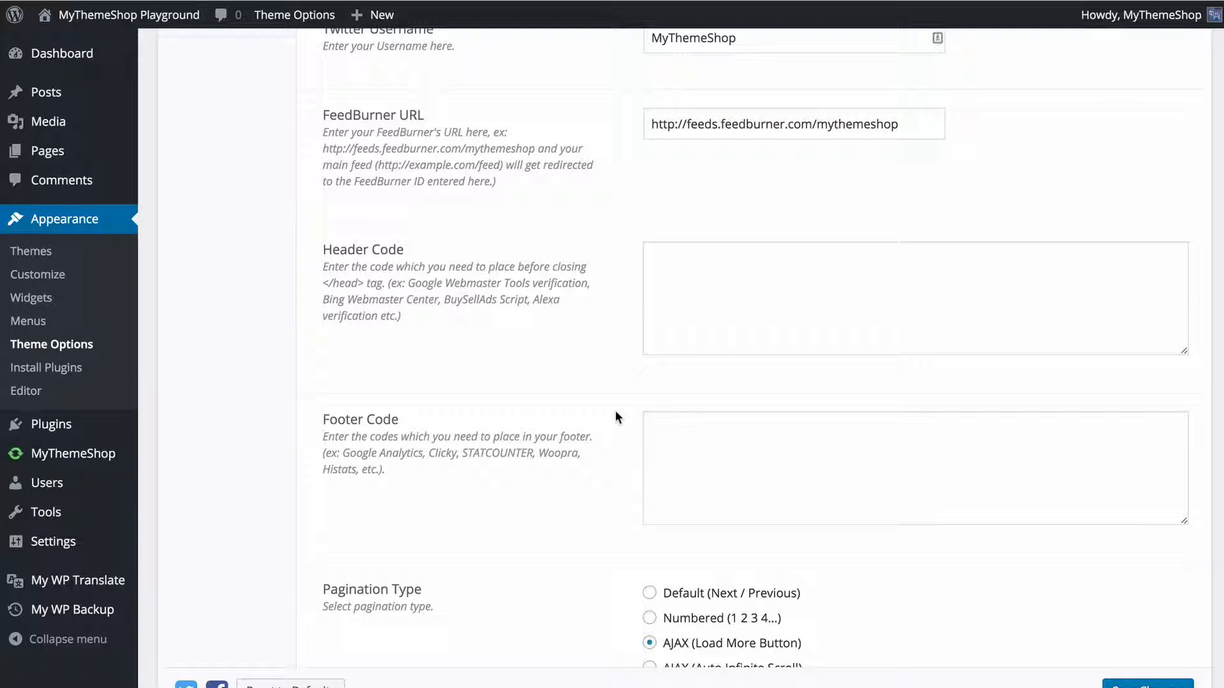
click(684, 346)
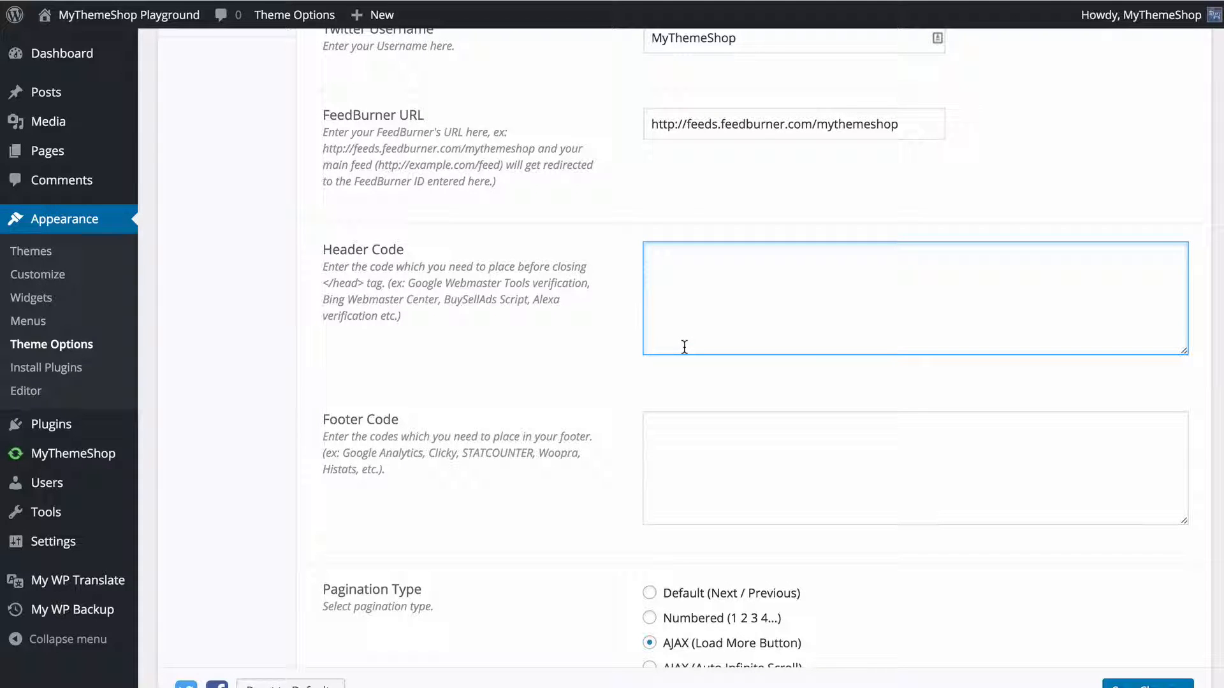
scroll(684, 347, down, 3)
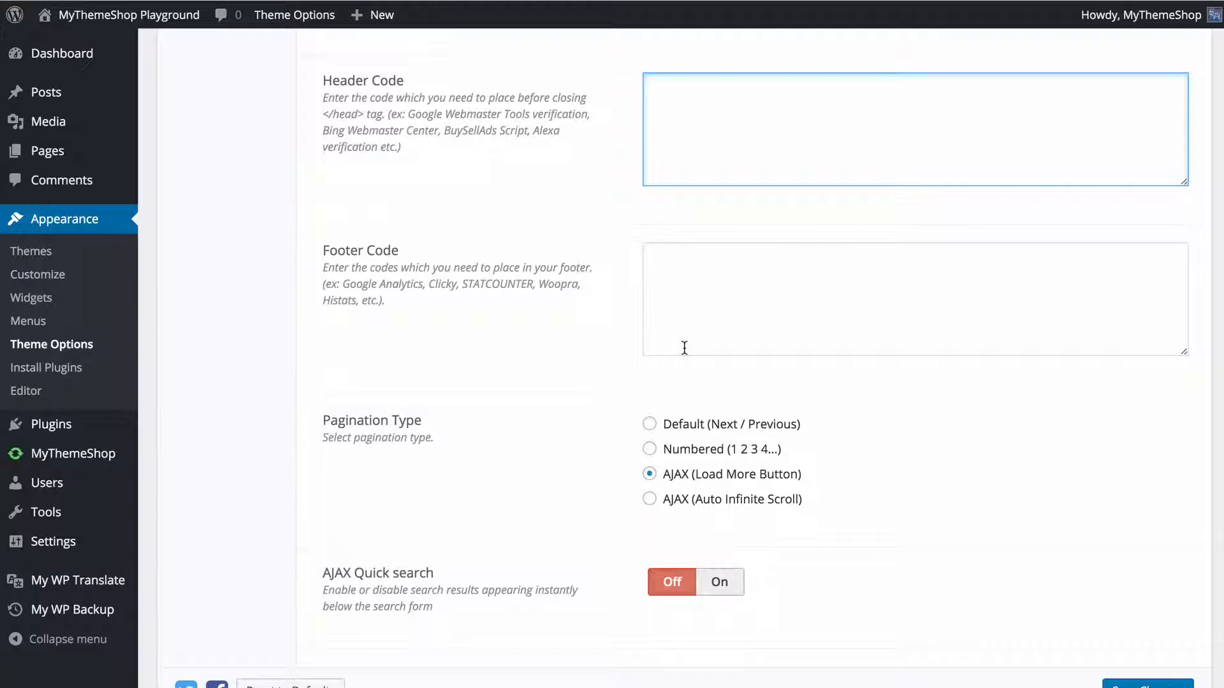
click(684, 348)
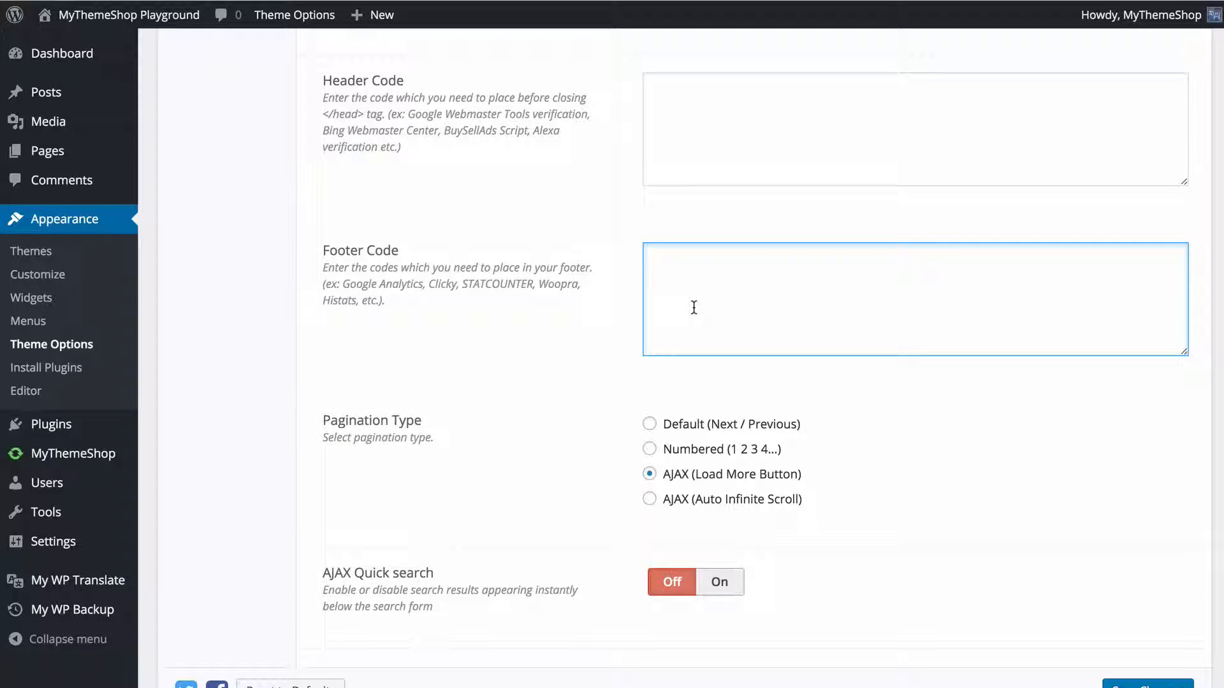
click(594, 453)
Try the Default and Numbered pagination types, and reselect AJAX (Load More Button).
scroll(594, 453, down, 2)
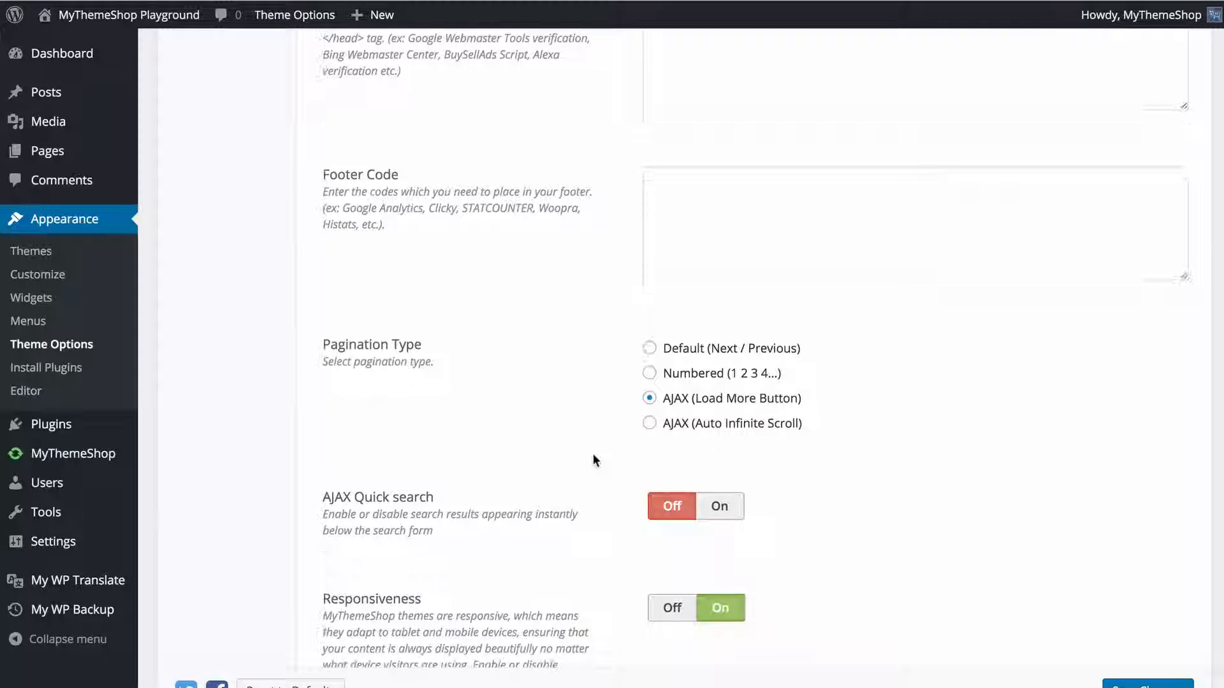
click(651, 348)
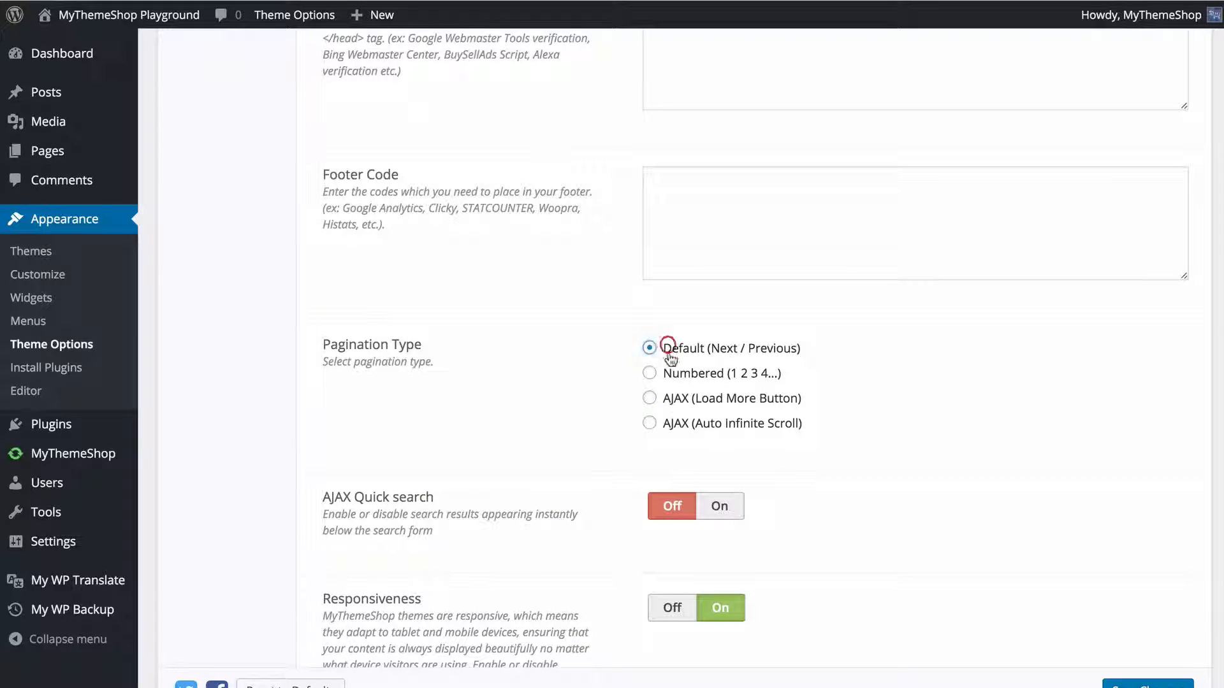
click(652, 374)
click(677, 399)
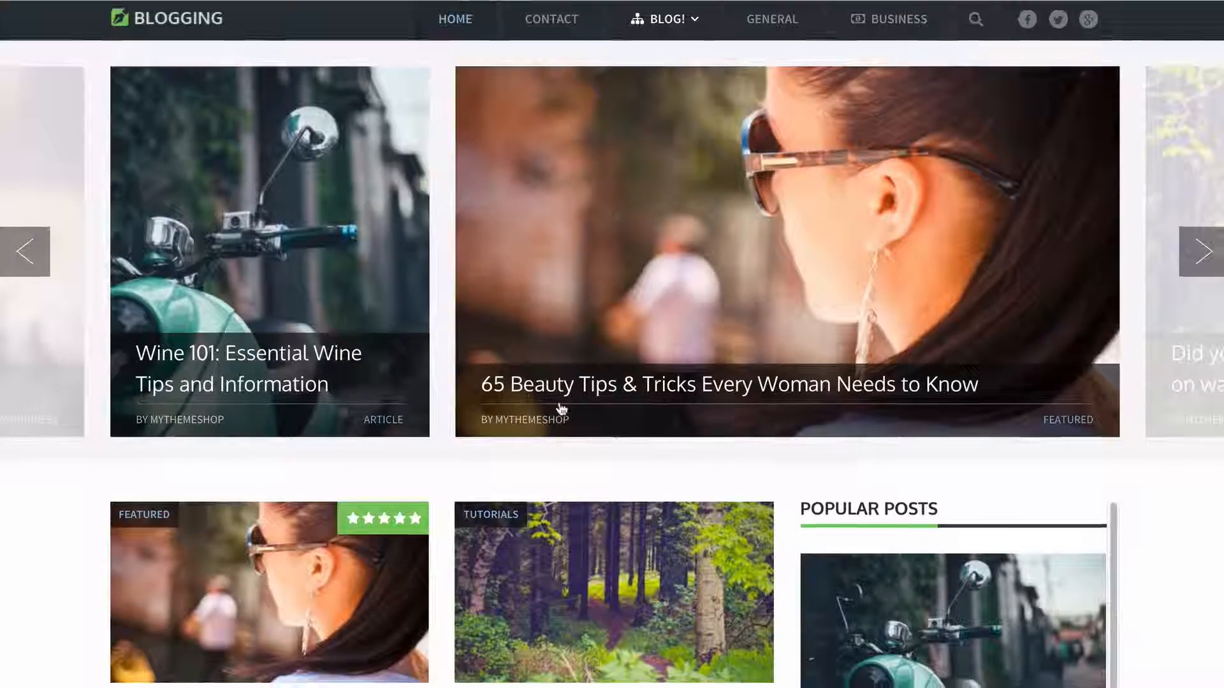
Load more posts at the end of the live homepage's post listing and look through them.
scroll(560, 404, down, 15)
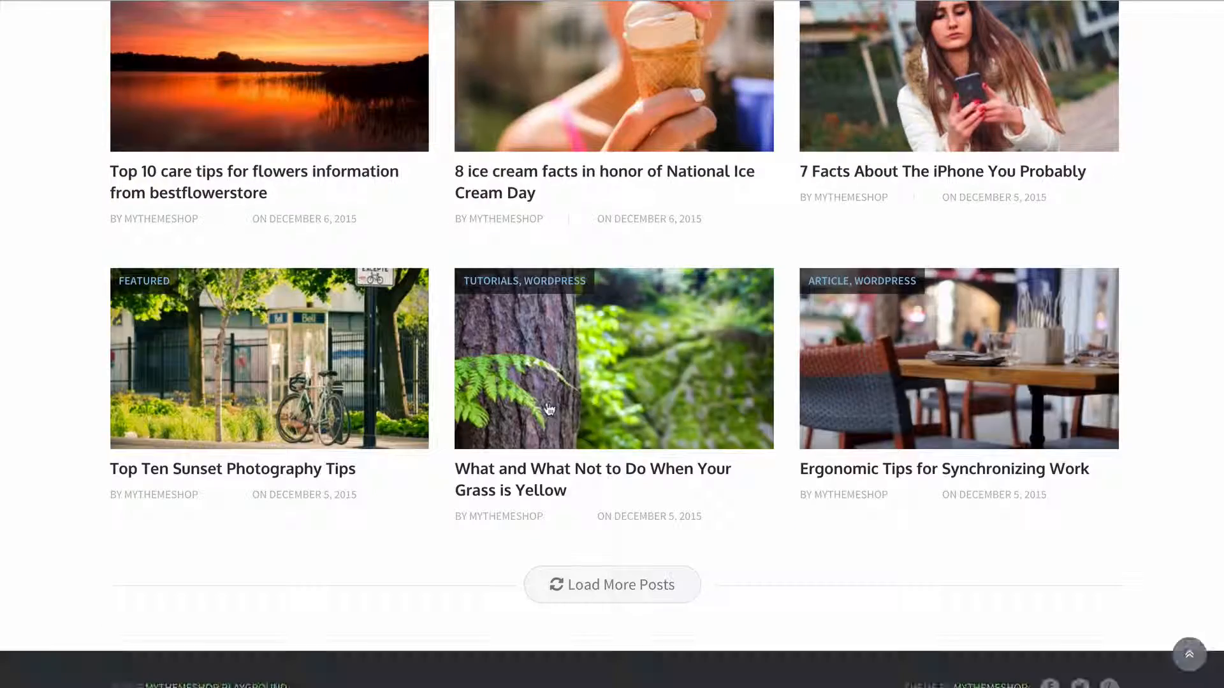
click(611, 595)
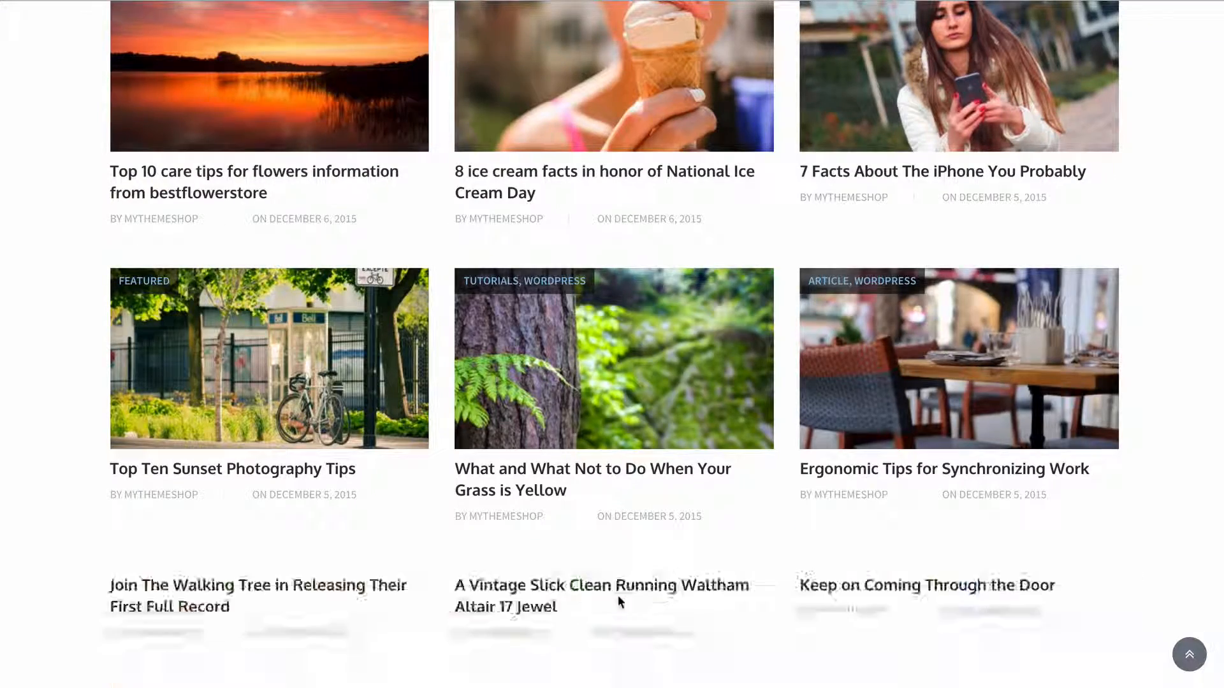
scroll(618, 573, down, 10)
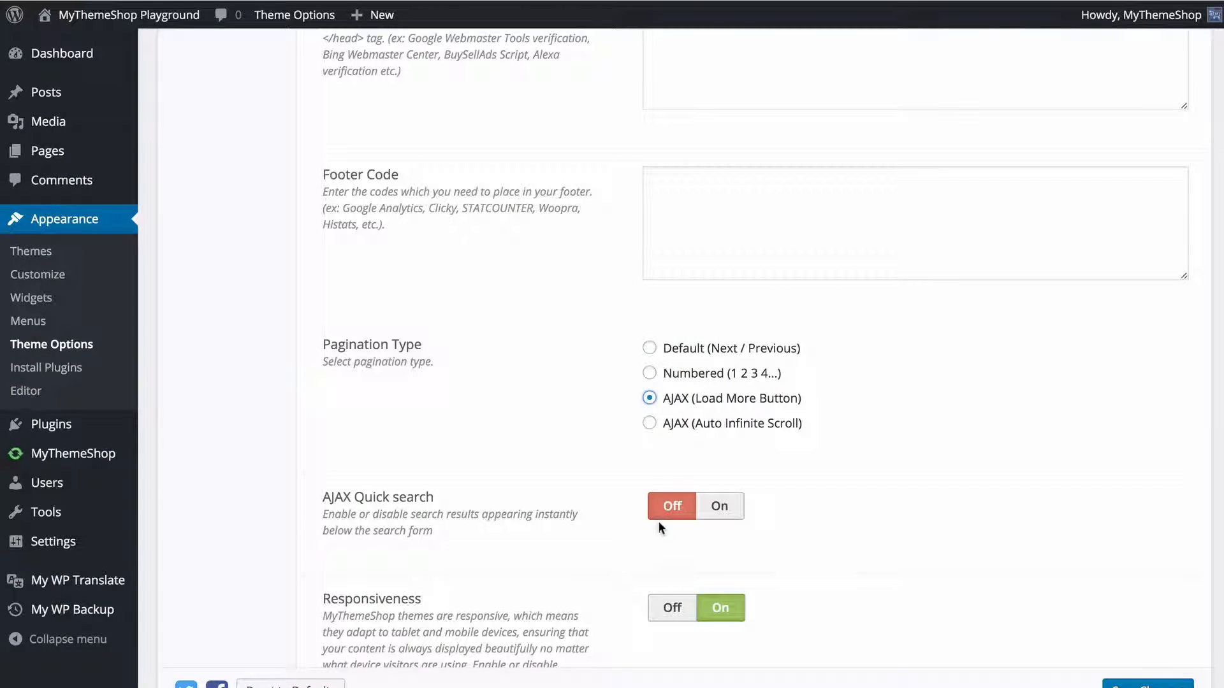
Try the AJAX (Auto Infinite Scroll), Numbered and Default pagination types, and return to AJAX (Load More Button).
click(703, 425)
click(722, 377)
click(730, 355)
click(730, 398)
Turn on AJAX Quick search in the general settings and save the theme options.
scroll(877, 427, down, 3)
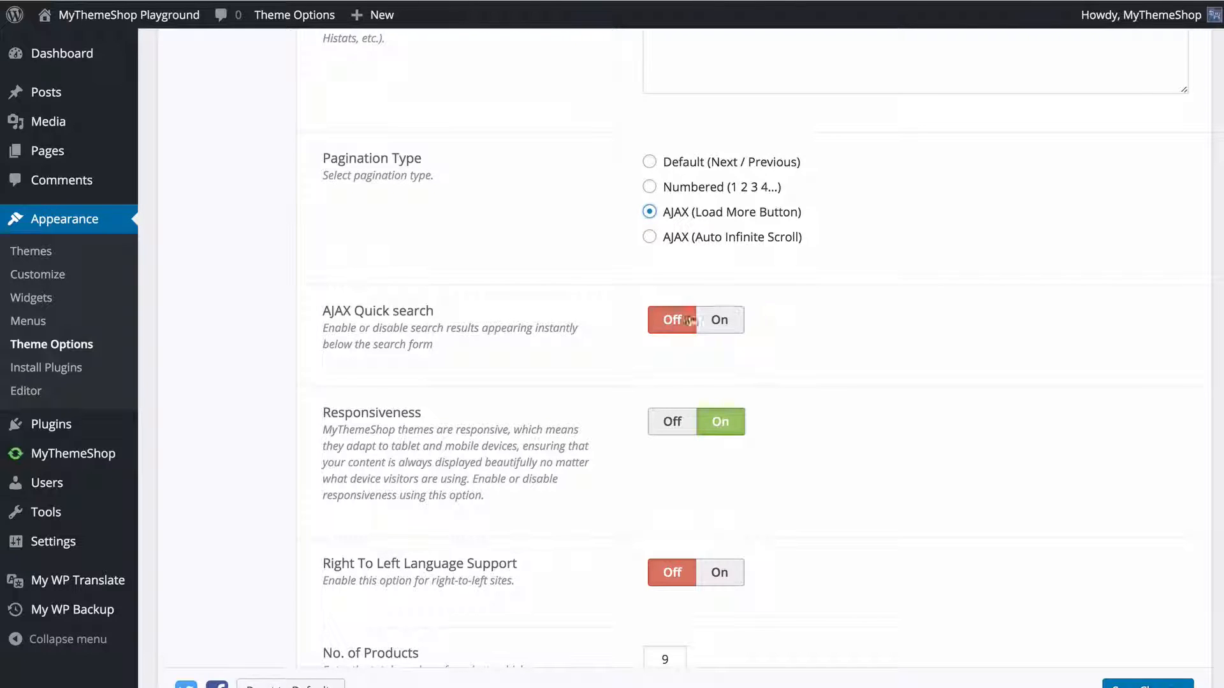
click(712, 321)
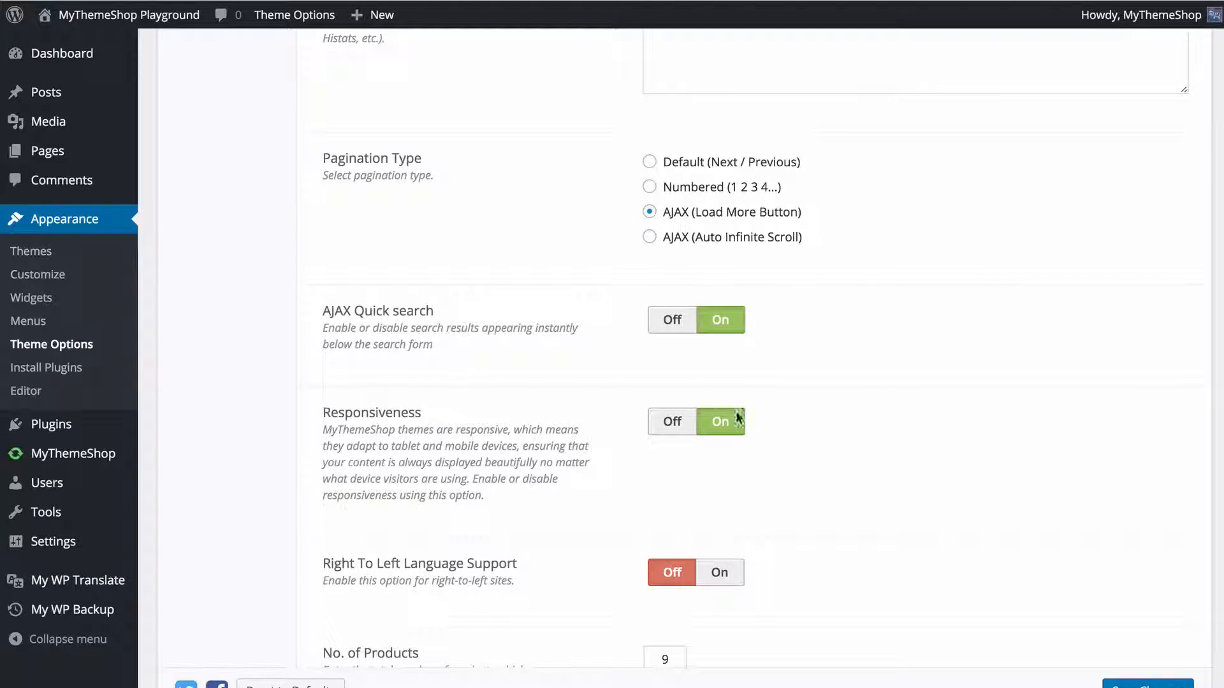
click(1138, 683)
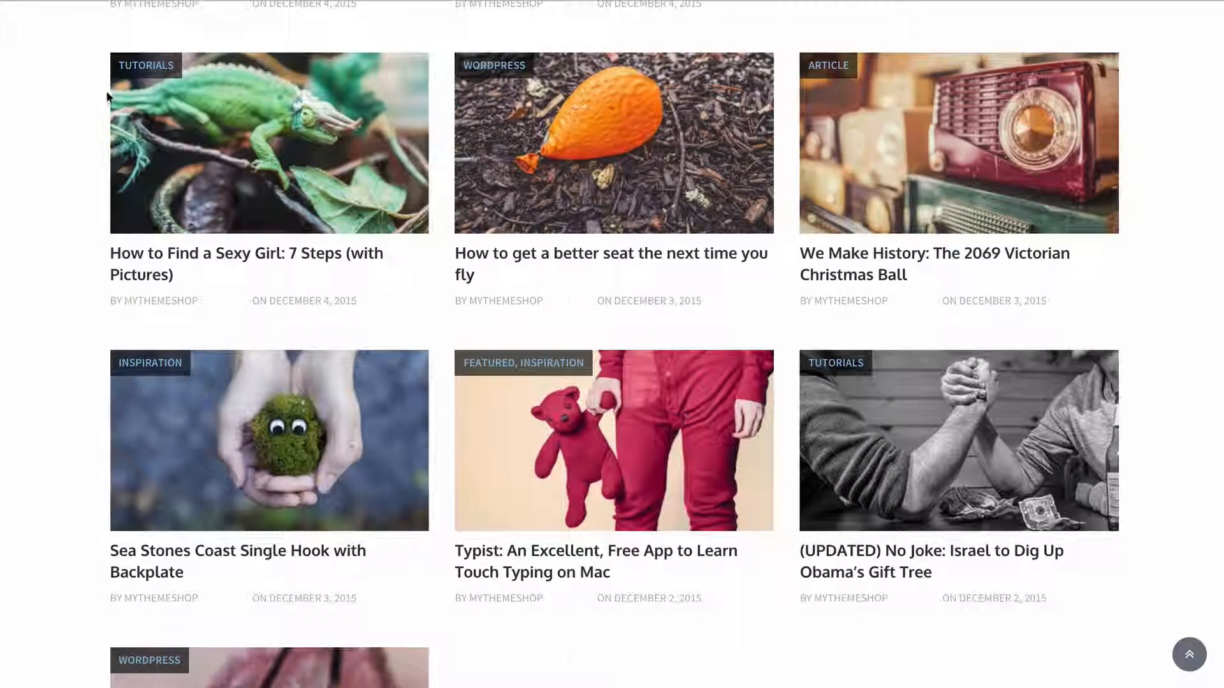
Reload the live homepage and test the header's quick search with "pet", closing the search form at the end.
scroll(107, 145, down, 5)
scroll(105, 144, up, 10)
key(super+r)
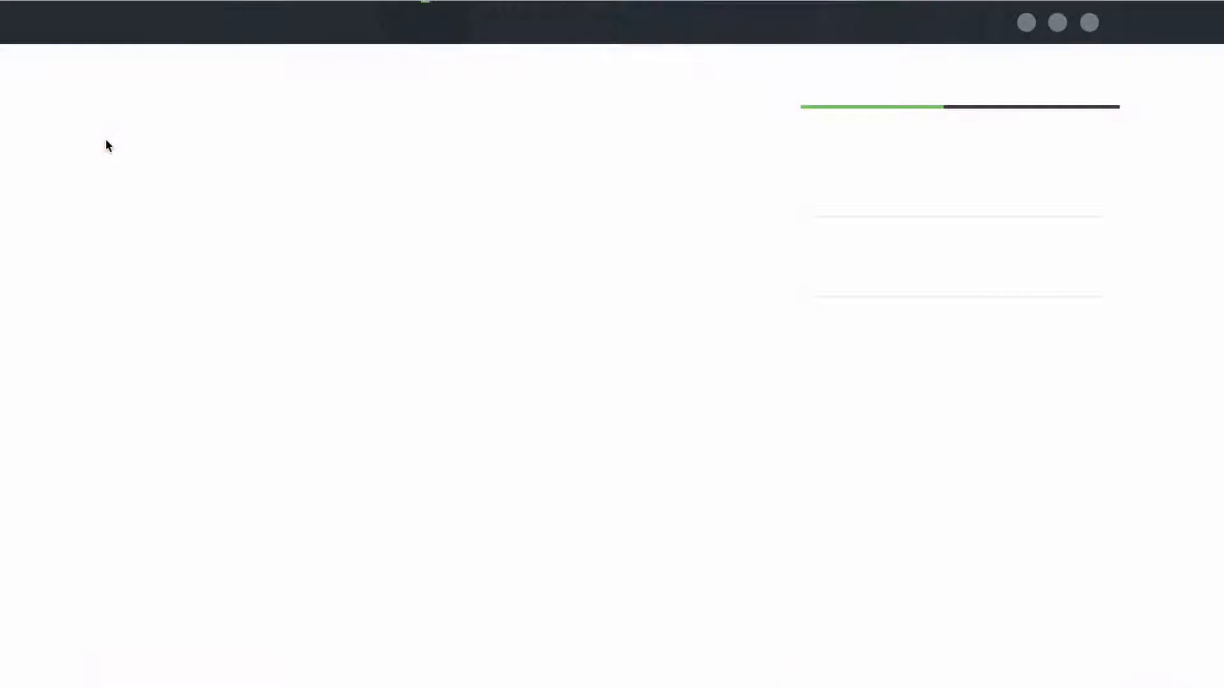
key(super+r)
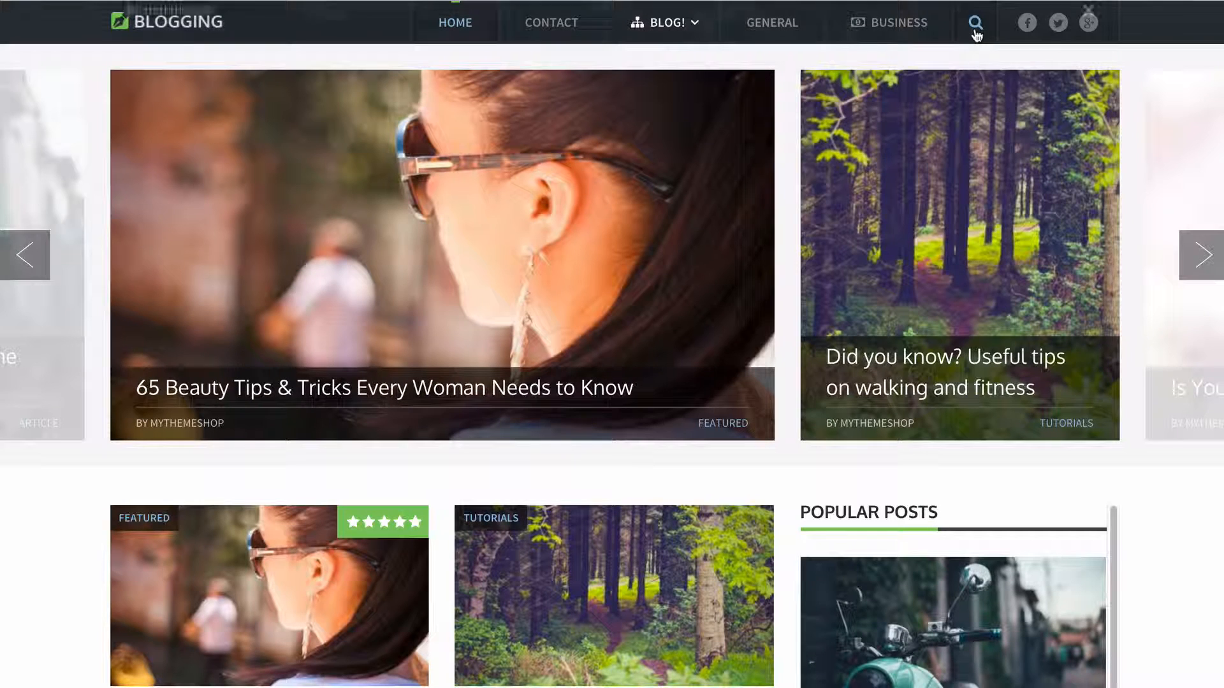
click(976, 26)
text(pet)
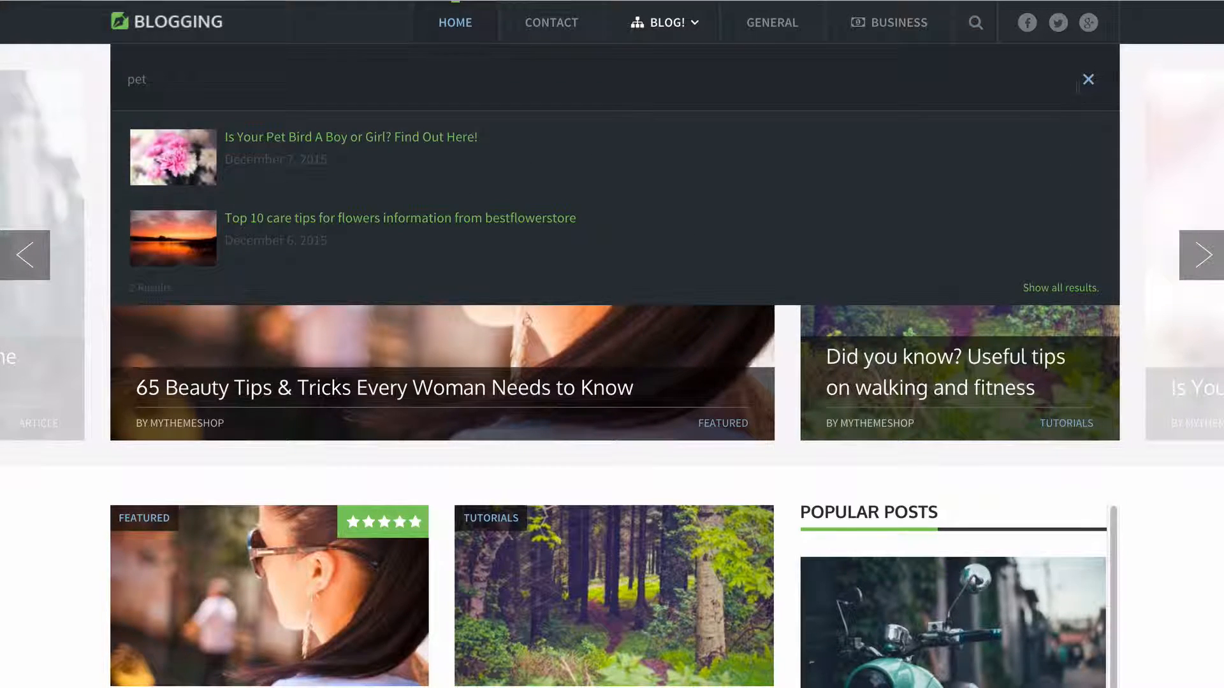
click(1089, 79)
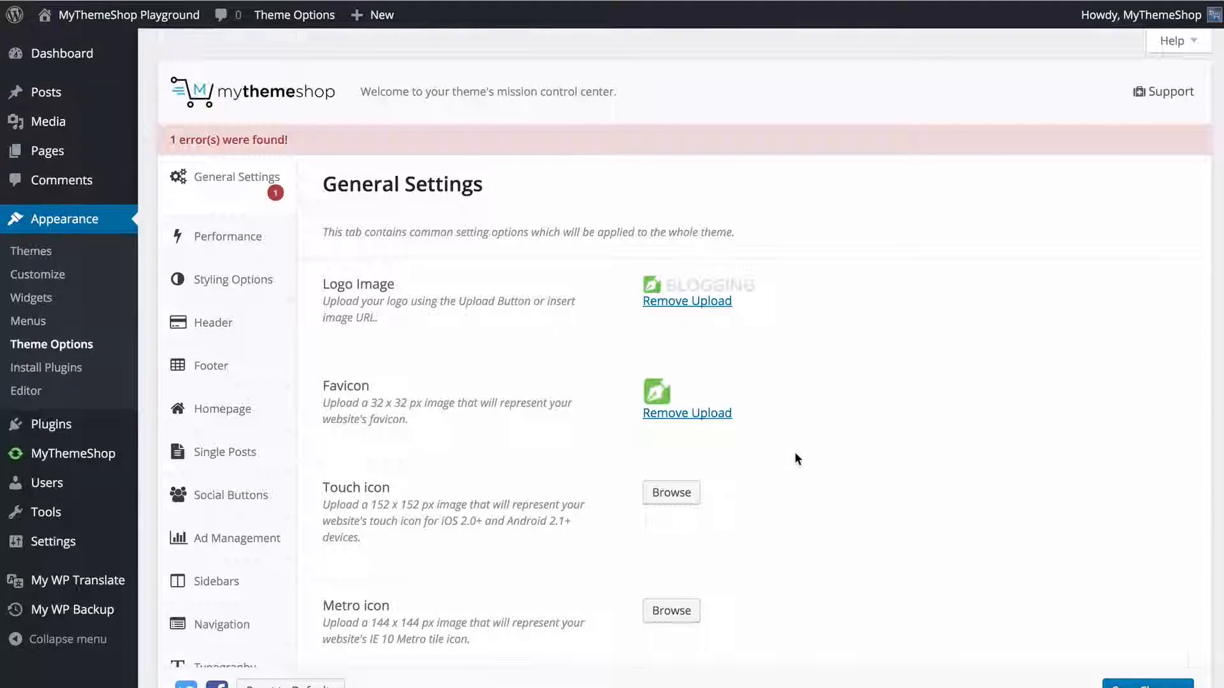
Check the remaining general settings down to No. of Products and save the theme options again.
scroll(794, 451, down, 15)
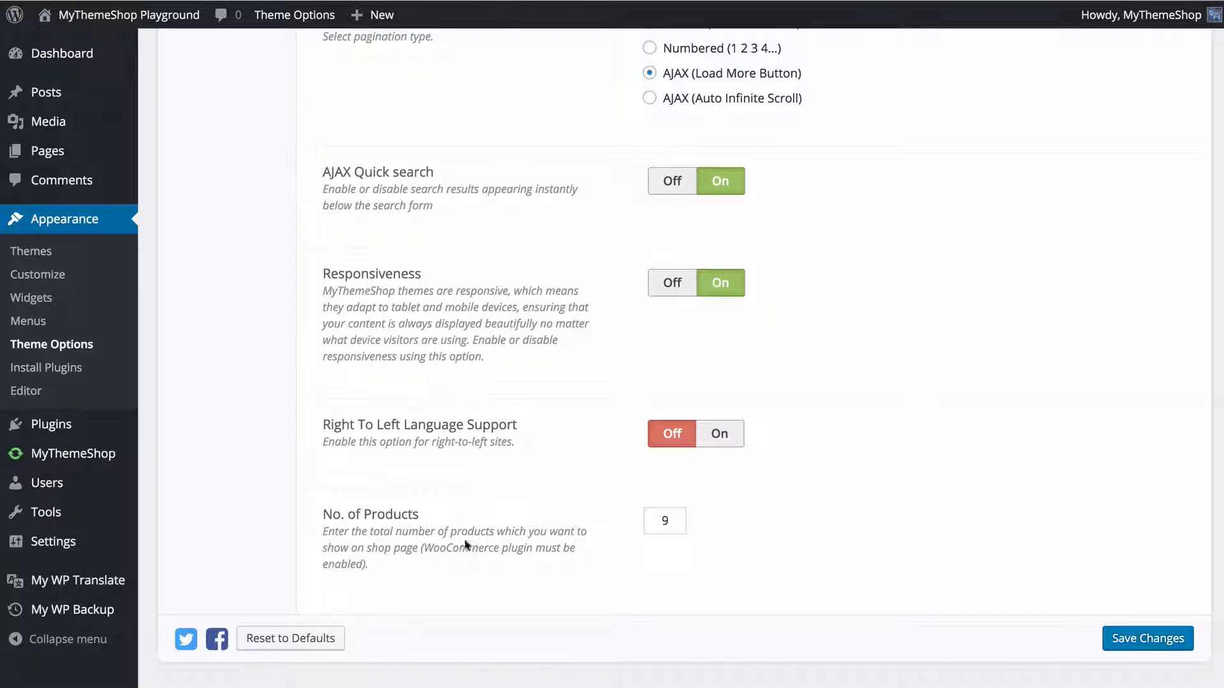
click(1126, 645)
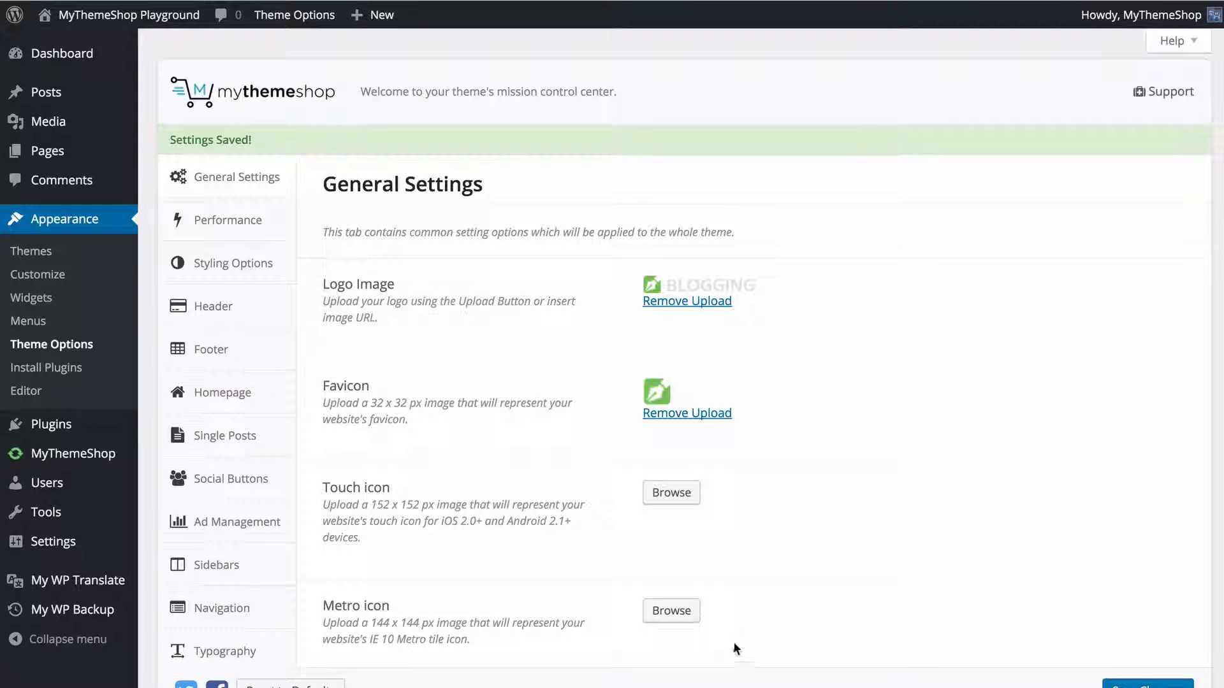
Turn on Prefetching in the theme's Performance options.
click(237, 194)
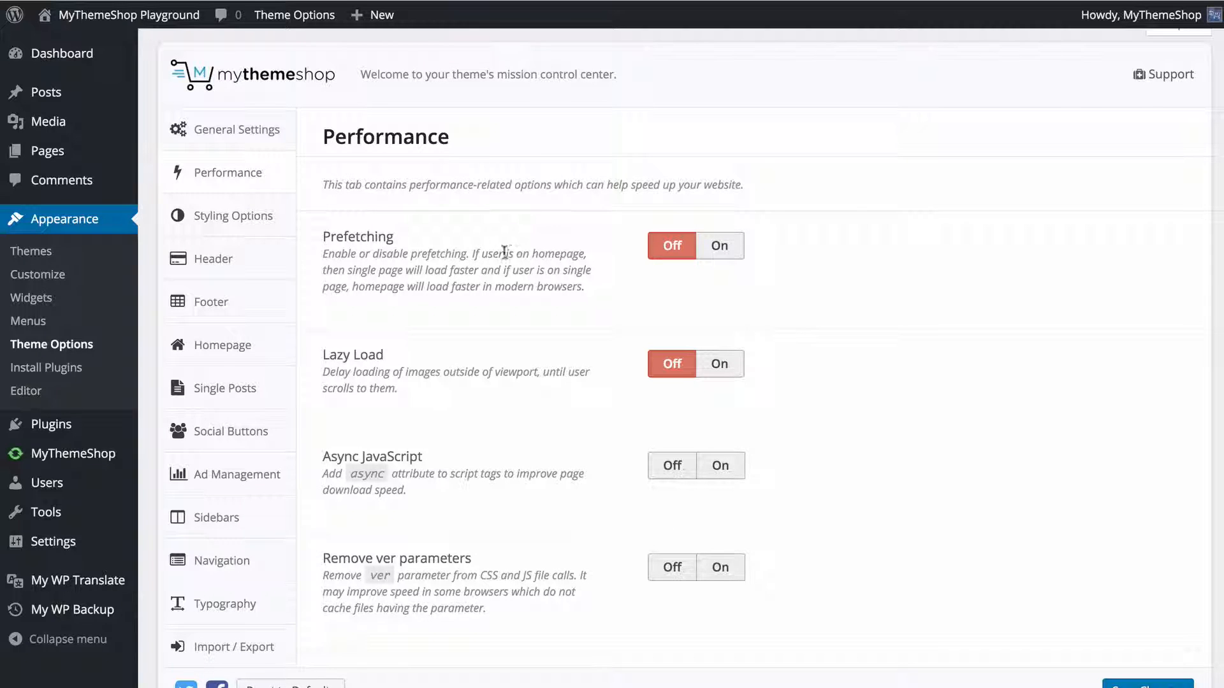
scroll(510, 247, down, 1)
scroll(510, 246, down, 1)
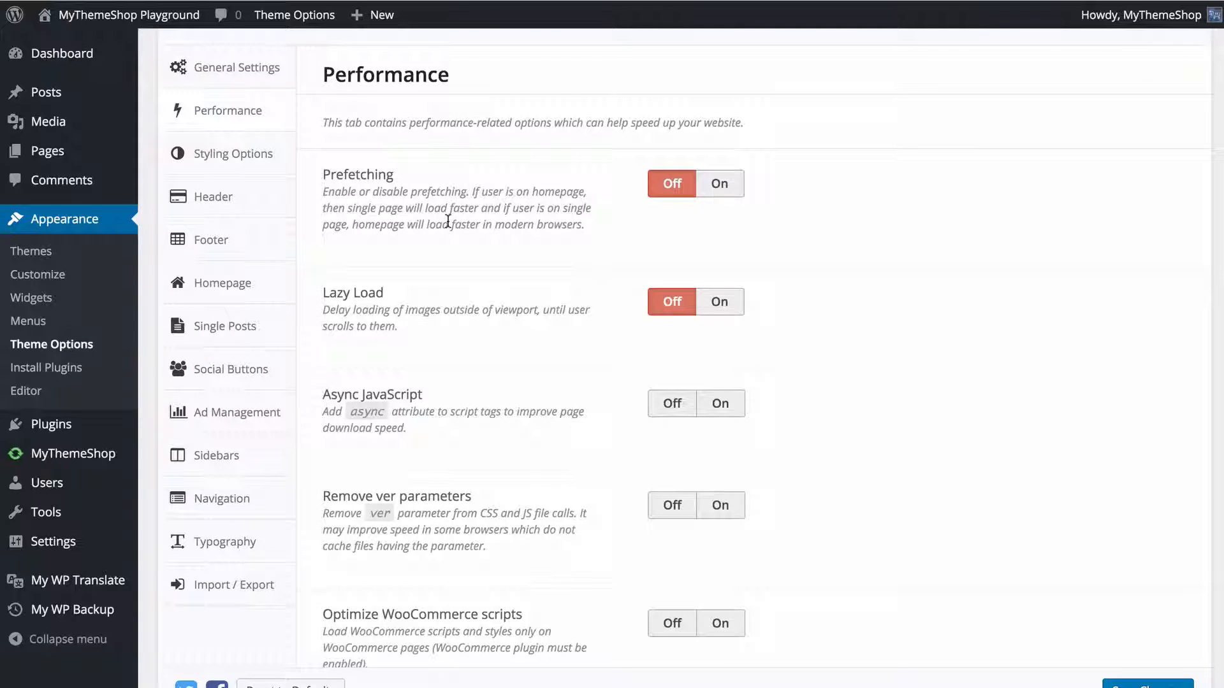
click(720, 183)
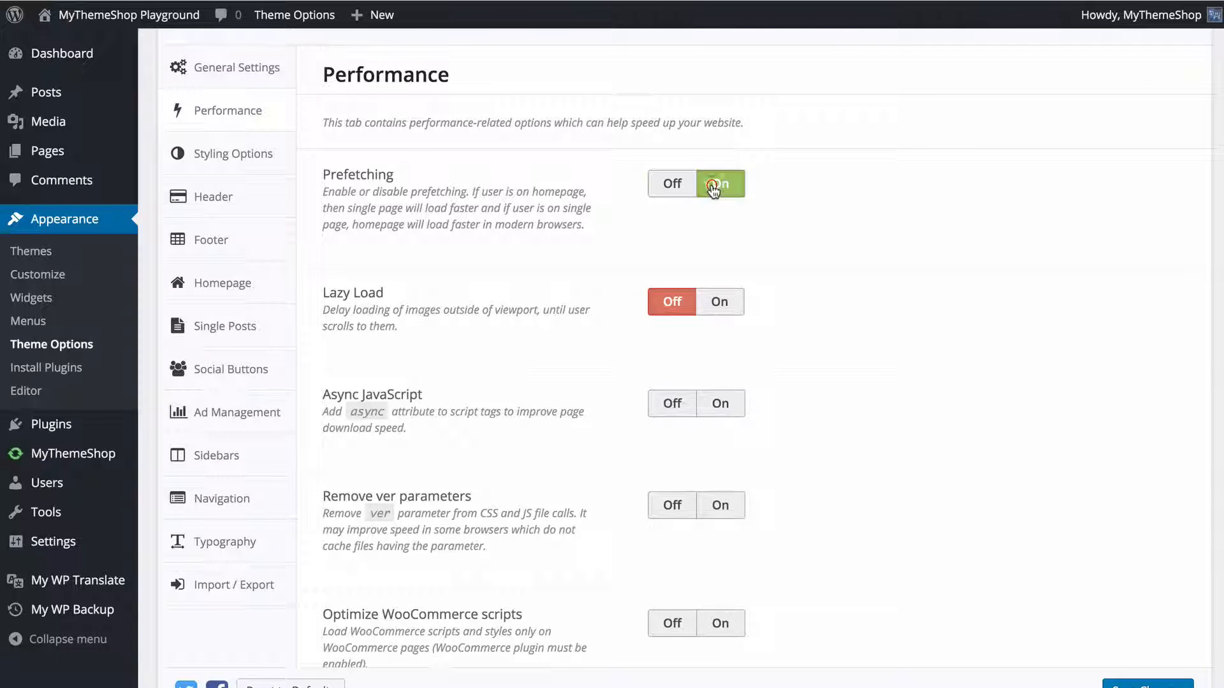
Turn on Async JavaScript, Remove ver parameters and Optimize WooCommerce scripts in the performance options, and save the theme options.
scroll(775, 242, down, 2)
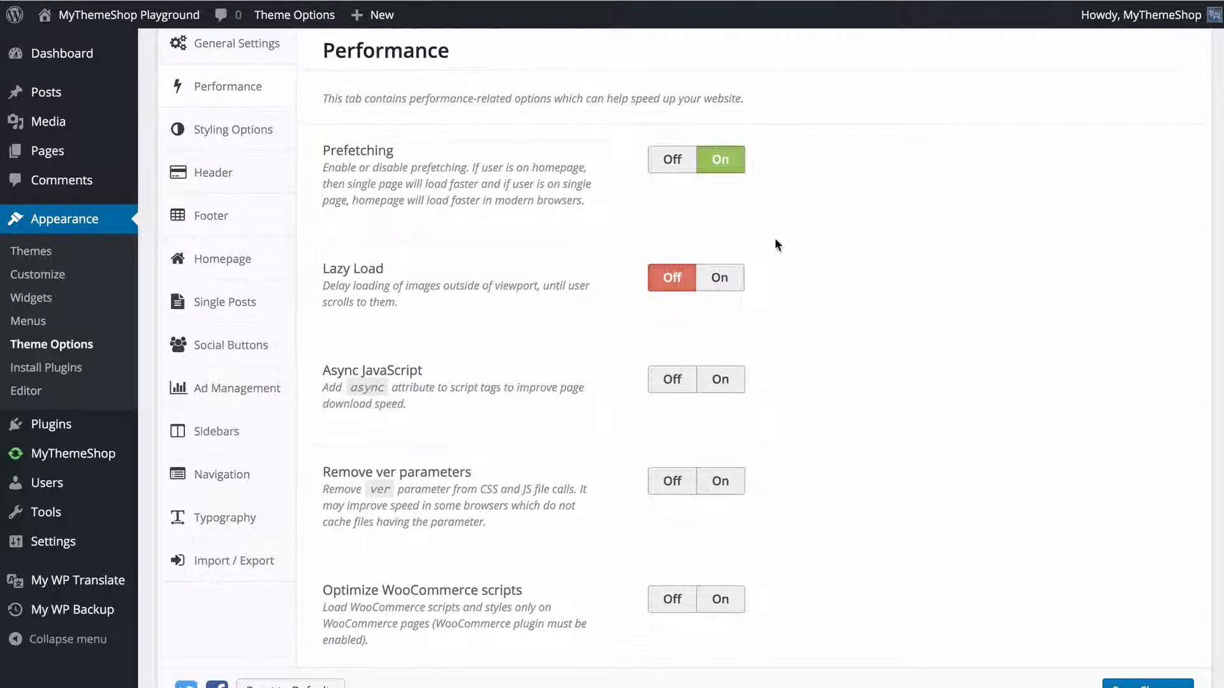
scroll(775, 239, down, 2)
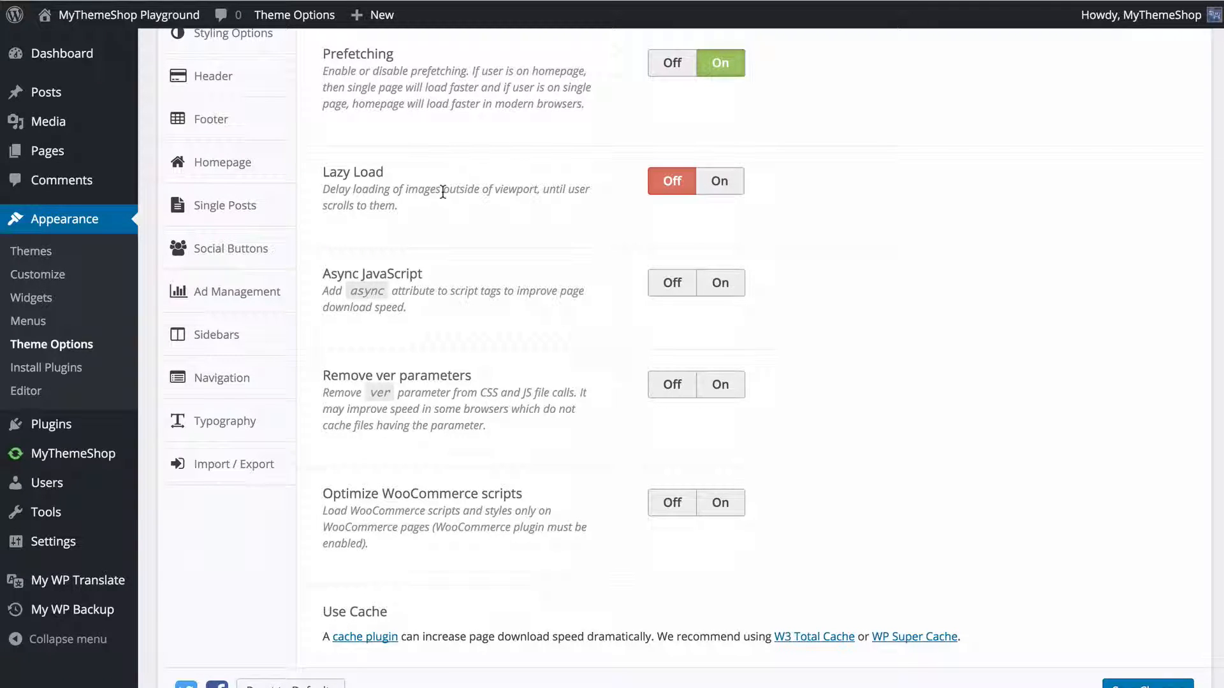
scroll(443, 192, down, 2)
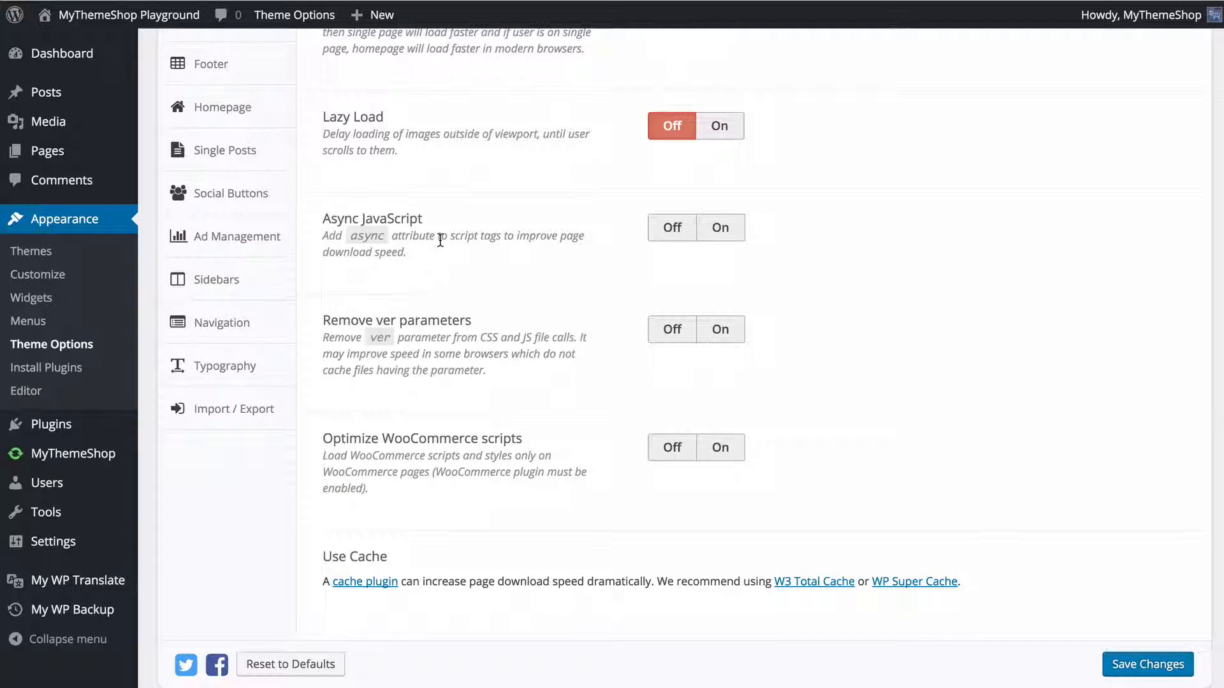
click(718, 229)
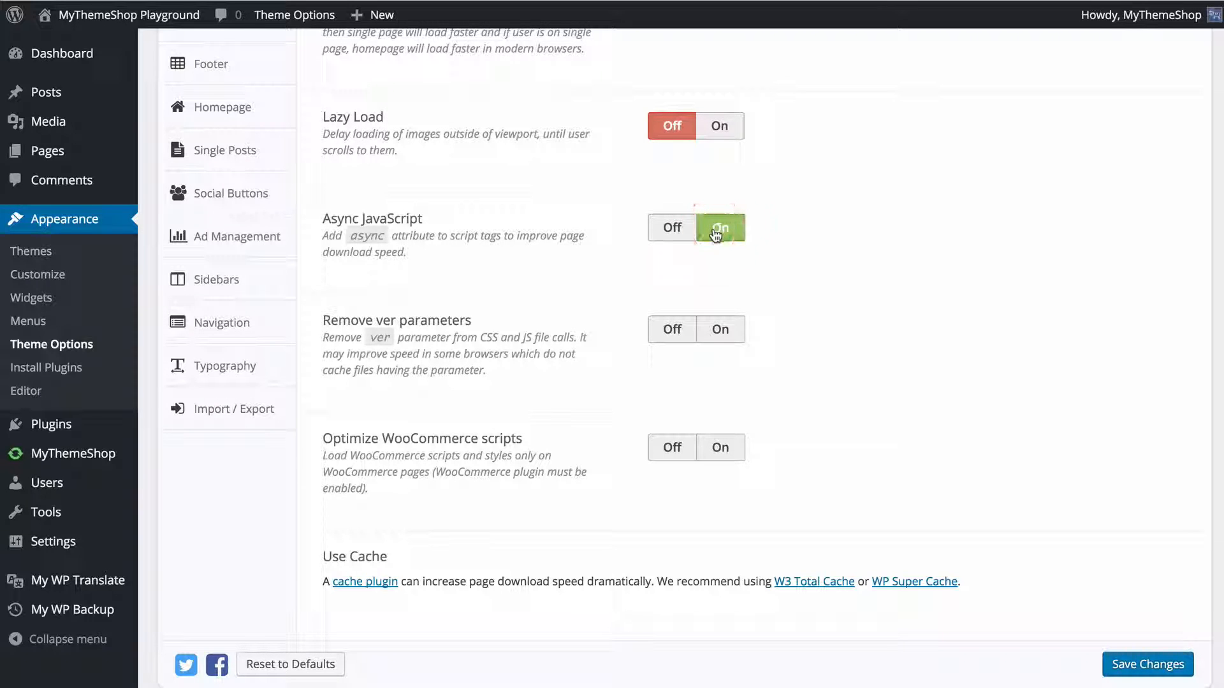
scroll(408, 332, down, 1)
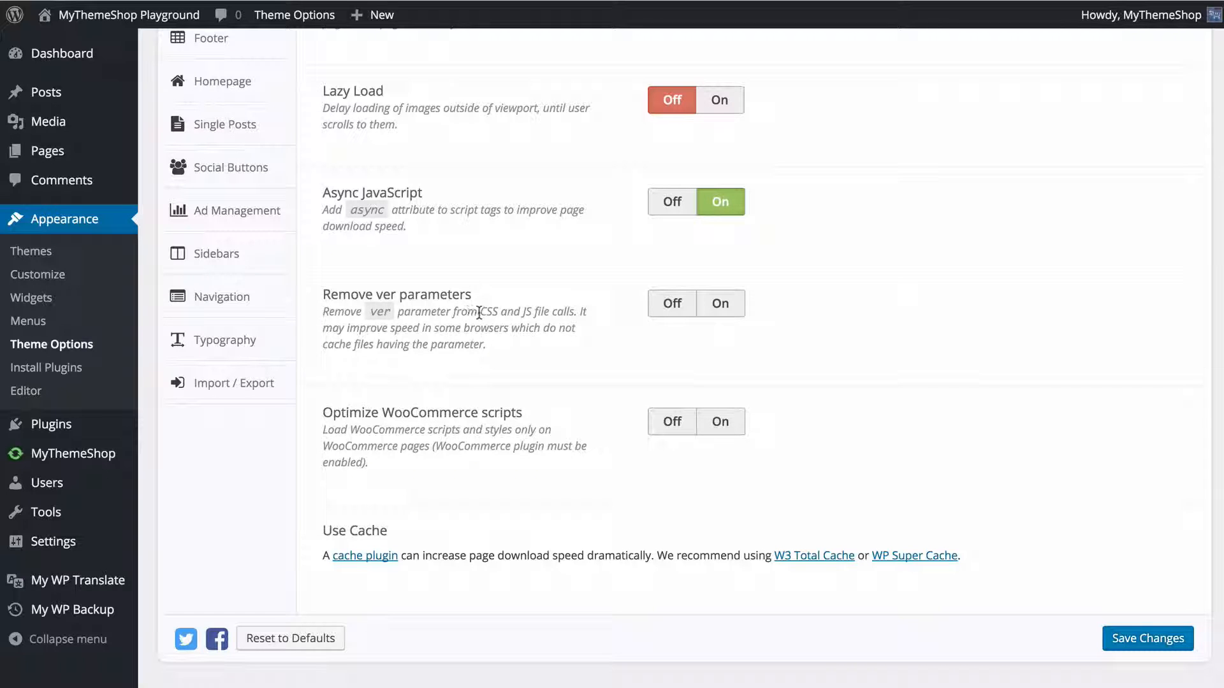
click(721, 306)
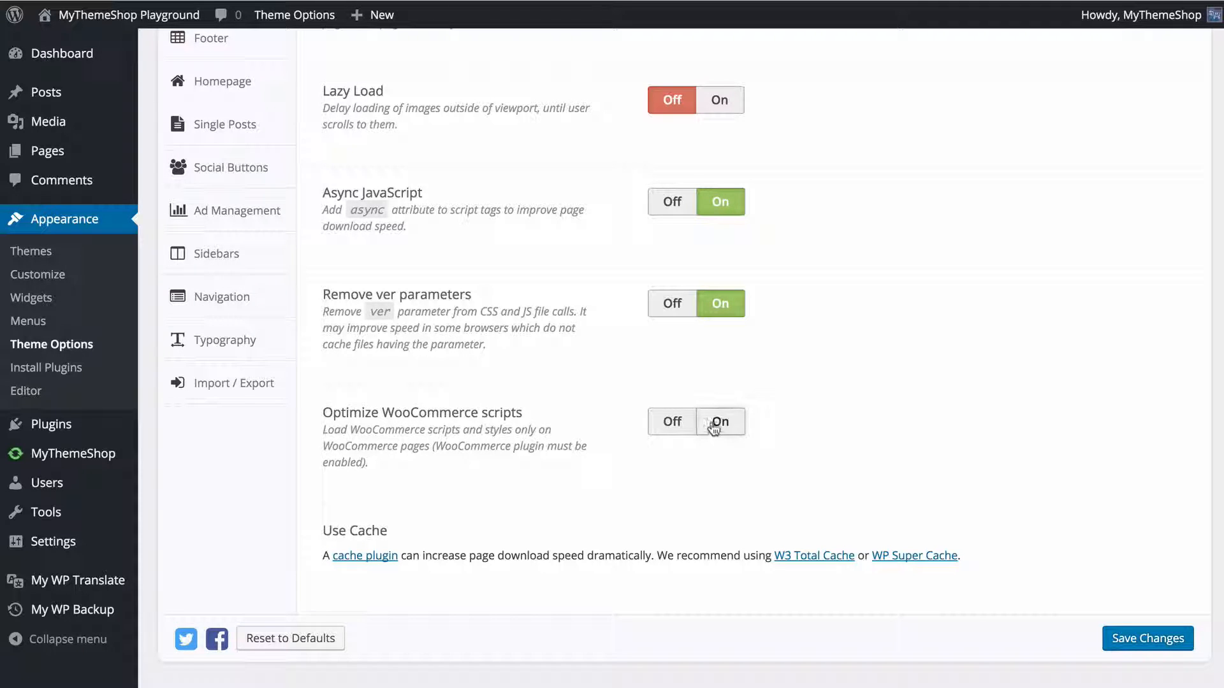
click(718, 424)
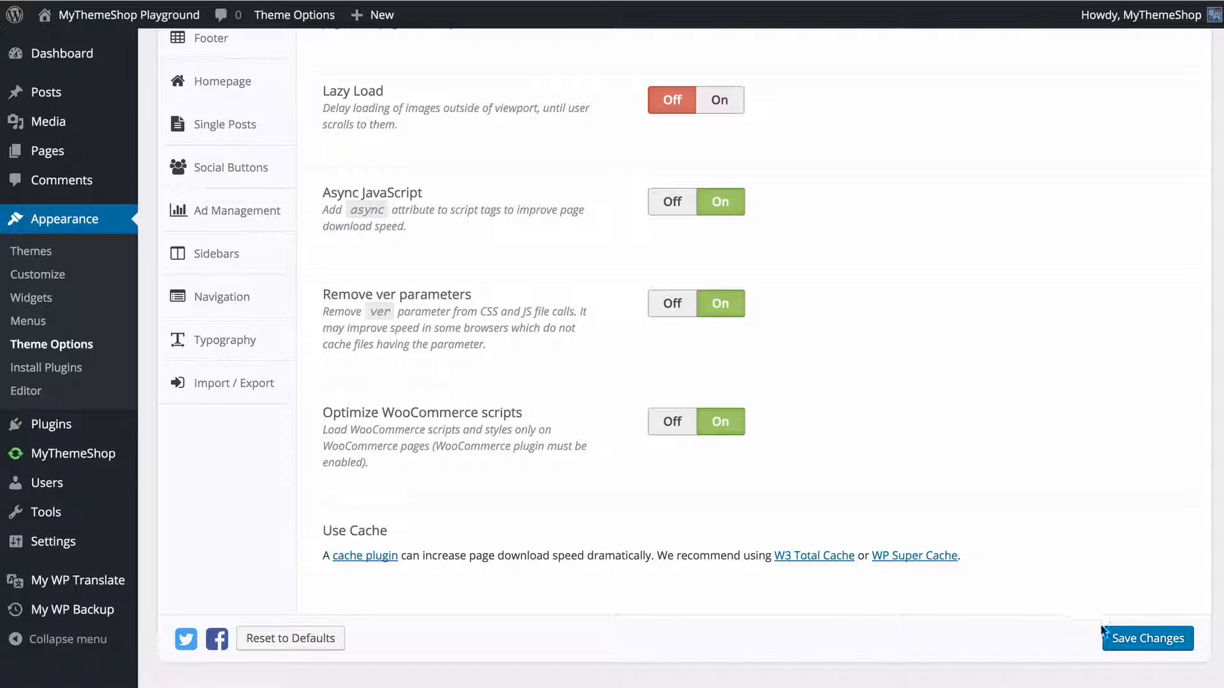
click(1134, 641)
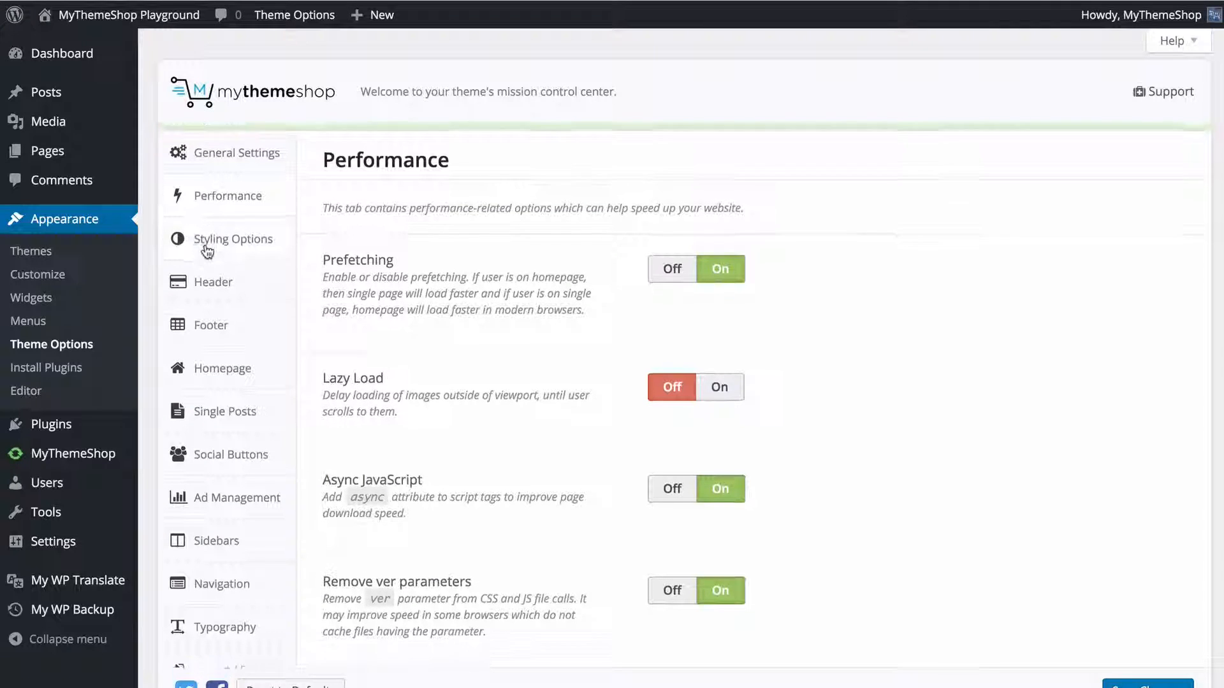
In the theme's styling options, try several colors for Color Scheme and settle on red #dd3333.
click(214, 240)
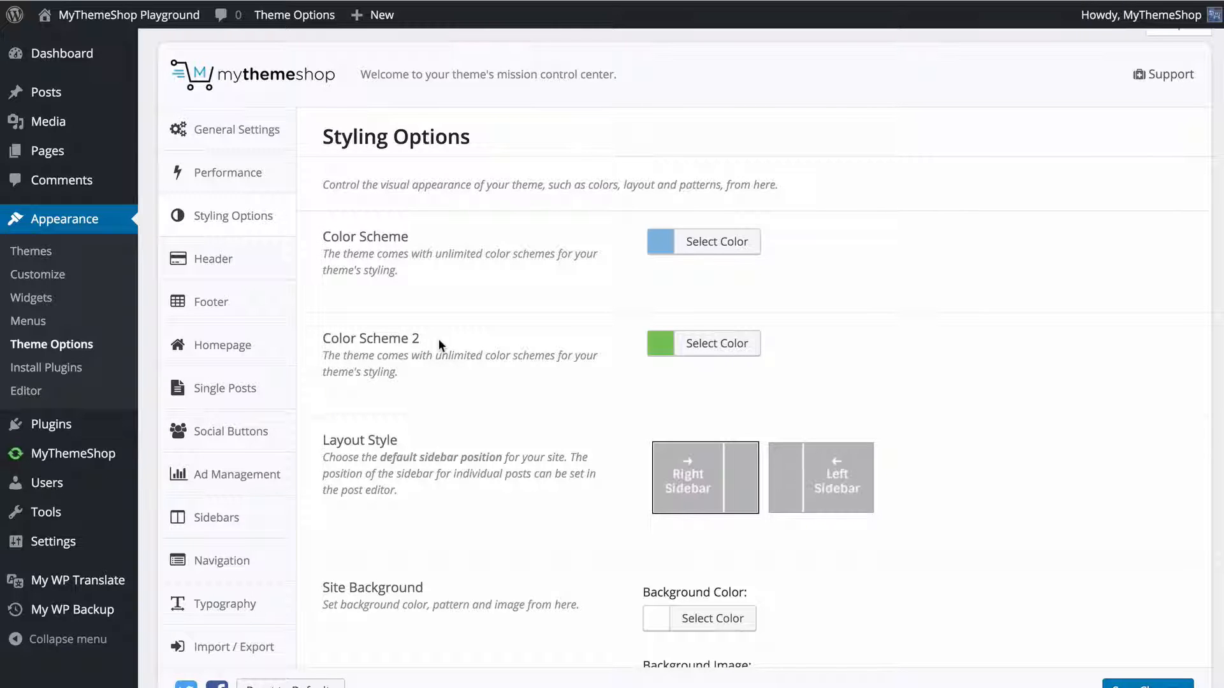
click(736, 241)
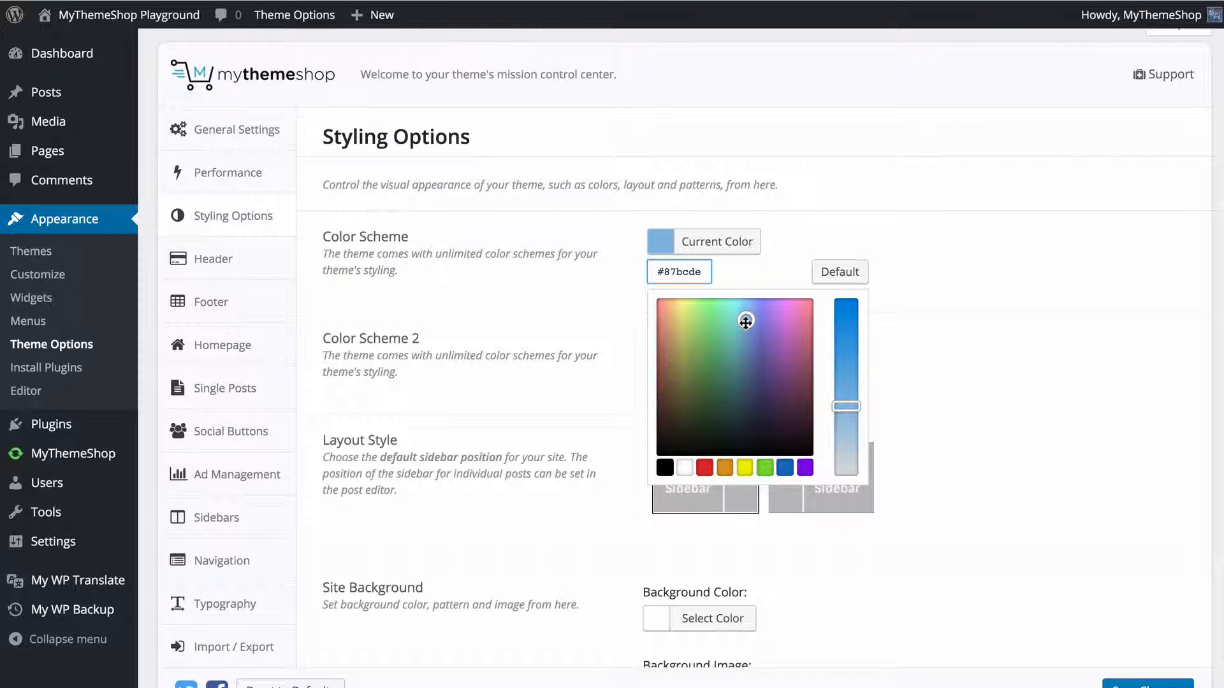
drag(745, 322, 656, 334)
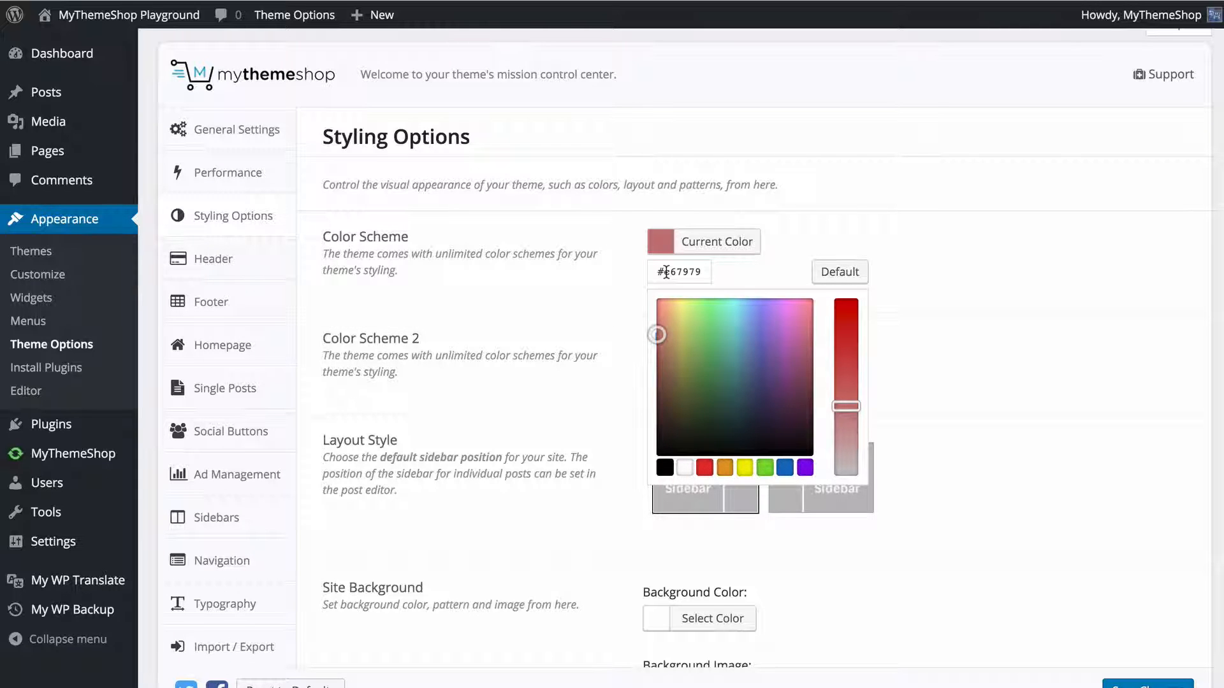
click(704, 467)
click(724, 467)
click(744, 467)
click(765, 467)
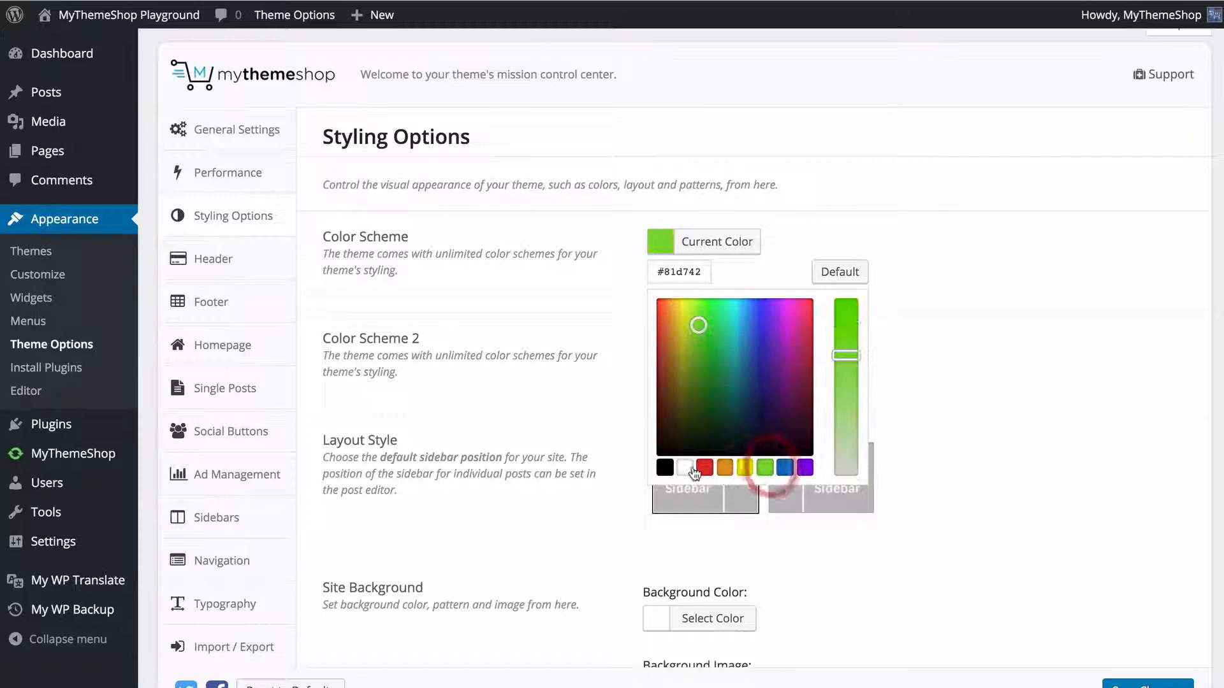
click(704, 469)
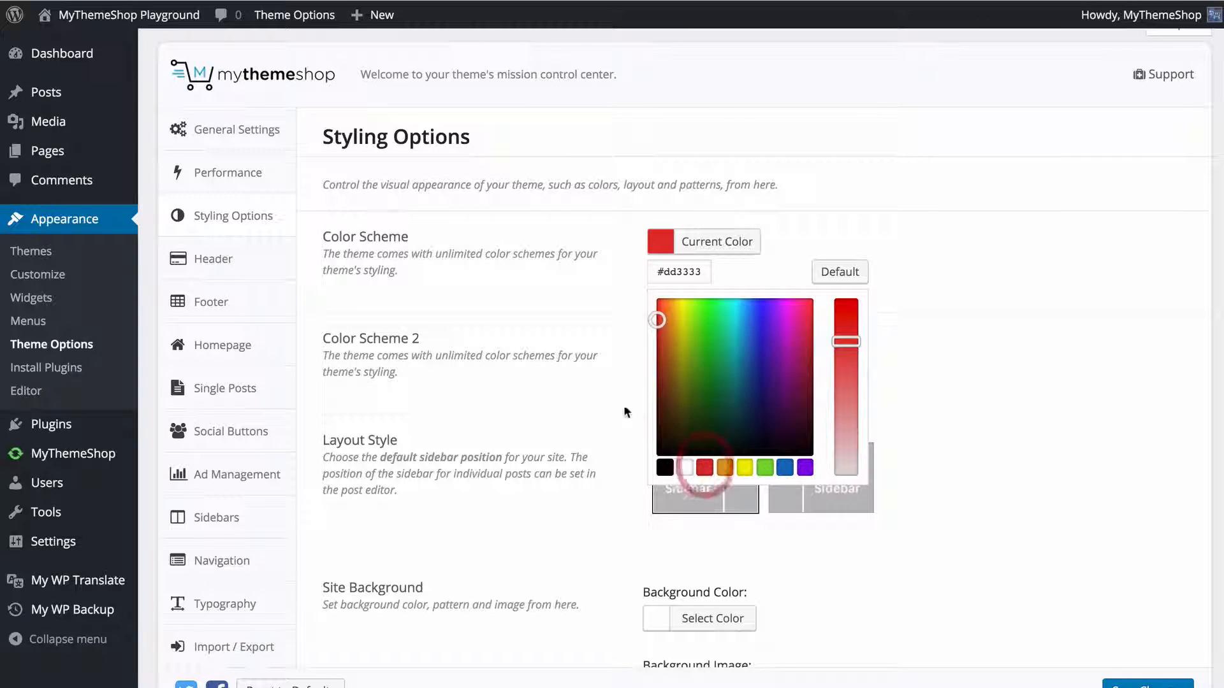
click(573, 322)
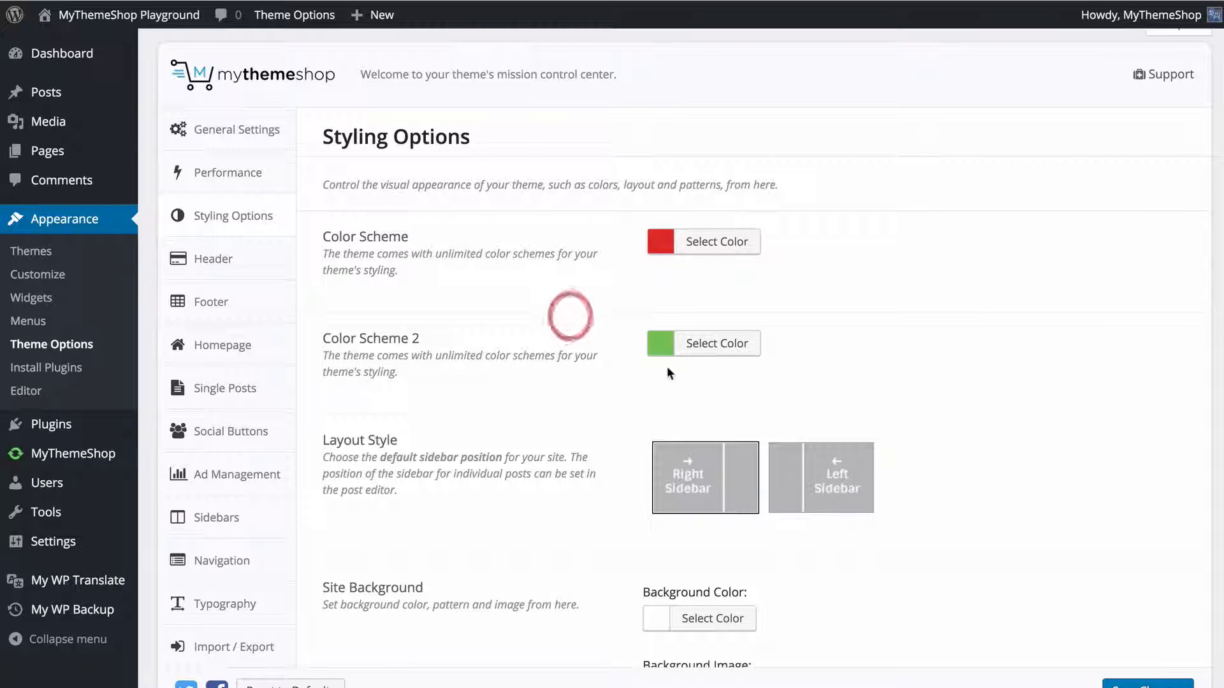
Set Color Scheme 2 to yellow with its saturation reduced to a softer tone.
click(707, 347)
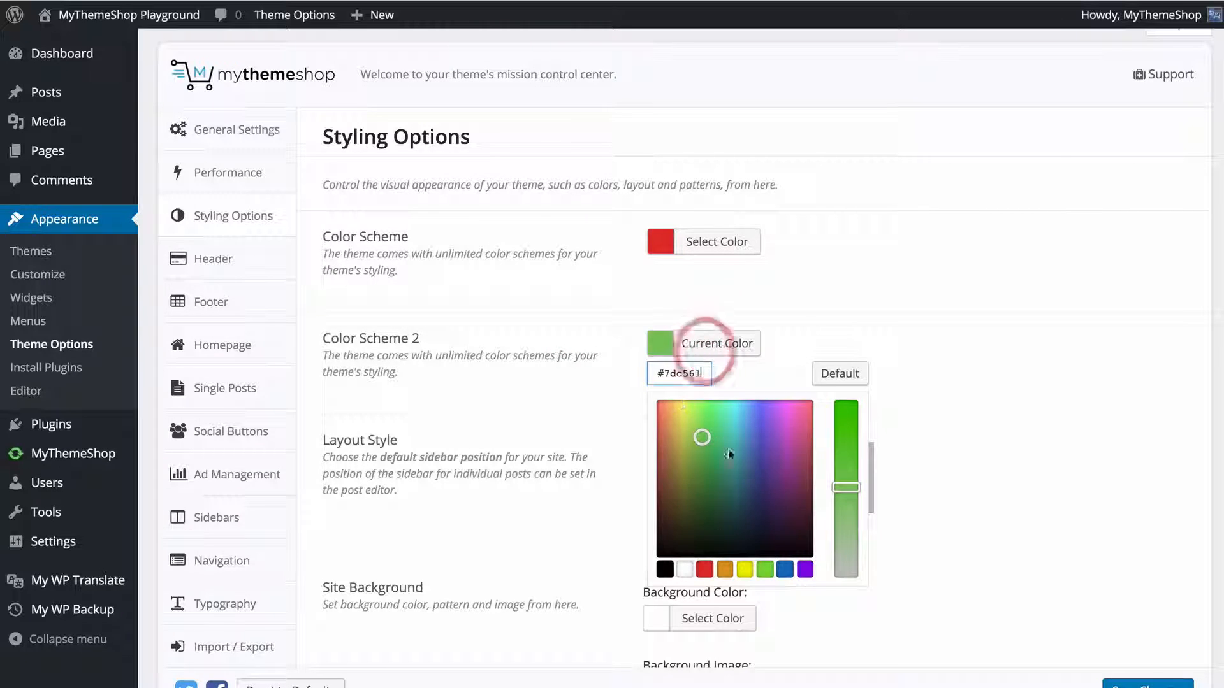
click(743, 574)
drag(843, 427, 860, 495)
click(1003, 410)
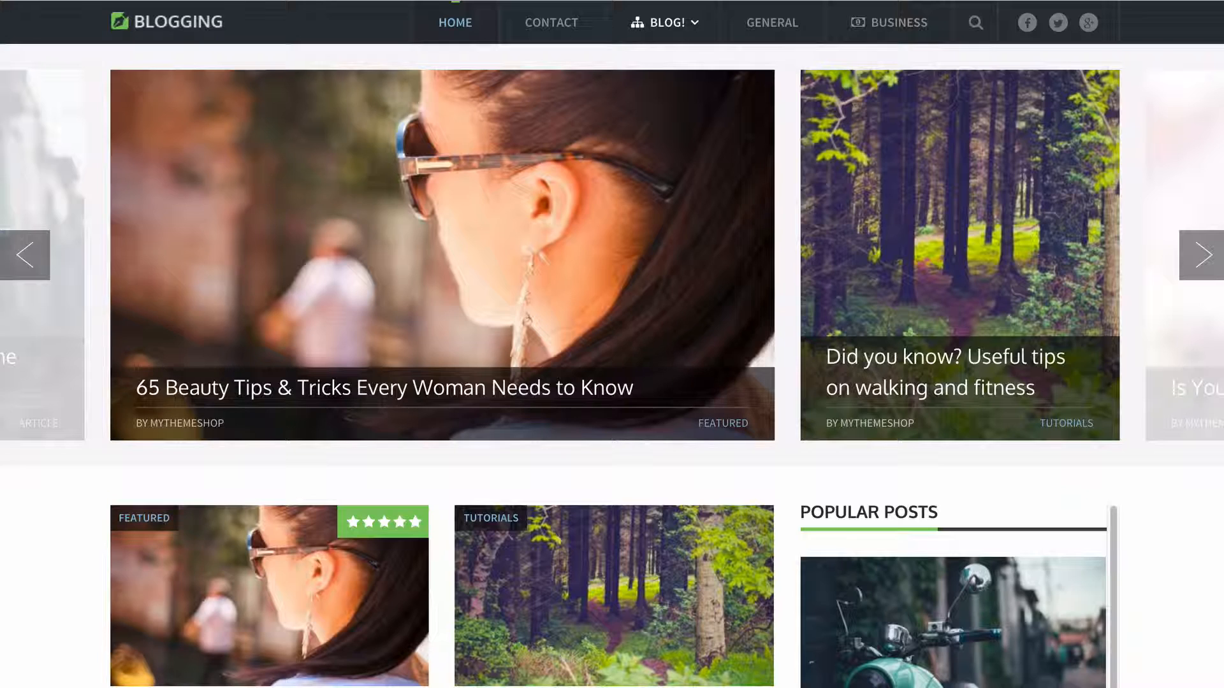
Reload the live homepage and examine the new color schemes down the page.
click(56, 0)
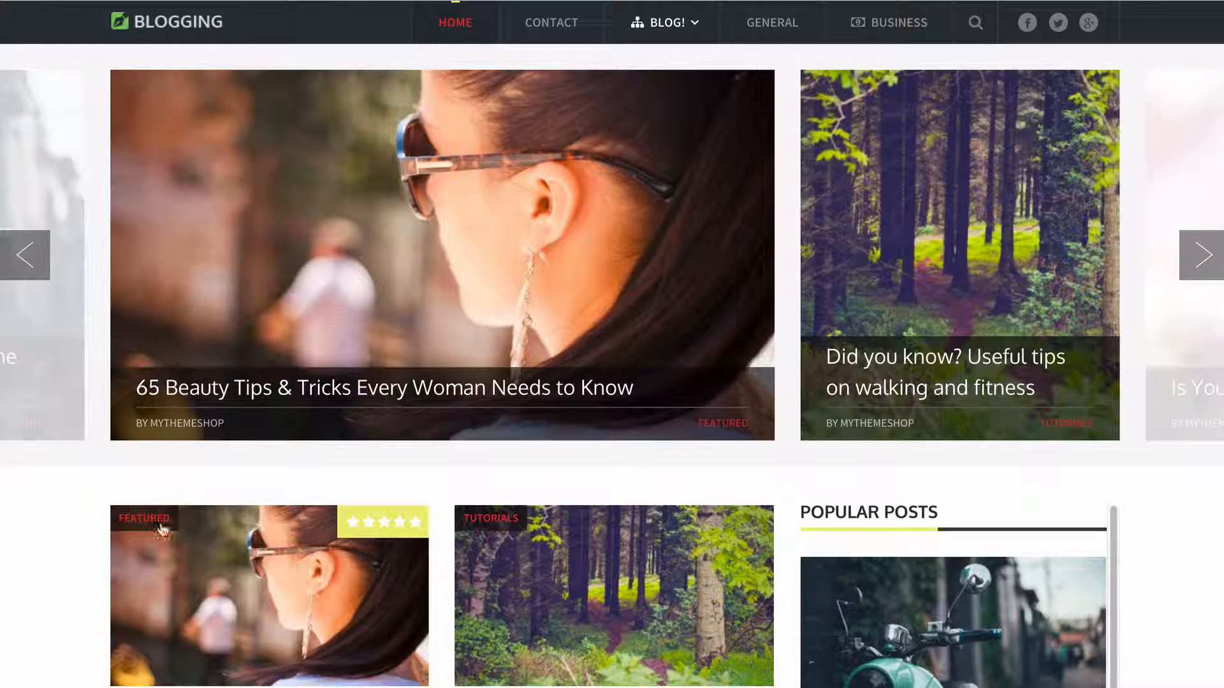
scroll(235, 355, down, 2)
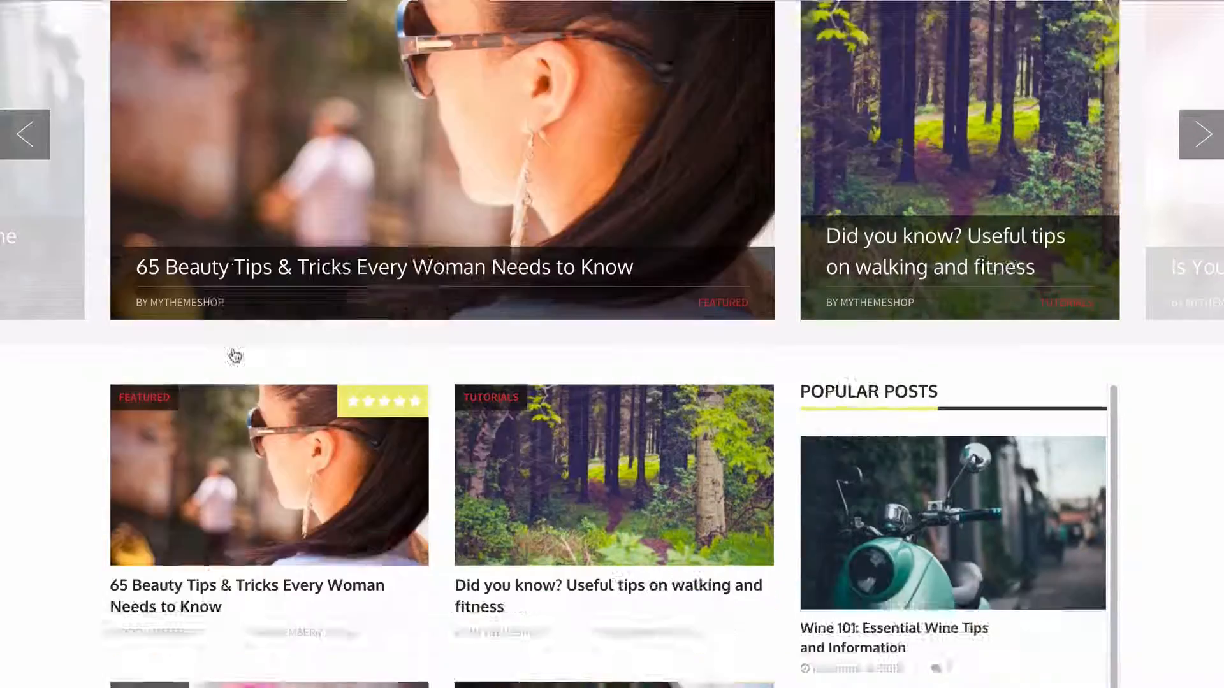
scroll(235, 355, down, 8)
scroll(236, 356, up, 10)
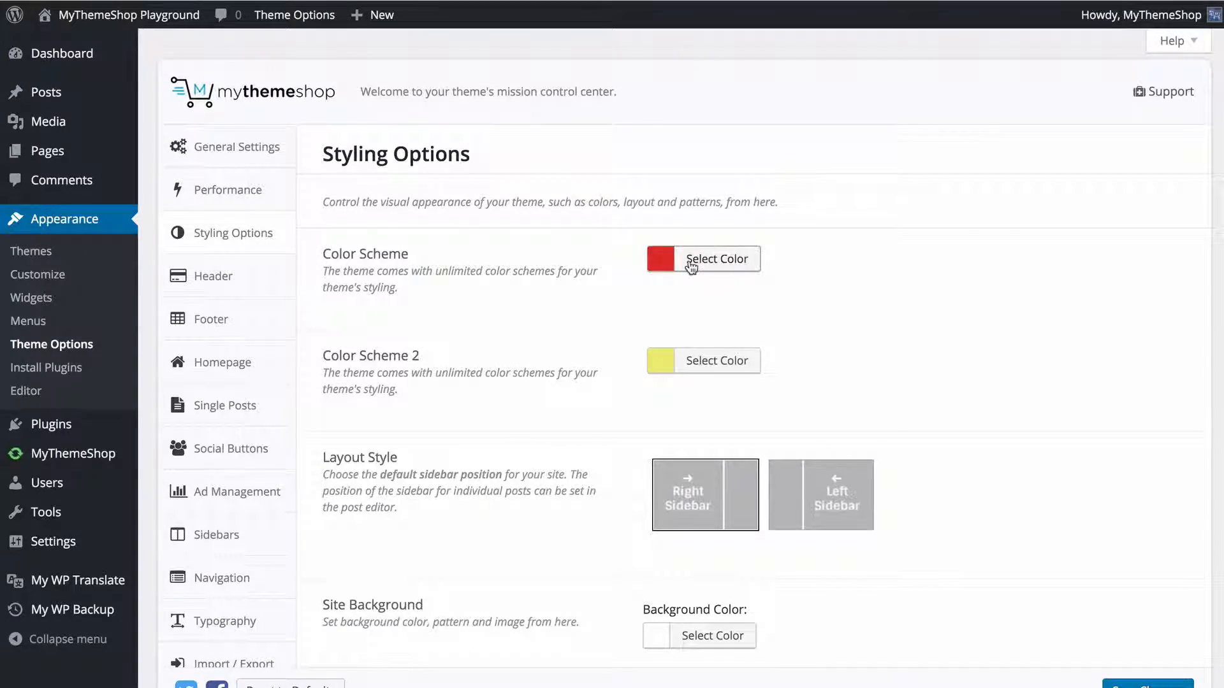
Try the Left Sidebar layout style and switch back to Right Sidebar.
click(691, 259)
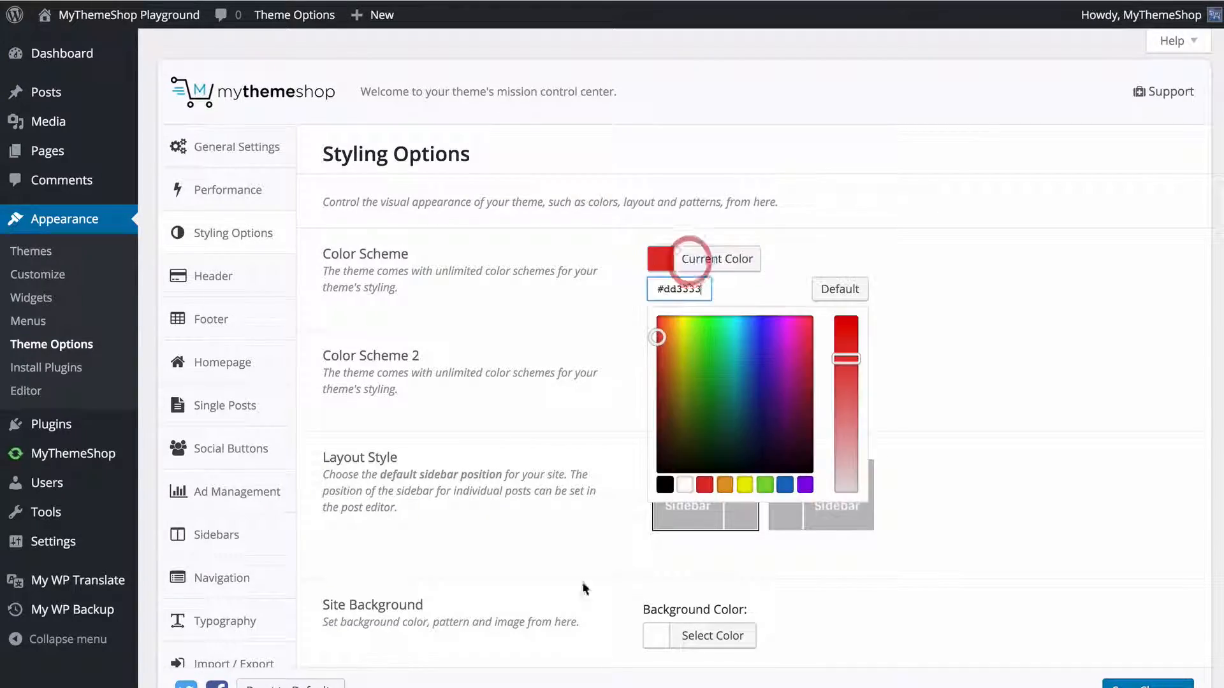
click(515, 406)
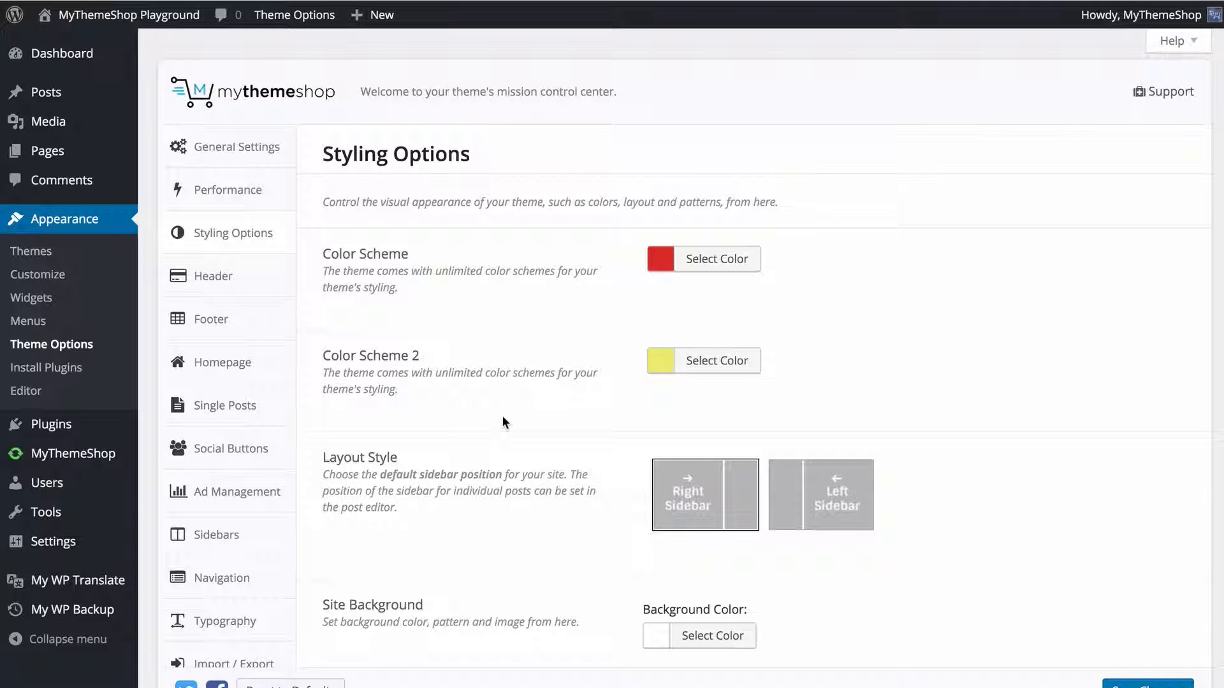
scroll(491, 413, down, 2)
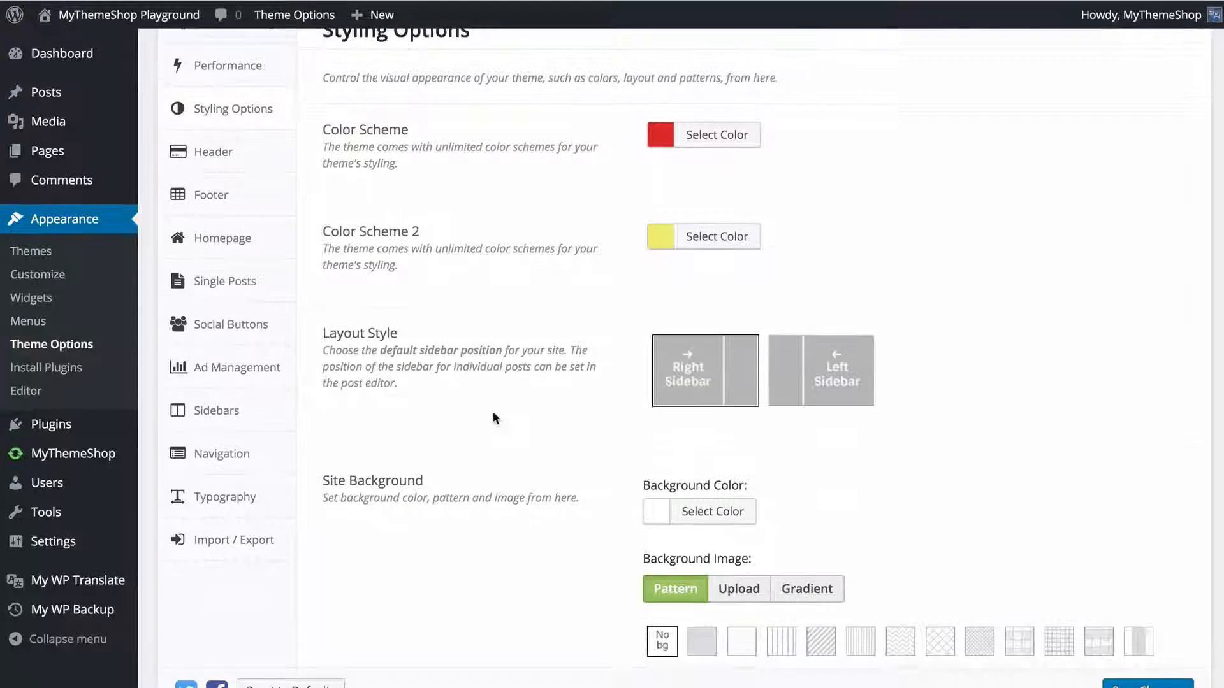
scroll(491, 413, down, 2)
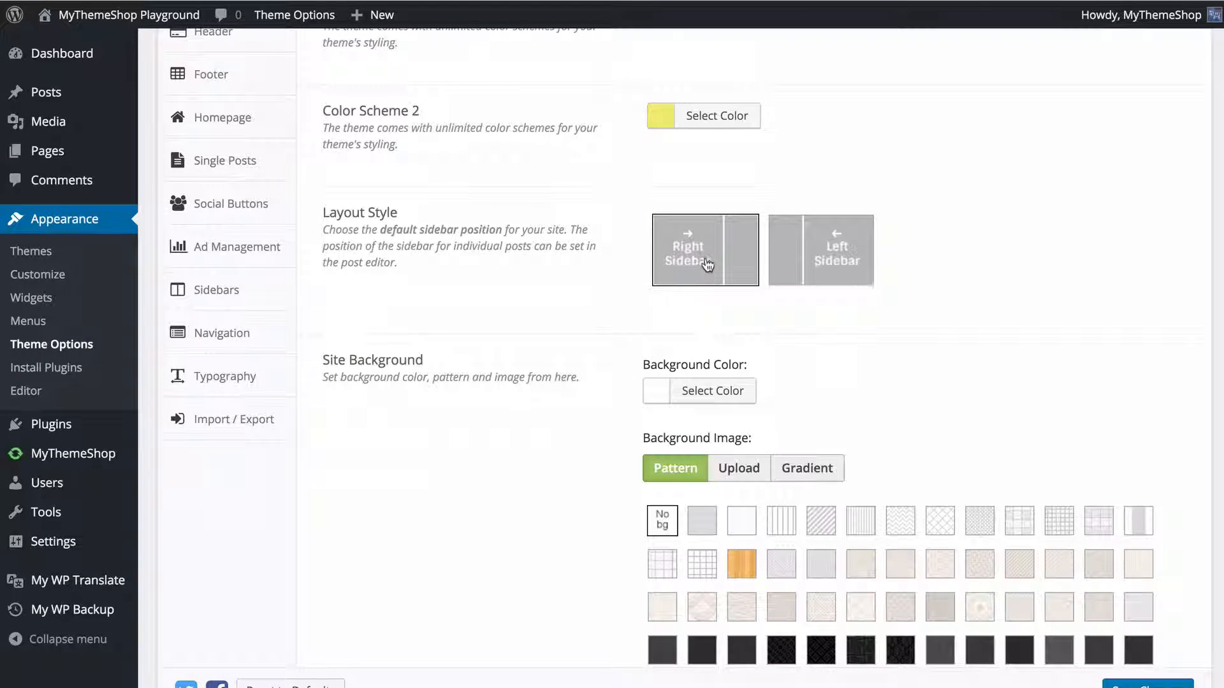
click(785, 259)
click(672, 267)
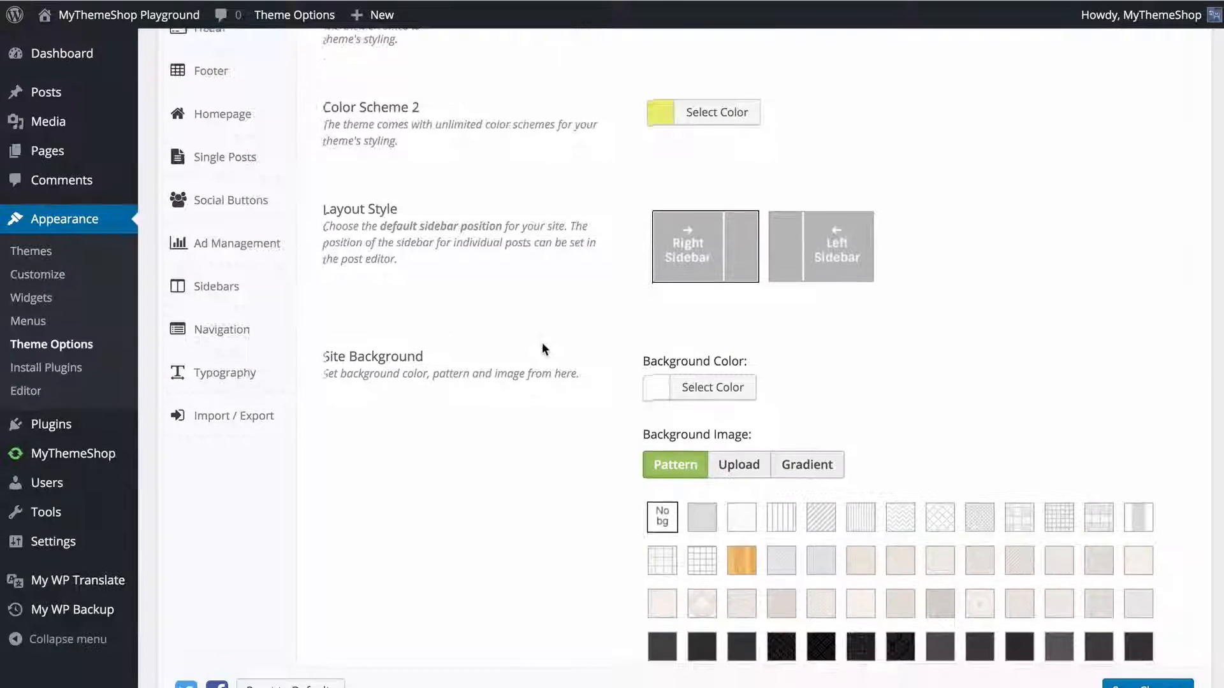
Set the site background color to light gray and choose the diagonal stripe pattern as background image.
scroll(543, 347, down, 2)
scroll(543, 348, down, 1)
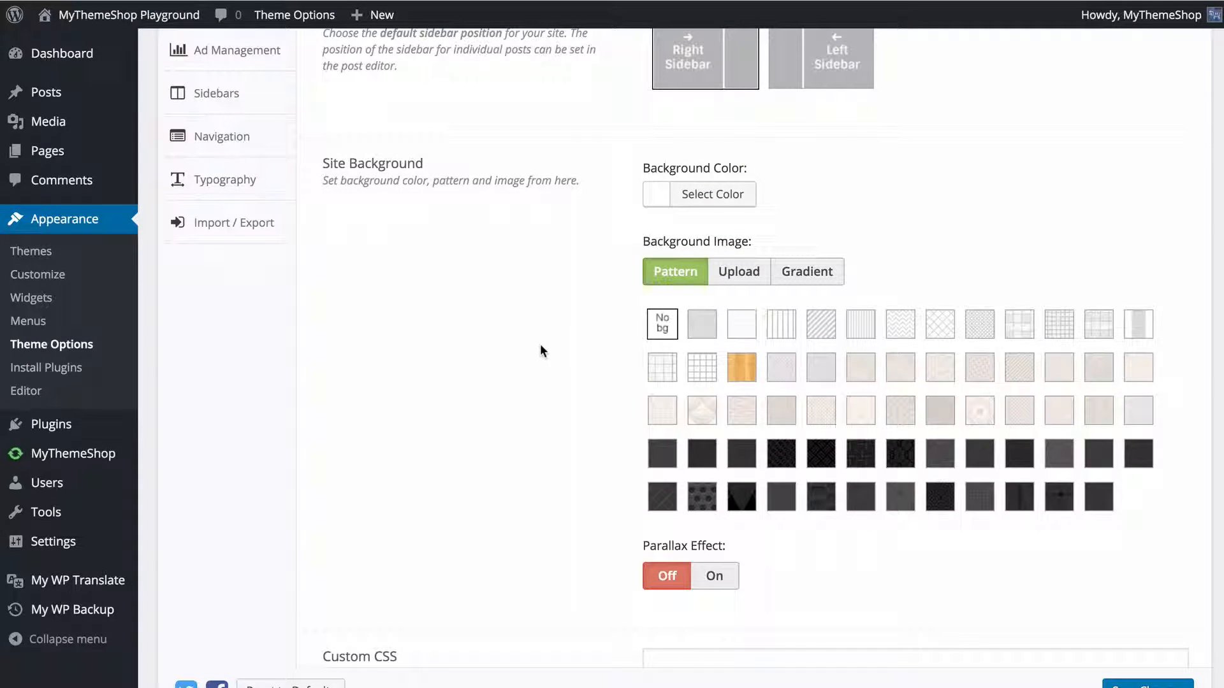
click(689, 193)
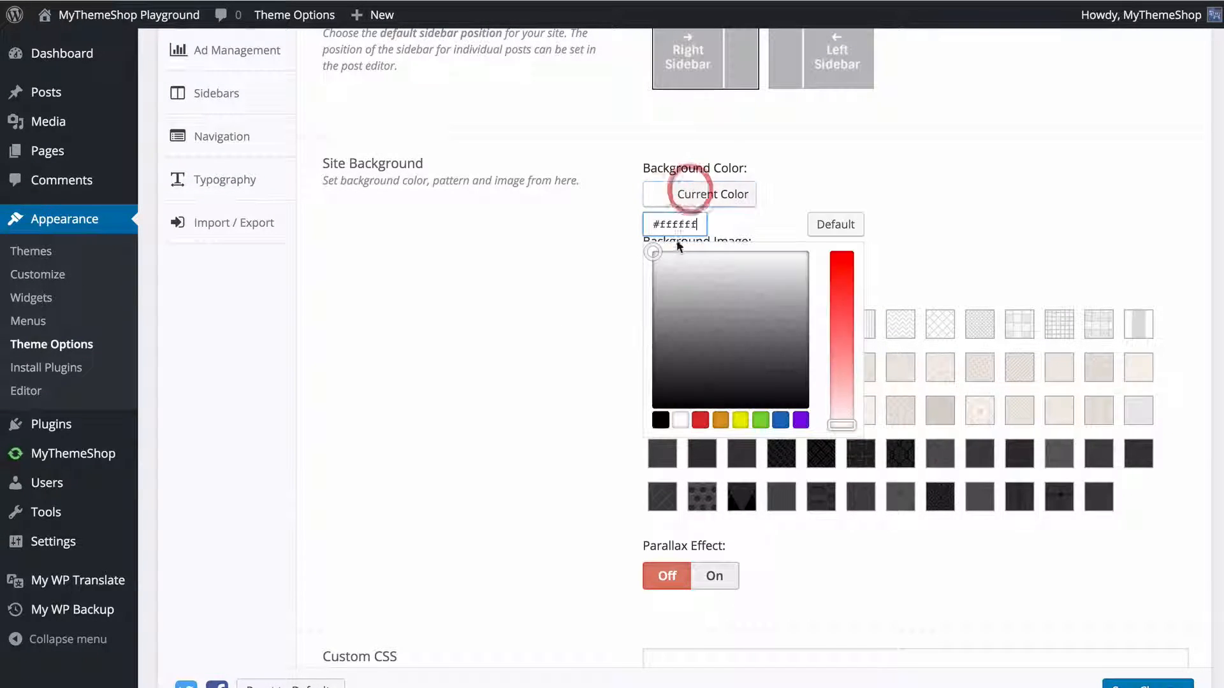
mouse_move(652, 253)
mouse_down()
mouse_move(631, 287)
mouse_move(623, 267)
mouse_up()
click(587, 273)
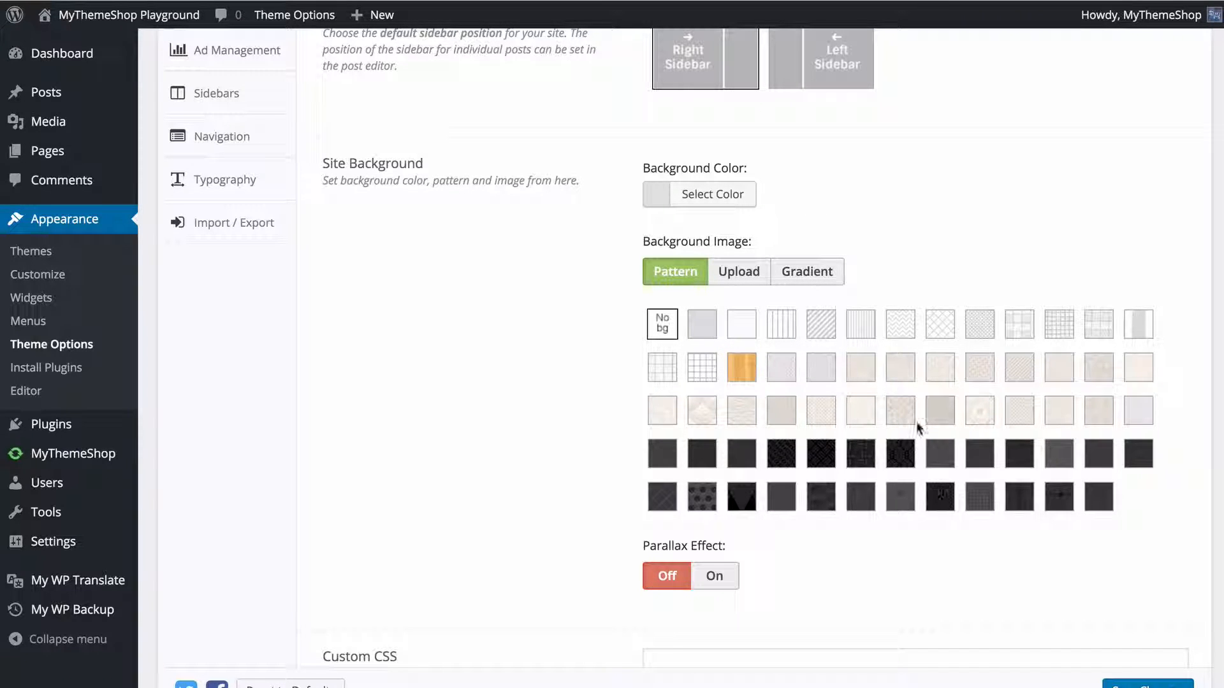
click(823, 331)
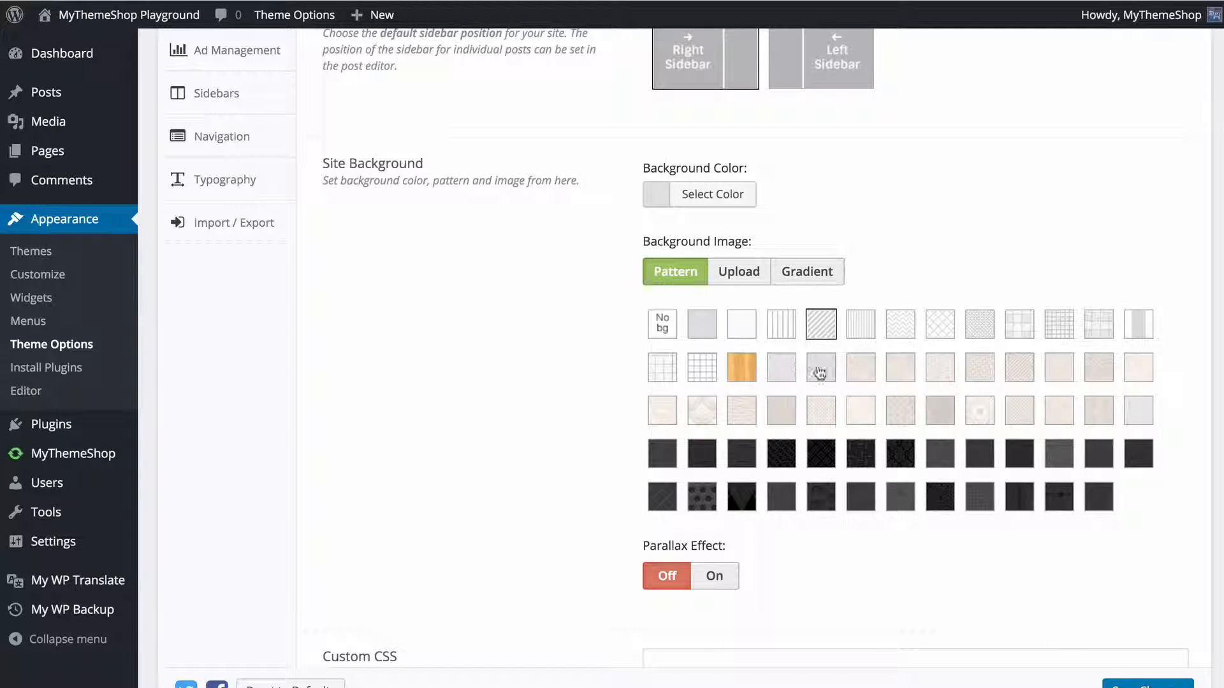
Look at the background image upload option, browsing the media library and file upload page without choosing an image.
click(738, 280)
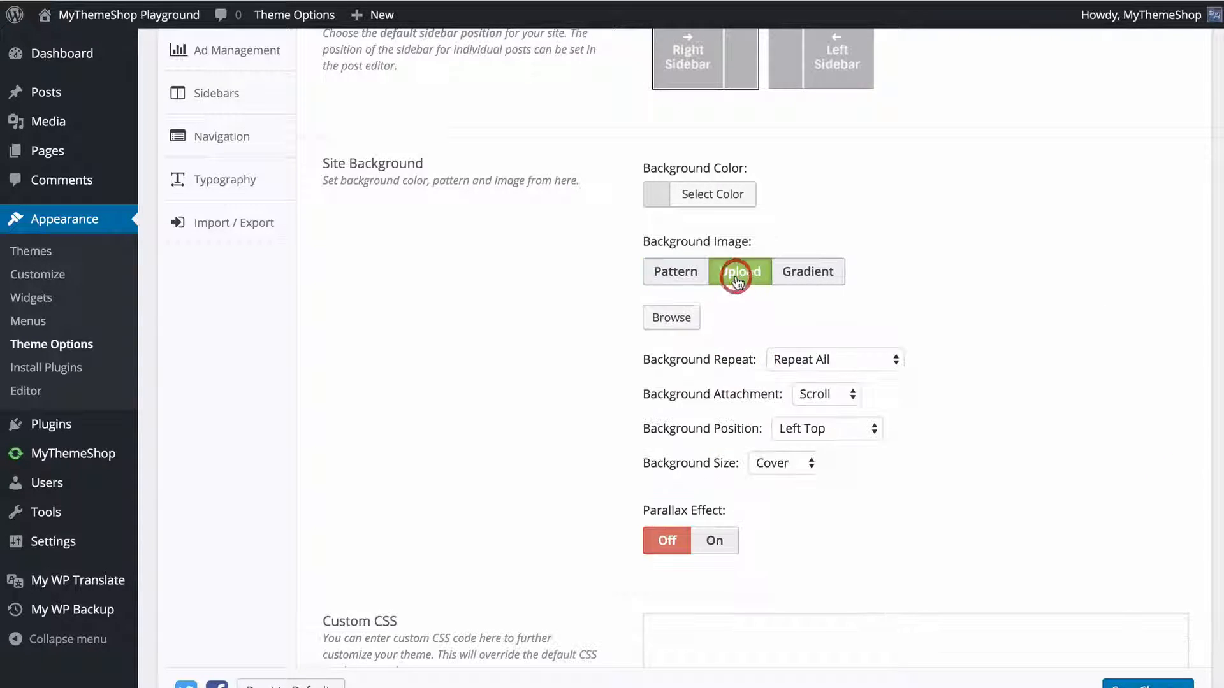
click(674, 317)
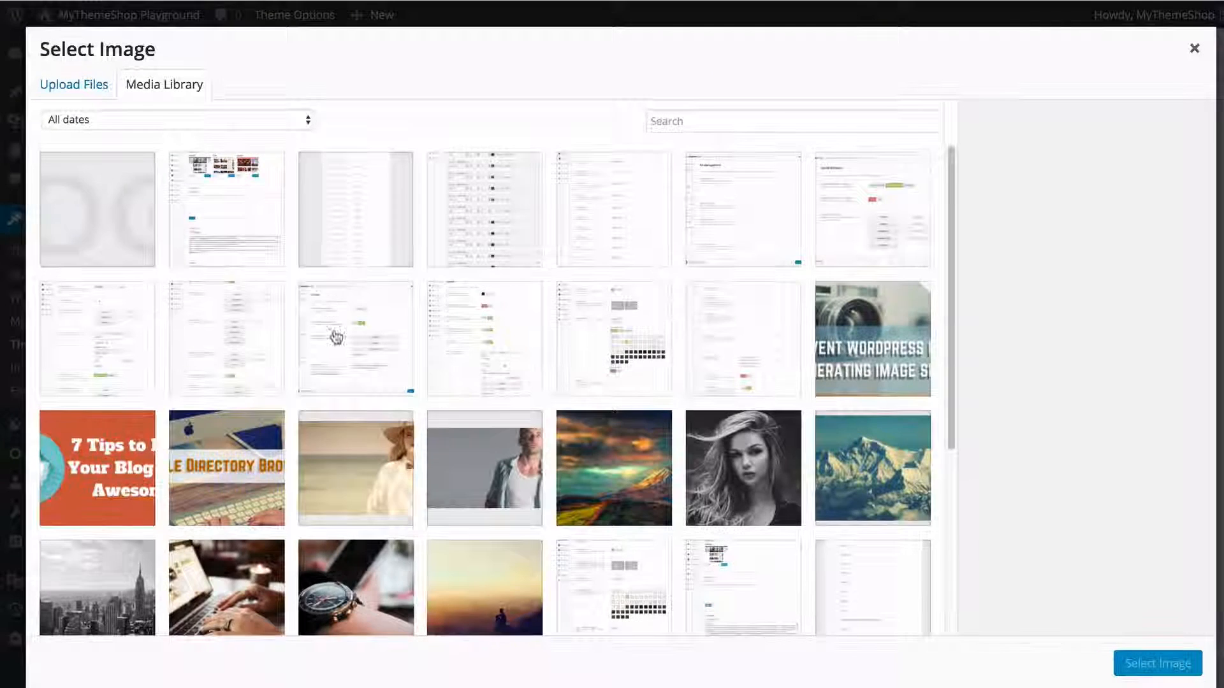
scroll(333, 334, down, 8)
click(92, 89)
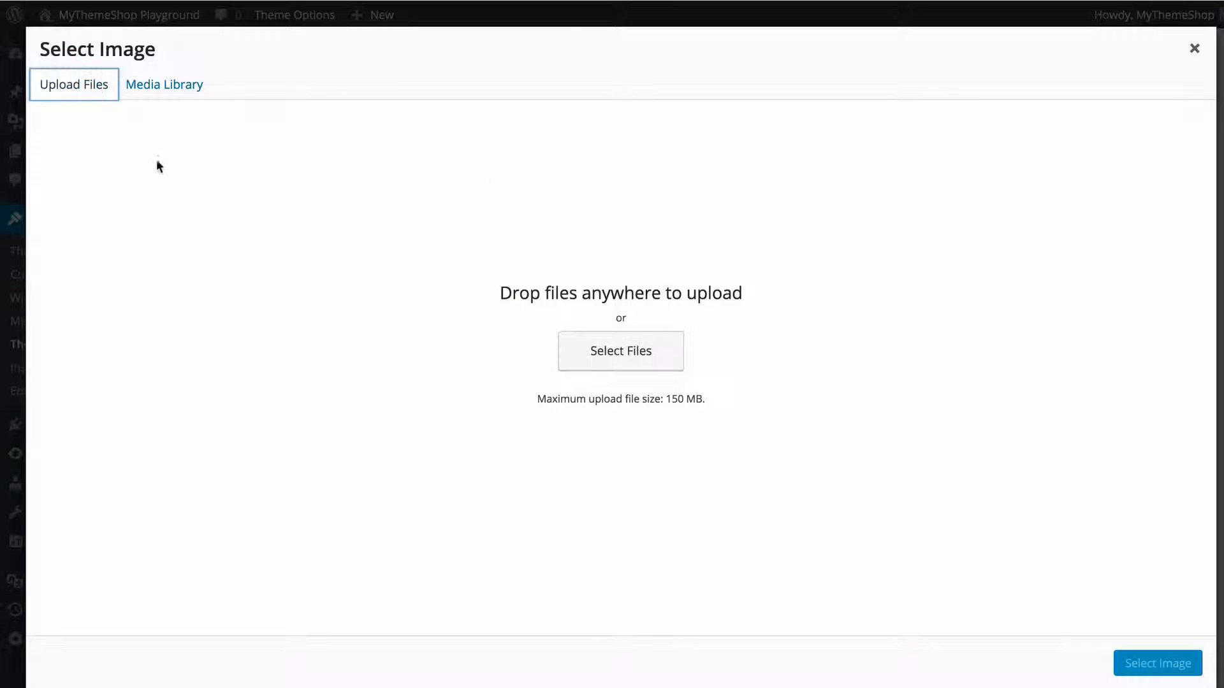
click(1193, 48)
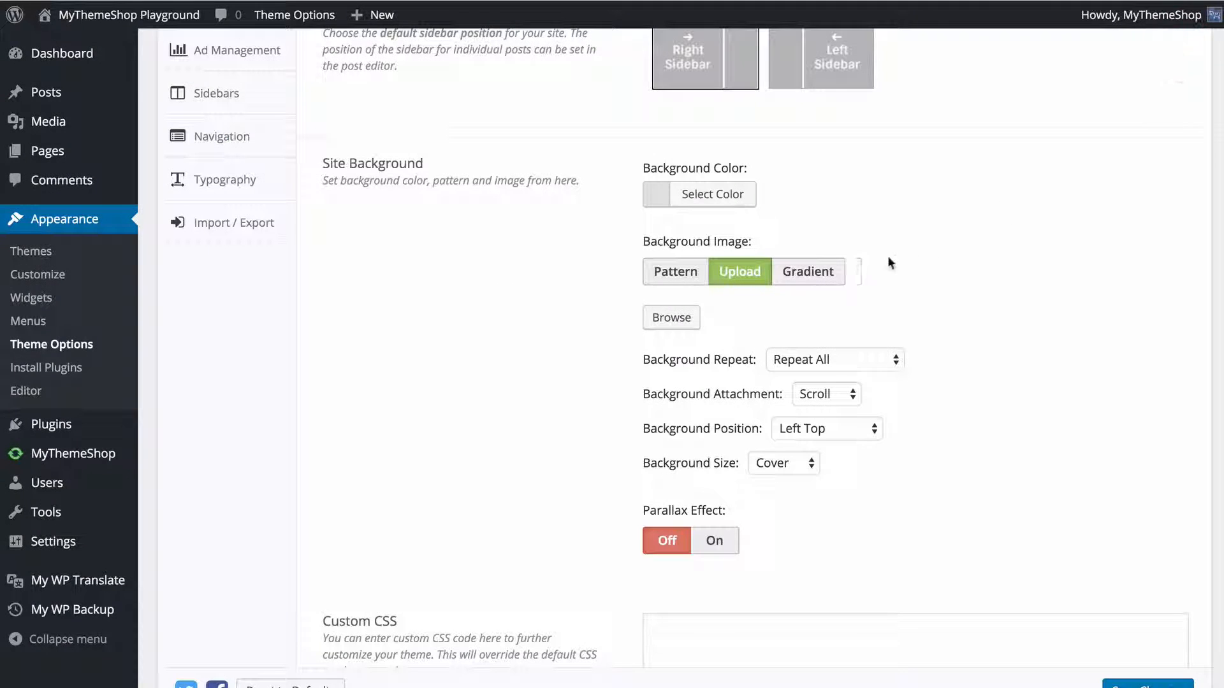
Switch the site background image to Gradient and adjust its From and To colors.
click(810, 272)
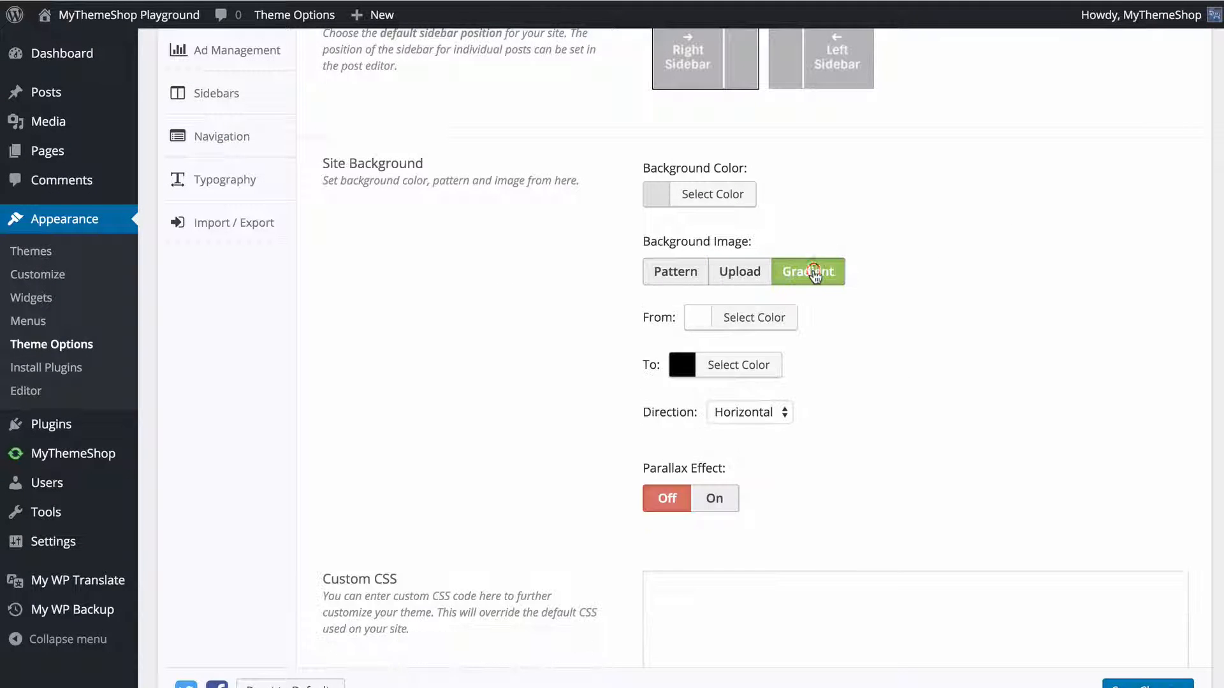
click(738, 316)
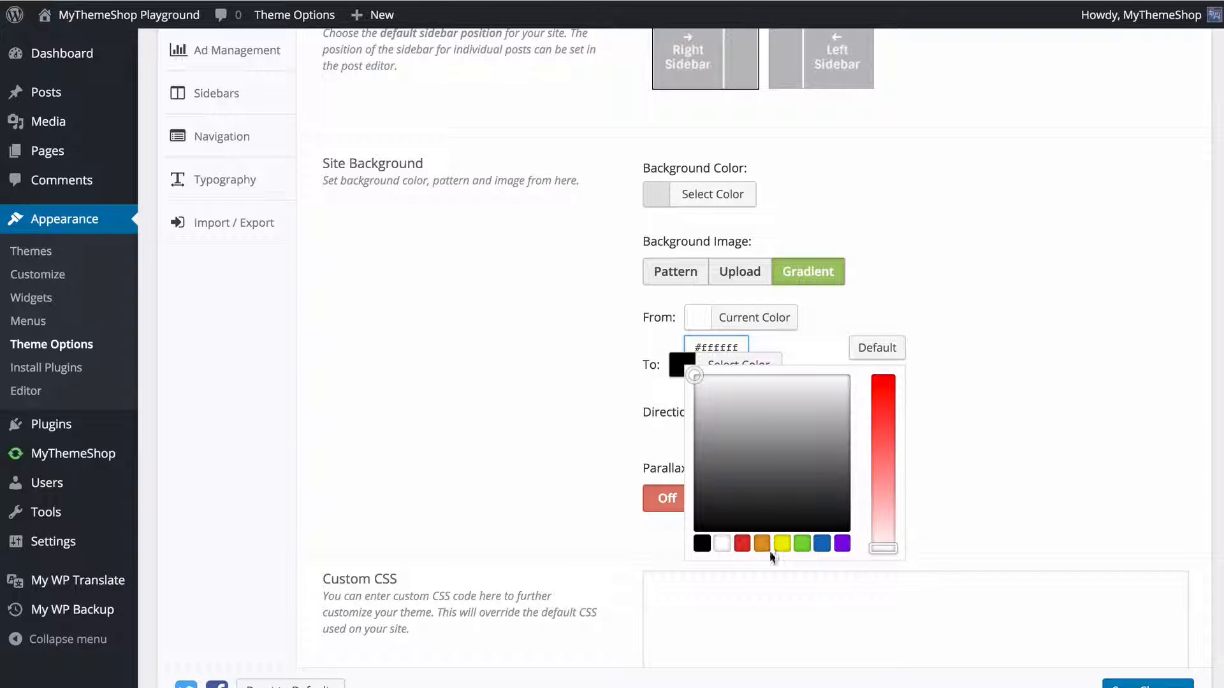
drag(695, 379, 673, 365)
click(588, 359)
click(738, 367)
drag(717, 447, 664, 442)
click(664, 442)
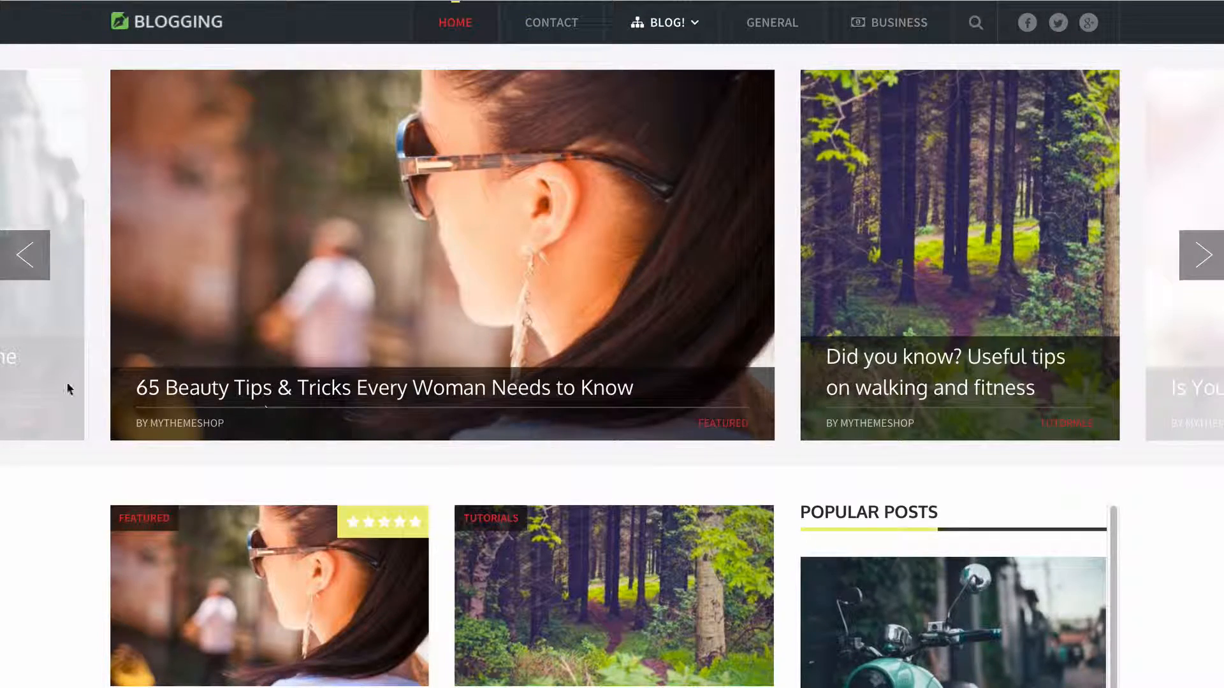
Reload the site's front page and examine the gradient background along the whole page.
key(super+r)
scroll(69, 378, down, 6)
scroll(64, 376, down, 10)
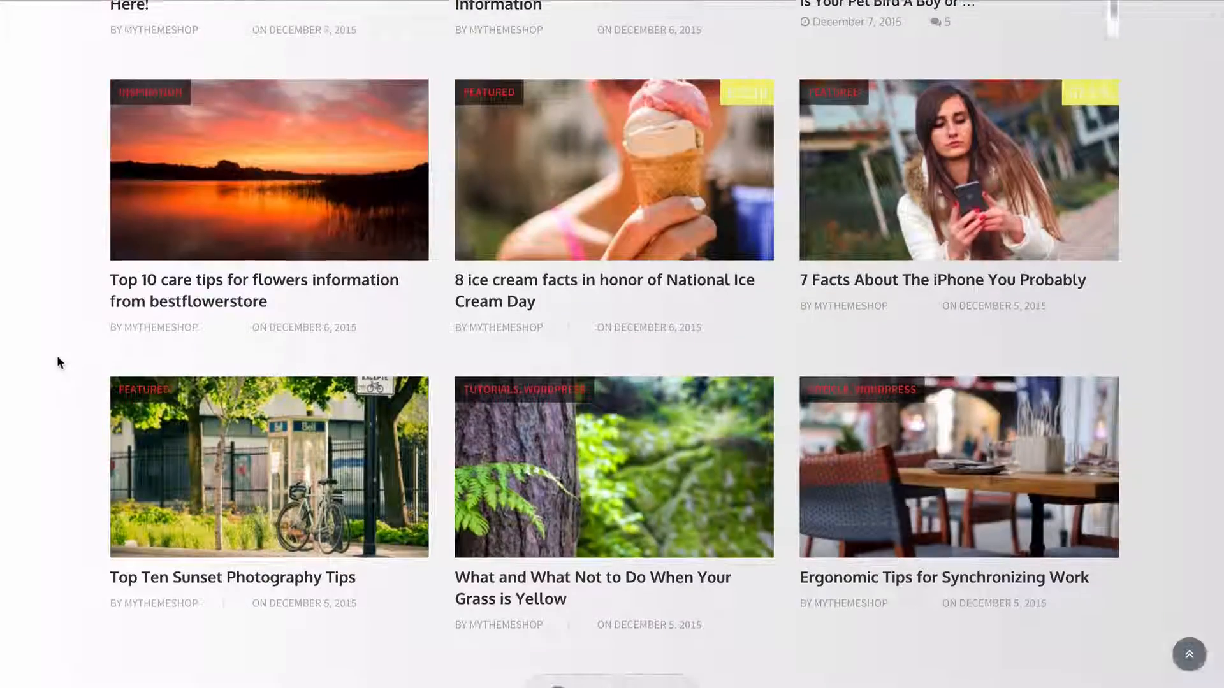
scroll(58, 367, up, 18)
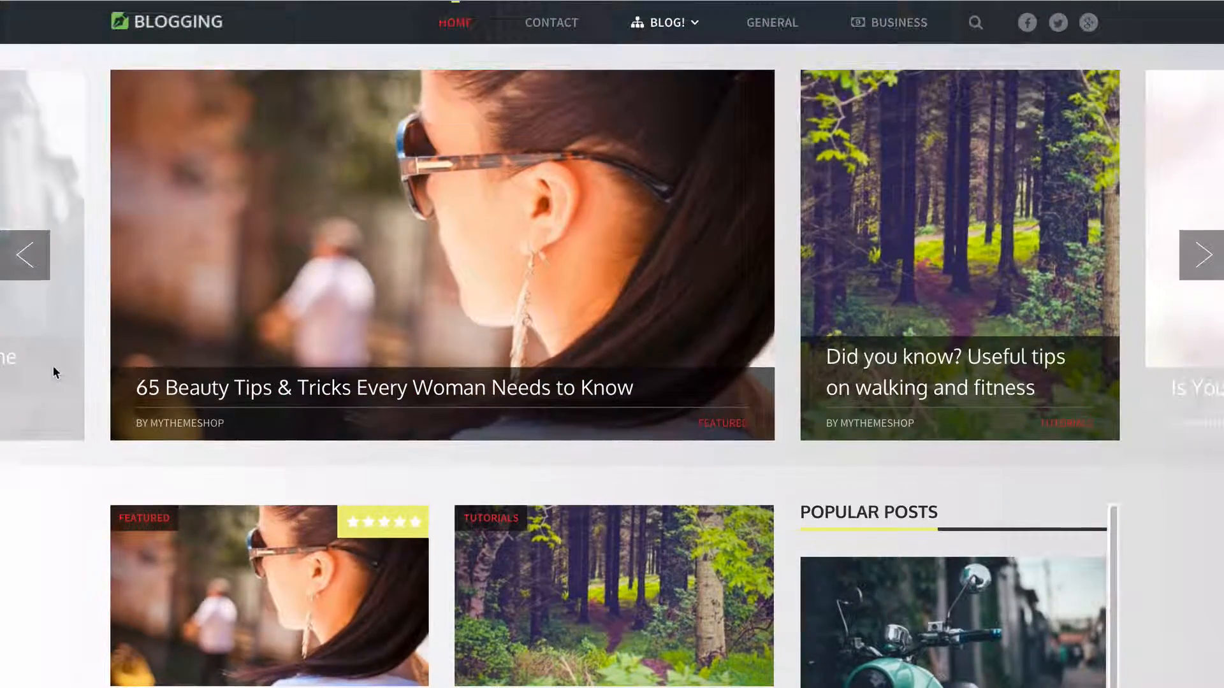
scroll(1156, 382, down, 15)
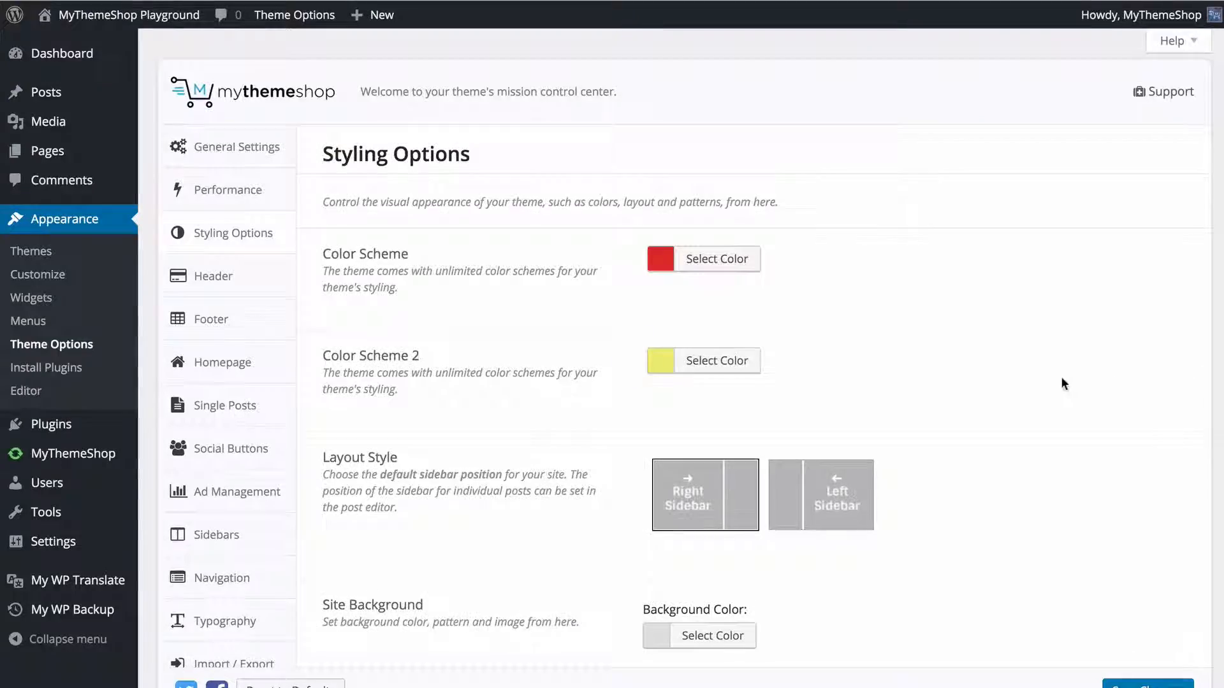
Look at the gradient direction choices, keeping Horizontal, and try switching the background's Parallax Effect on and back off.
scroll(1061, 378, down, 6)
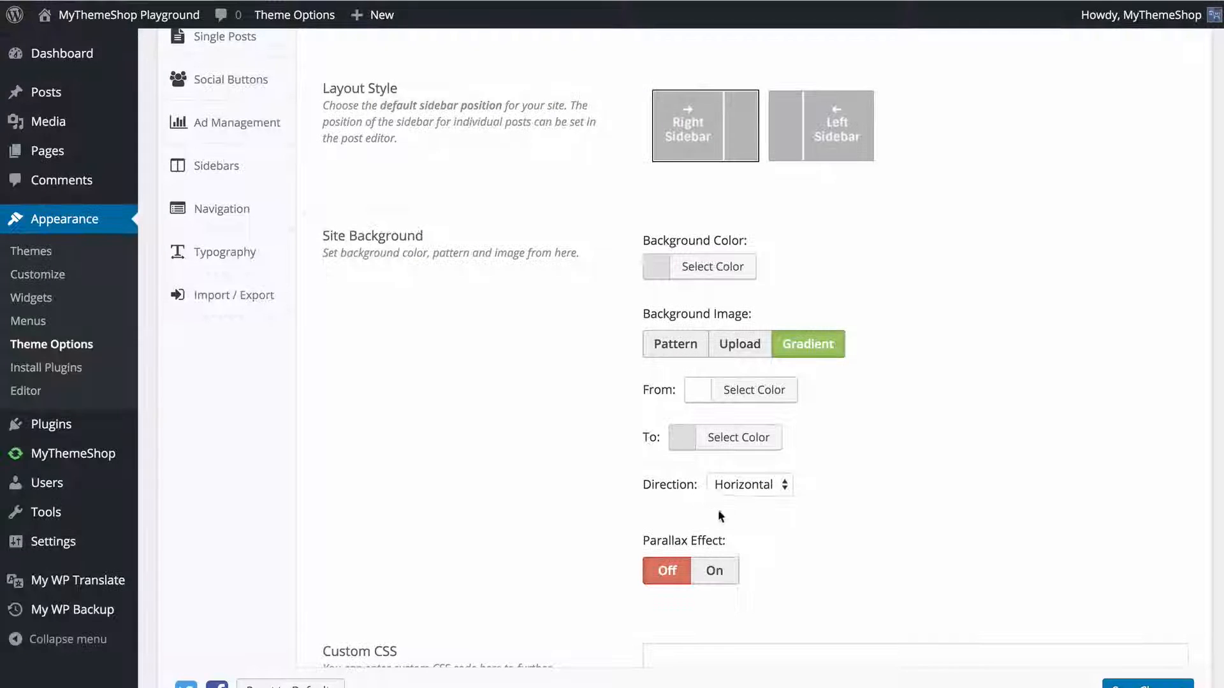
click(746, 490)
click(854, 482)
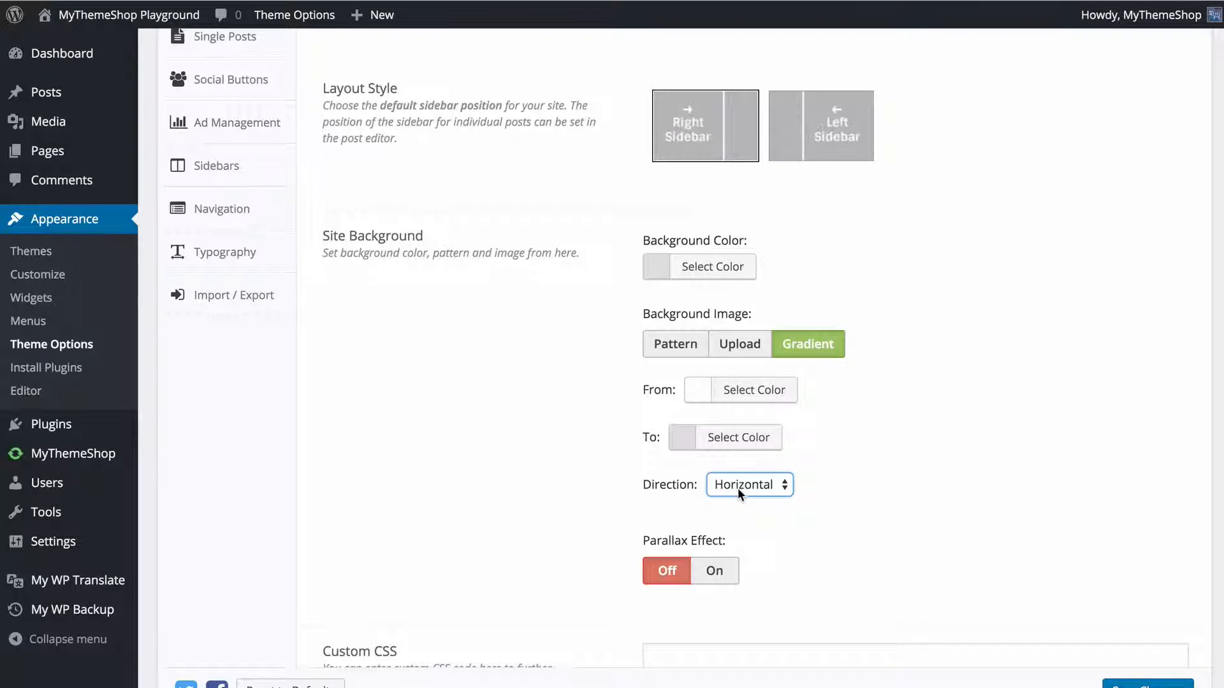
click(715, 572)
click(684, 578)
Try the Lightbox option, set it back to Off and save the styling options.
scroll(836, 540, down, 5)
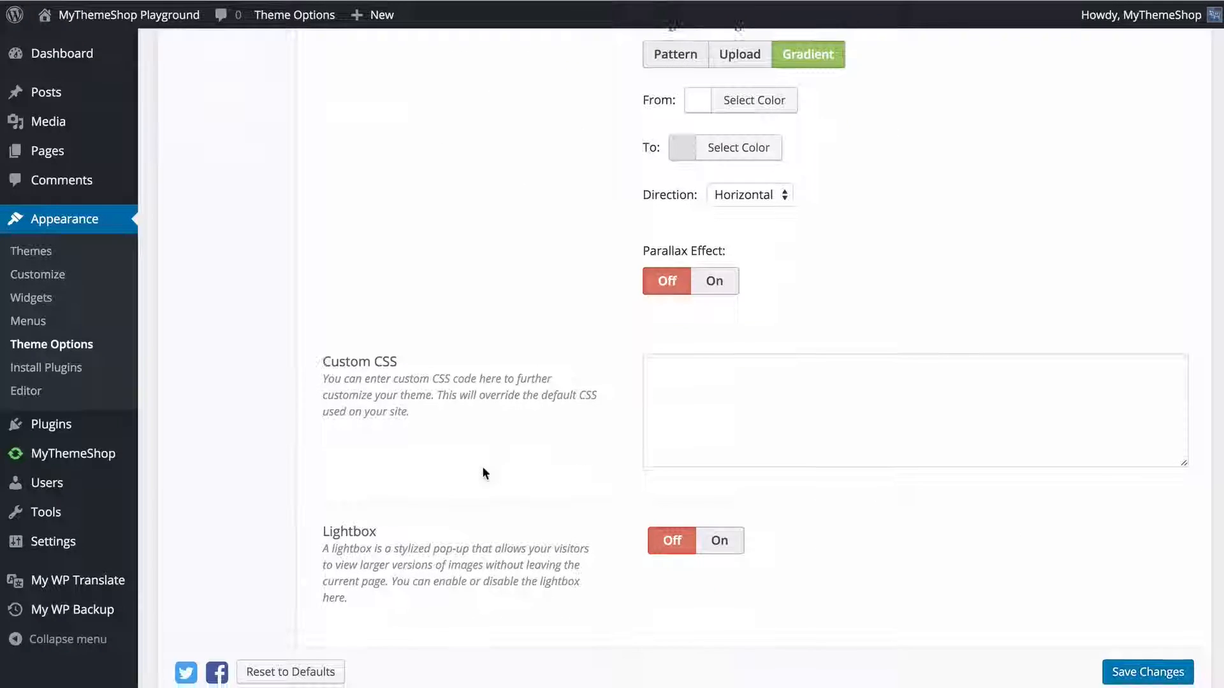
scroll(482, 438, down, 1)
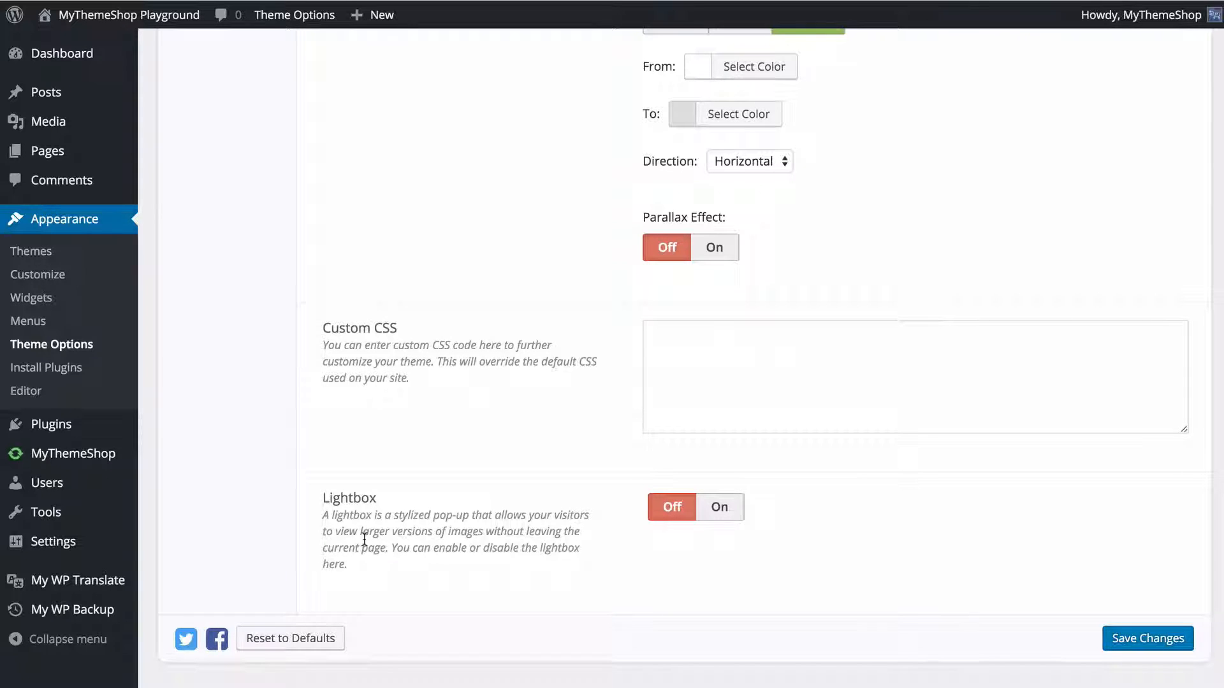
click(710, 510)
click(674, 508)
click(1137, 643)
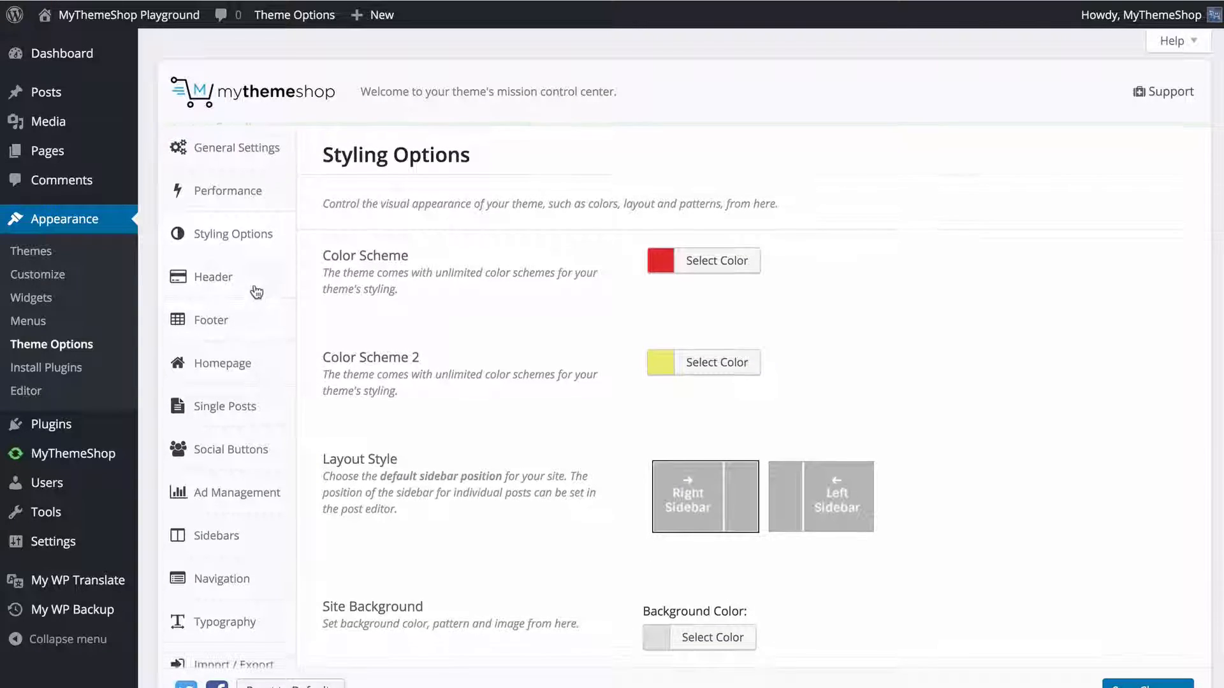
In the Header options, set the header background color to red, turn on the Floating Navigation Menu and save.
click(249, 276)
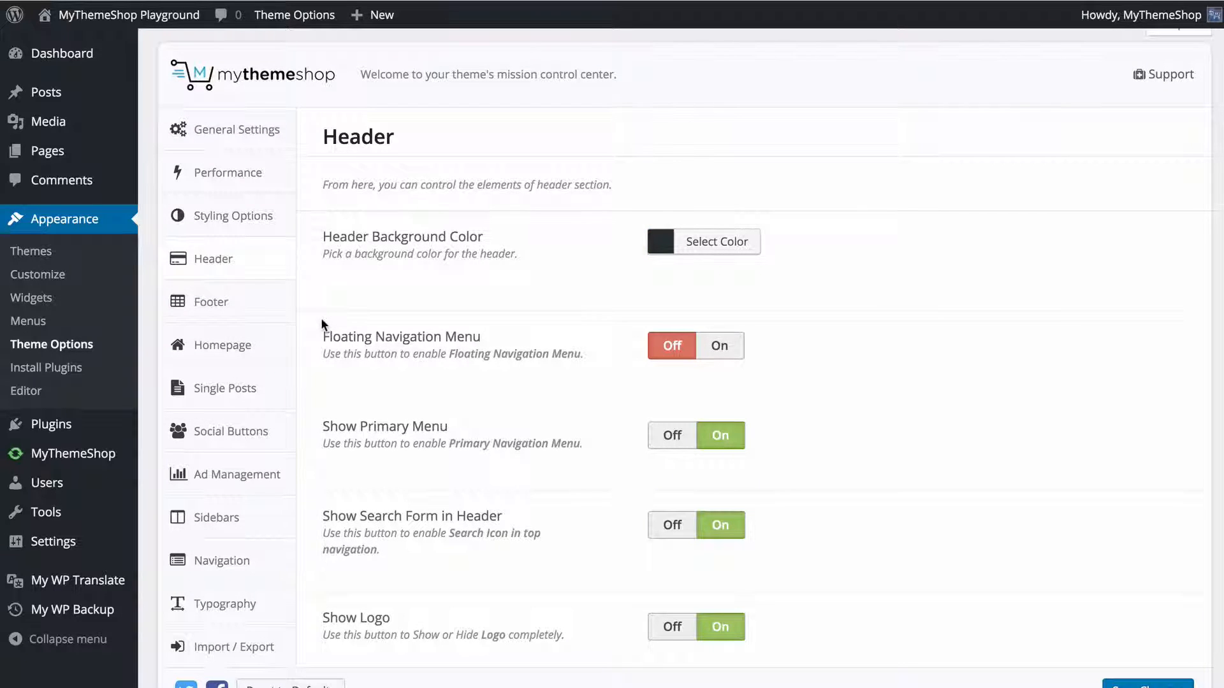
scroll(322, 315, down, 2)
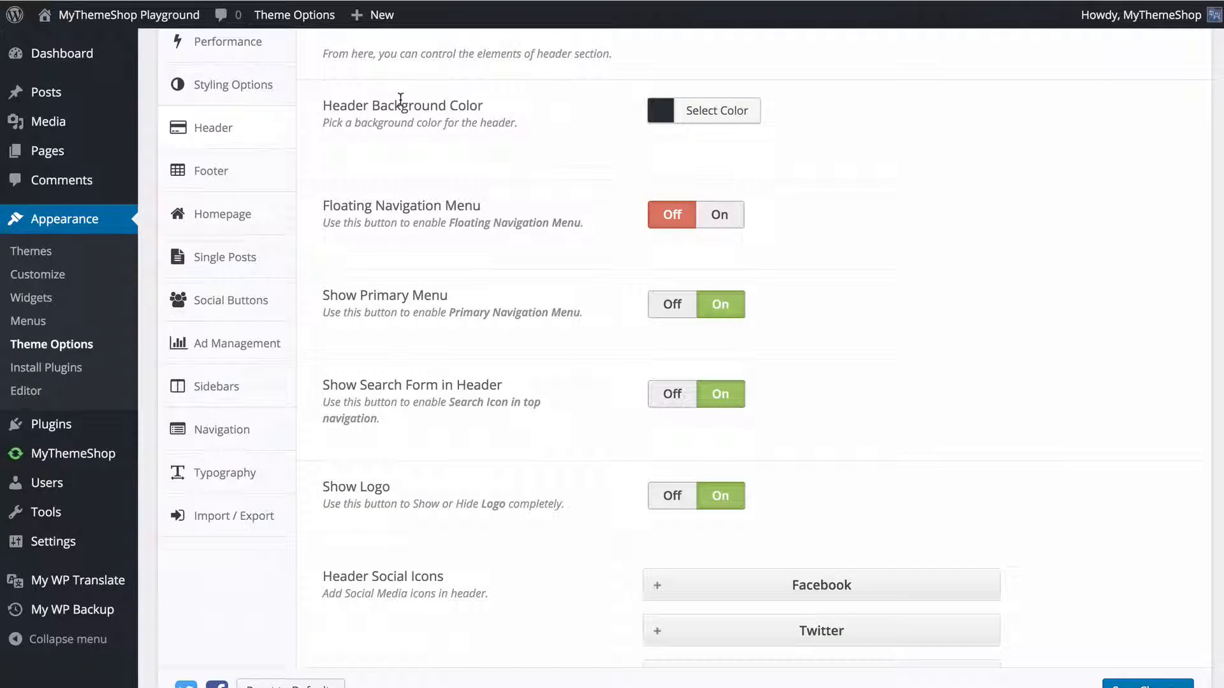
click(698, 109)
mouse_move(737, 274)
mouse_down()
mouse_move(677, 207)
mouse_move(768, 265)
mouse_move(738, 276)
mouse_move(653, 269)
mouse_move(615, 230)
mouse_move(606, 167)
mouse_move(649, 226)
mouse_move(608, 204)
mouse_up()
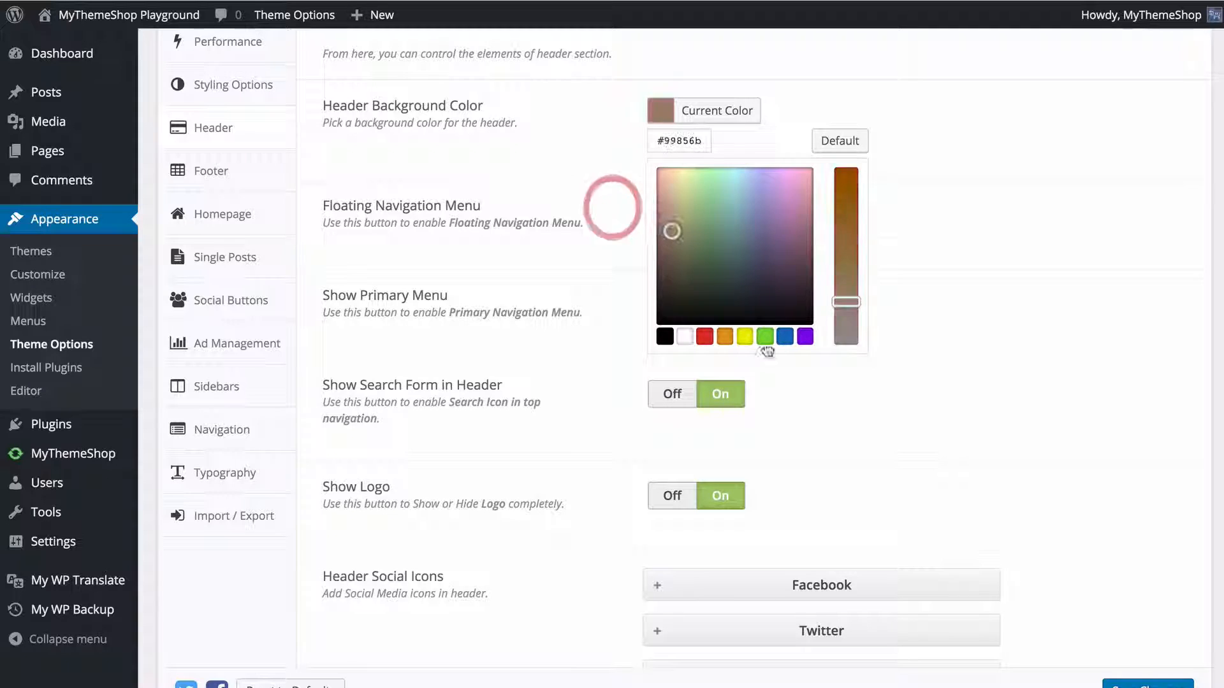
click(705, 336)
click(583, 263)
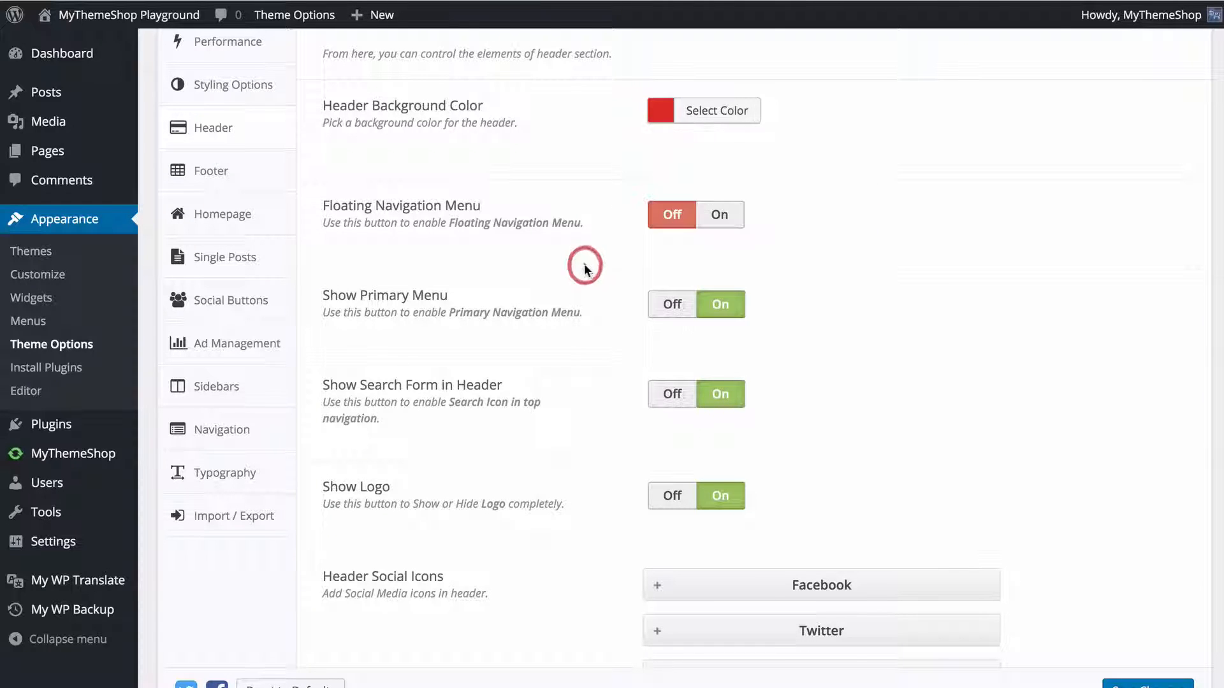
click(721, 220)
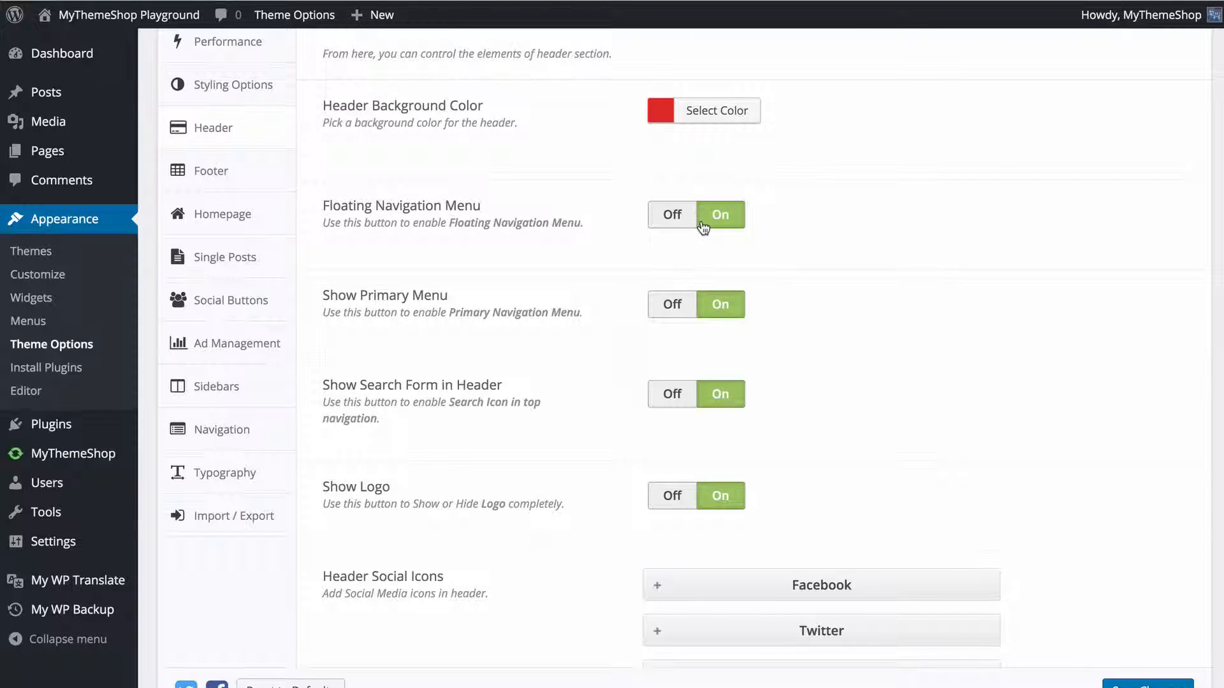
click(1148, 684)
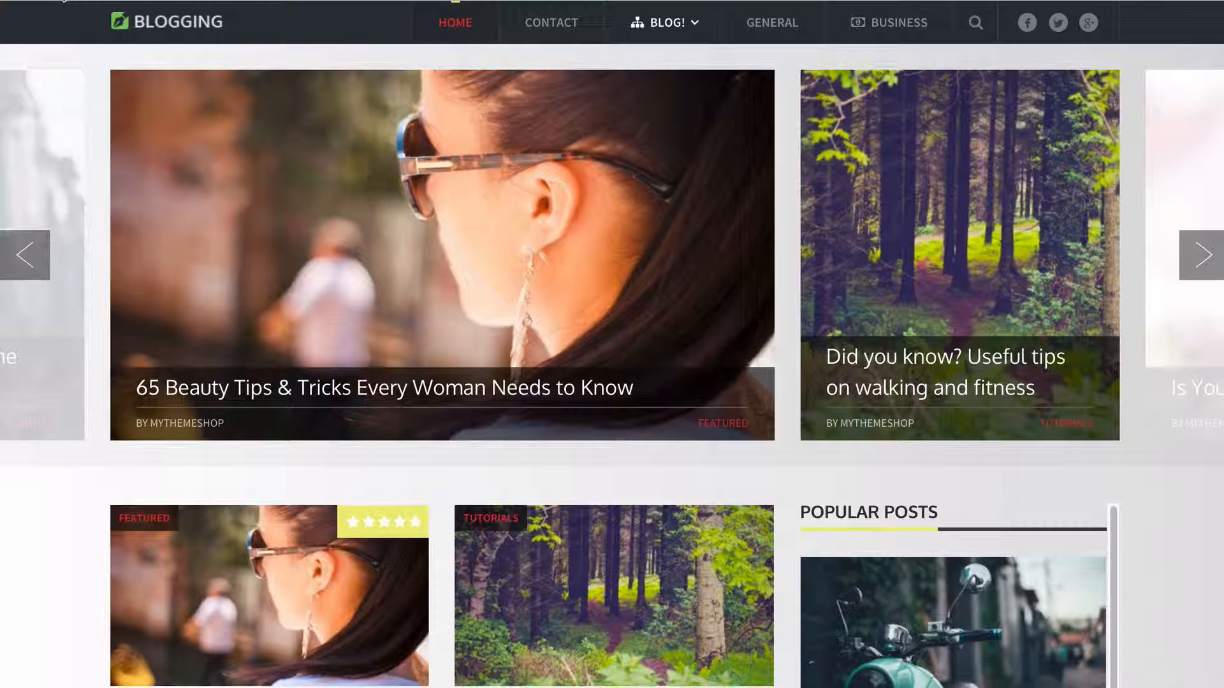
Reload the site's front page and check the header color and floating menu while moving through the page.
click(62, 0)
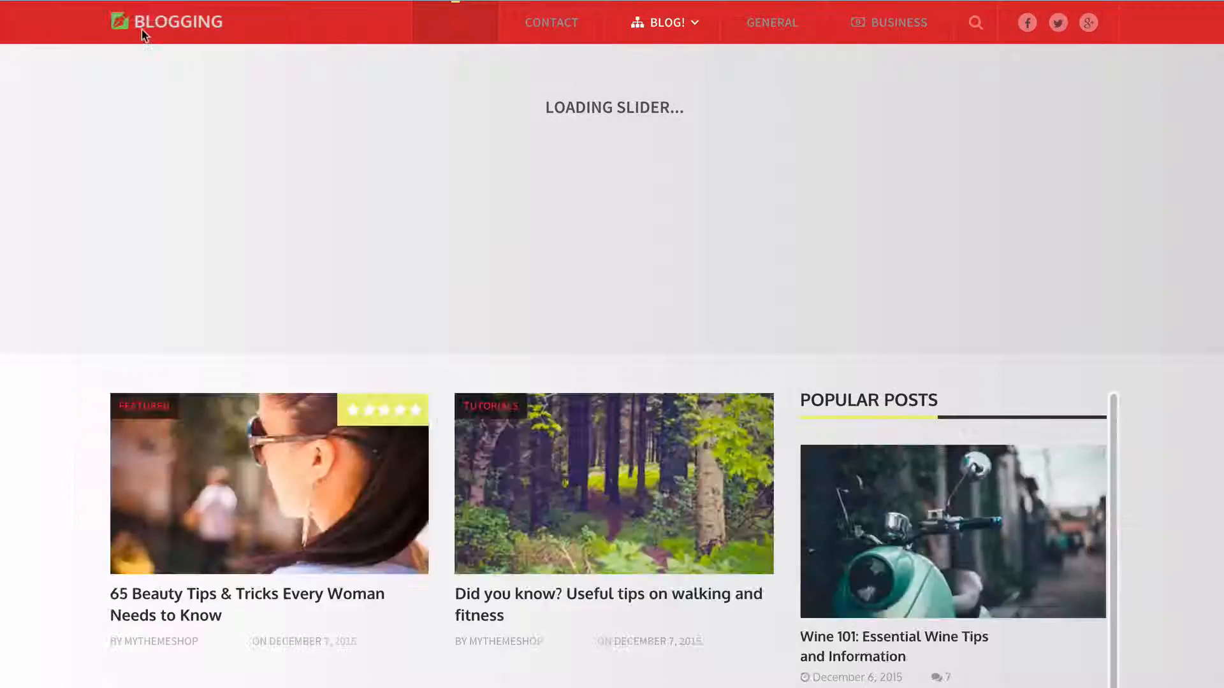
scroll(67, 104, down, 2)
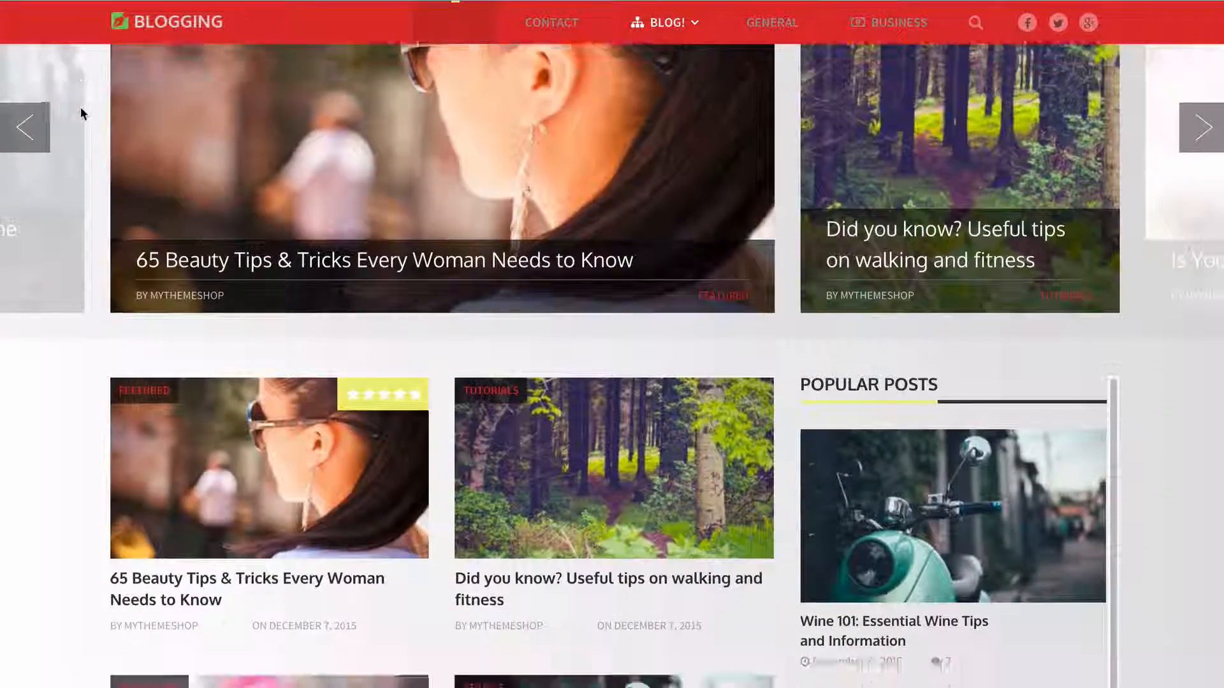
scroll(81, 112, down, 9)
scroll(6, 158, up, 11)
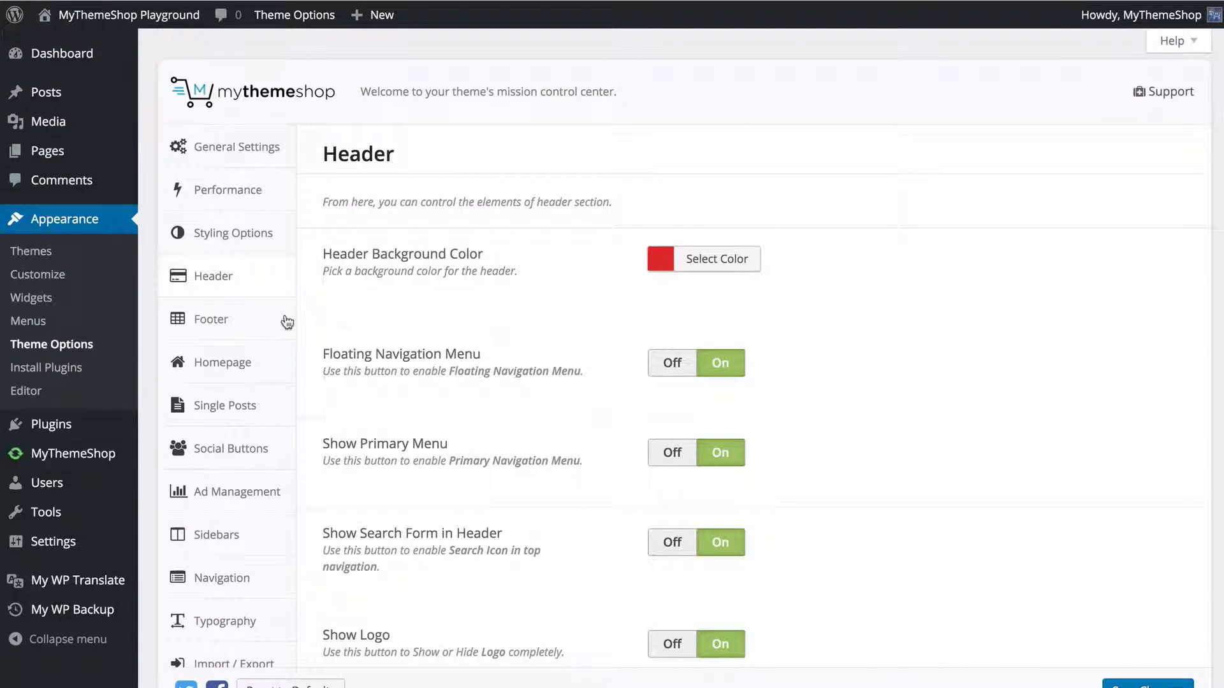
Review the header element options, trying the Show Primary Menu and Show Logo settings off and back on.
scroll(306, 325, down, 3)
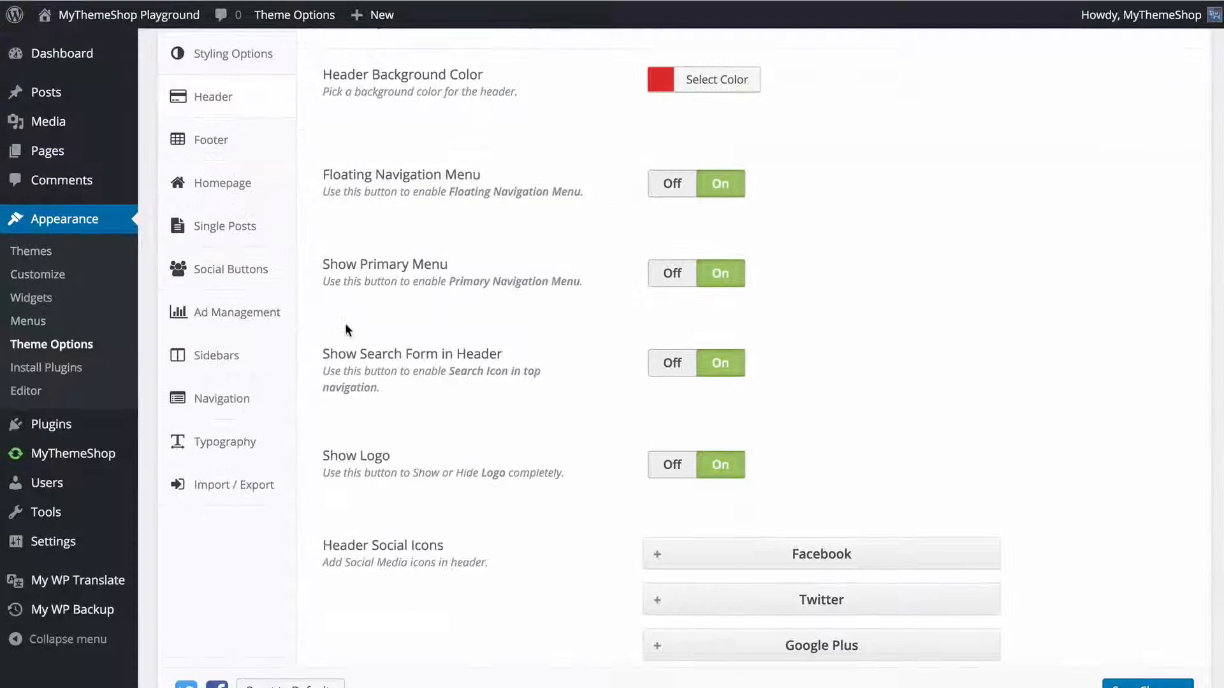
scroll(347, 329, up, 1)
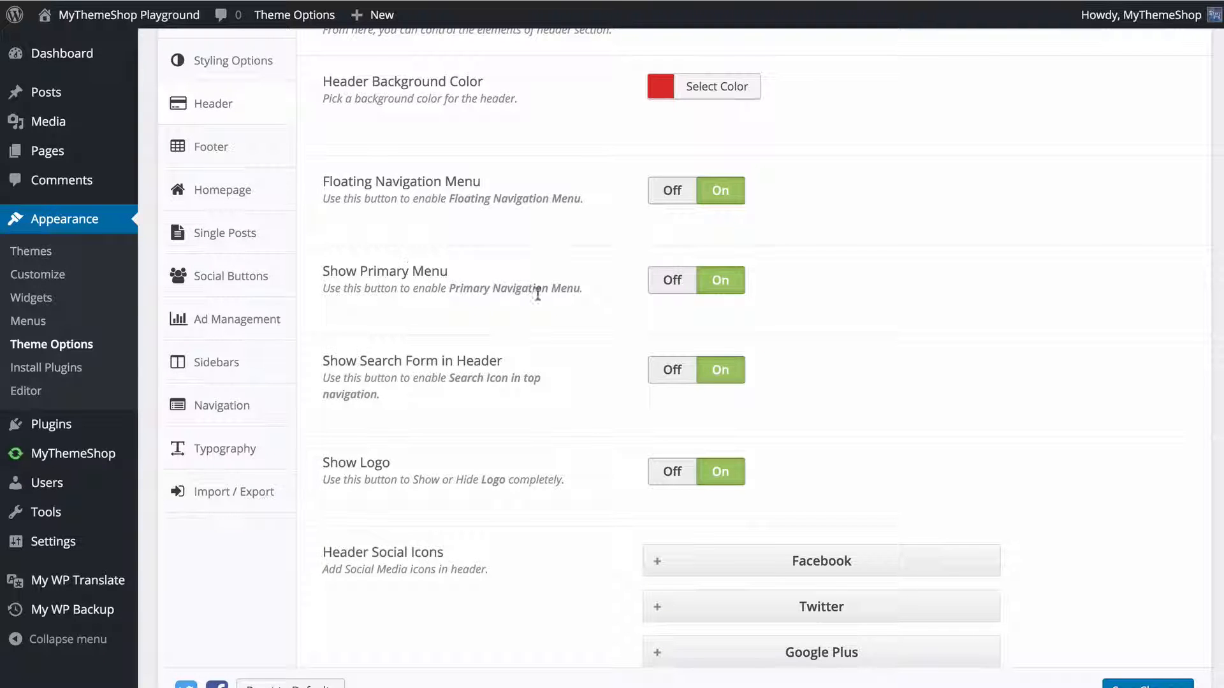
click(681, 285)
click(706, 291)
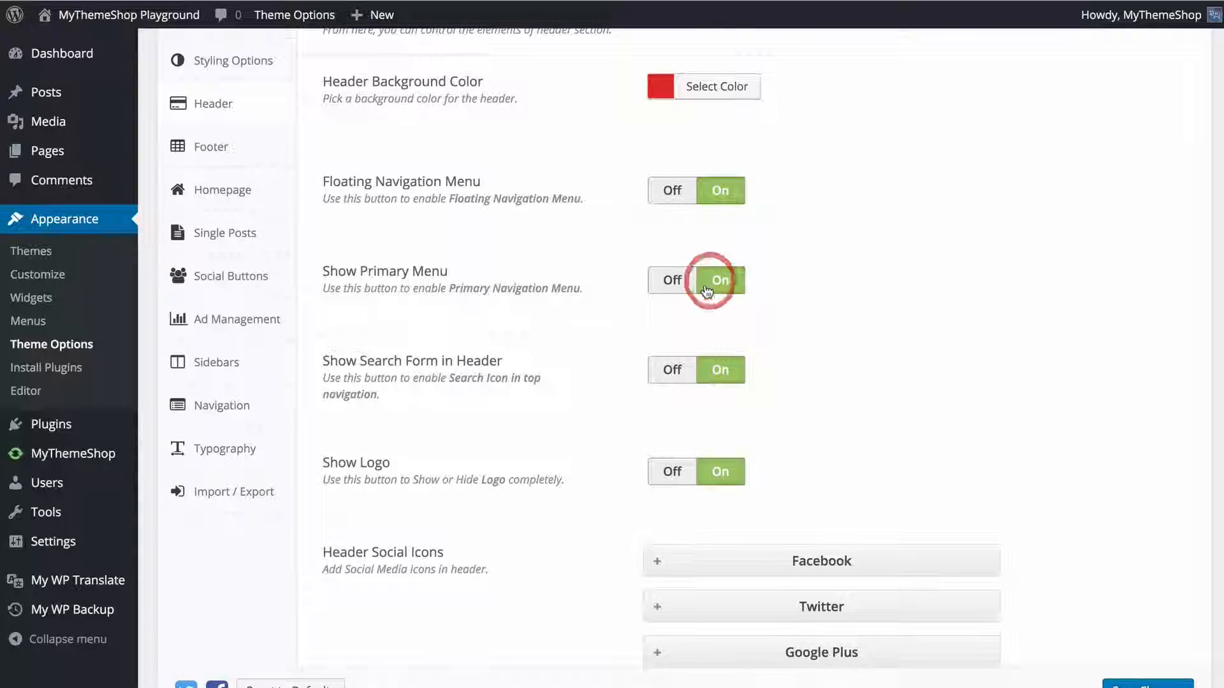
scroll(702, 287, down, 1)
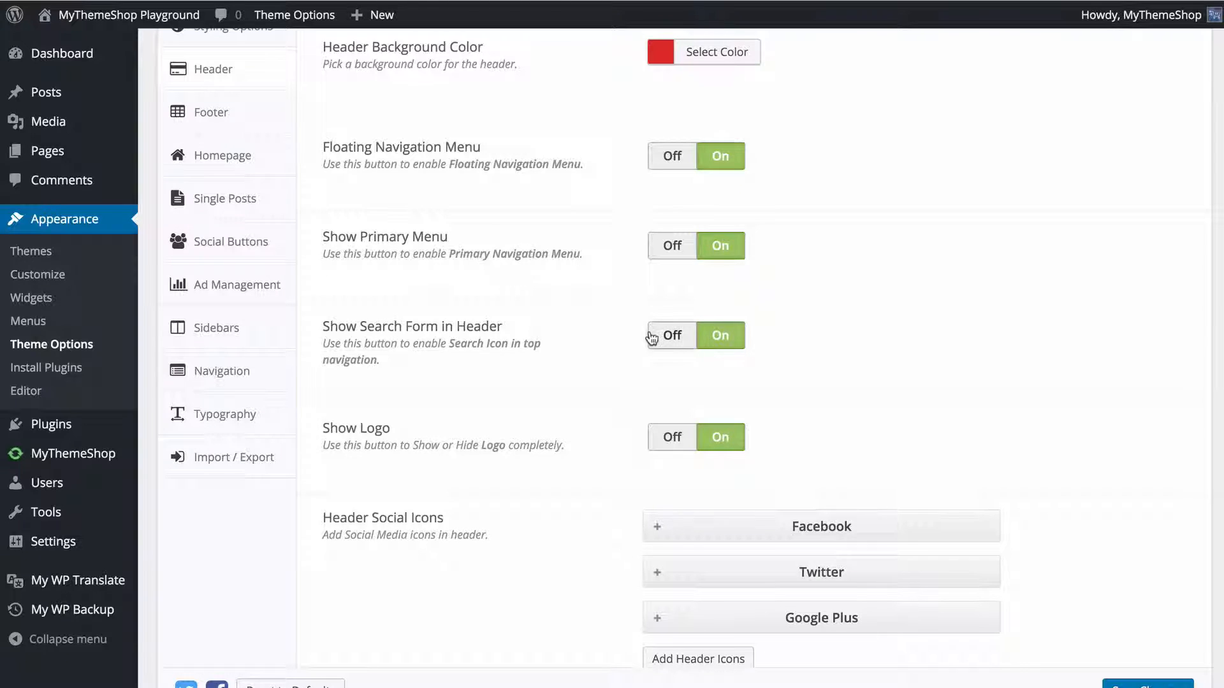
scroll(651, 338, down, 3)
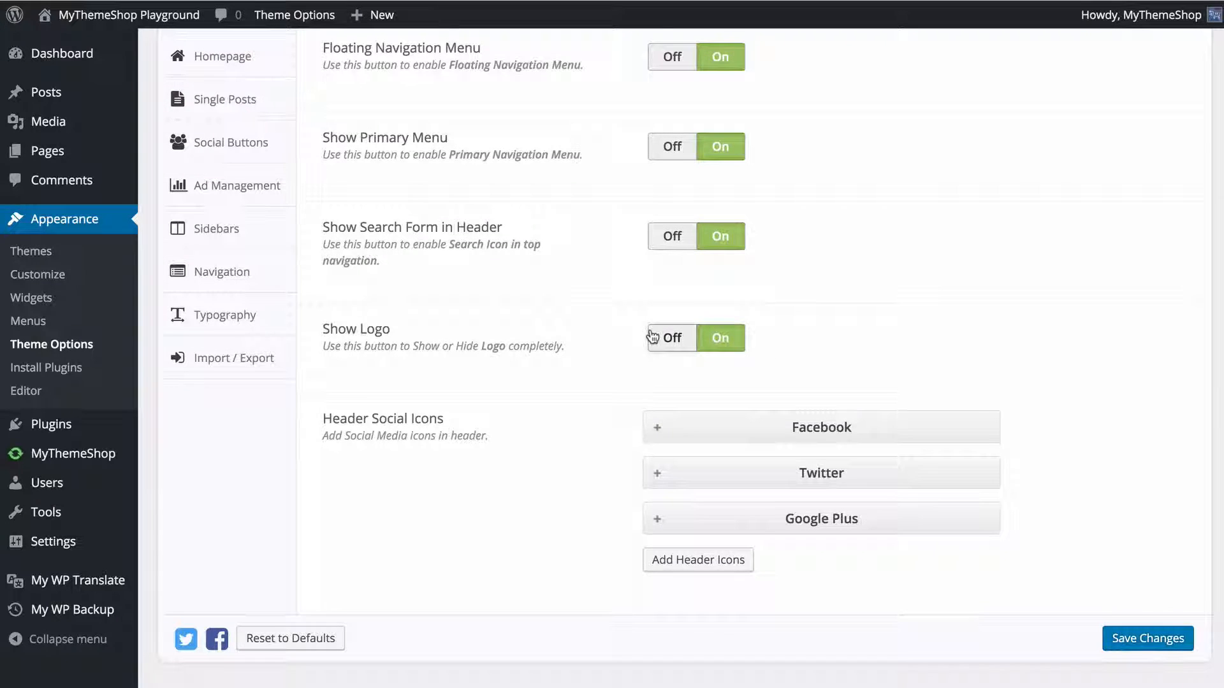
click(673, 340)
Move the Facebook header social icon below Twitter and inspect its title, icon and URL settings.
drag(694, 429, 693, 516)
scroll(727, 475, down, 1)
click(743, 473)
scroll(701, 395, down, 3)
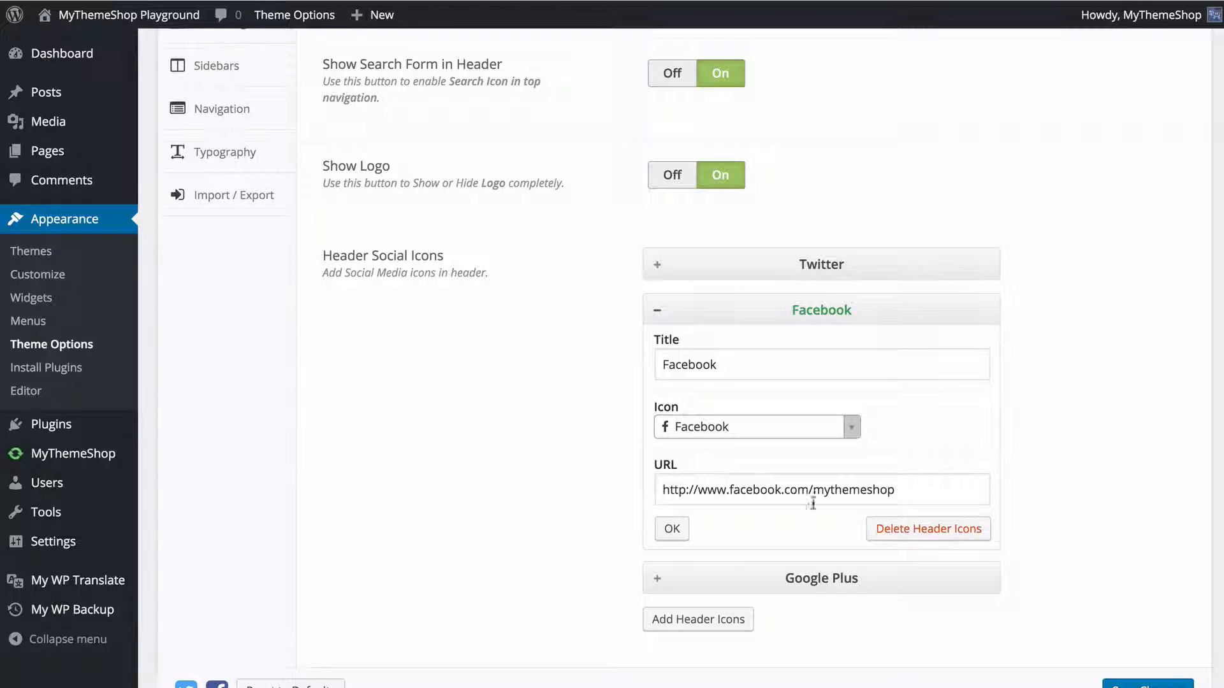
click(672, 528)
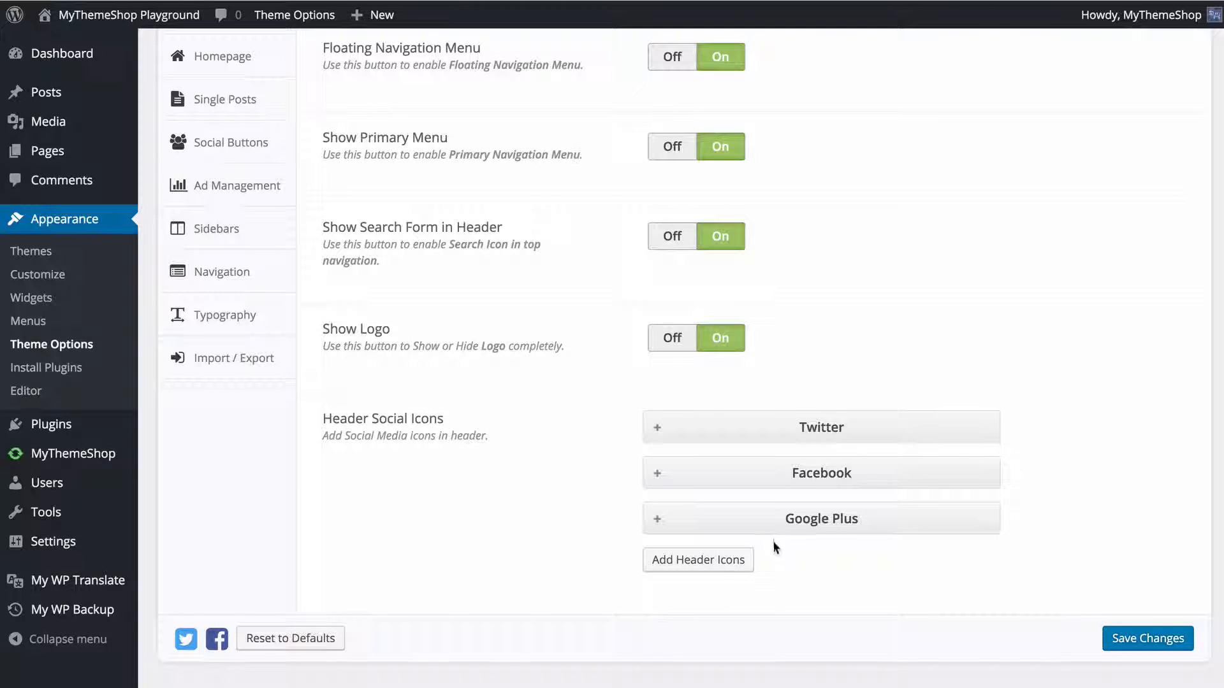
Try adding a new header social icon, move it between Twitter and Facebook, and delete it.
click(689, 565)
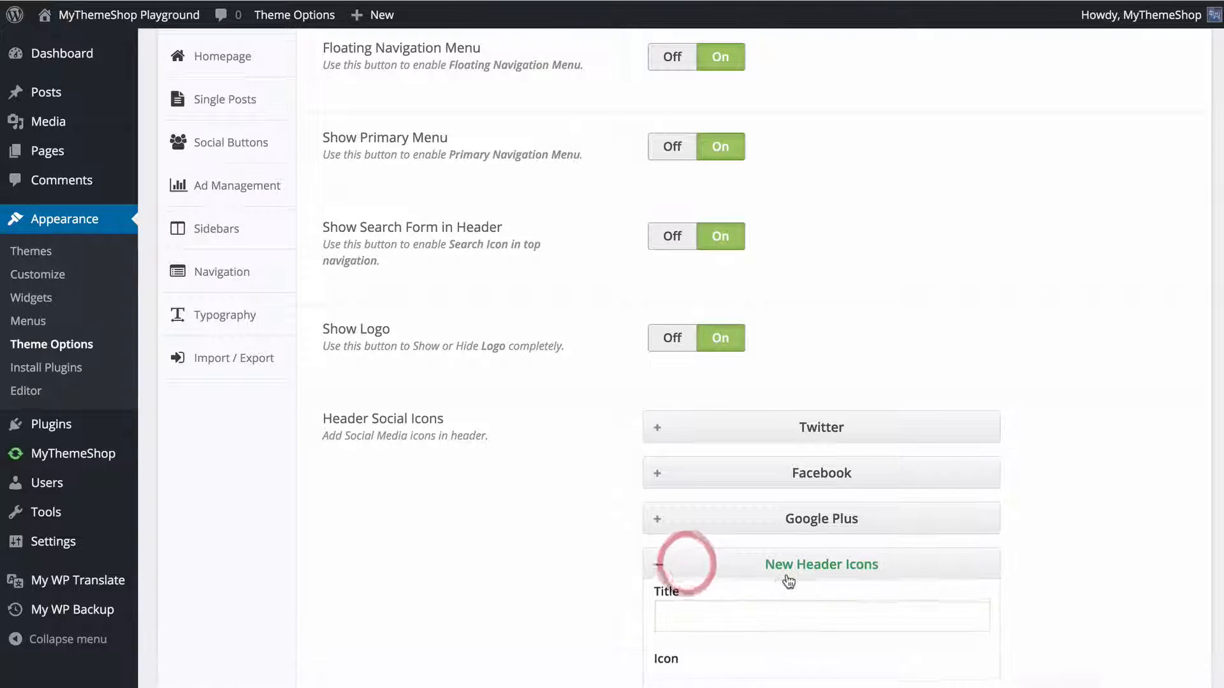
scroll(794, 510, down, 4)
drag(729, 325, 749, 513)
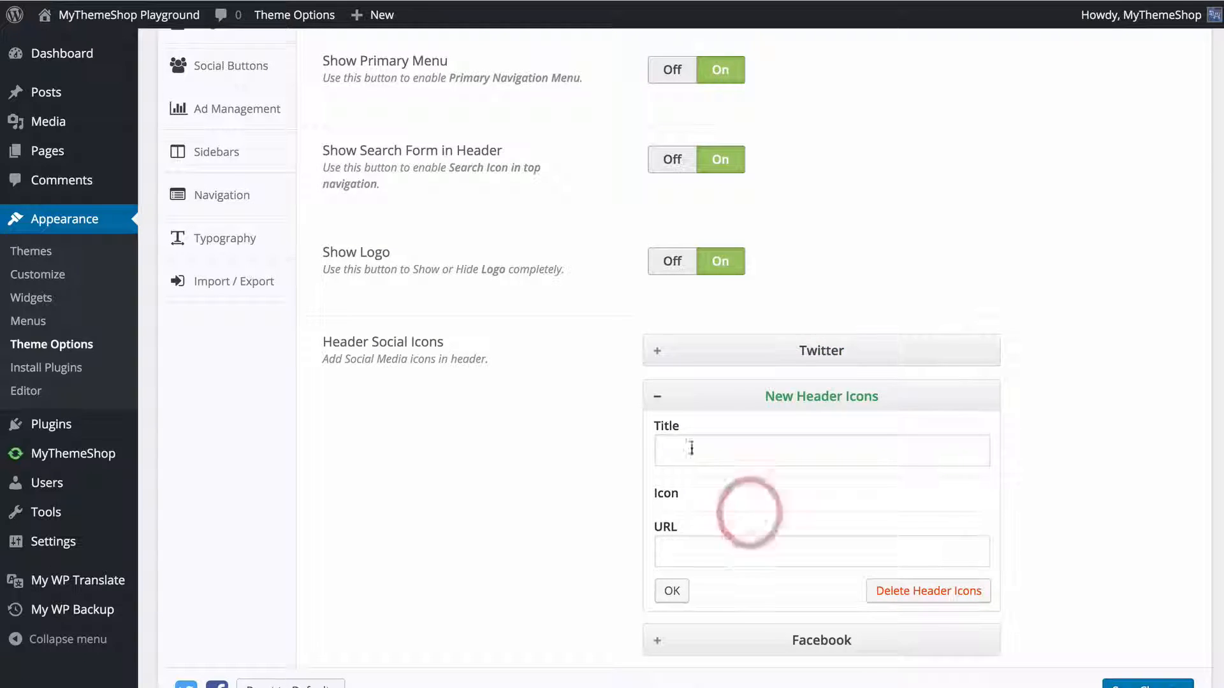
click(928, 591)
Save the header settings and open the Footer options.
click(1119, 640)
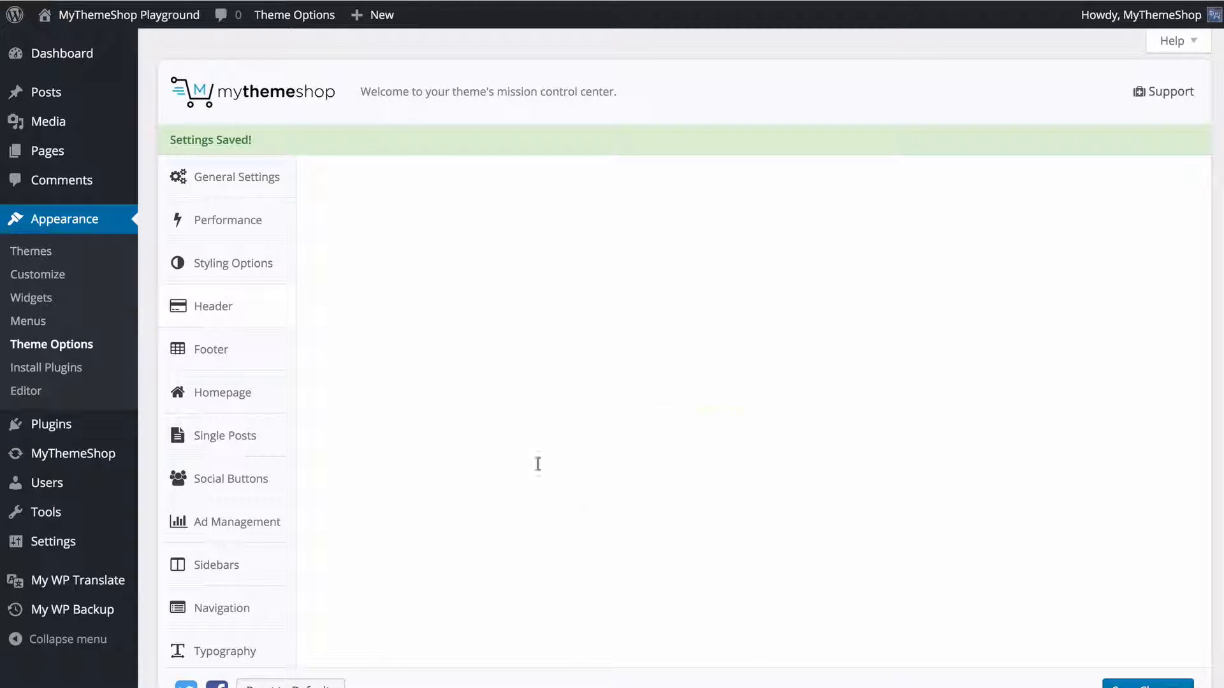
click(250, 316)
click(246, 319)
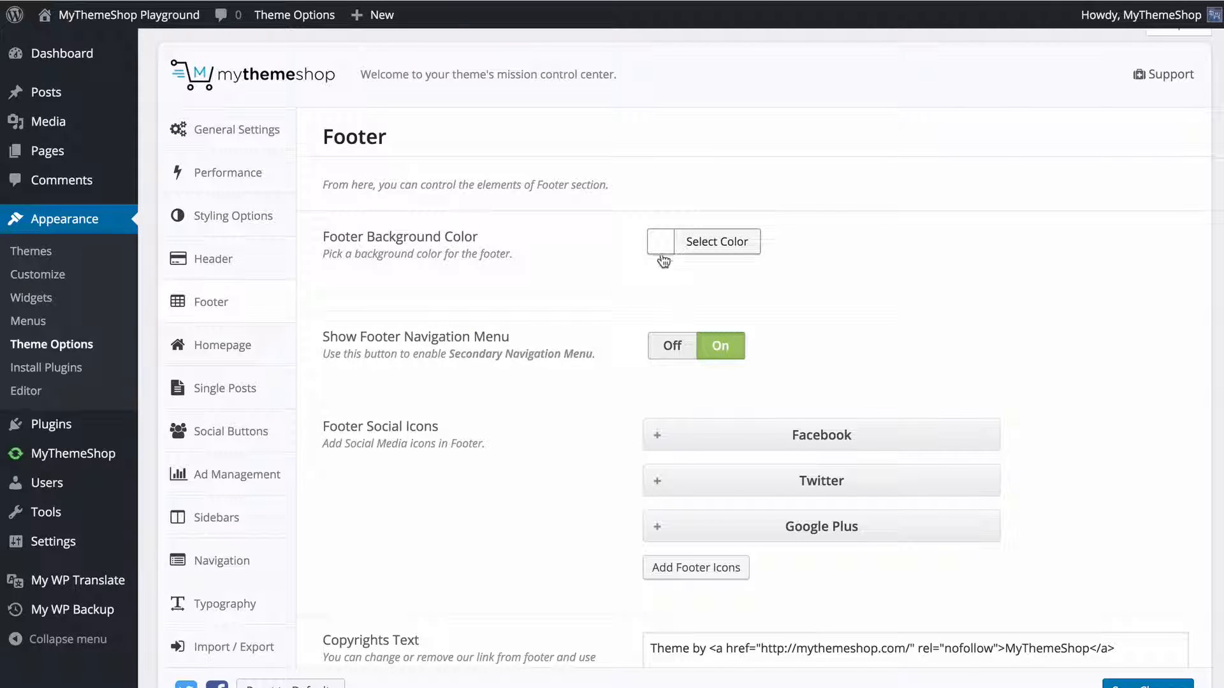
Review the footer menu, social icon and copyright options, including the Facebook icon's details, and save the footer settings.
scroll(596, 263, down, 1)
scroll(597, 263, down, 2)
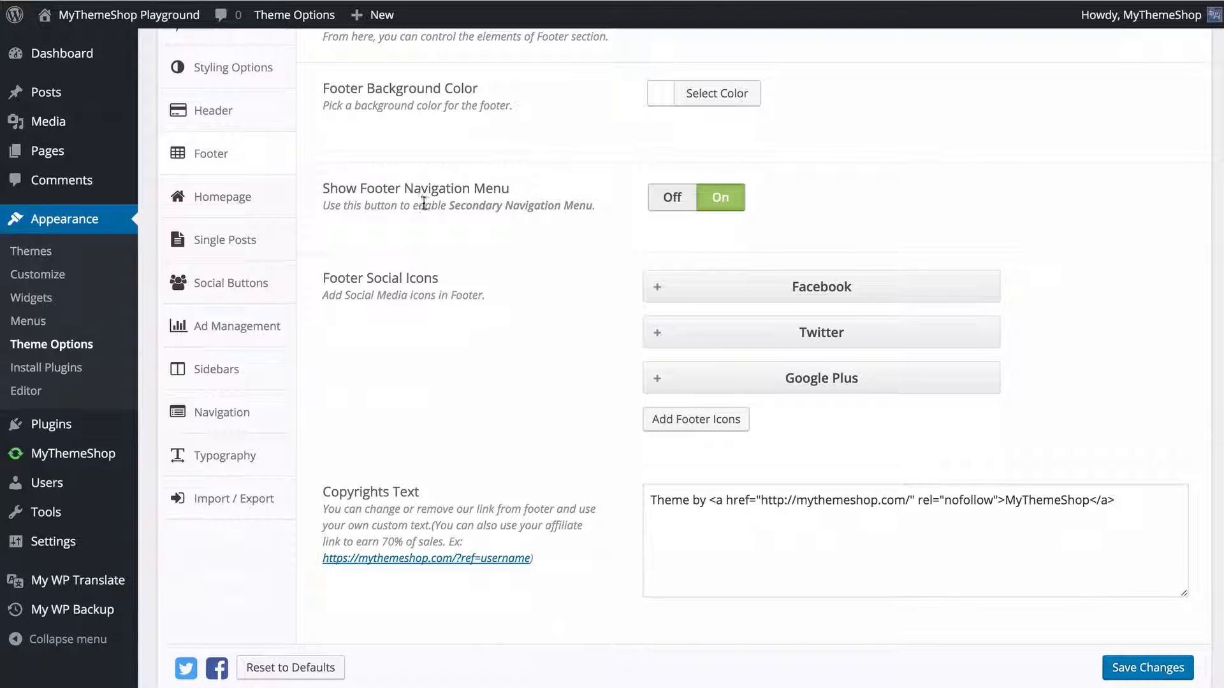
scroll(474, 258, down, 1)
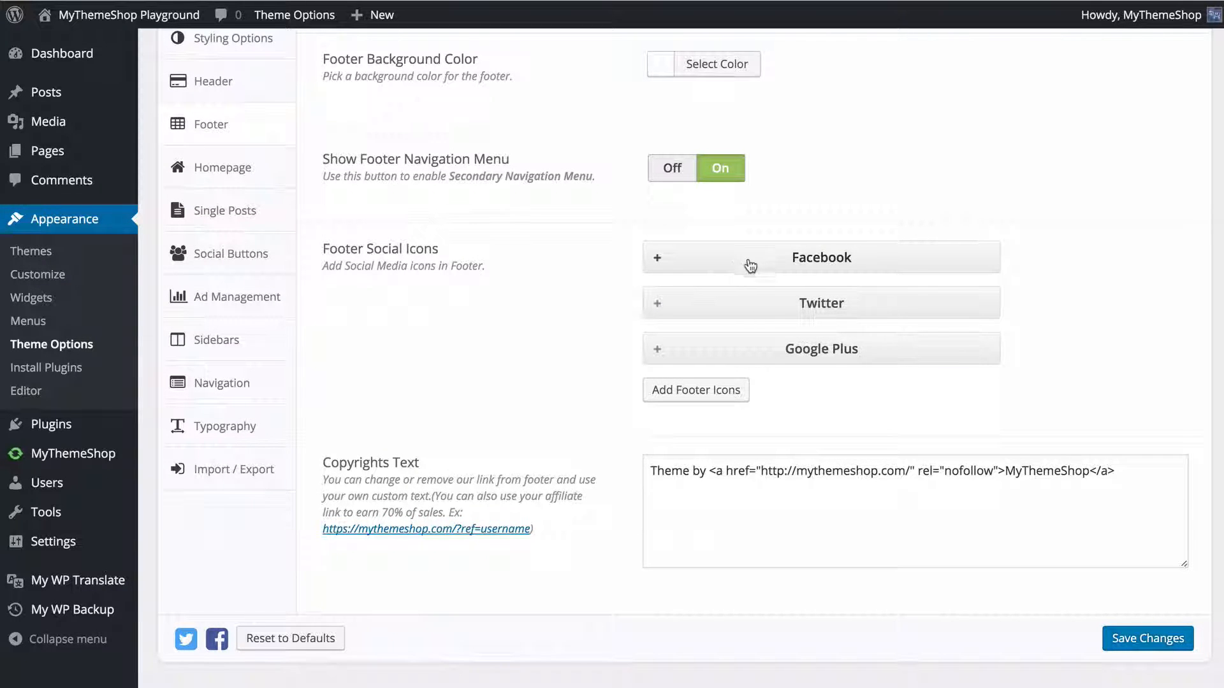
drag(780, 268, 773, 295)
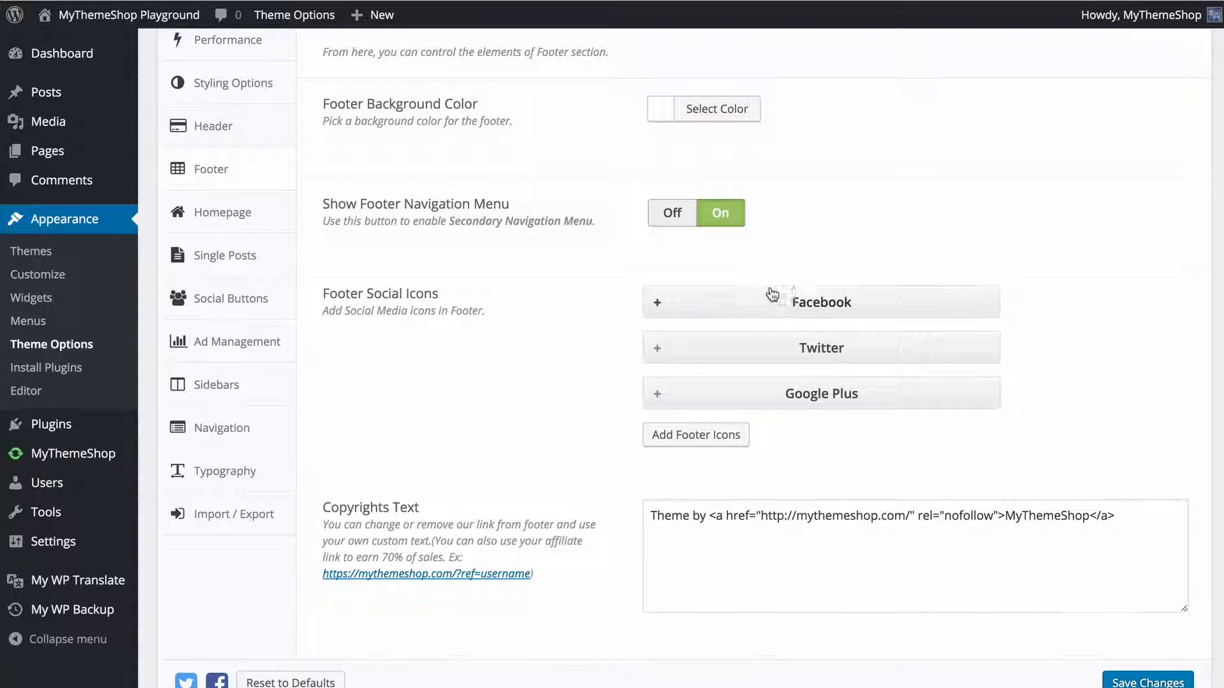
click(773, 296)
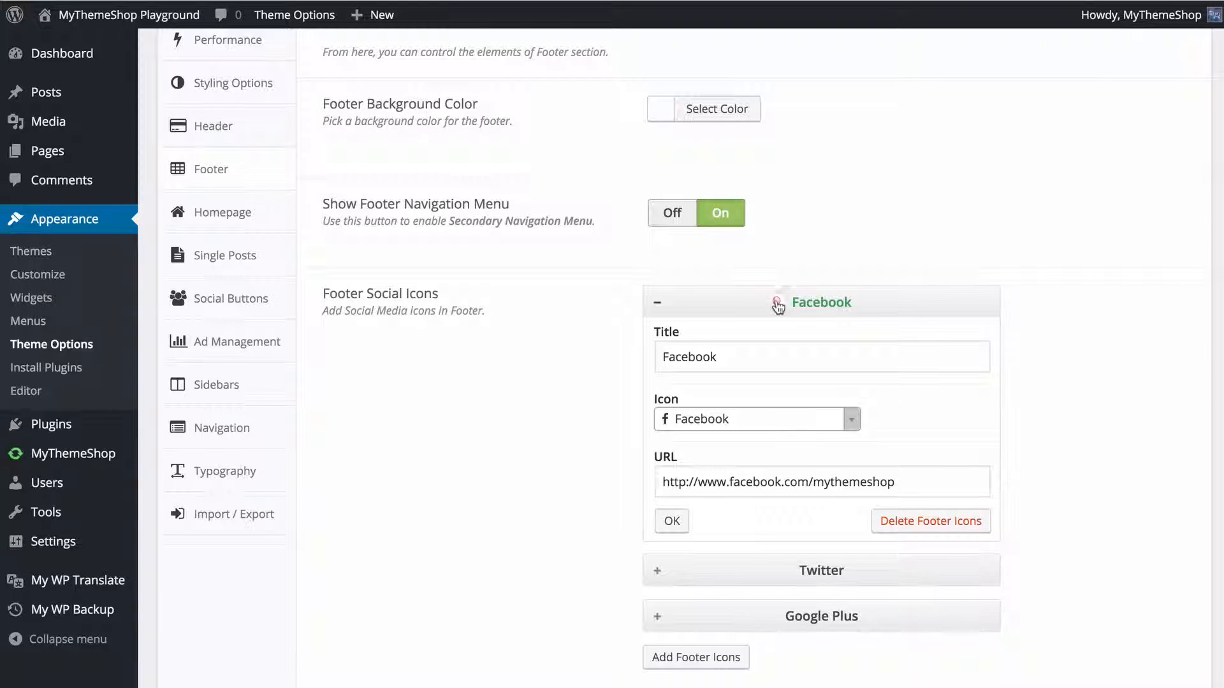
click(778, 306)
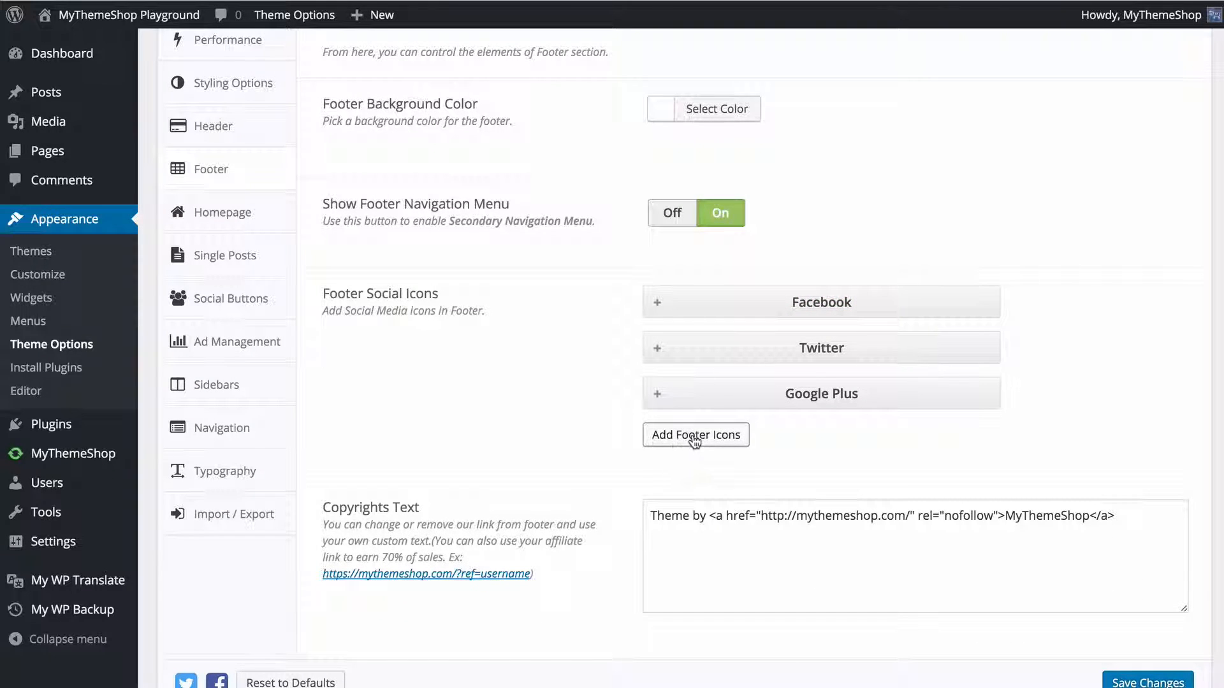
scroll(461, 415, down, 1)
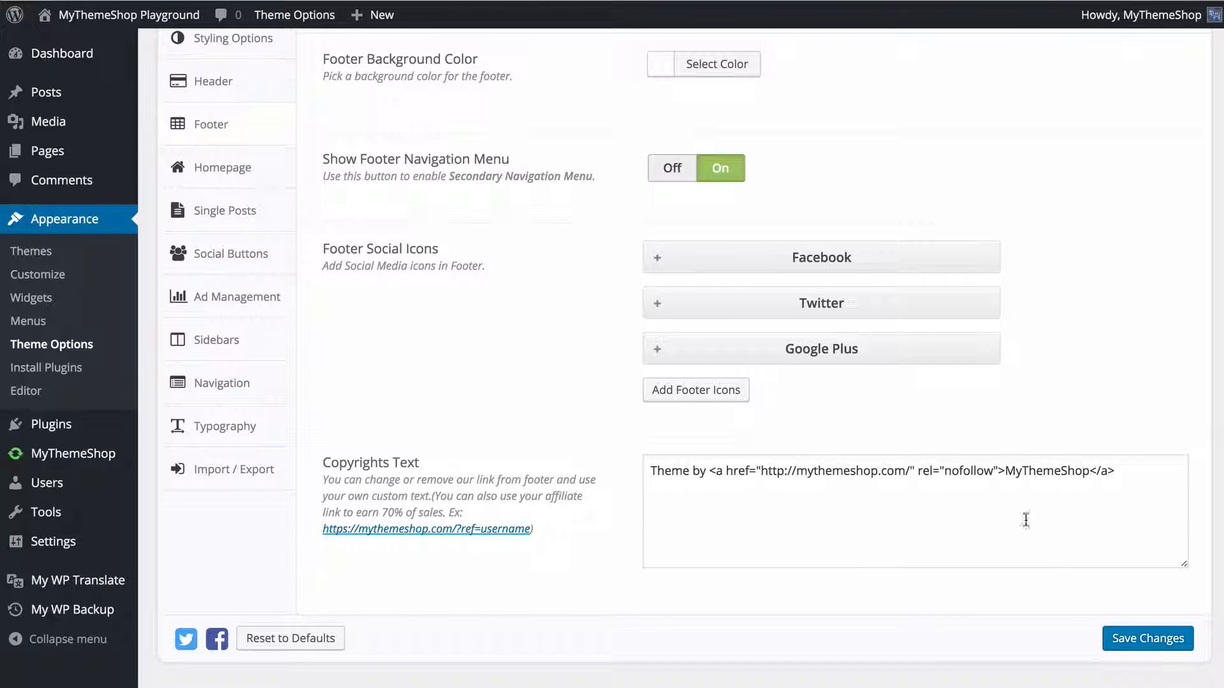
click(1141, 637)
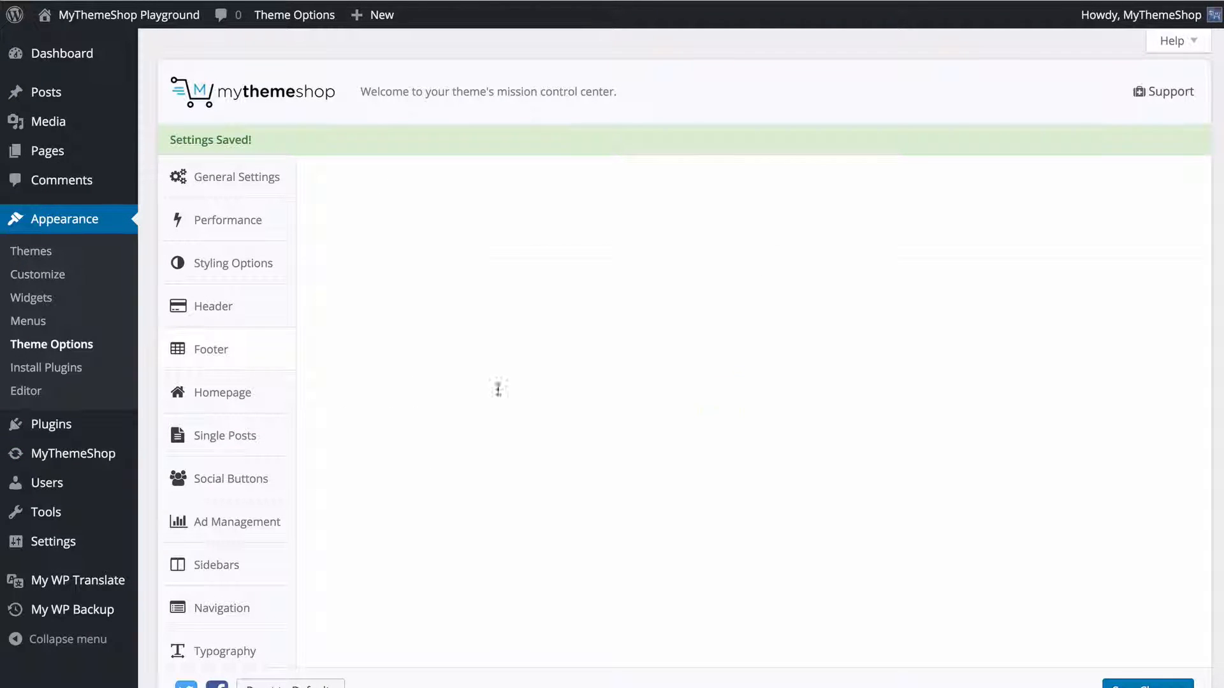
Open the Homepage options and switch the homepage slider off and back on.
click(217, 400)
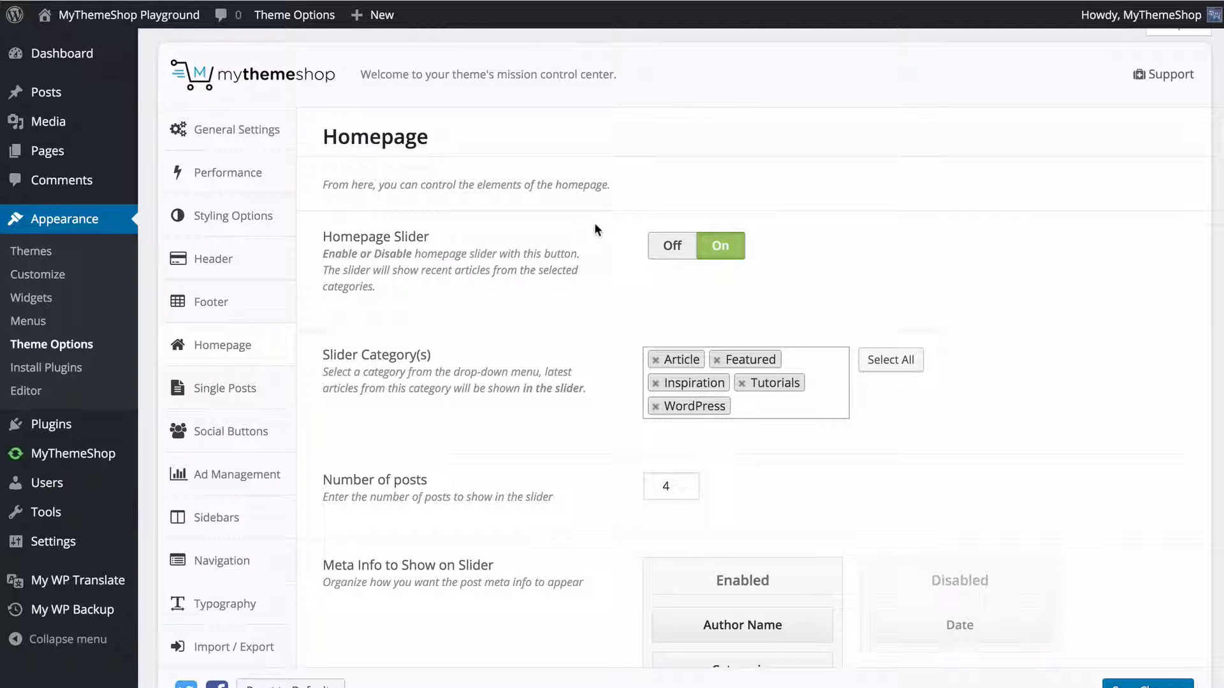
click(716, 247)
click(676, 249)
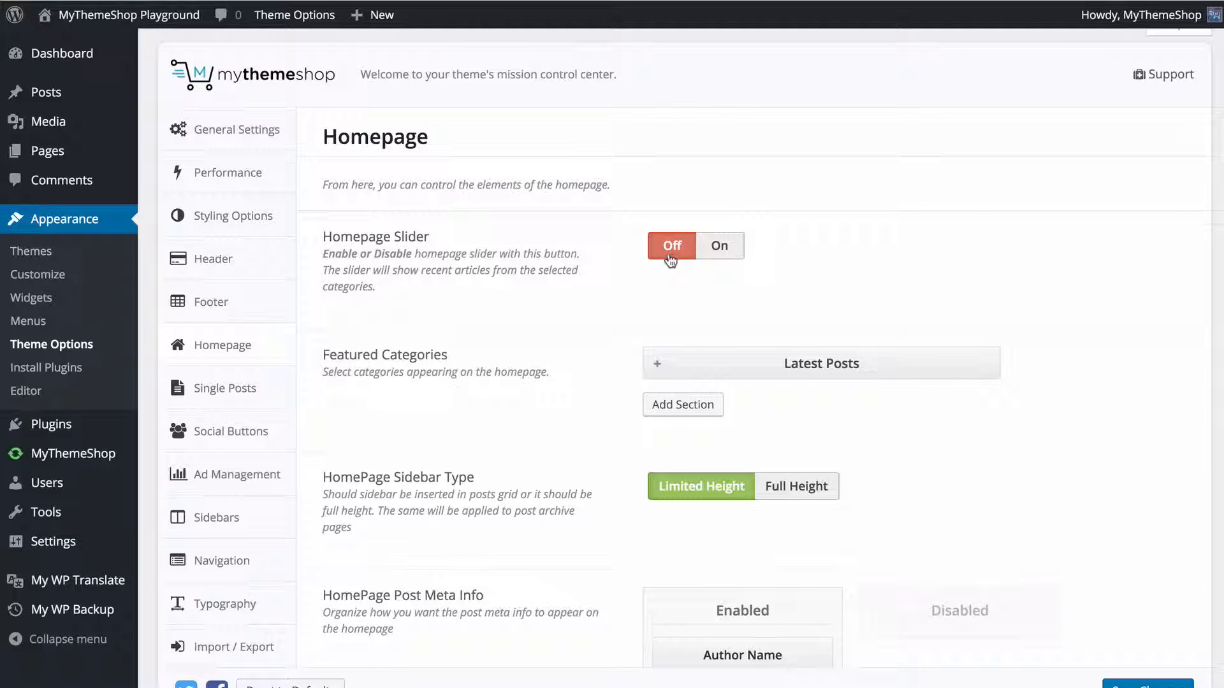
click(716, 249)
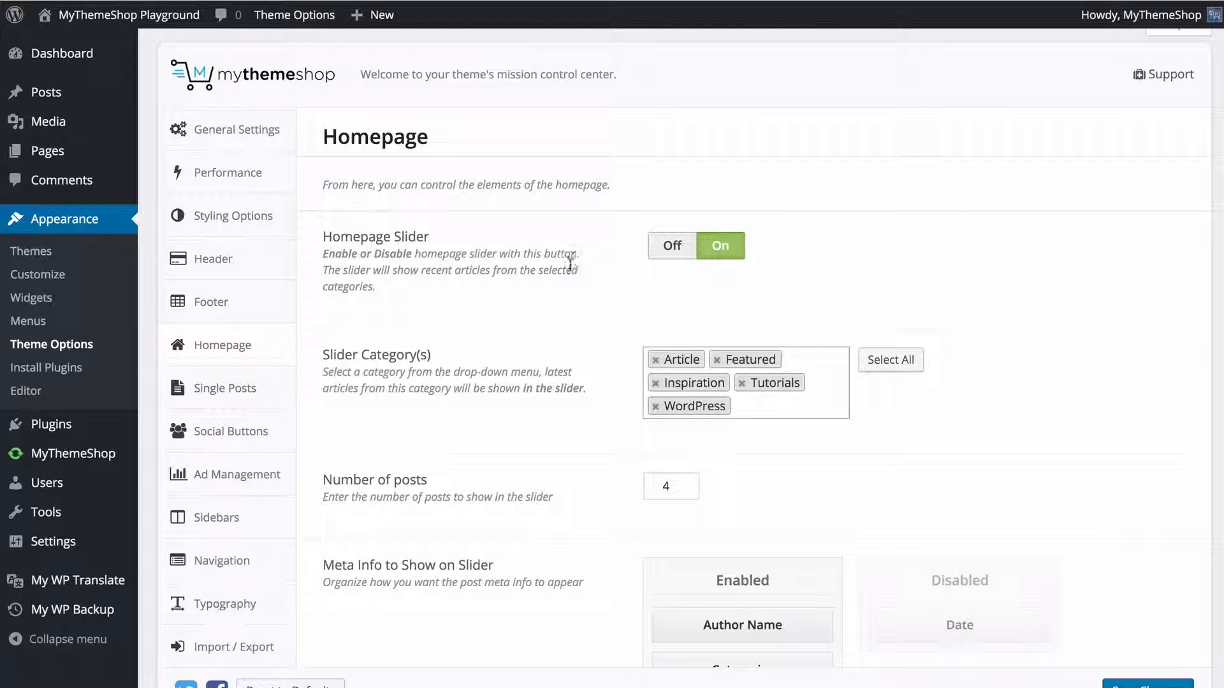
scroll(575, 266, down, 3)
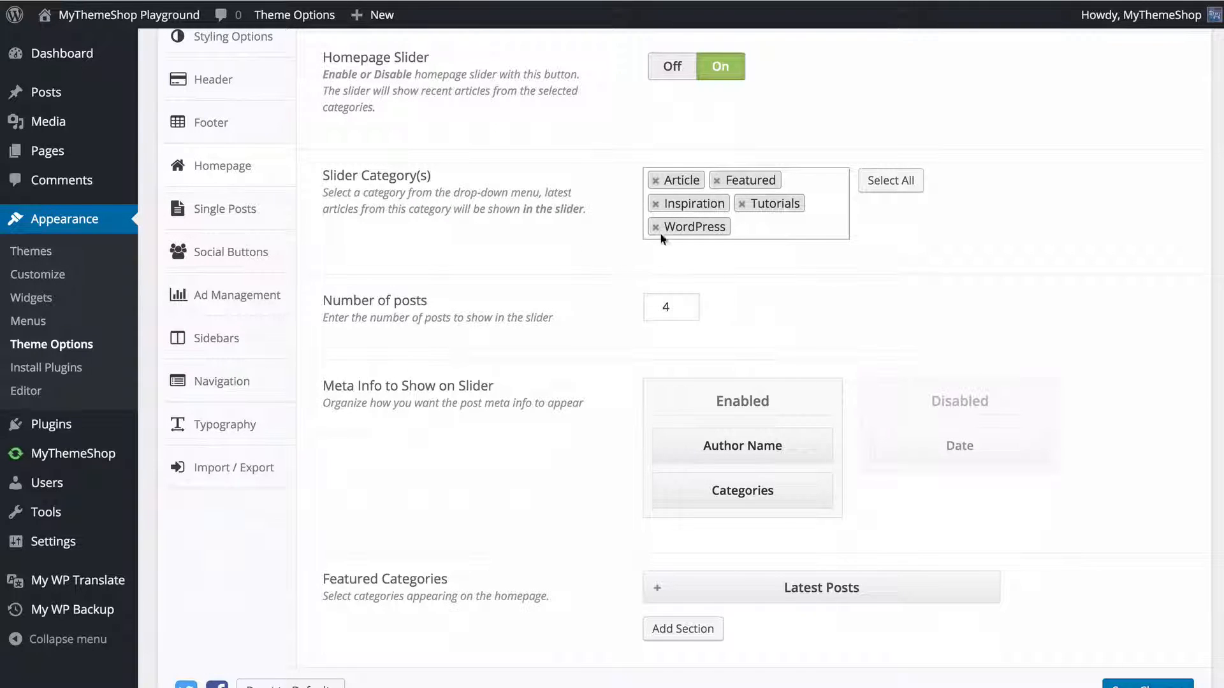
Remove the Inspiration category from the slider categories and add it back.
click(656, 206)
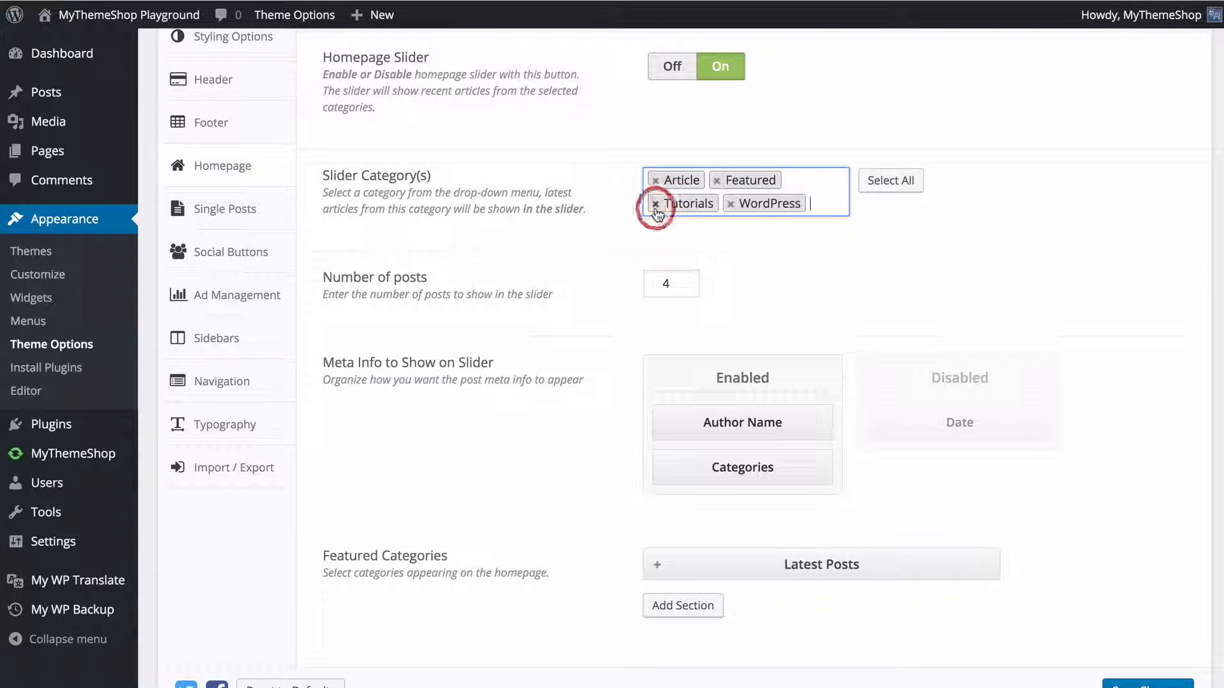
click(804, 176)
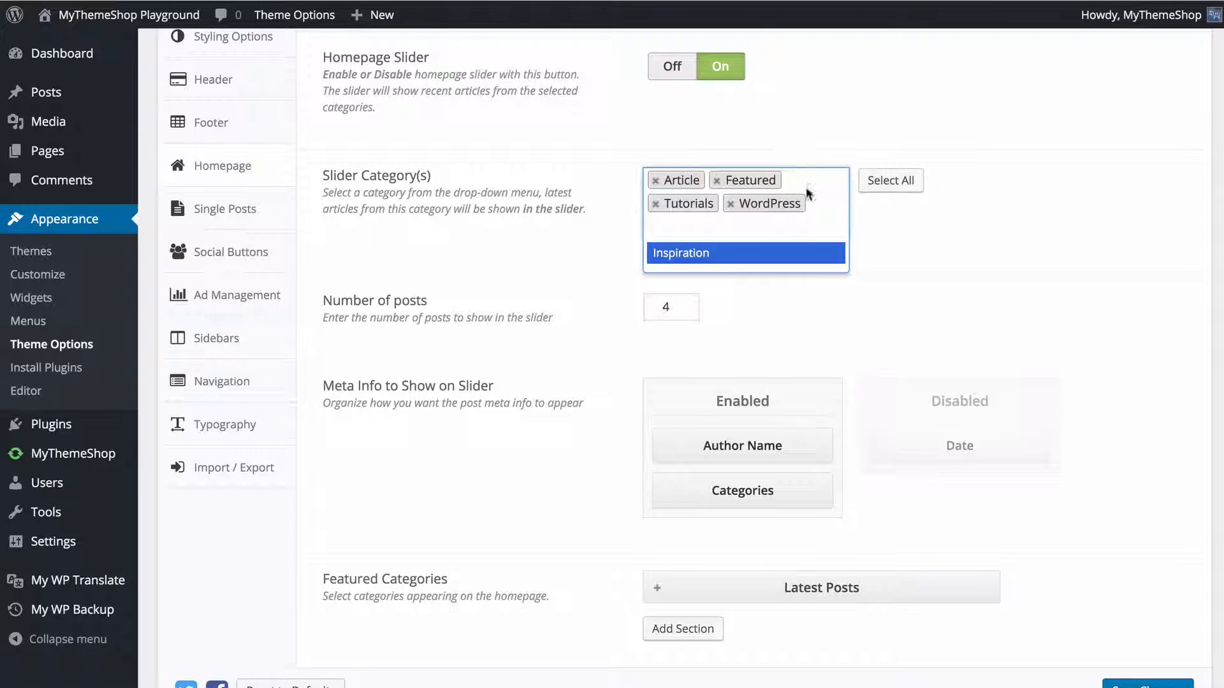
click(751, 254)
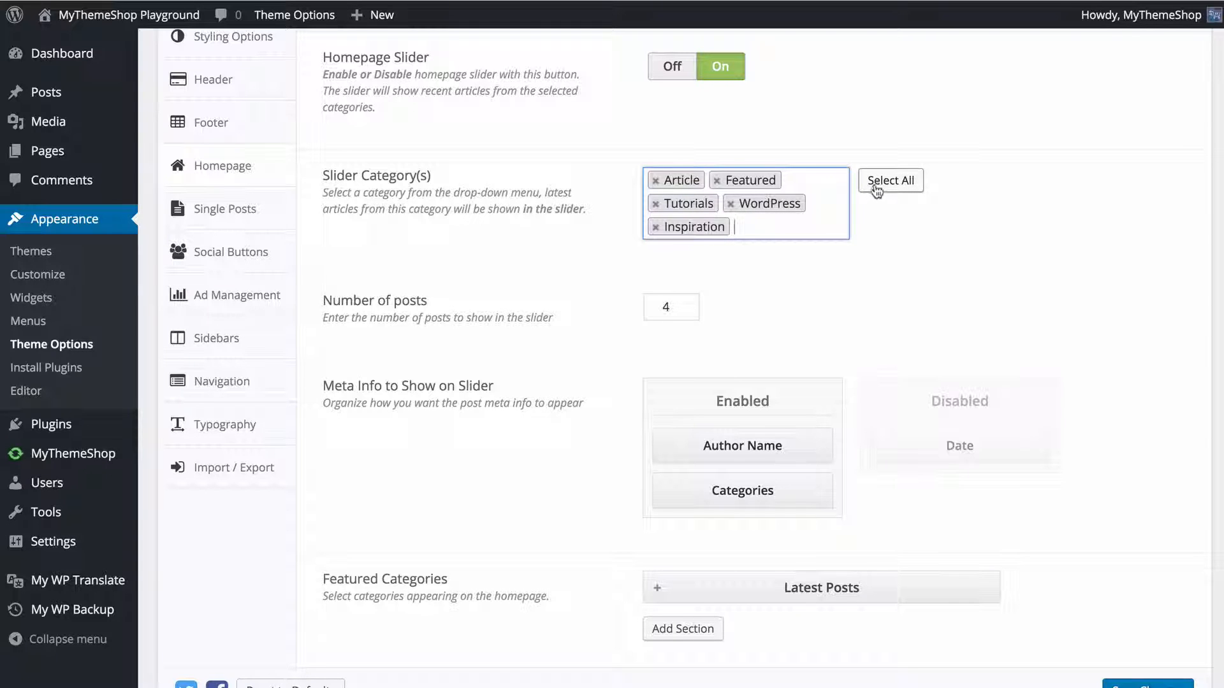
click(458, 283)
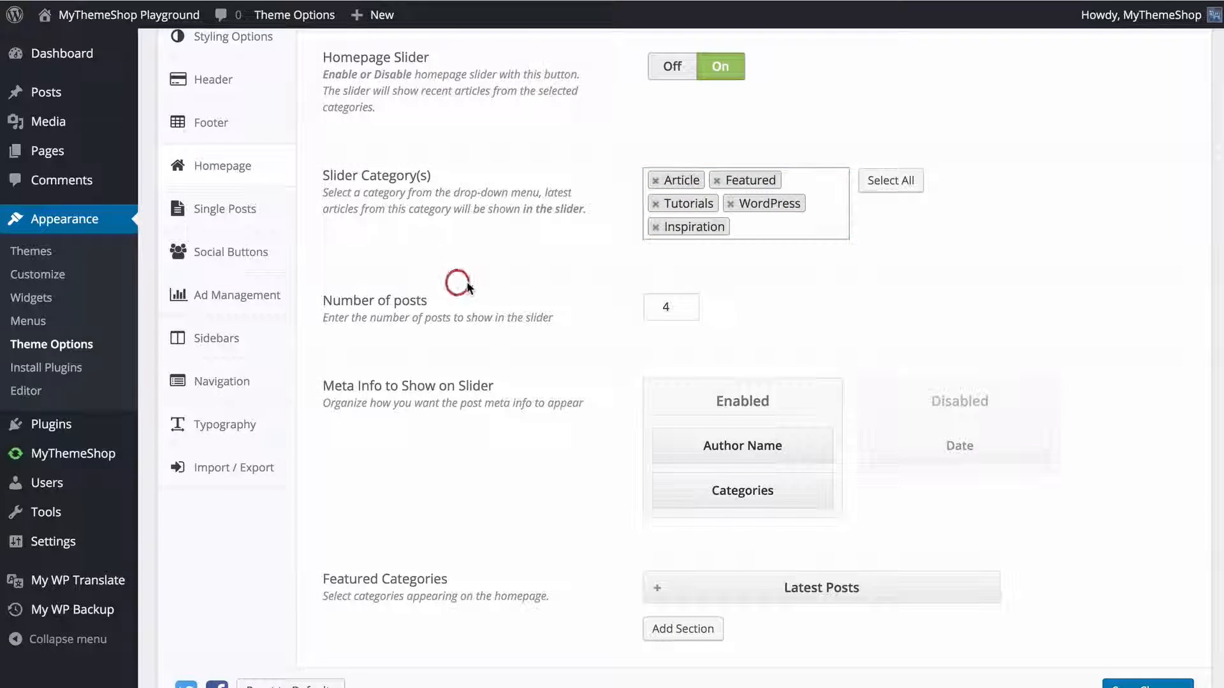
Set the number of posts shown in the homepage slider to 10.
scroll(484, 280, down, 1)
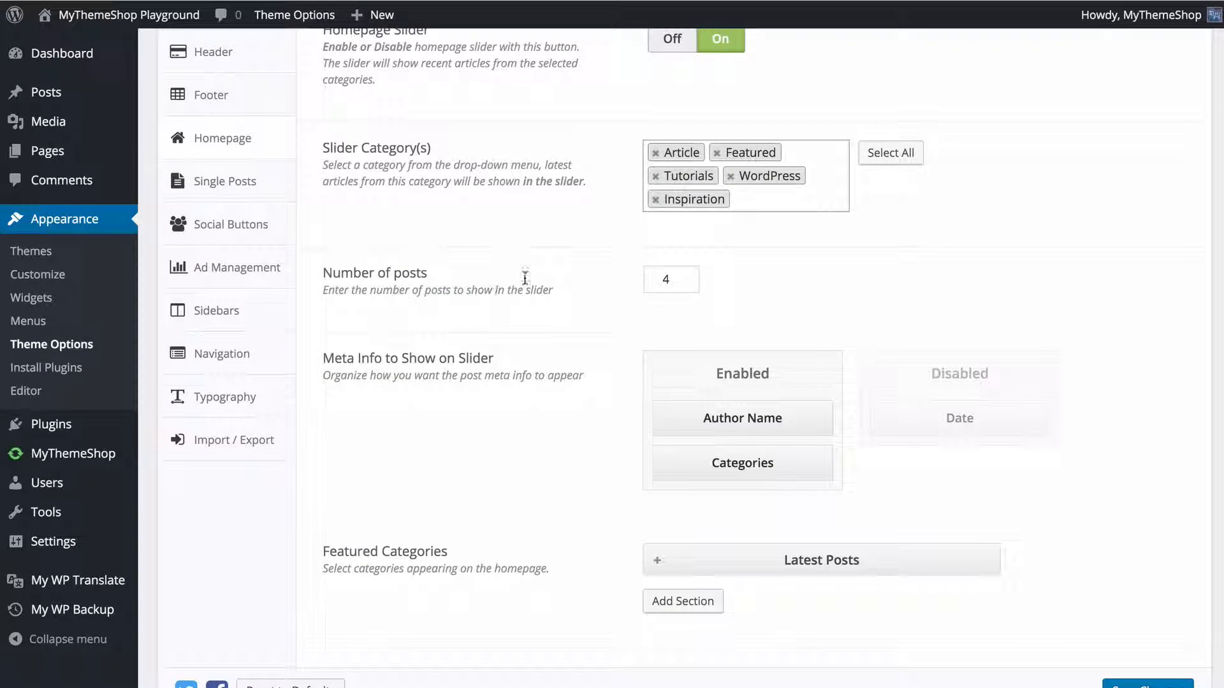
click(693, 277)
click(692, 277)
click(693, 277)
click(693, 277)
click(693, 277)
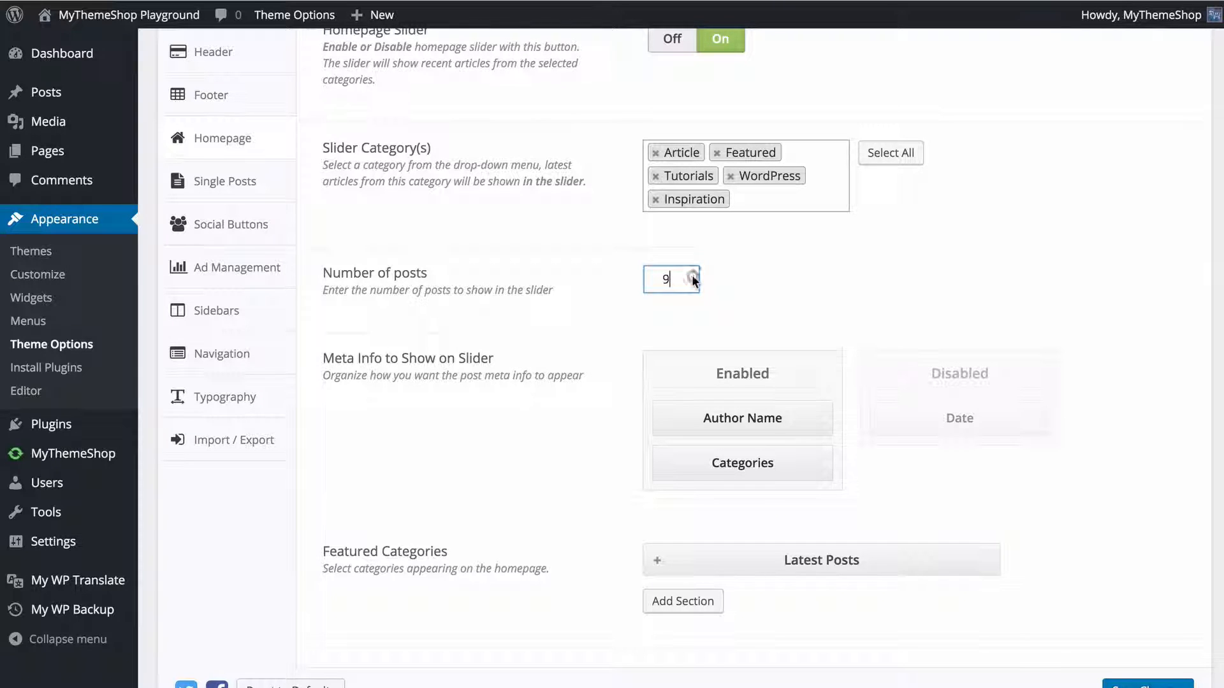
click(693, 277)
click(602, 286)
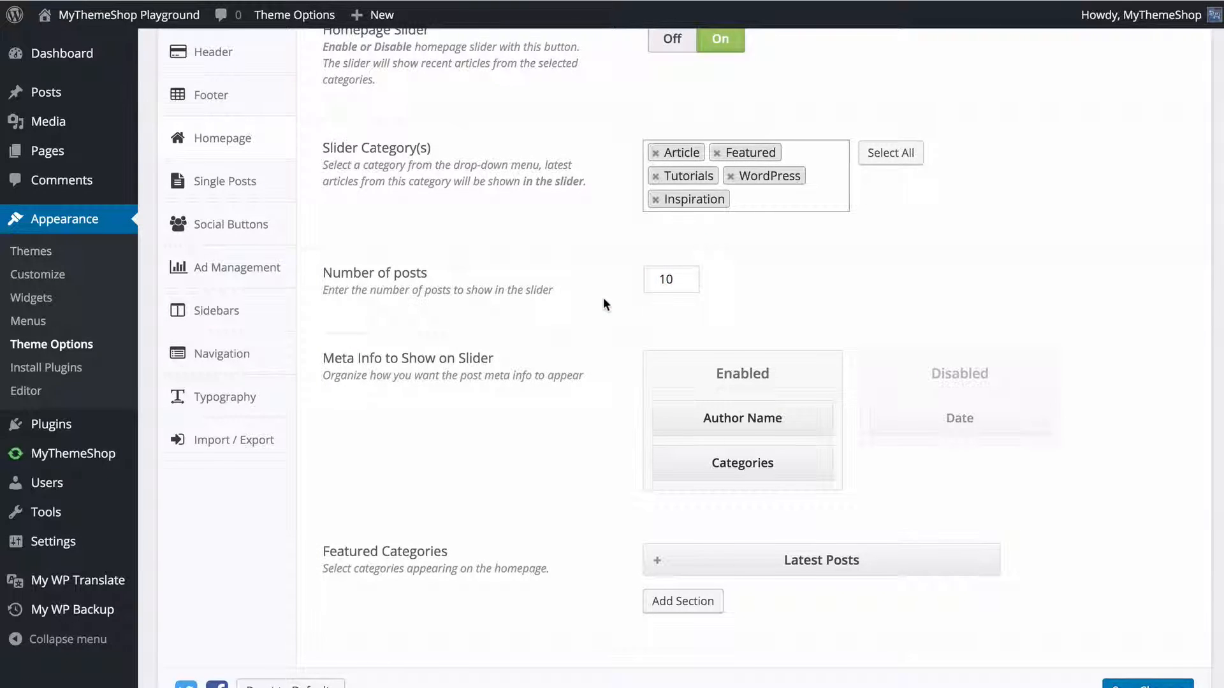
Enable Date above Author Name in the slider's meta info and move Categories to the disabled list.
scroll(603, 297, down, 1)
scroll(599, 260, down, 1)
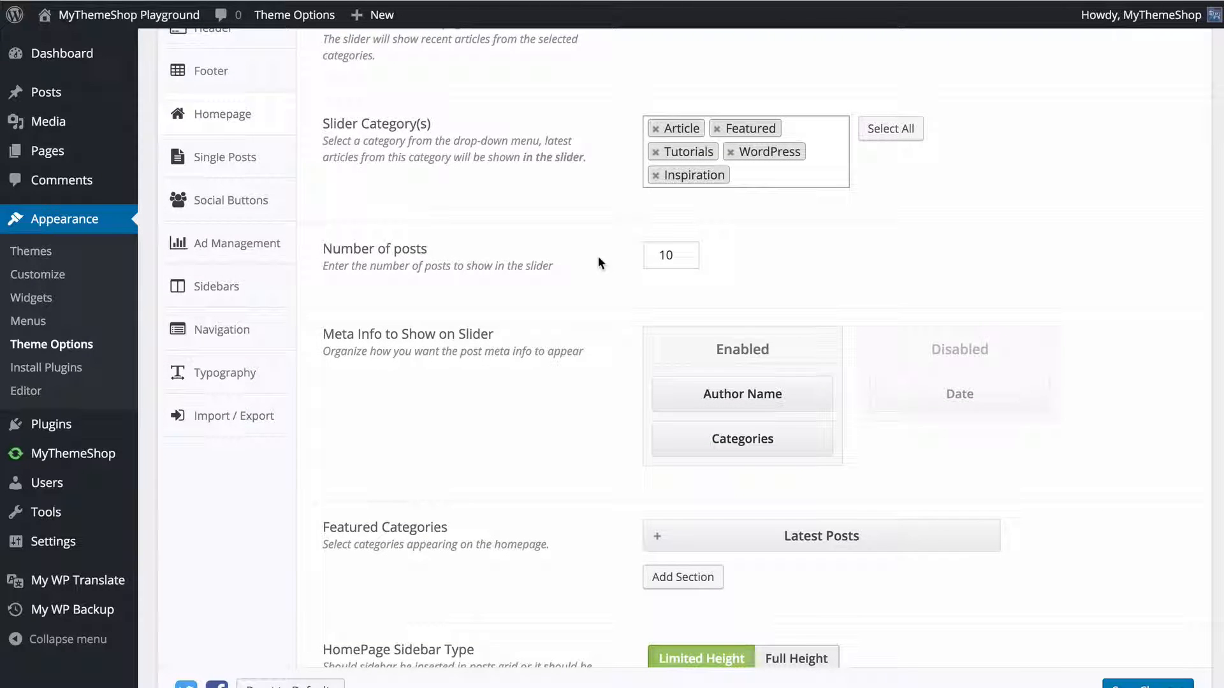
scroll(599, 261, down, 2)
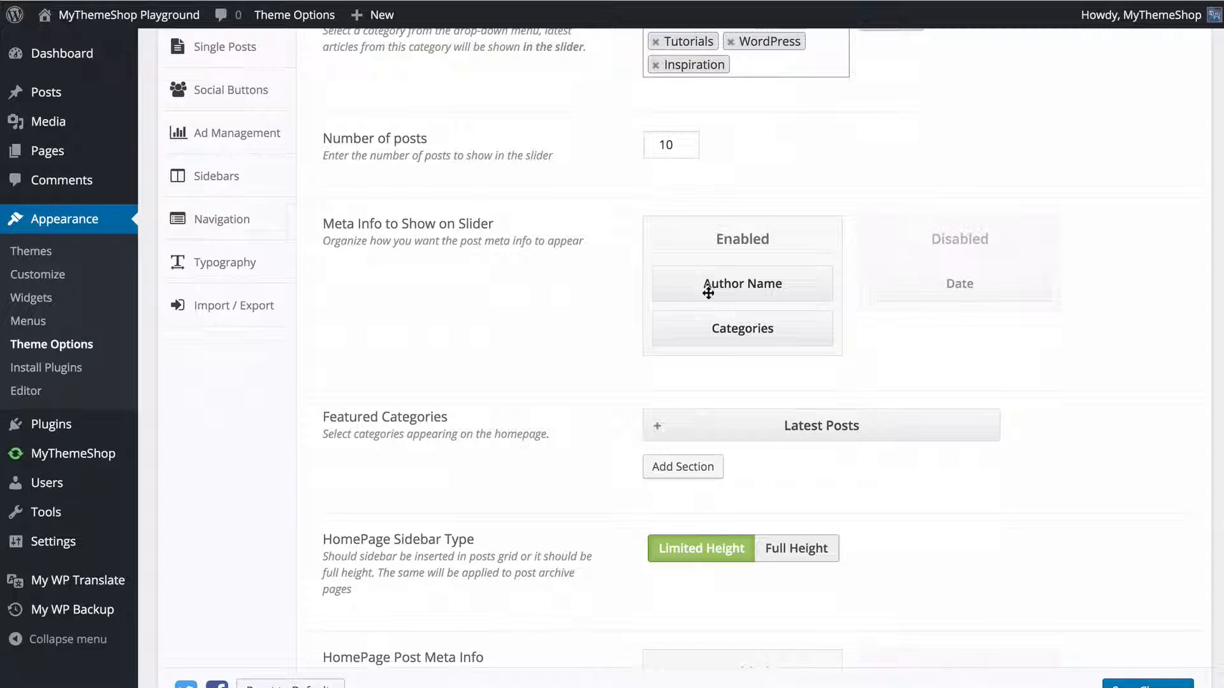
drag(879, 289, 697, 274)
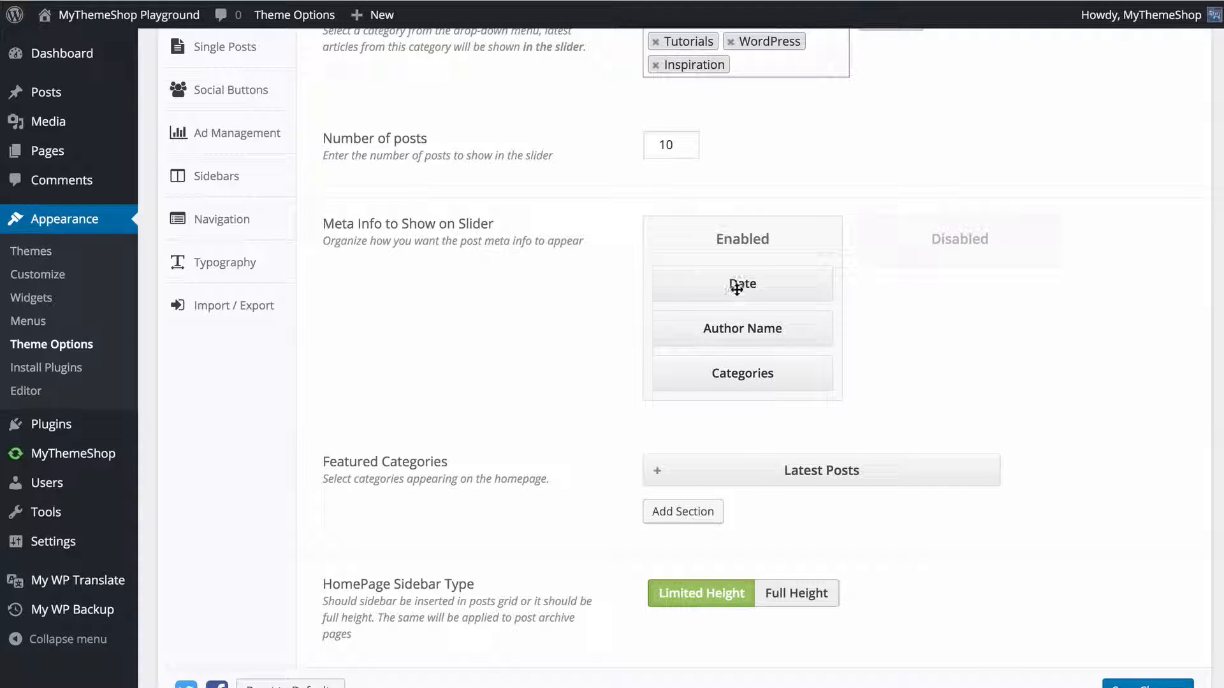
drag(732, 374, 923, 284)
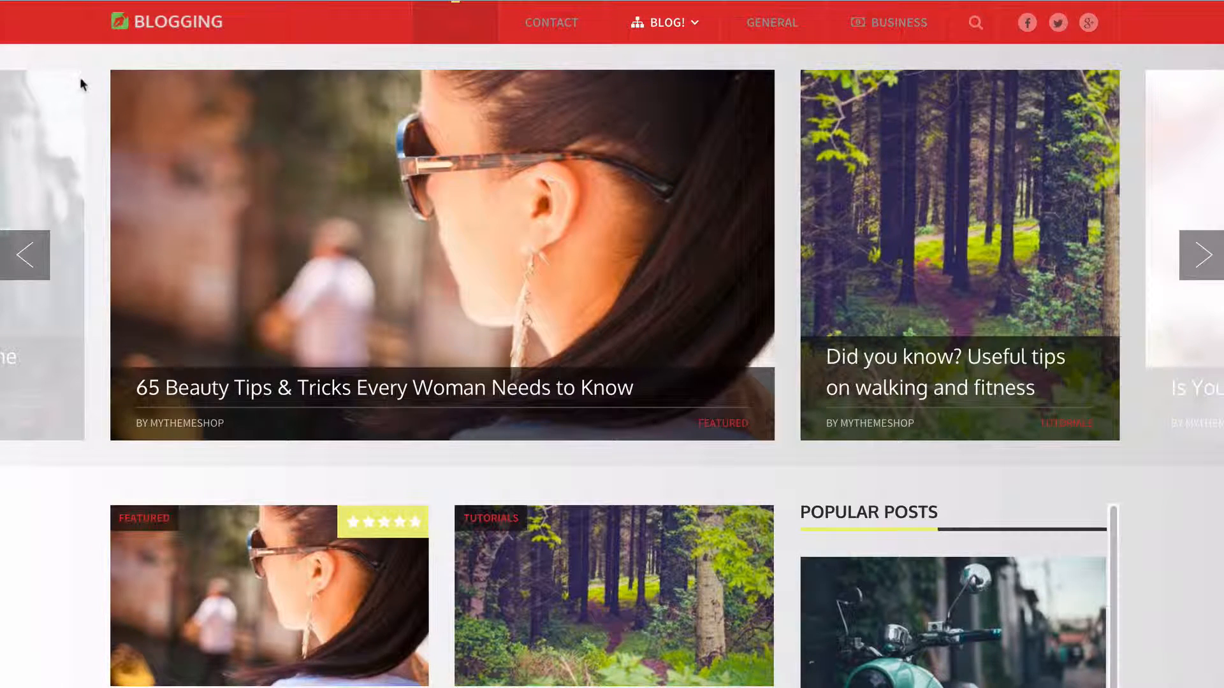
Reload the site's front page and browse through the slider posts to check the number of slides and their meta info.
key(F5)
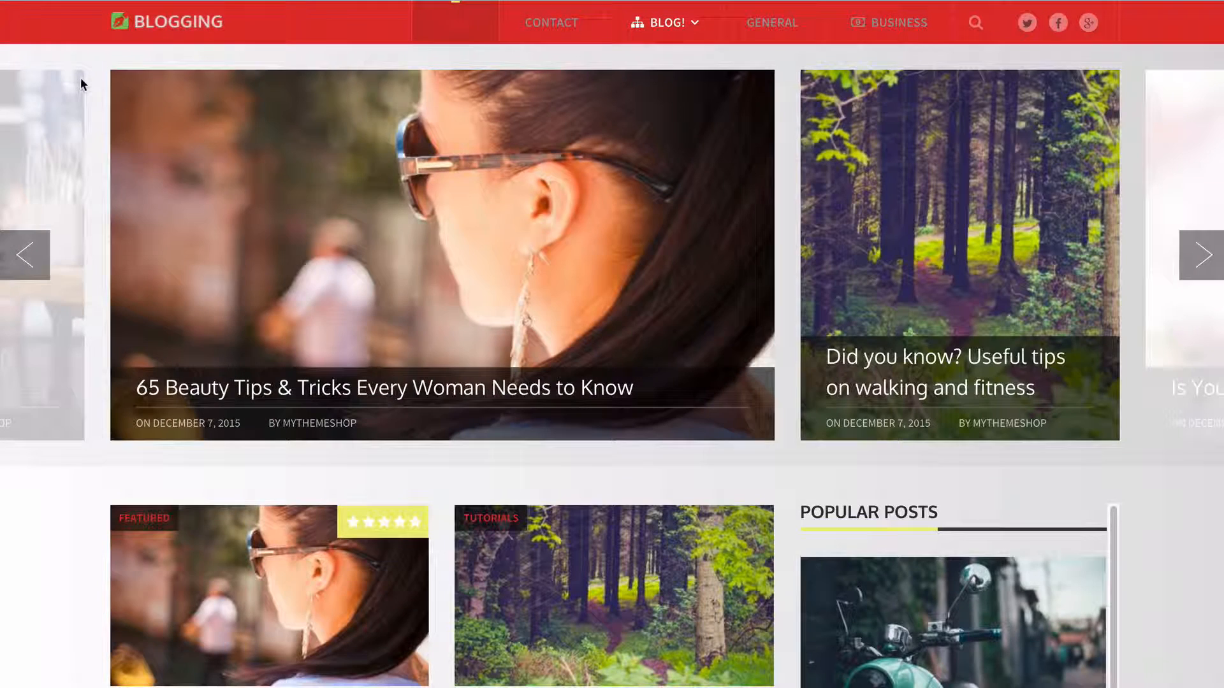
click(1195, 255)
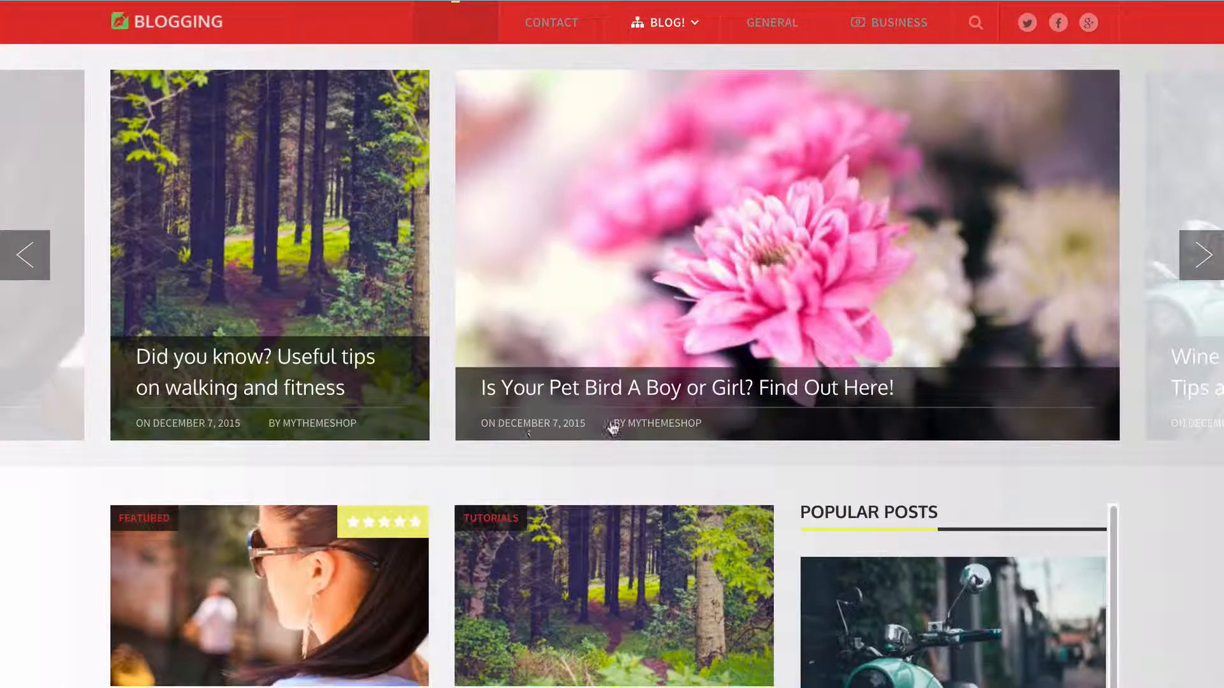
click(1203, 254)
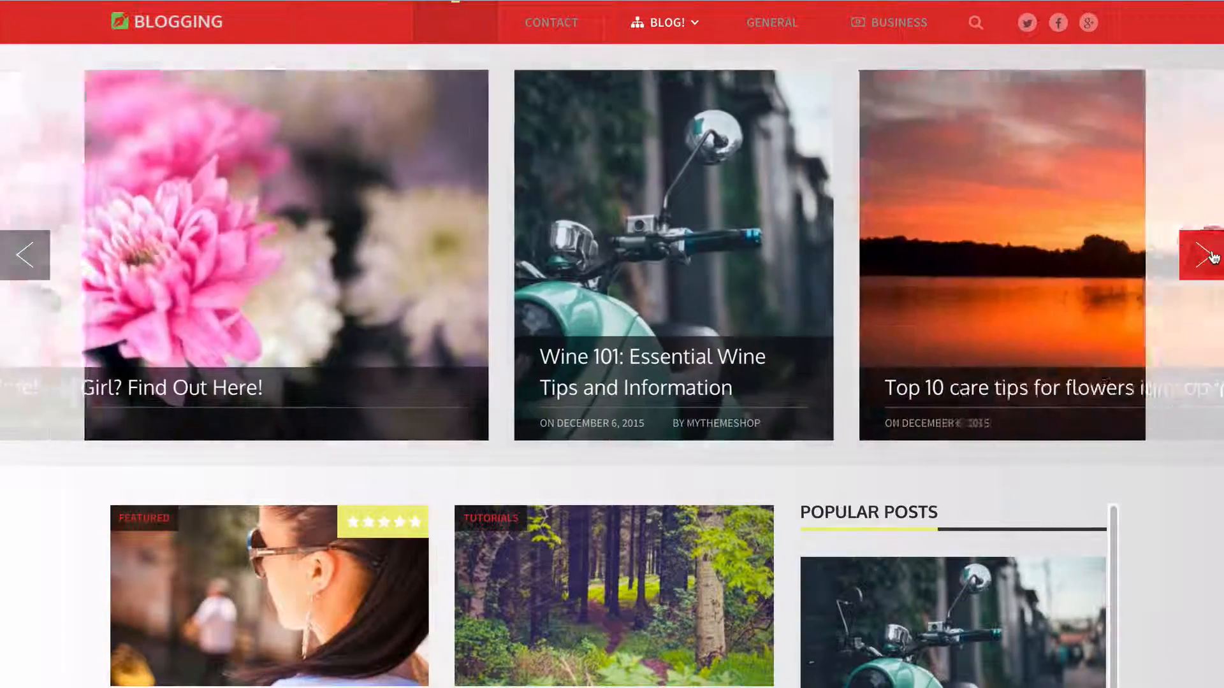
click(1212, 259)
click(1211, 262)
click(1211, 265)
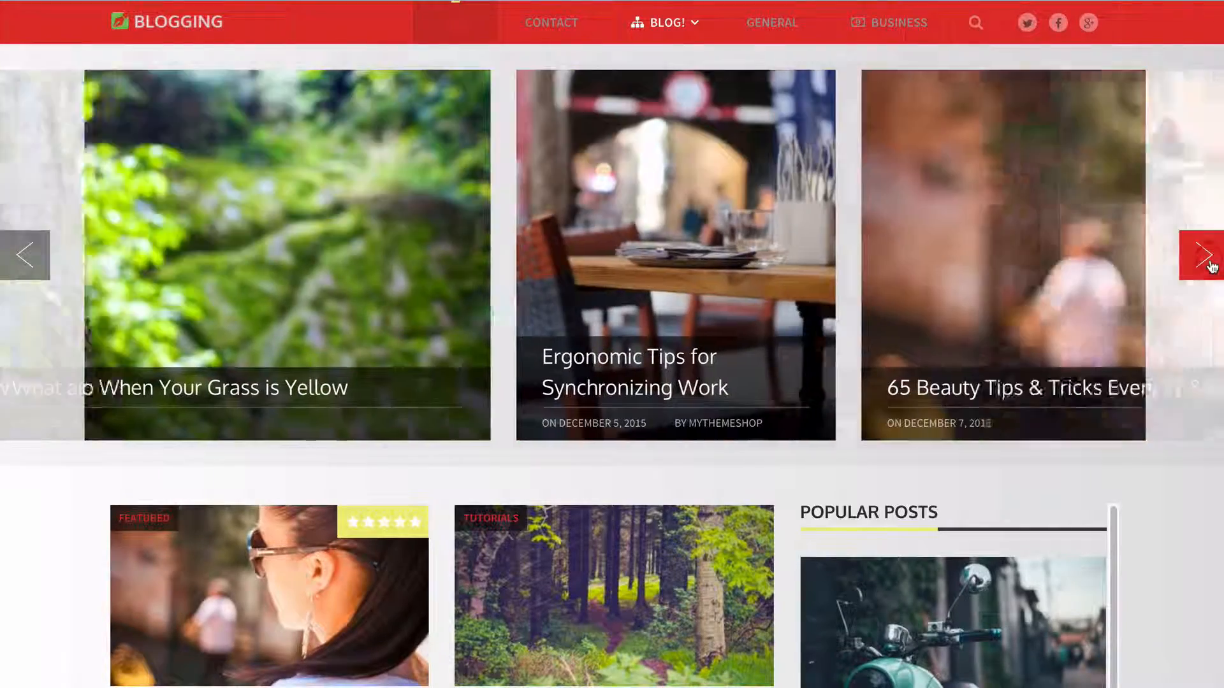
click(1211, 266)
click(1211, 266)
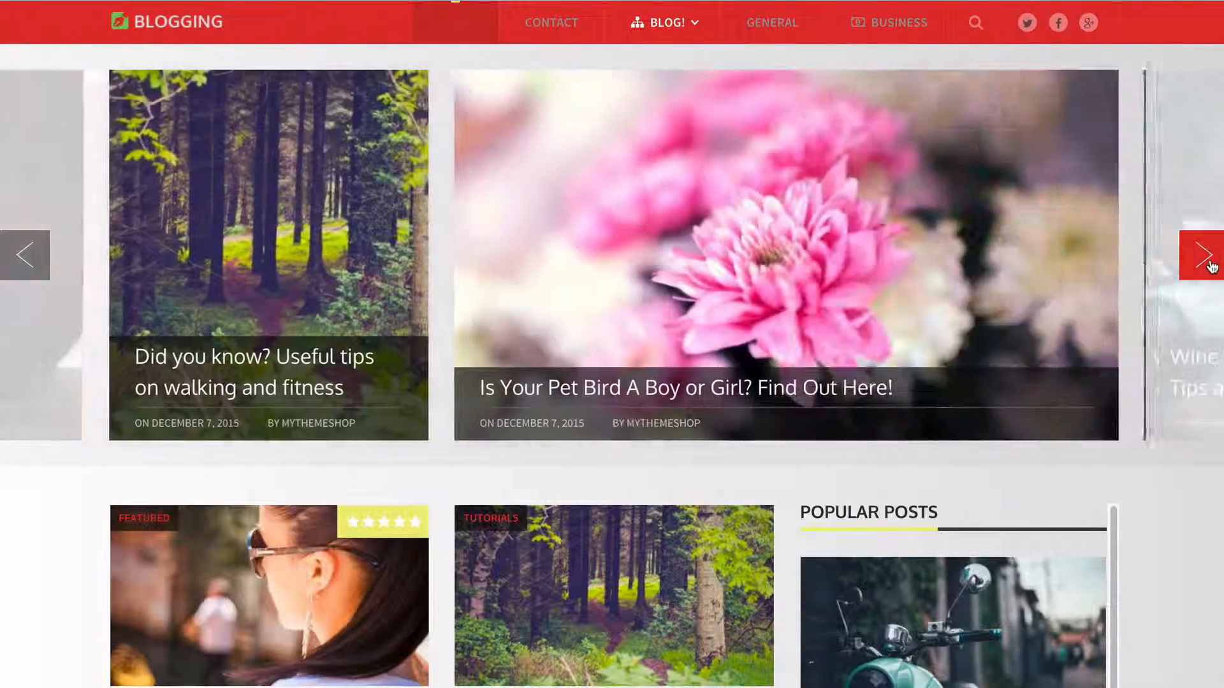
click(1211, 266)
click(1211, 266)
click(1211, 265)
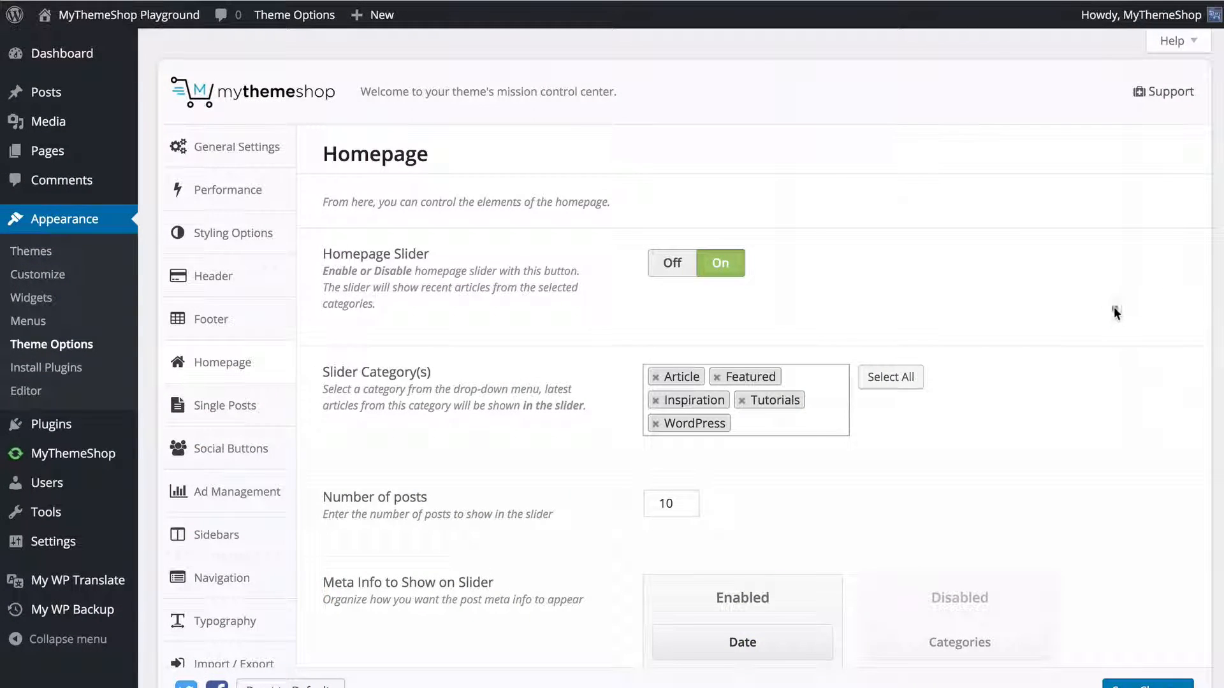
Change the Latest Posts section under Featured Categories to the Awesome category with 6 posts.
click(1114, 310)
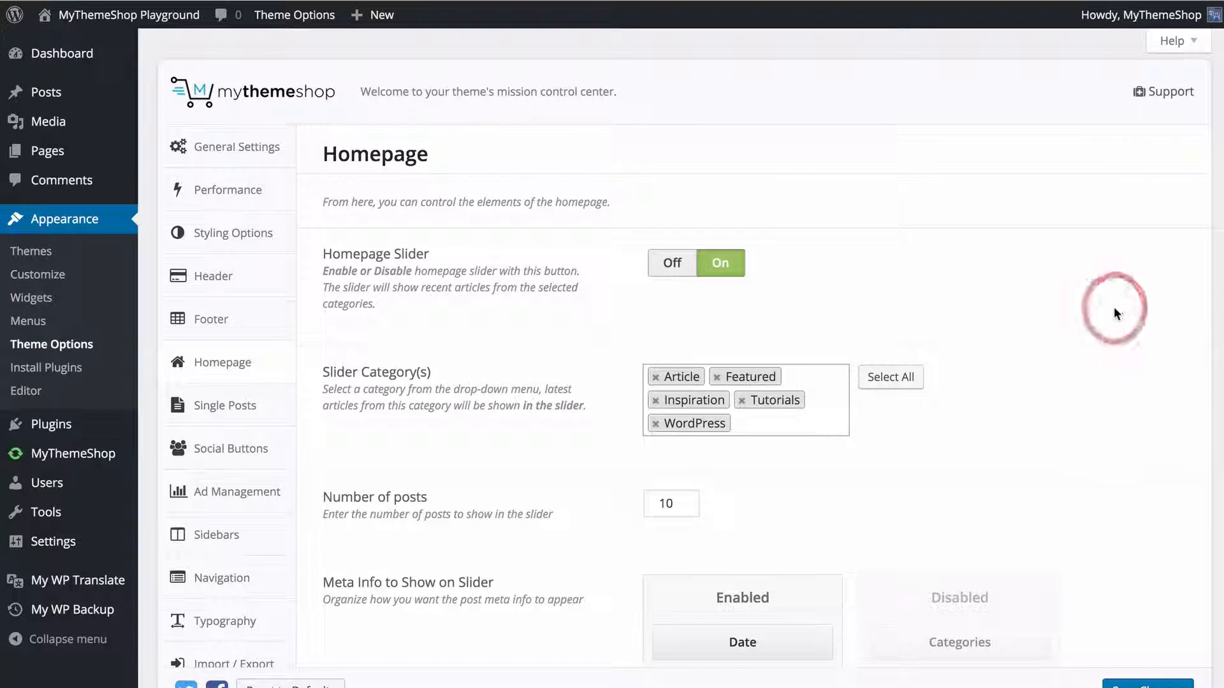
scroll(1109, 311, down, 10)
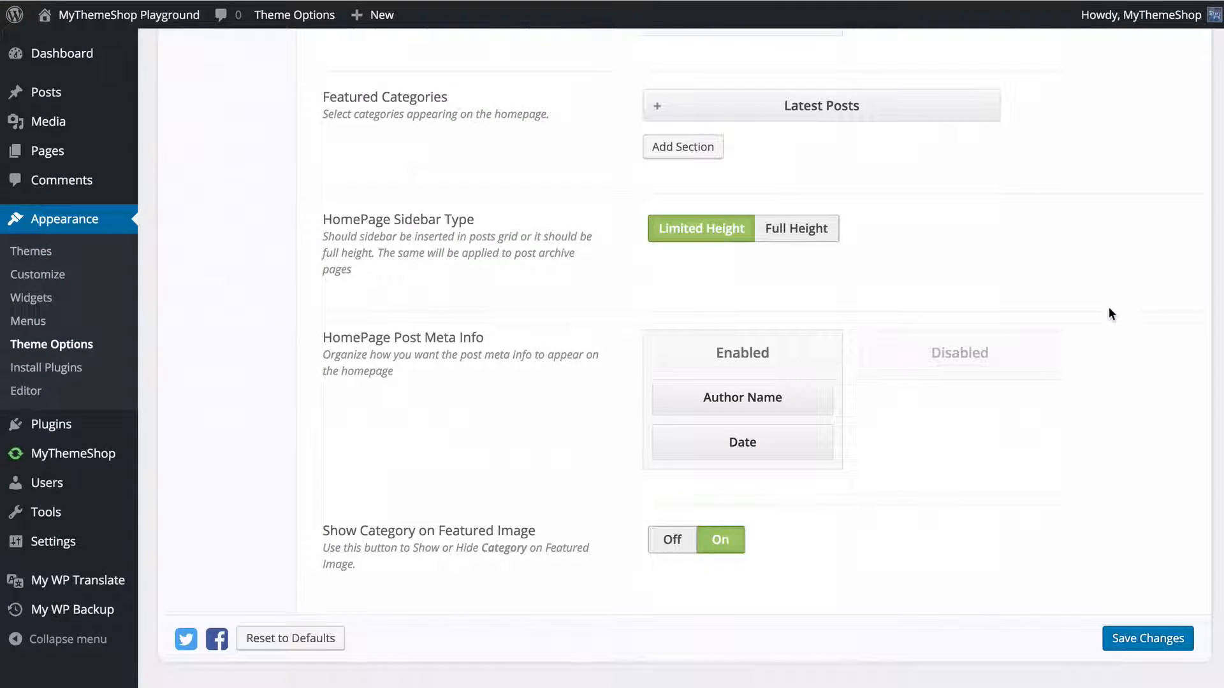
scroll(1068, 305, up, 1)
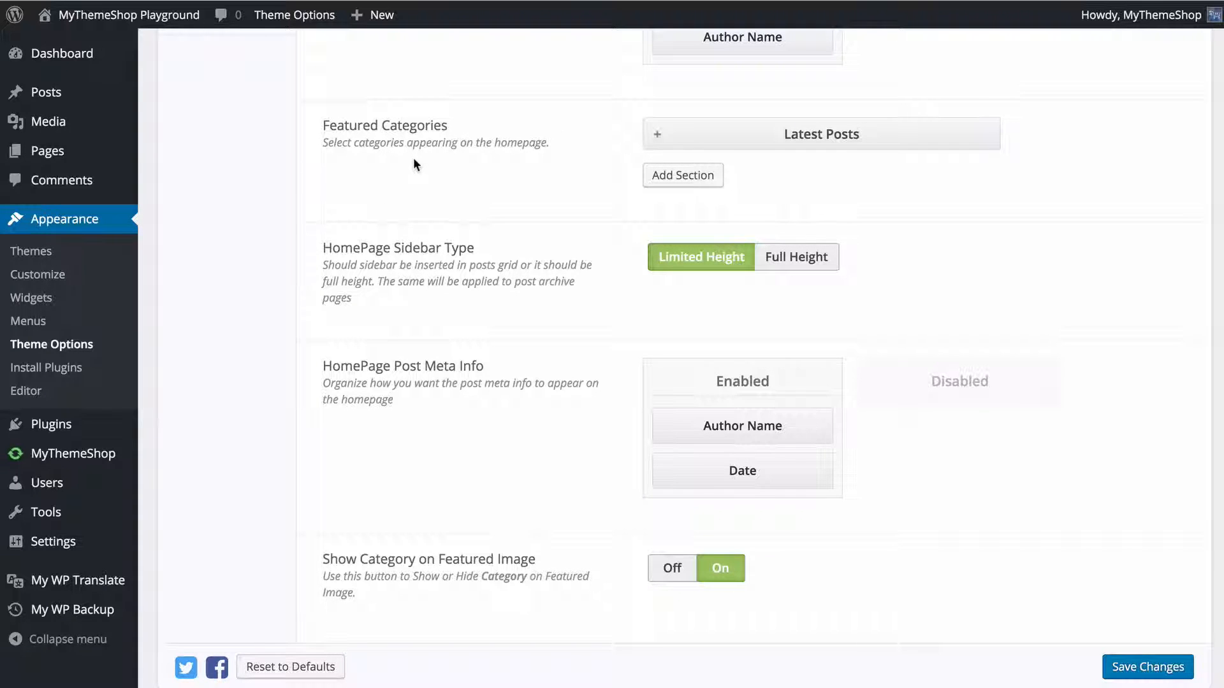
click(654, 135)
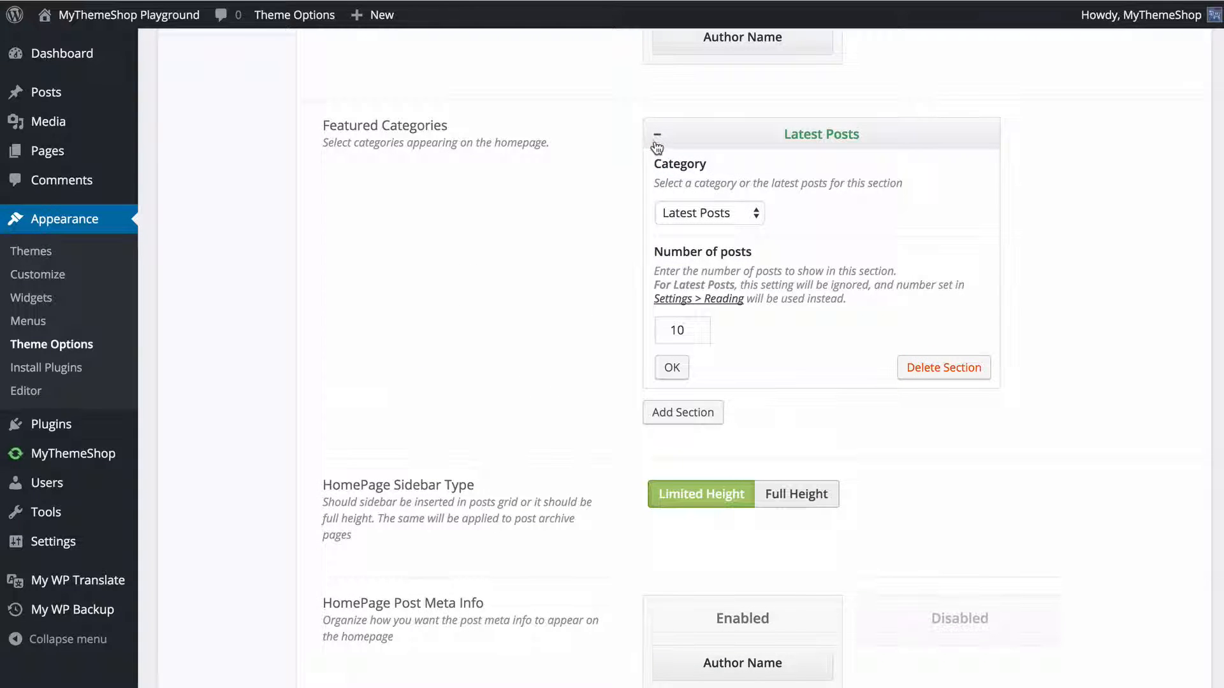
click(698, 215)
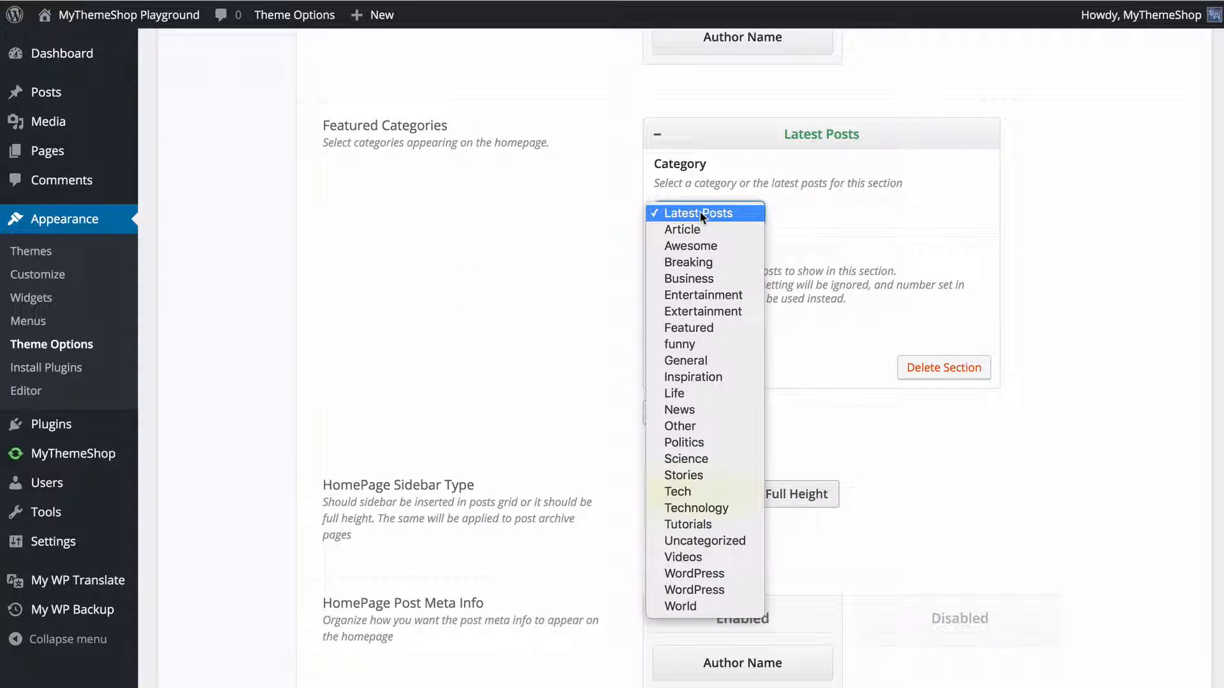
click(700, 215)
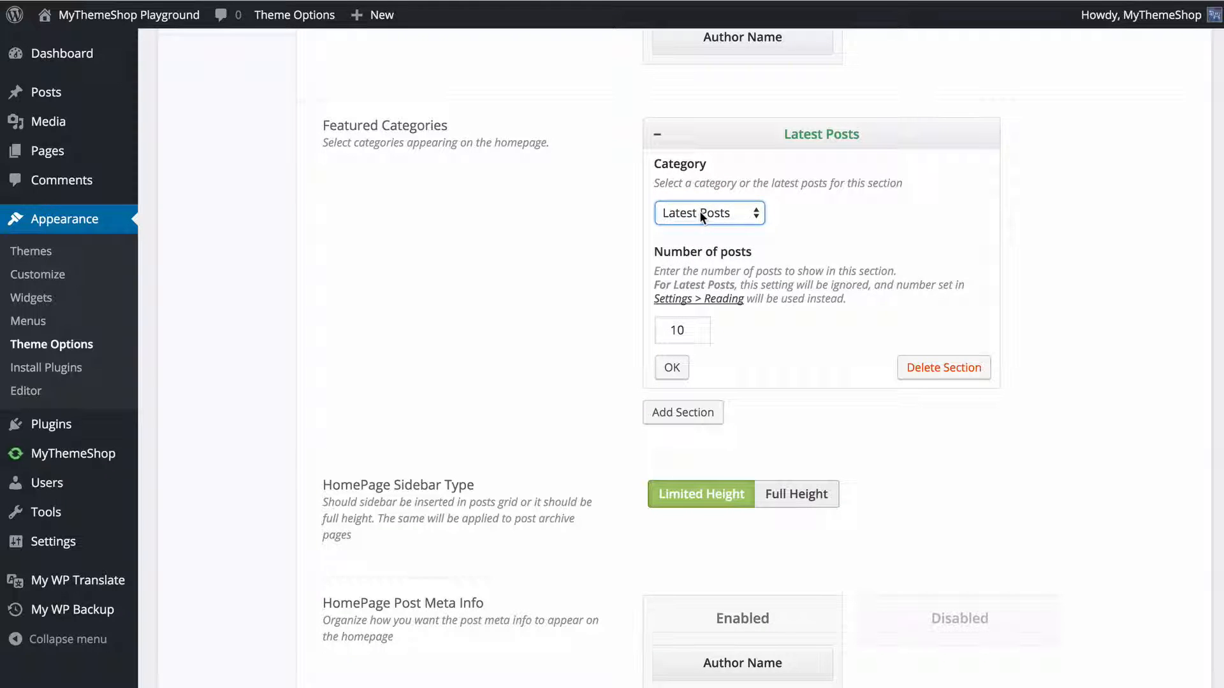
click(700, 214)
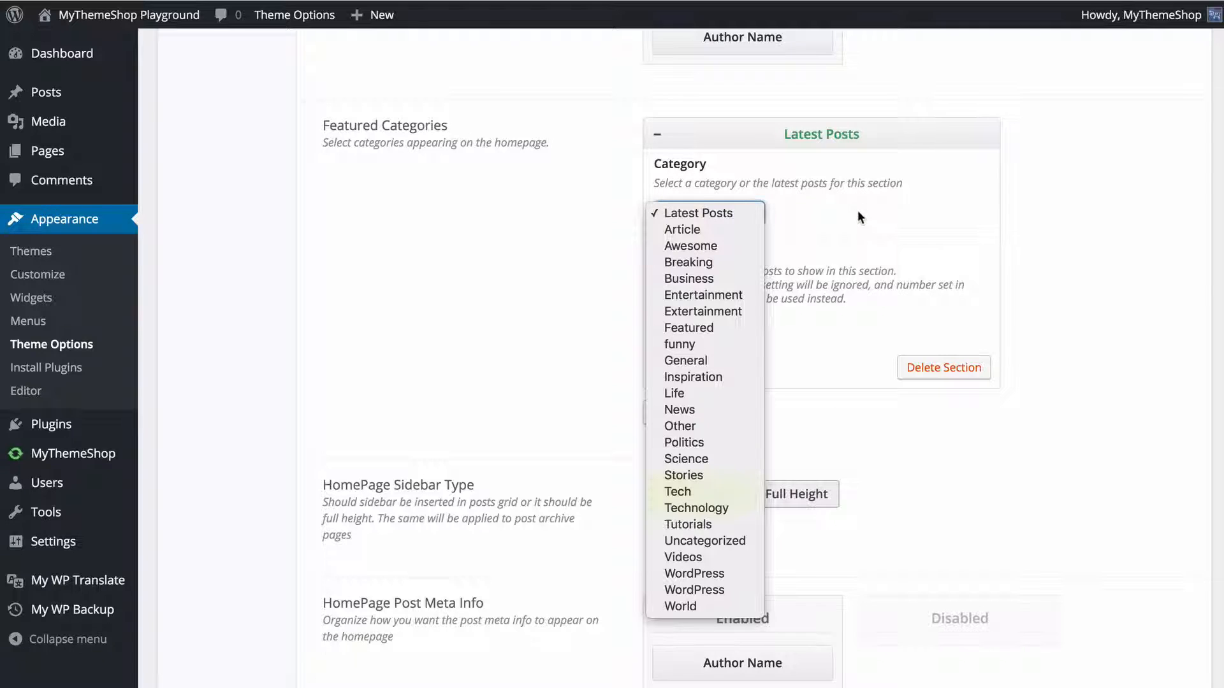
click(750, 247)
double_click(694, 330)
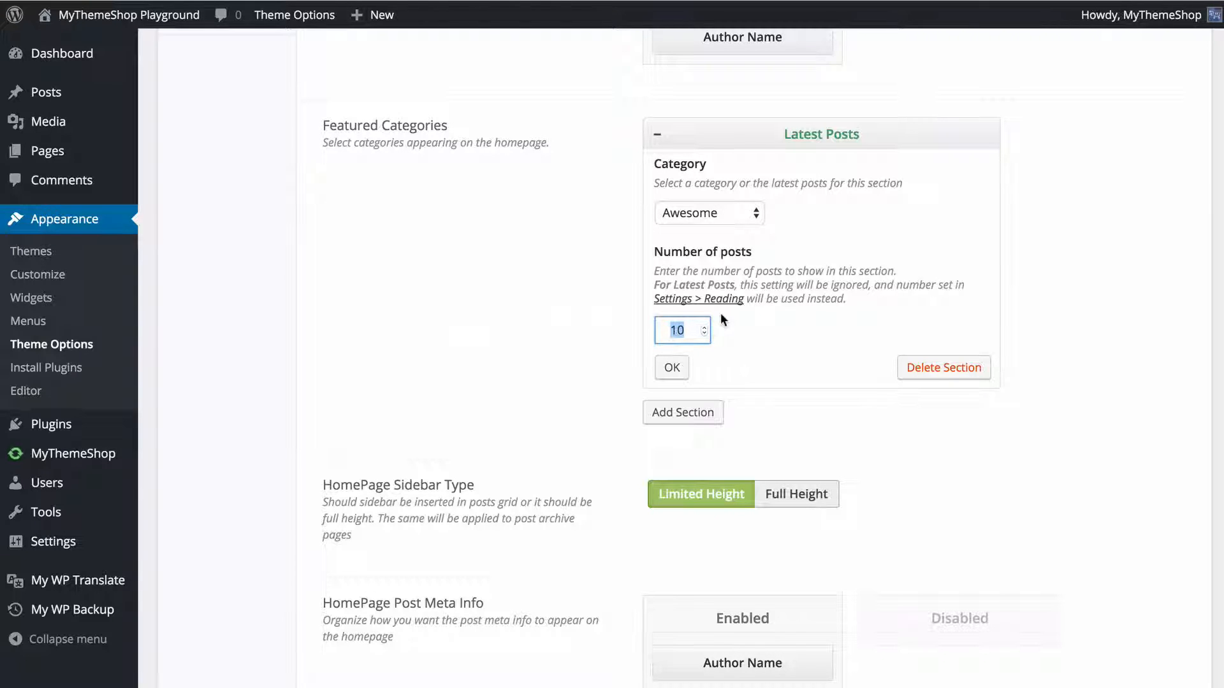
text(6)
click(760, 315)
click(676, 368)
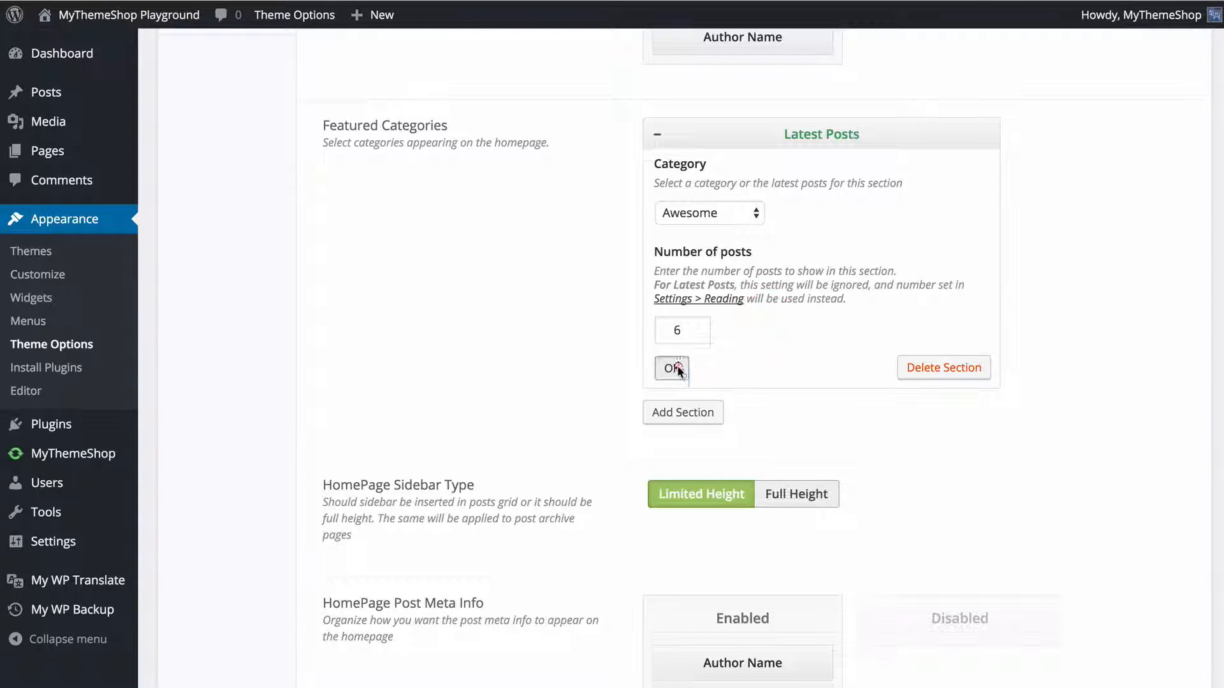
Add a featured homepage section for the Life category below the Awesome section.
click(698, 182)
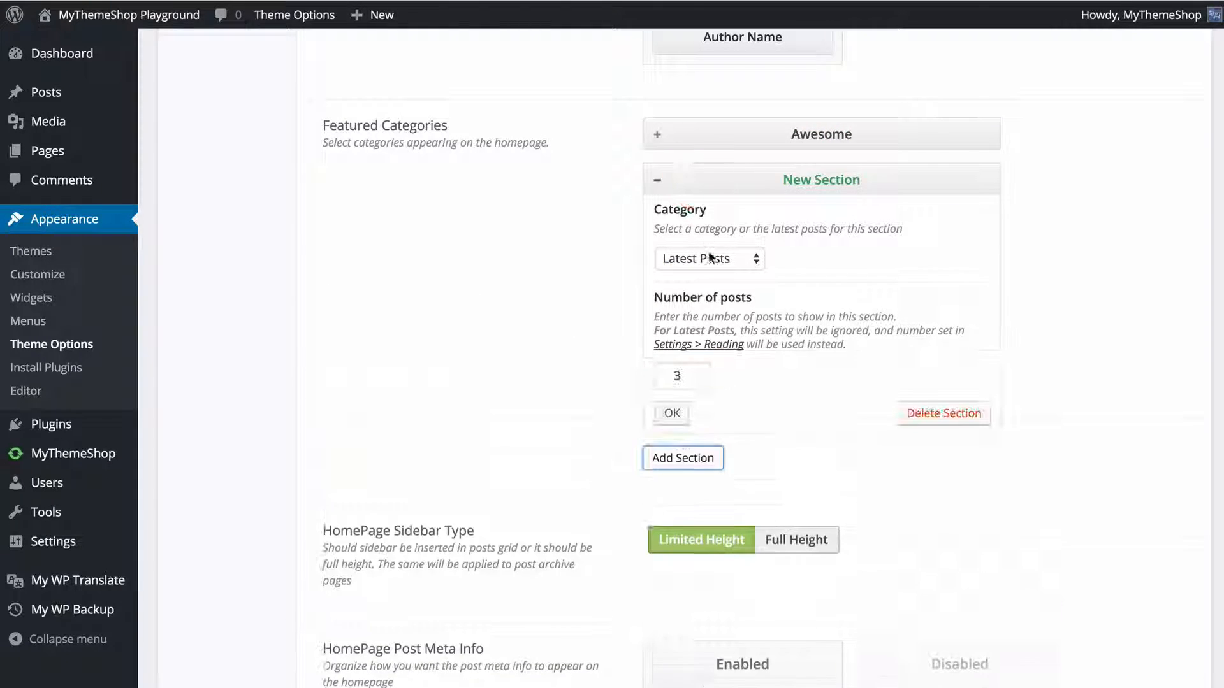
click(709, 258)
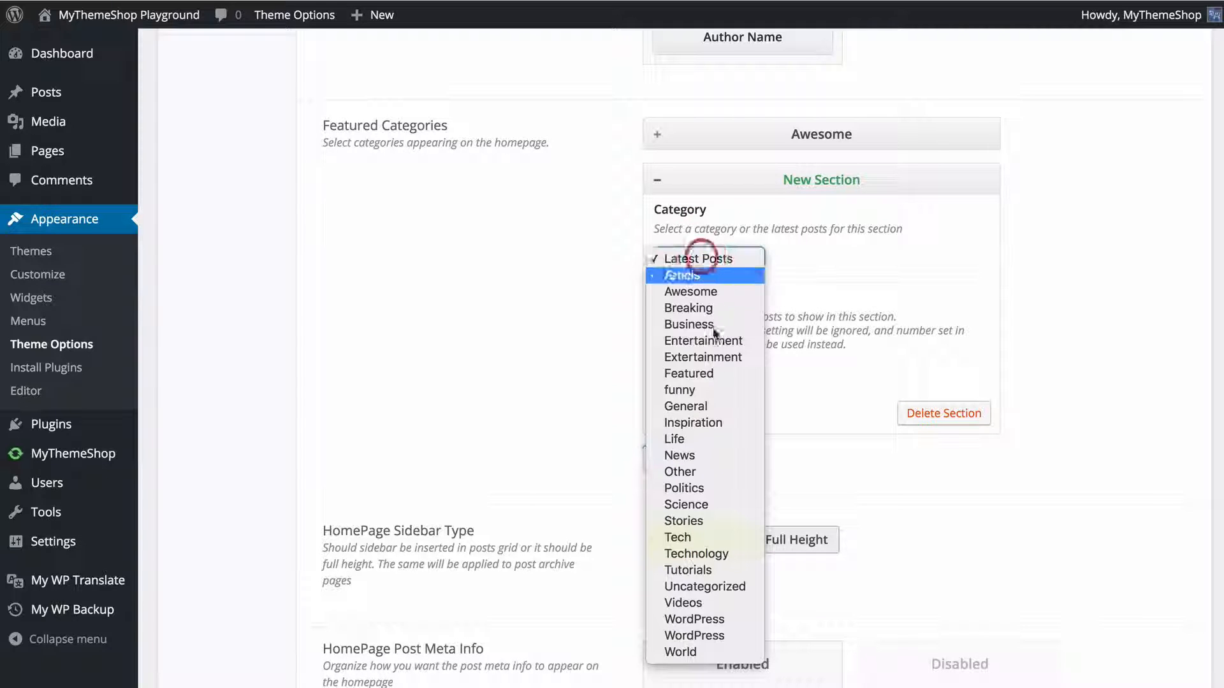
click(715, 437)
click(667, 414)
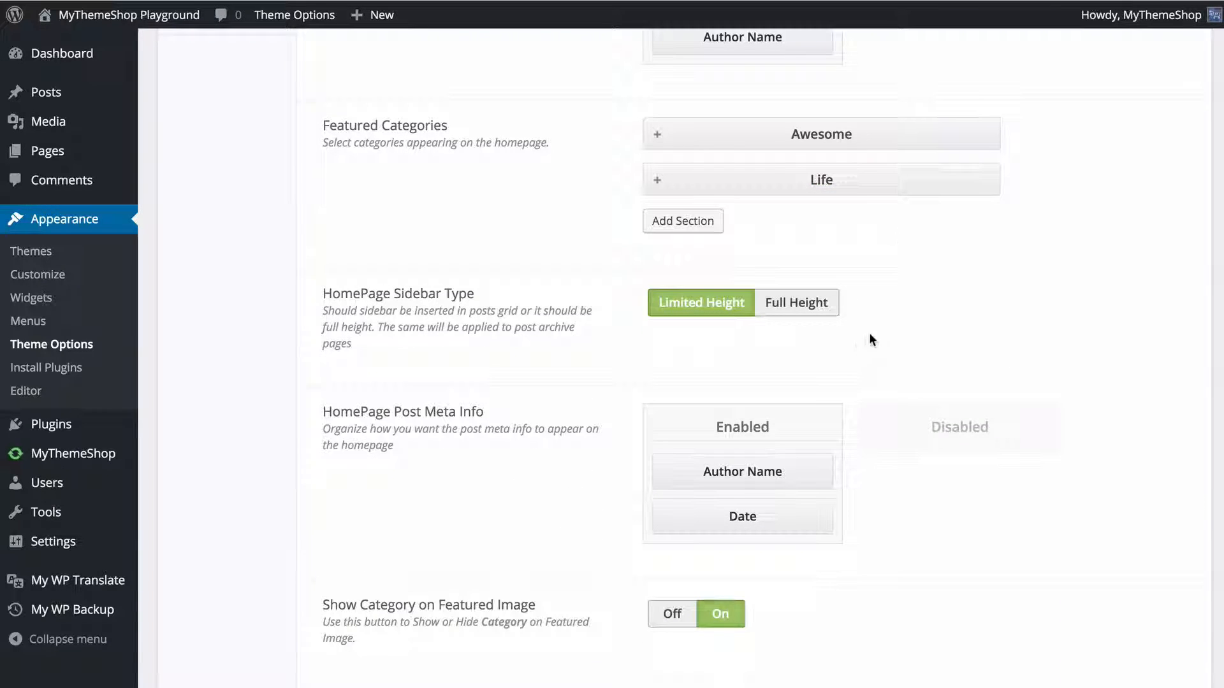
drag(844, 175, 813, 182)
Add a Latest Posts section to the homepage's Featured Categories below Life, with the number of posts set to 6.
click(701, 222)
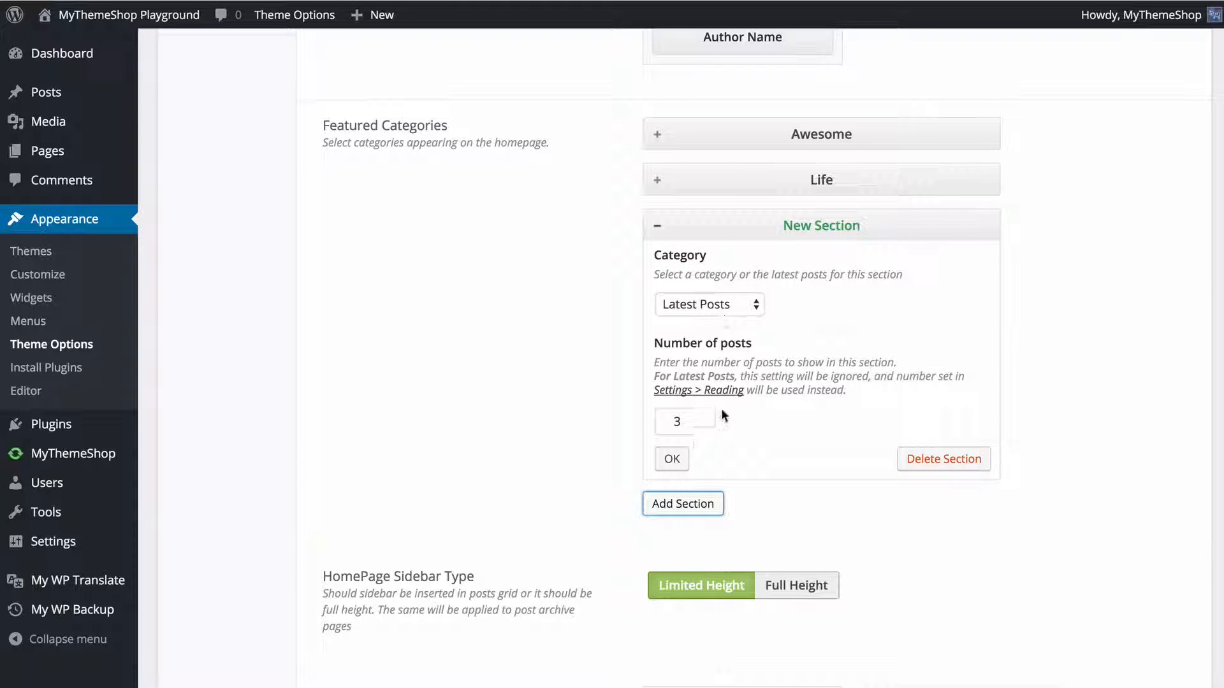
double_click(690, 424)
text(6)
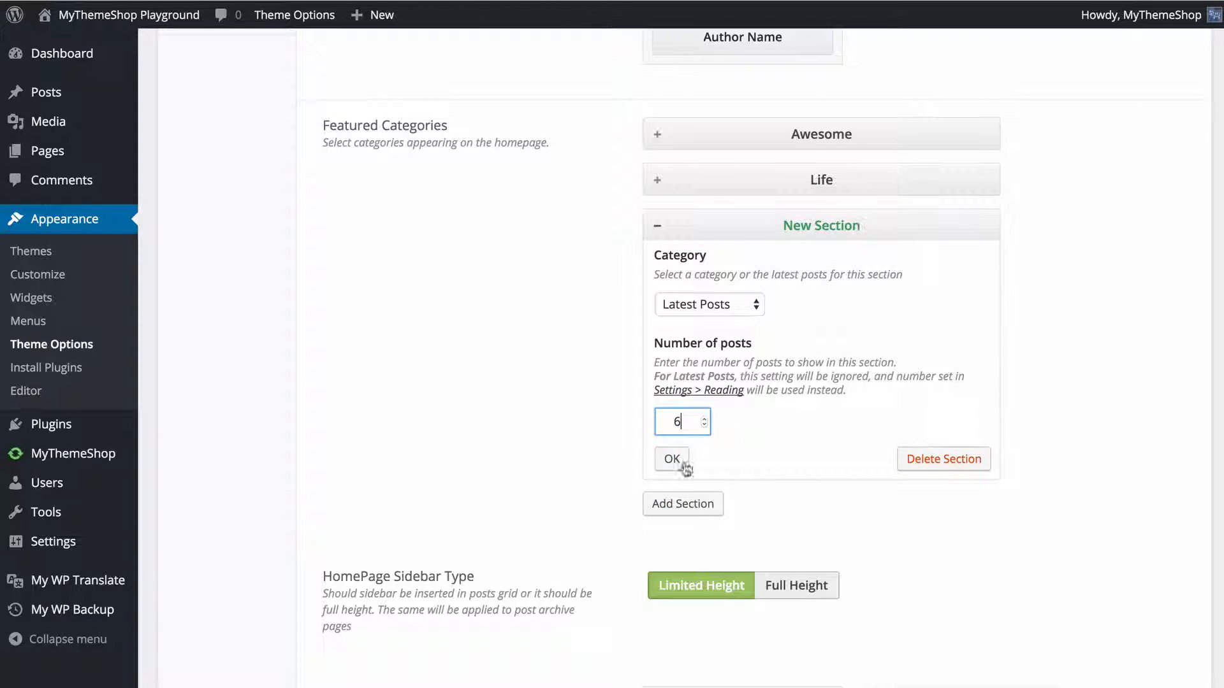
click(670, 457)
Try the Full Height option for the homepage sidebar type and switch back to Limited Height.
scroll(824, 253, down, 2)
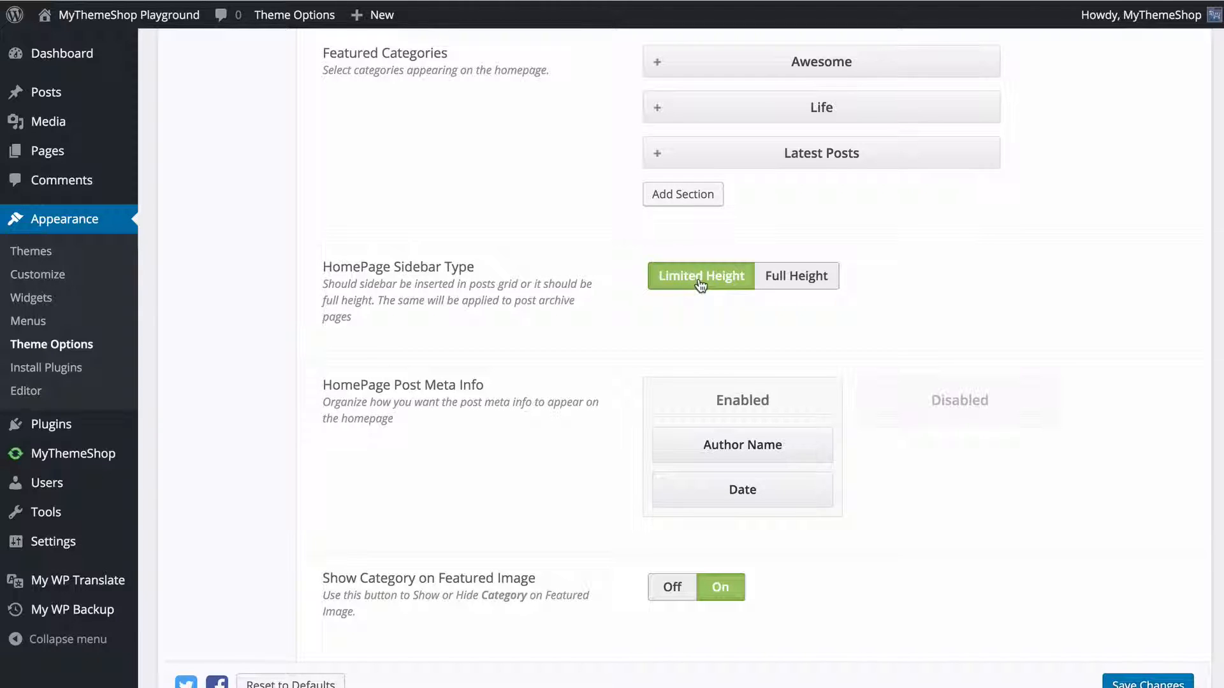
click(802, 281)
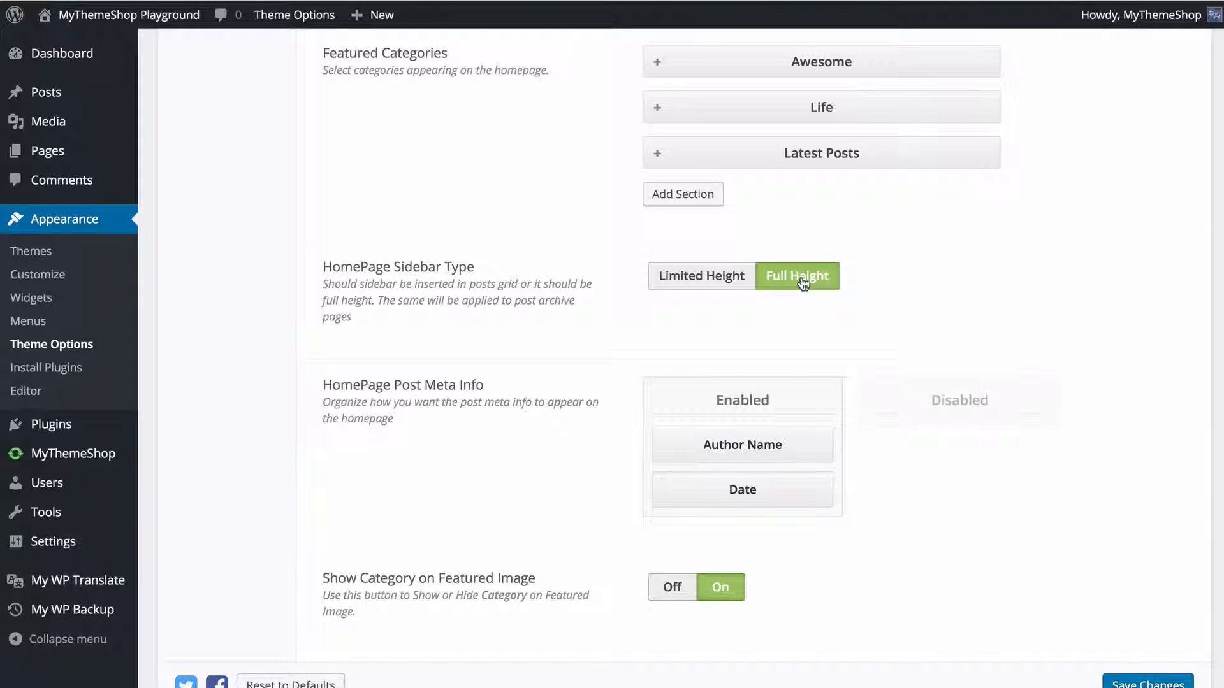
click(734, 277)
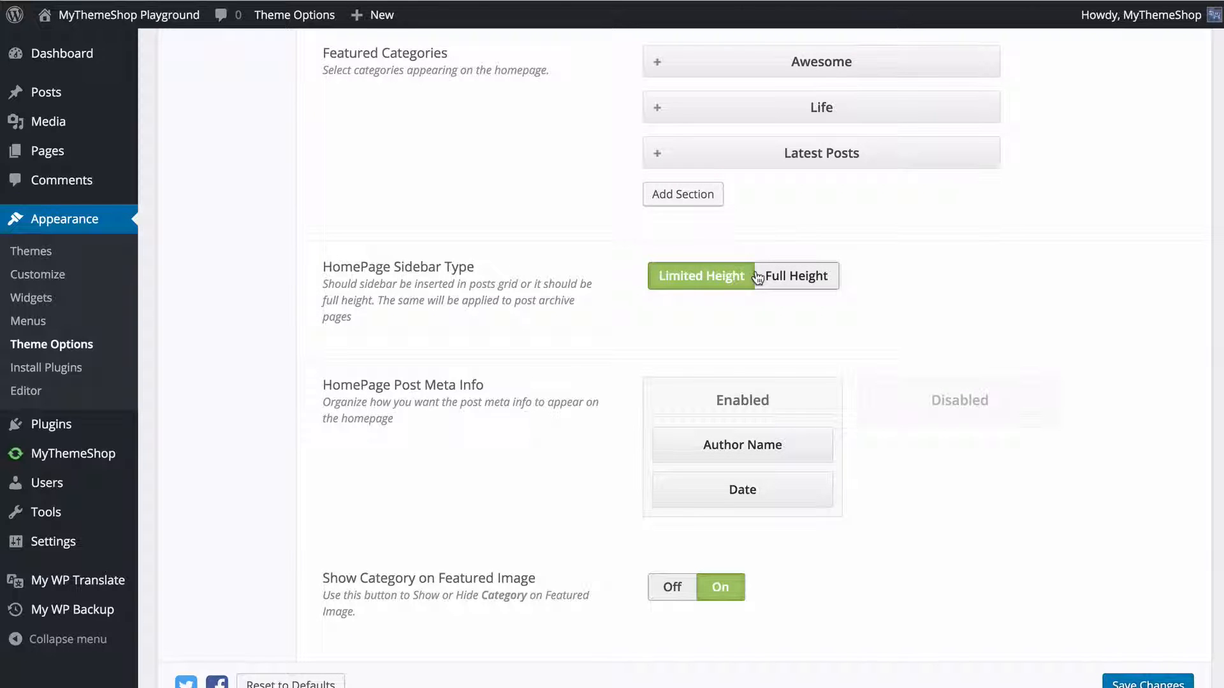
Place Date above Author Name in the HomePage Post Meta Info, keep Show Category on Featured Image on, and save the theme options.
scroll(757, 281, down, 1)
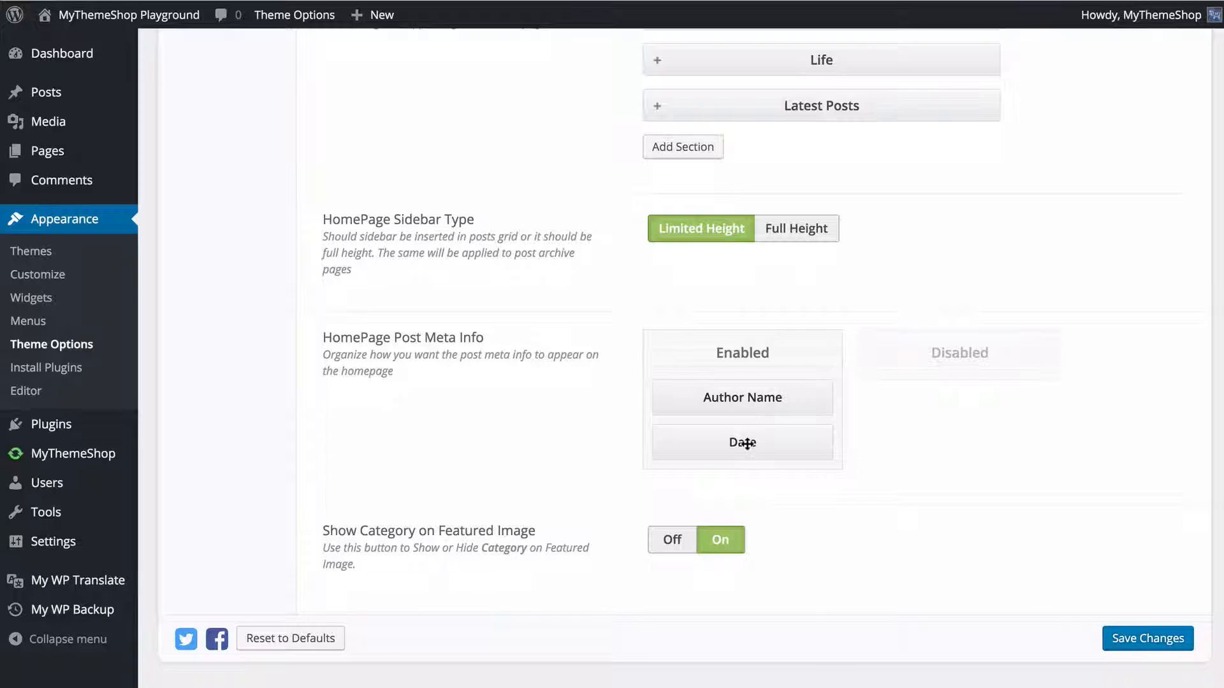
mouse_move(748, 445)
mouse_down()
mouse_move(932, 383)
mouse_move(822, 454)
mouse_move(770, 448)
mouse_up()
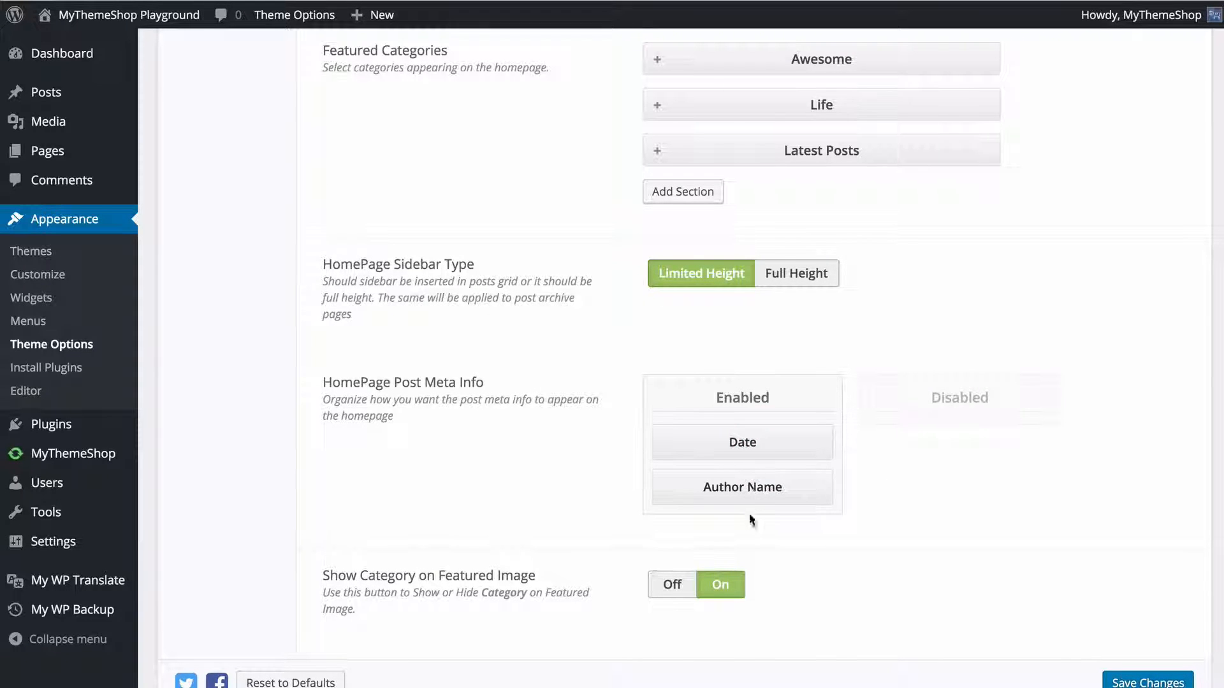
scroll(749, 510, down, 2)
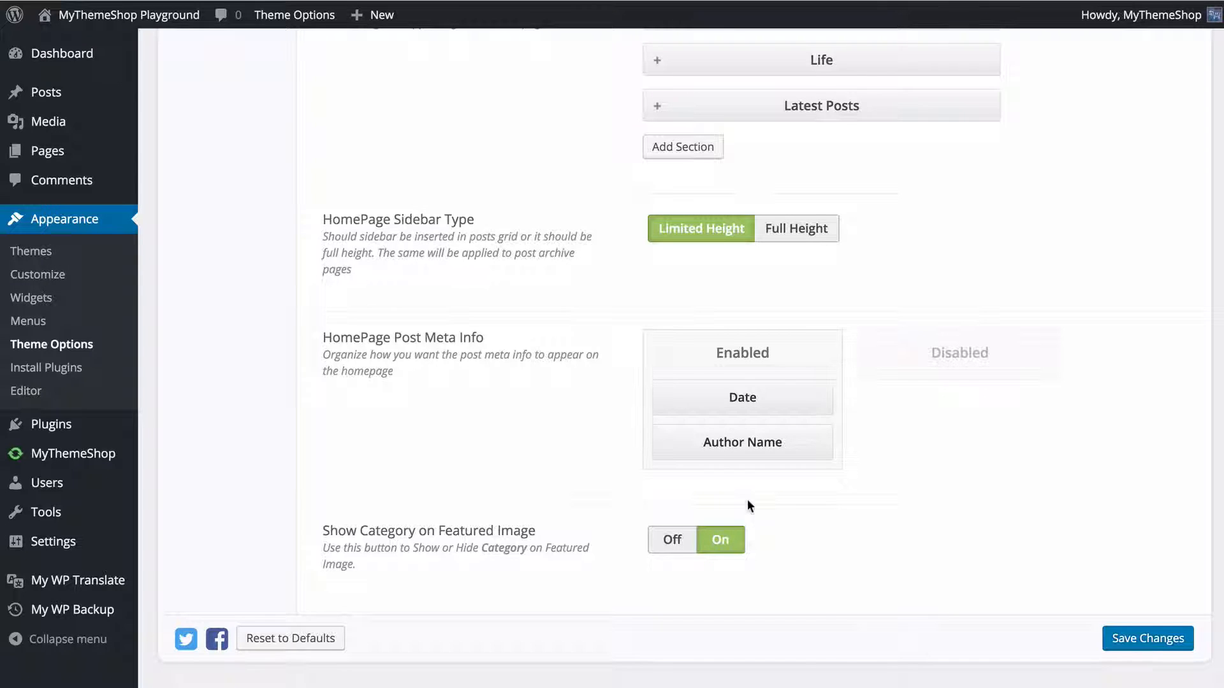
click(695, 540)
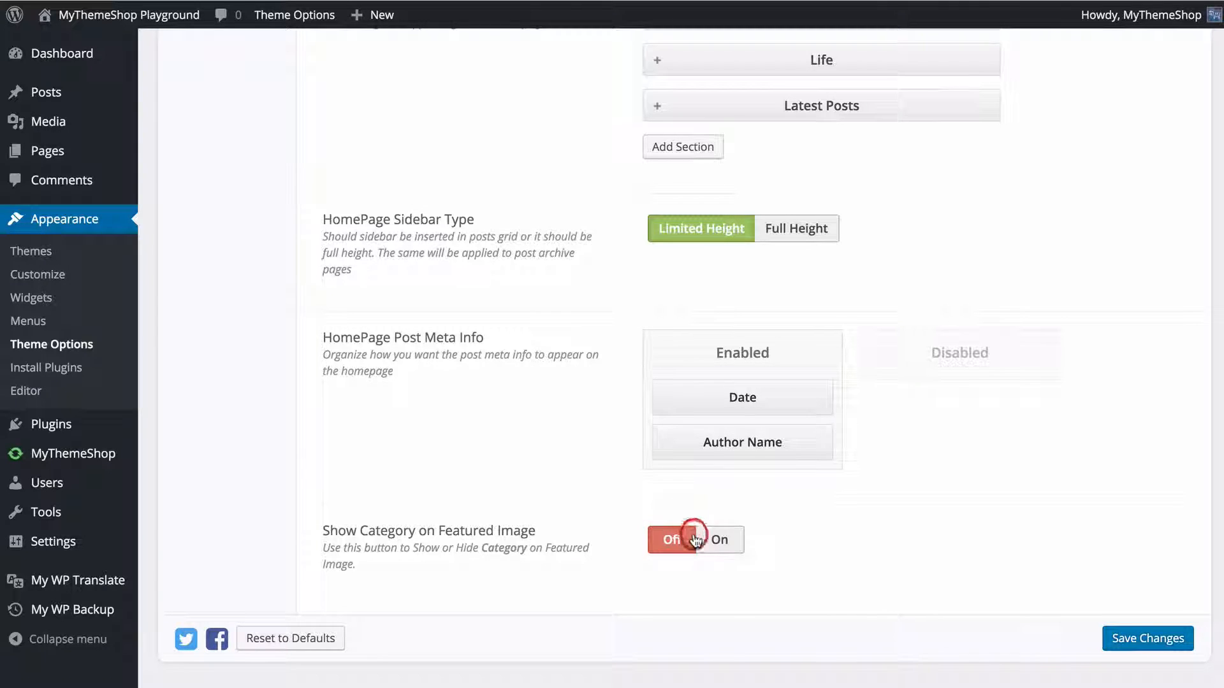
click(718, 540)
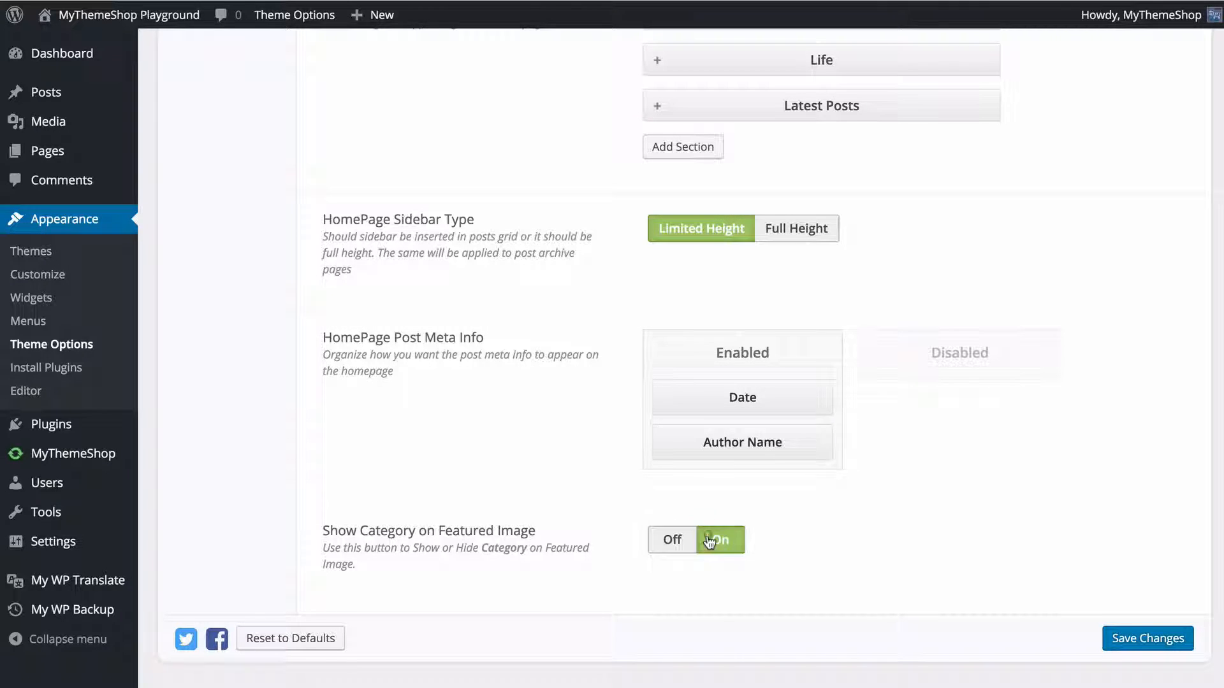
click(1167, 645)
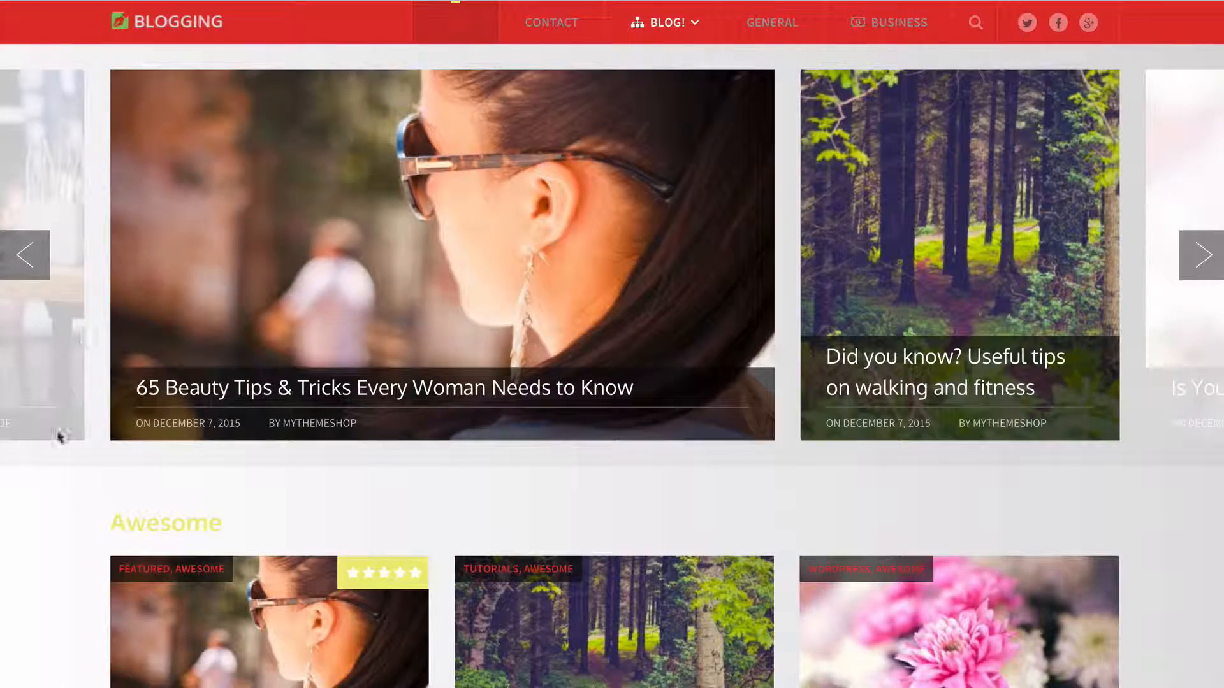
Look through the site's front page to check the featured category sections, post meta info and sidebar layout.
scroll(304, 447, down, 1)
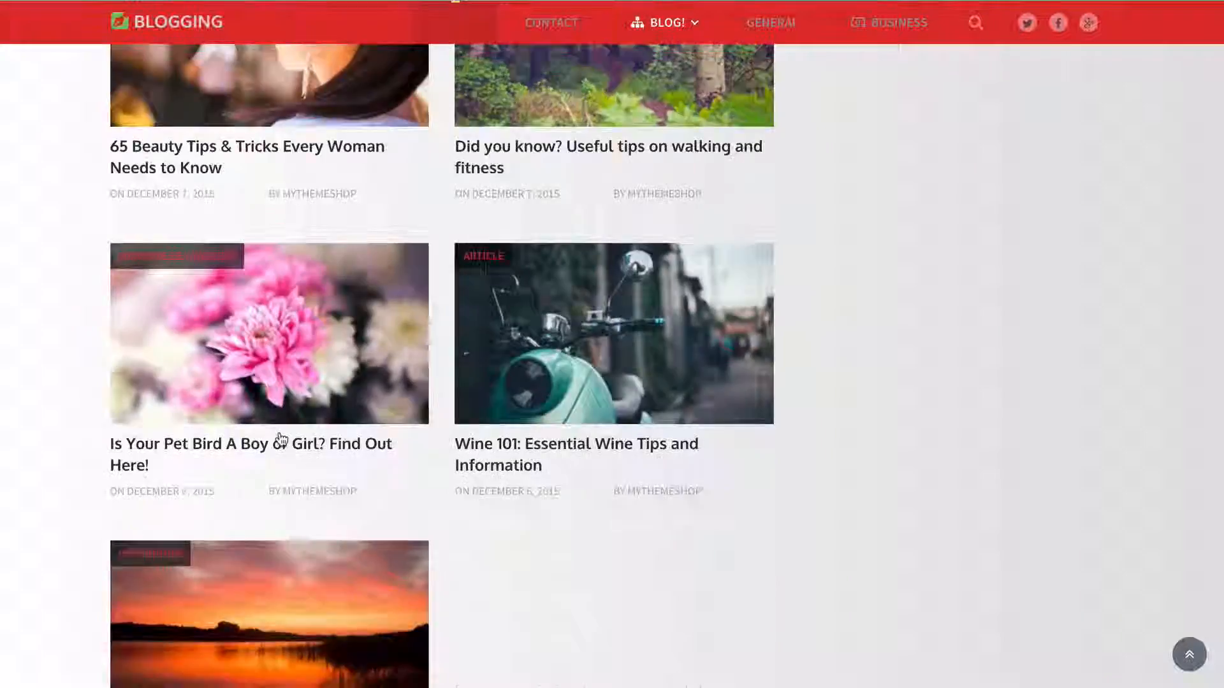
scroll(279, 438, down, 2)
scroll(236, 347, down, 2)
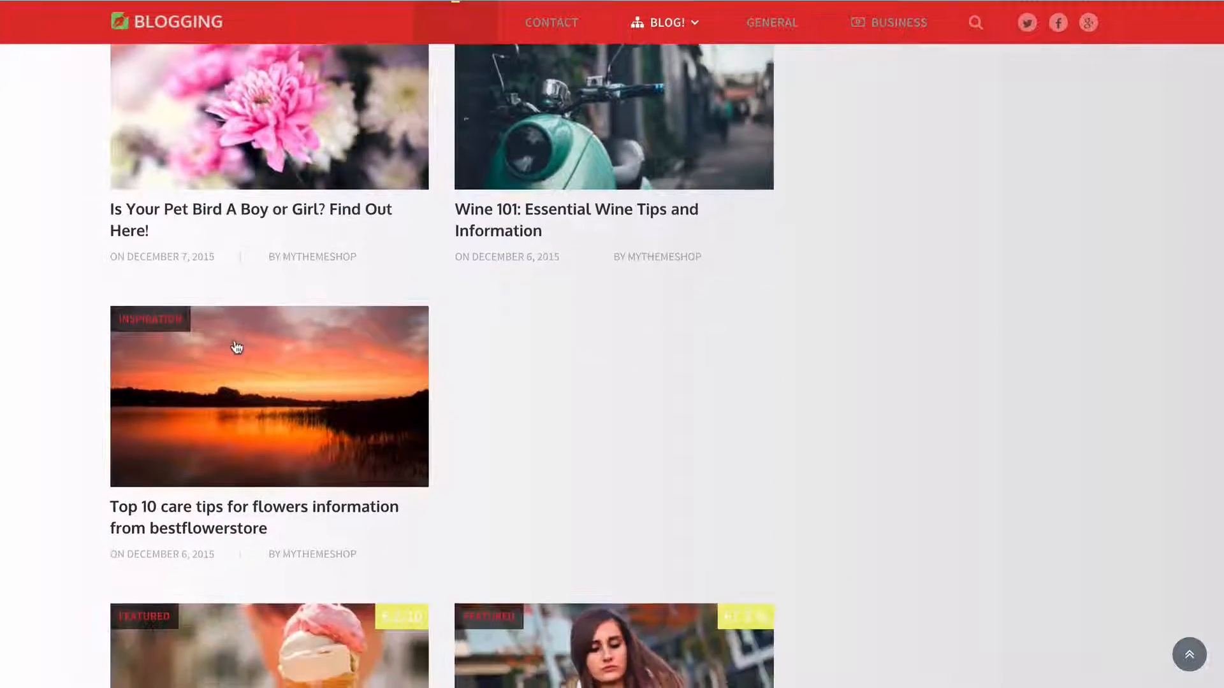
scroll(237, 348, down, 10)
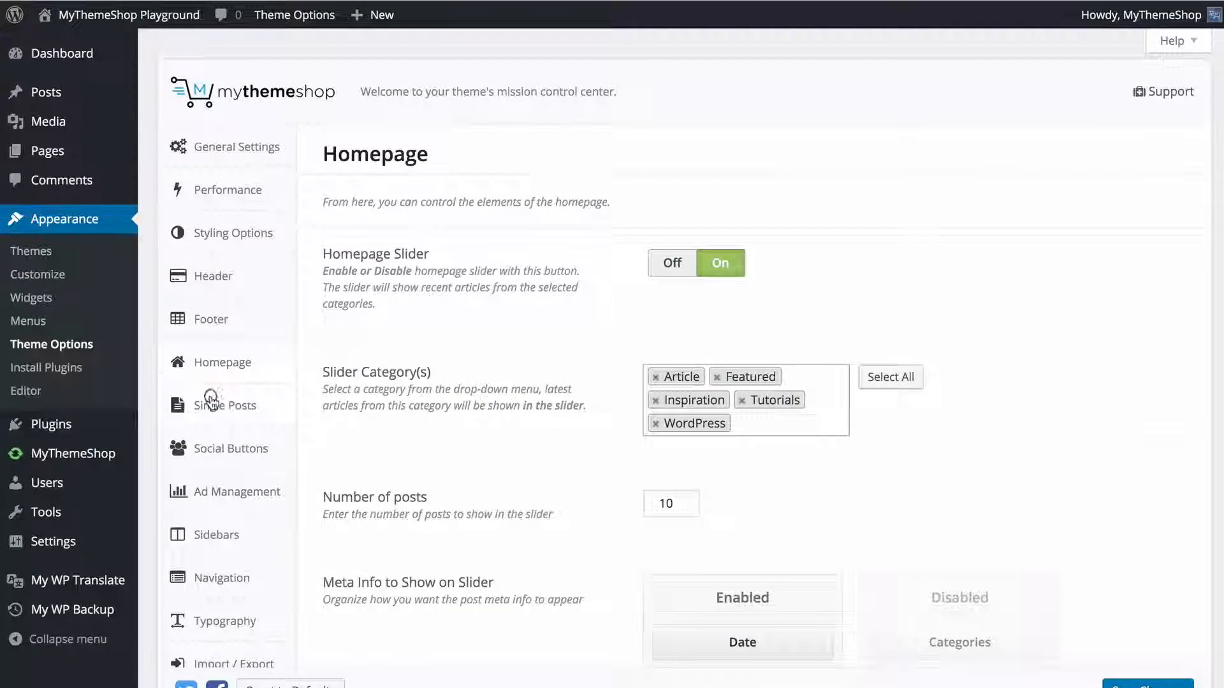
Open the Single Posts theme options and toggle Breadcrumbs off and back on.
click(220, 394)
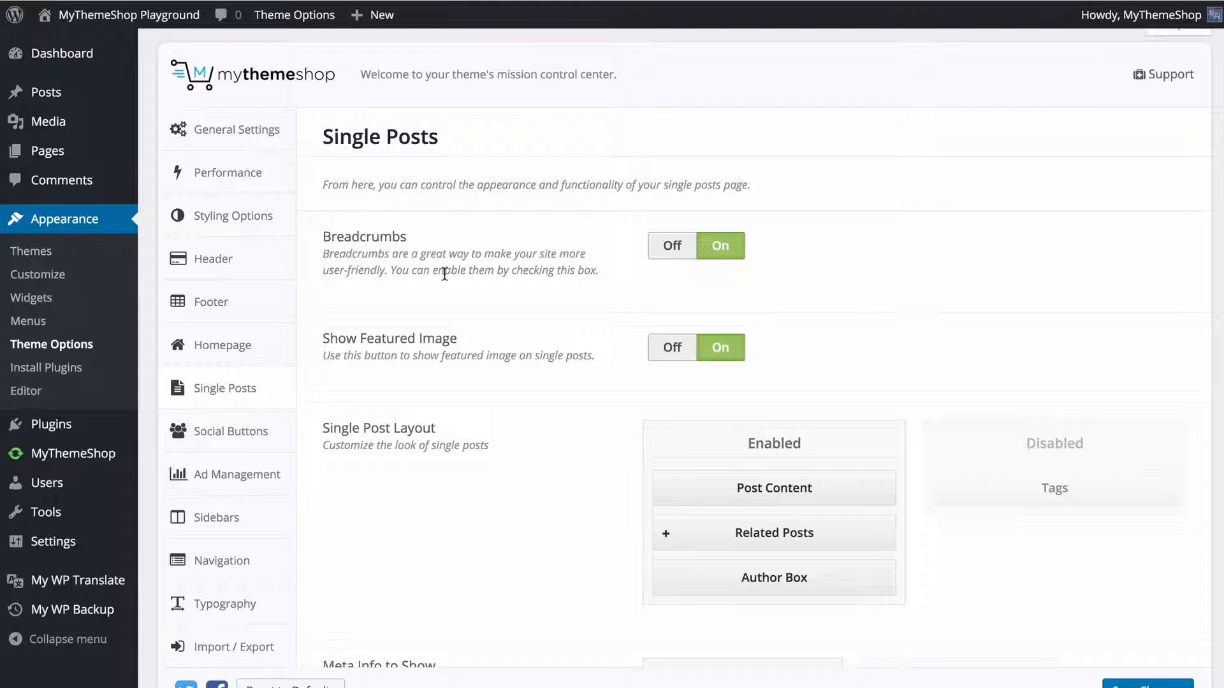
click(682, 245)
click(718, 244)
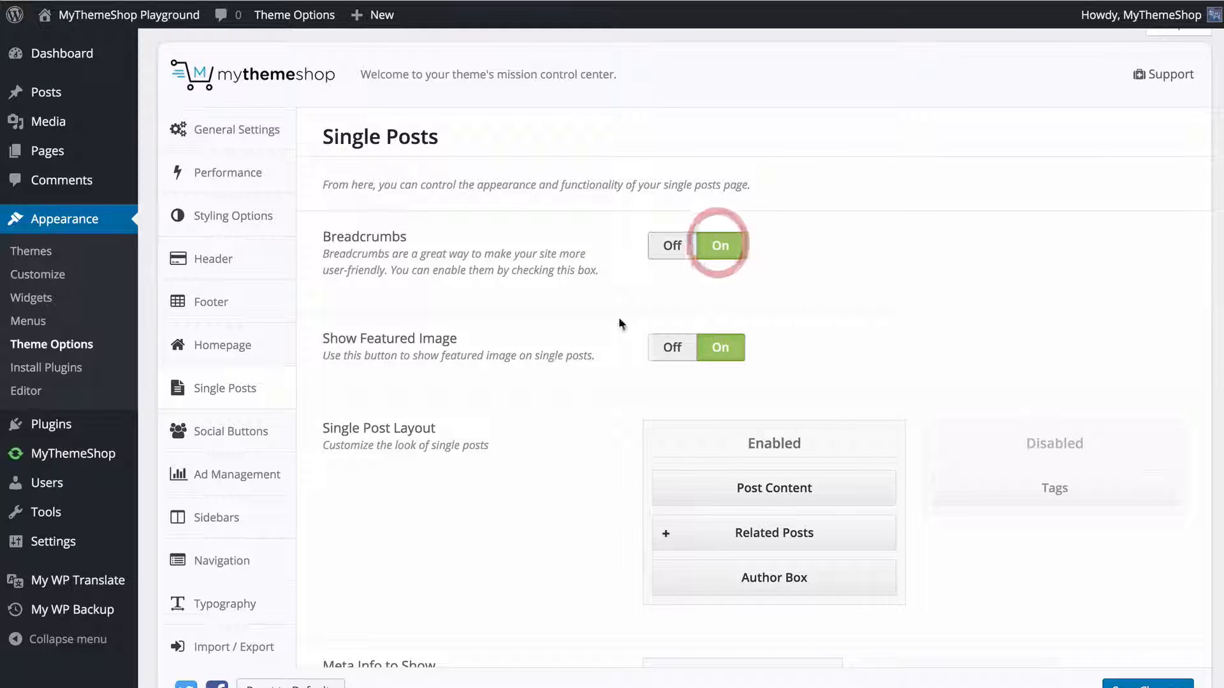
Move Author Box above Related Posts in the Single Post Layout and review the taxonomy and post-count settings of Related Posts.
scroll(612, 324, down, 3)
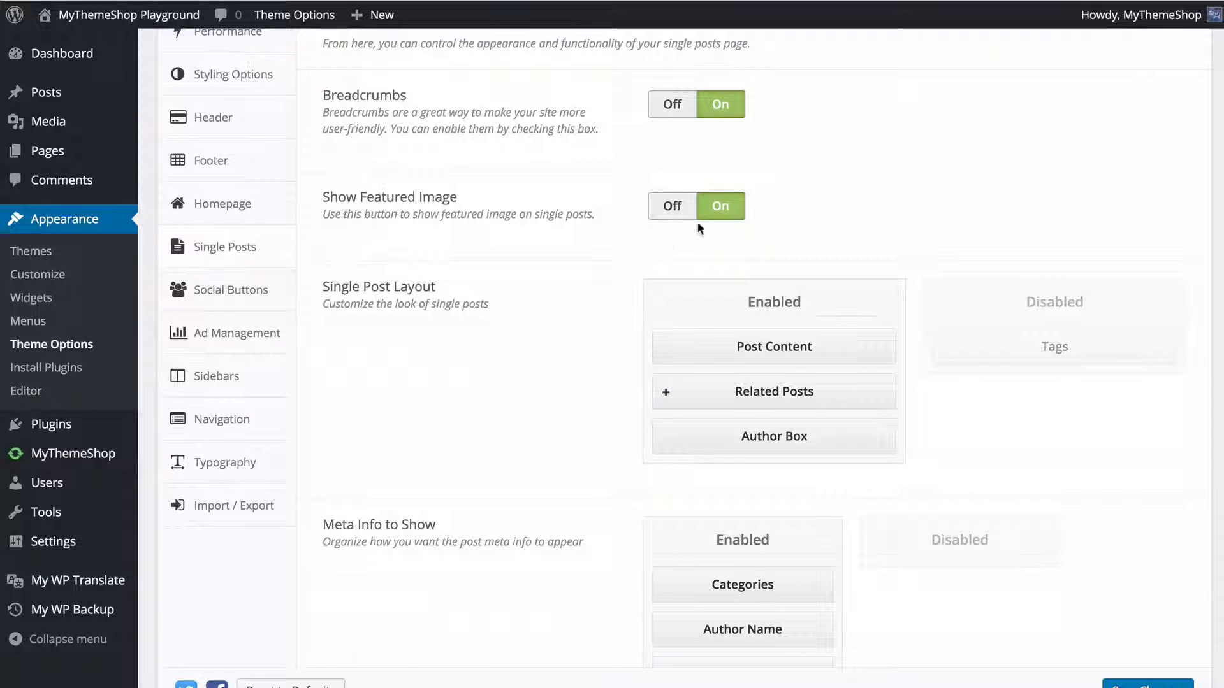
scroll(406, 246, down, 1)
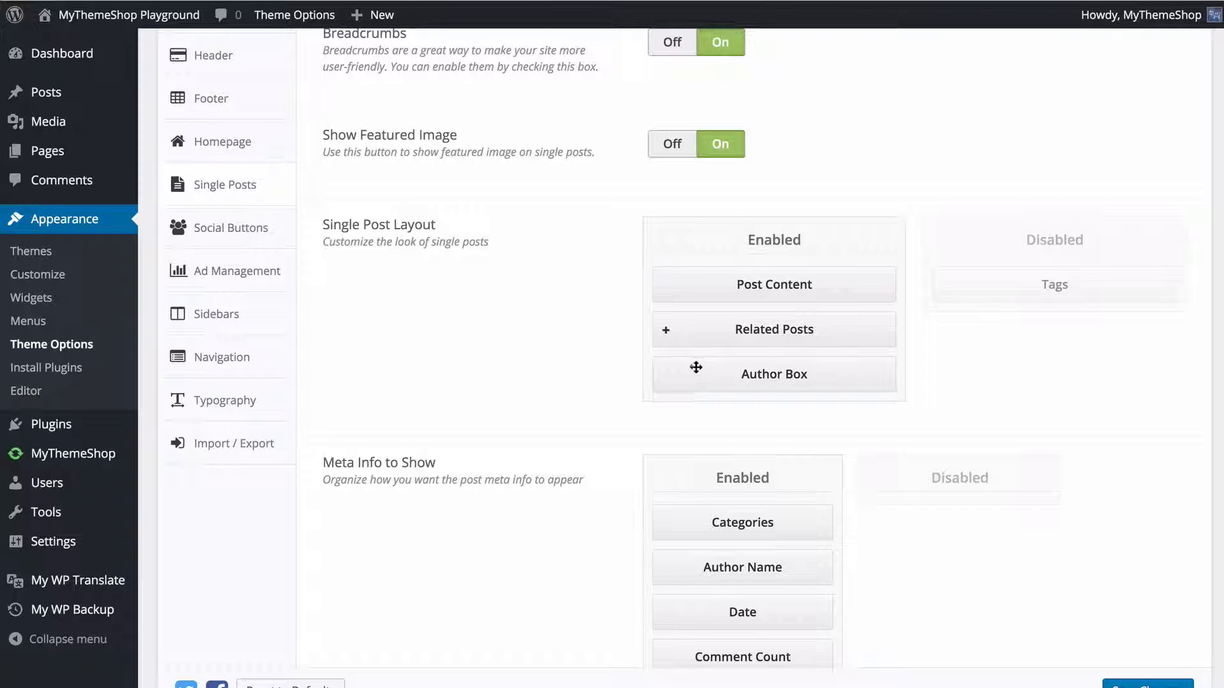
drag(697, 363, 774, 320)
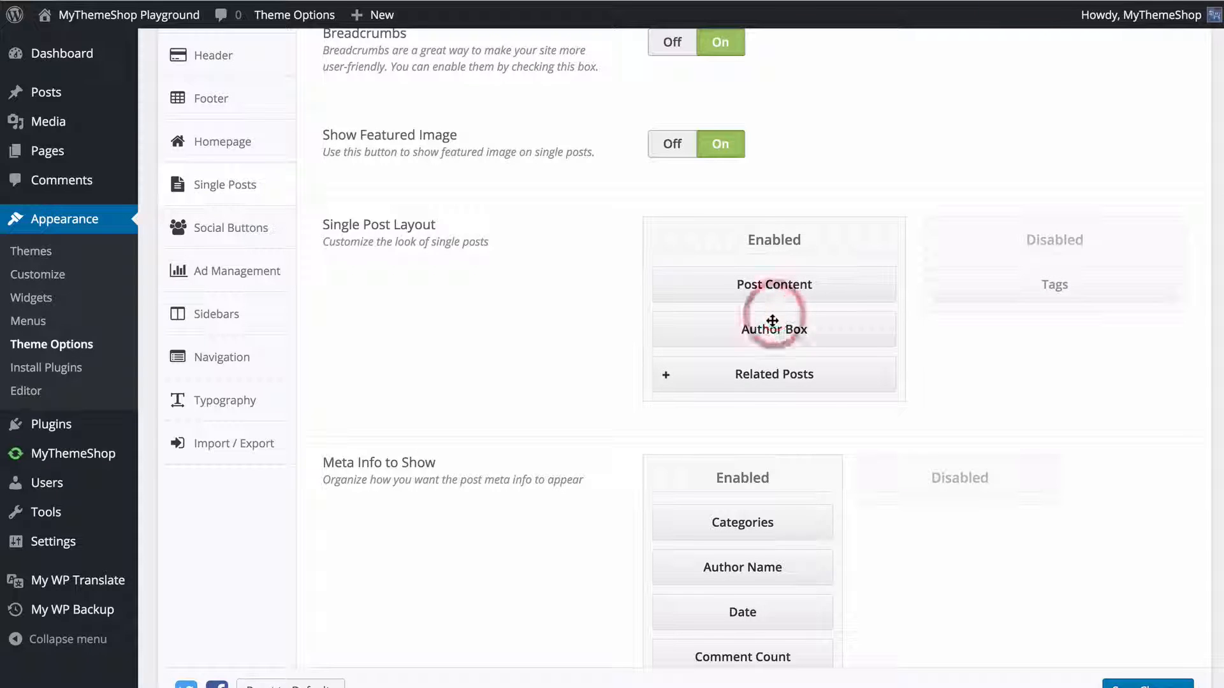
click(661, 373)
scroll(695, 376, down, 3)
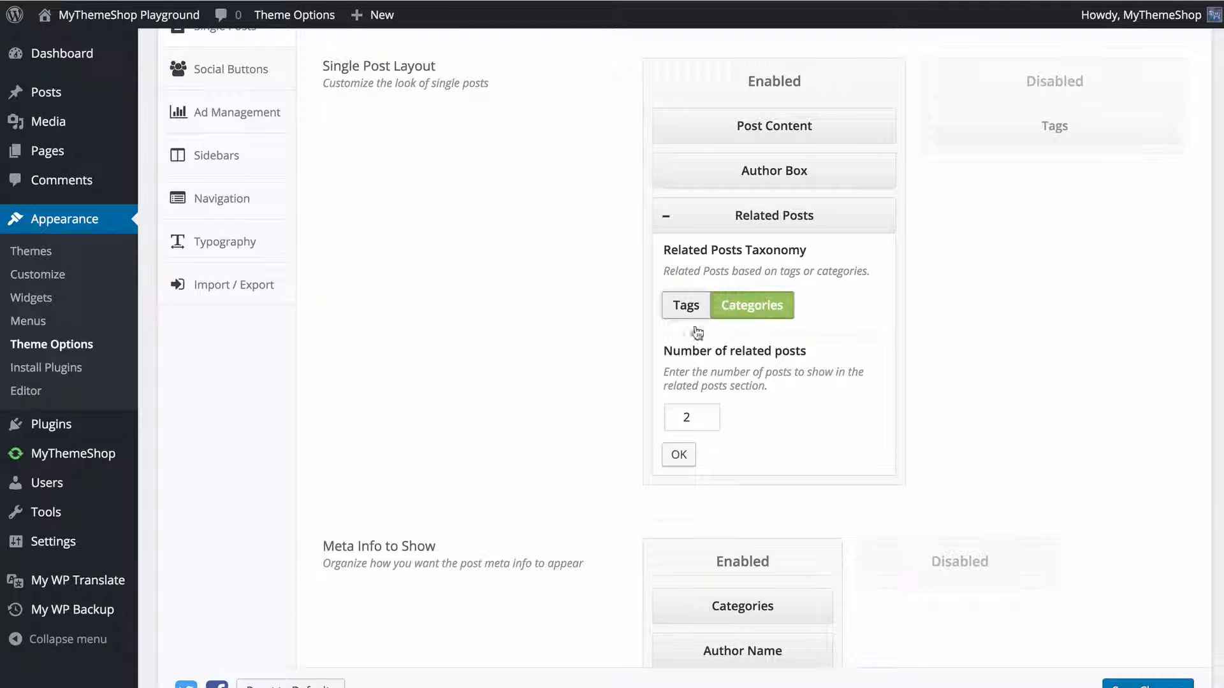
click(679, 454)
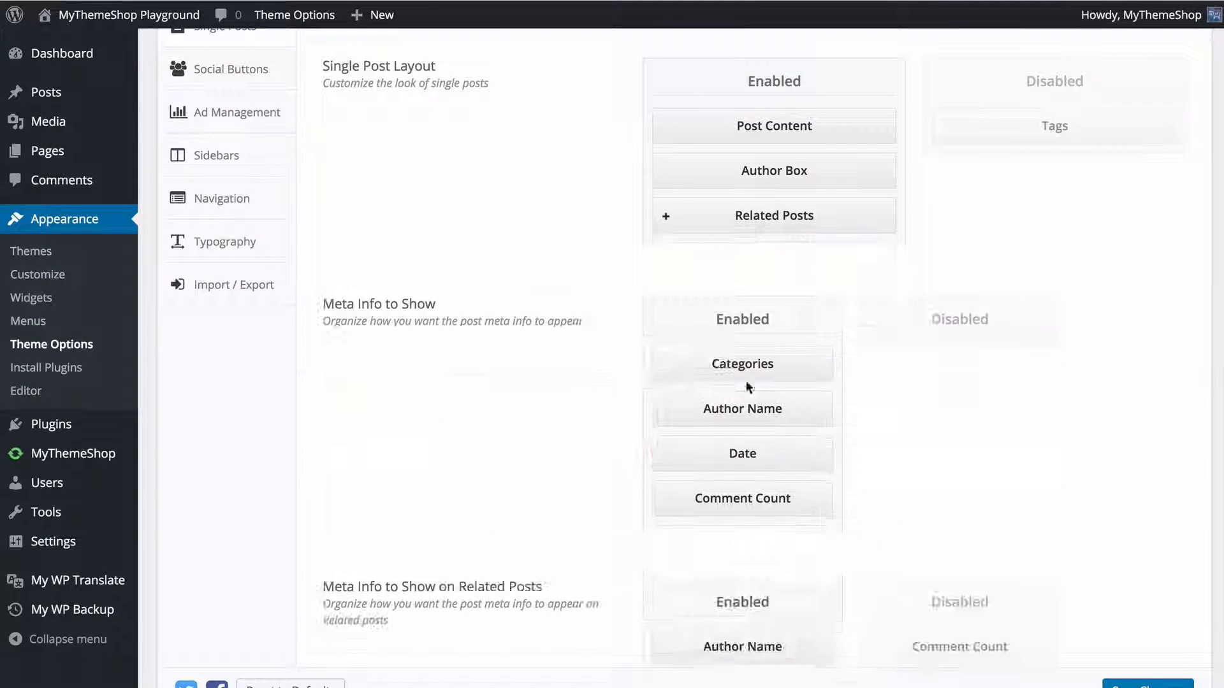
Disable Comment Count in the single post meta info and Date in the related posts meta info.
scroll(668, 313, down, 3)
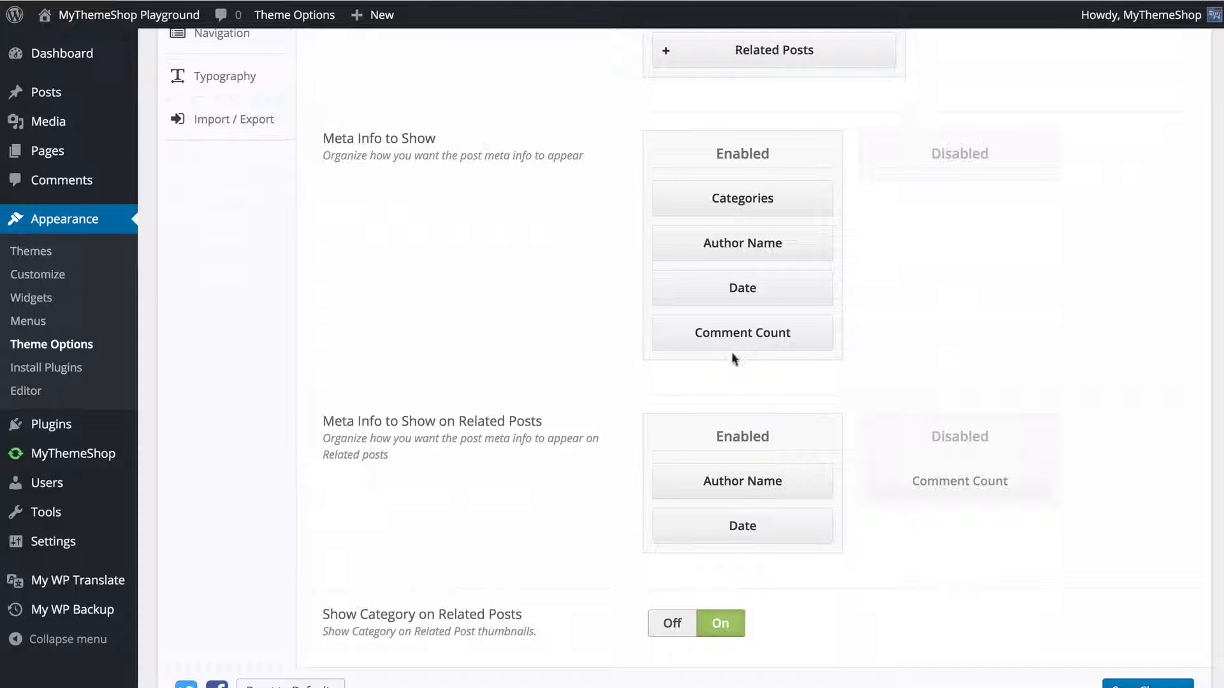
mouse_move(744, 246)
mouse_down()
mouse_move(754, 314)
mouse_move(748, 242)
mouse_up()
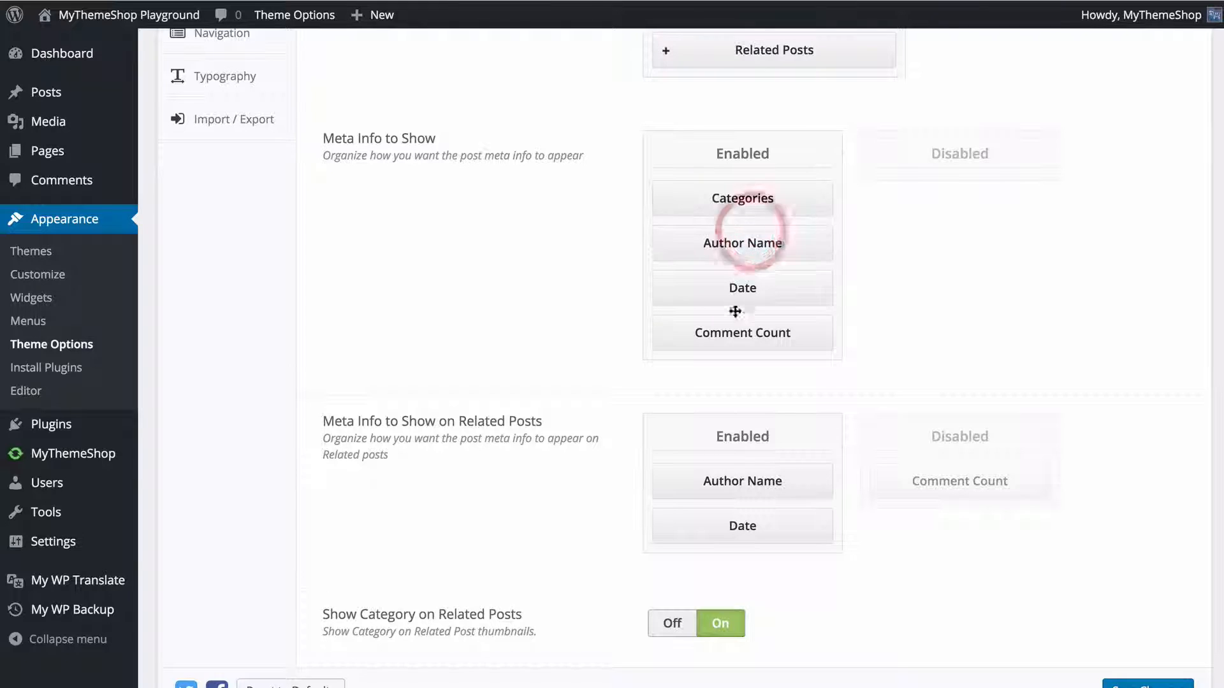
drag(865, 260, 969, 190)
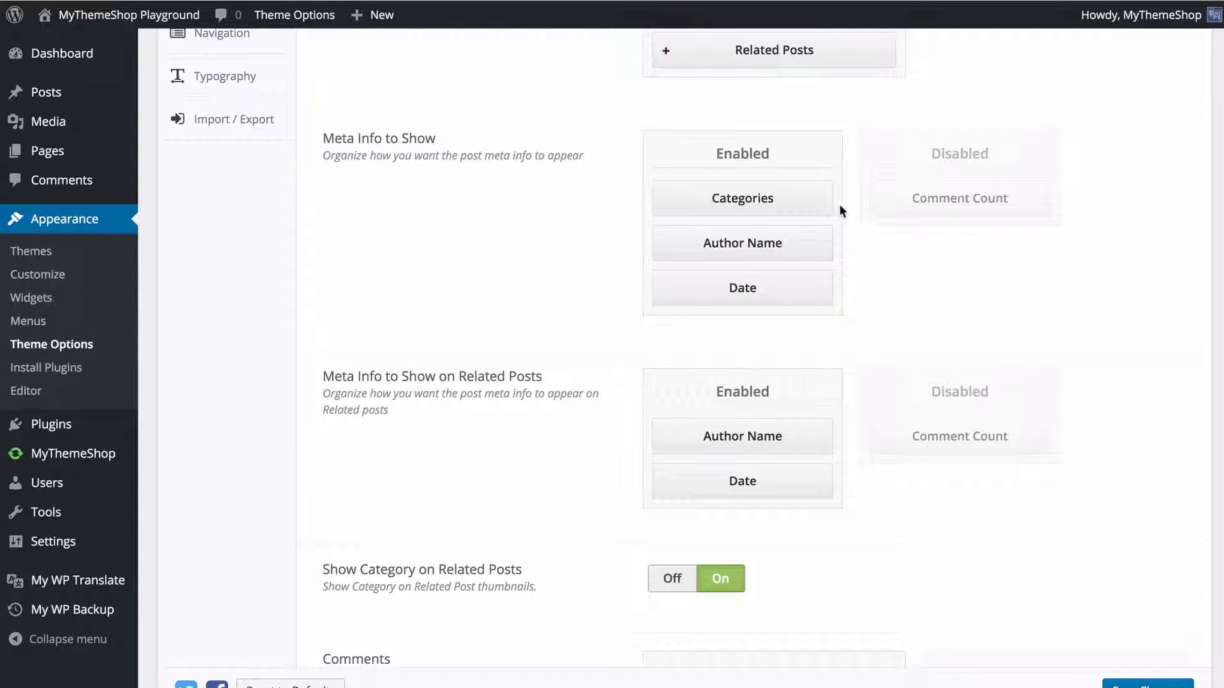
scroll(841, 209, down, 3)
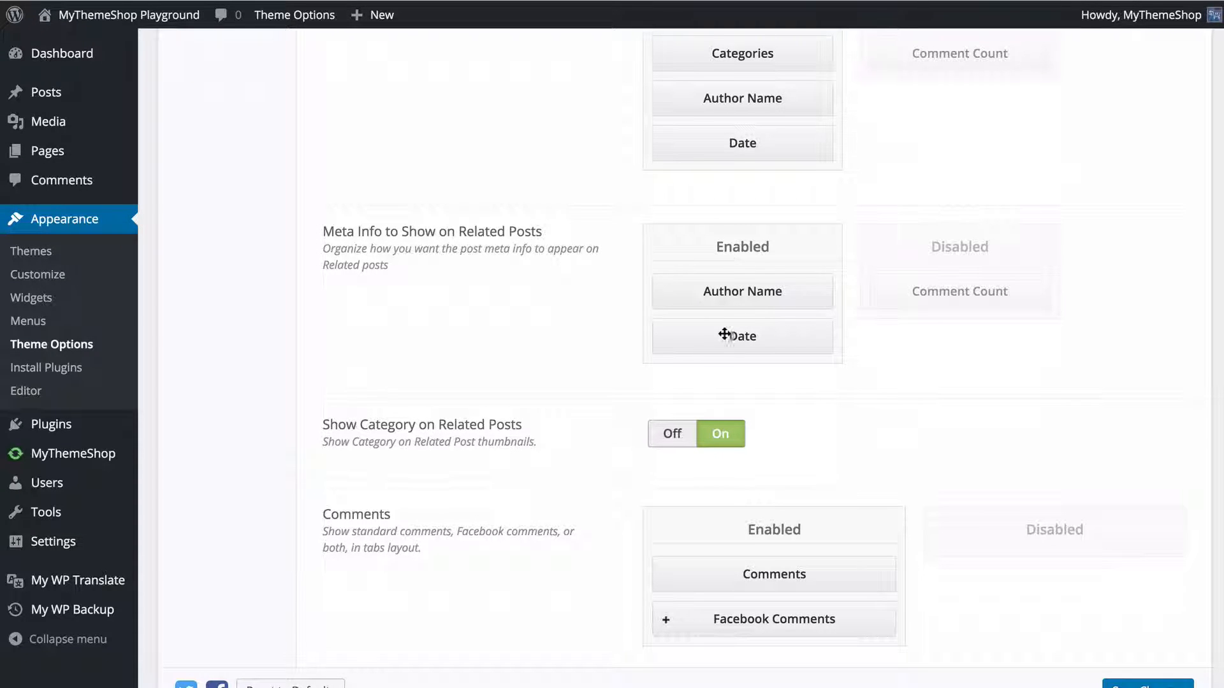
drag(721, 326, 851, 312)
Try turning off Show Category on Related Posts and switch it back on.
scroll(851, 311, down, 3)
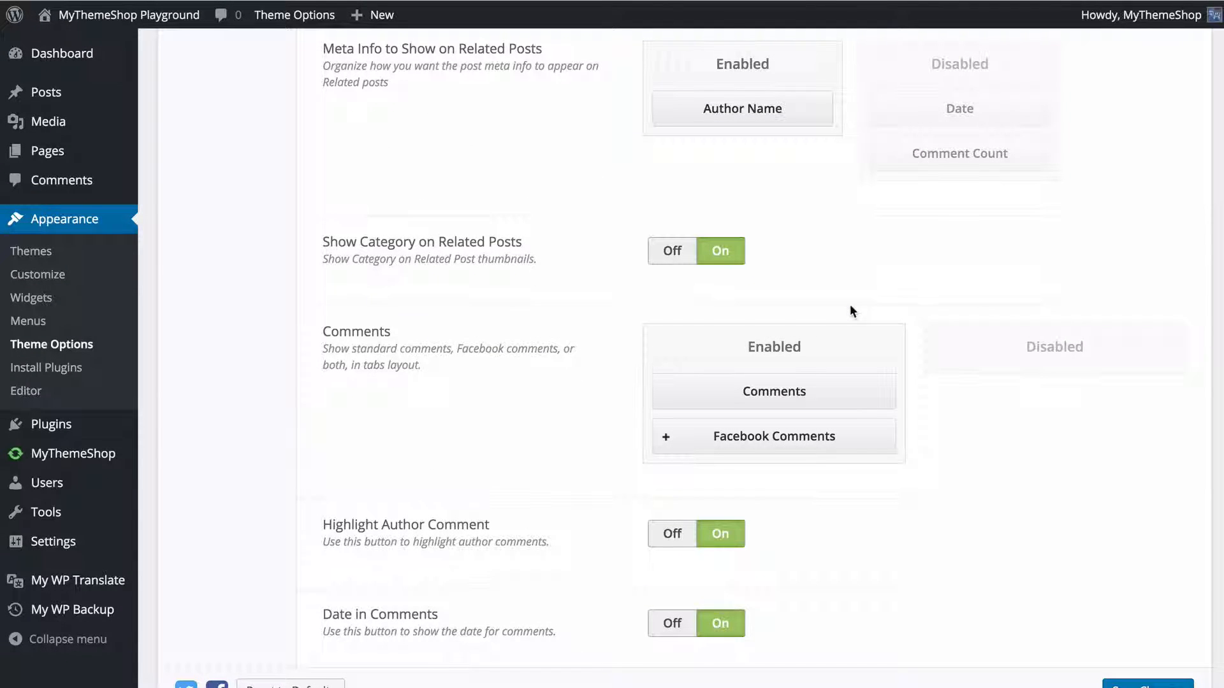
click(673, 251)
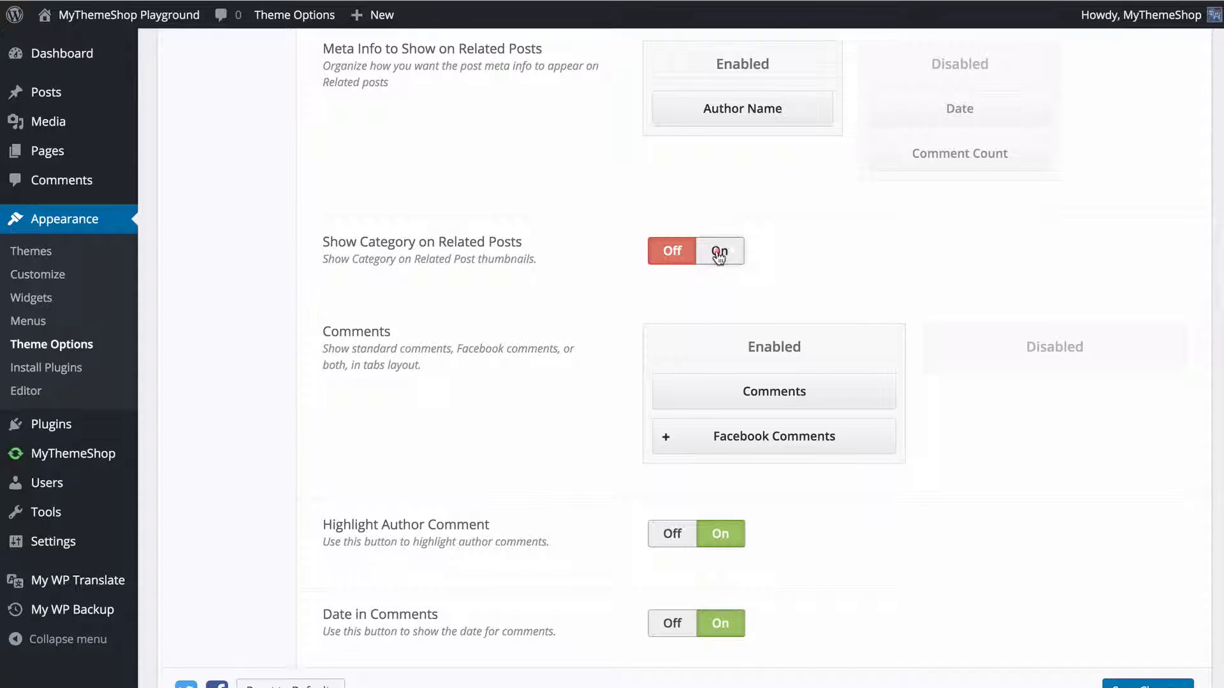
click(718, 252)
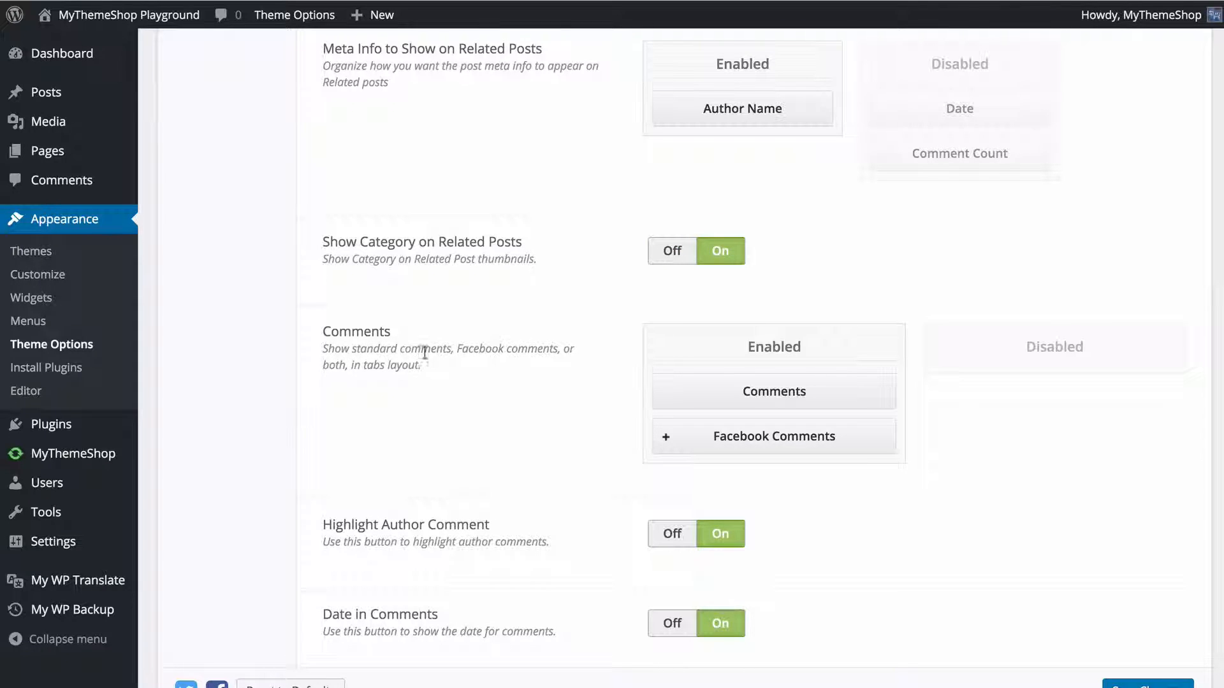
Check the Facebook App ID setting, move Facebook Comments to the disabled comment types, and save the theme options.
scroll(686, 438, up, 1)
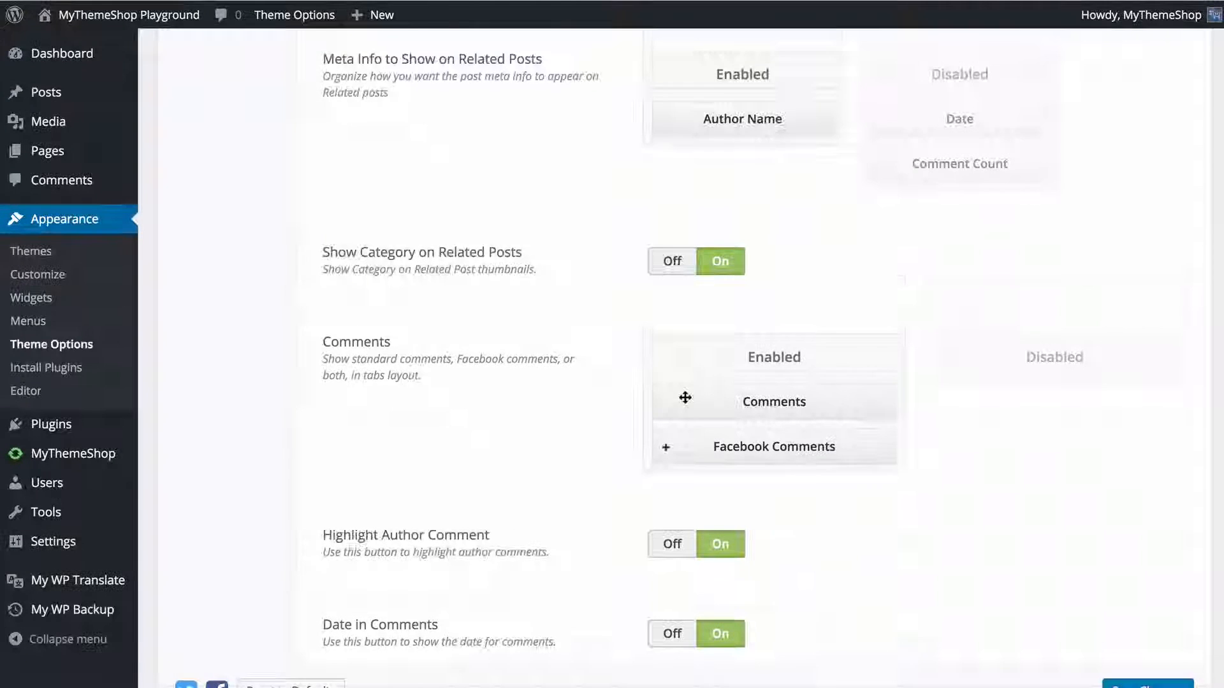
scroll(686, 398, down, 2)
click(665, 389)
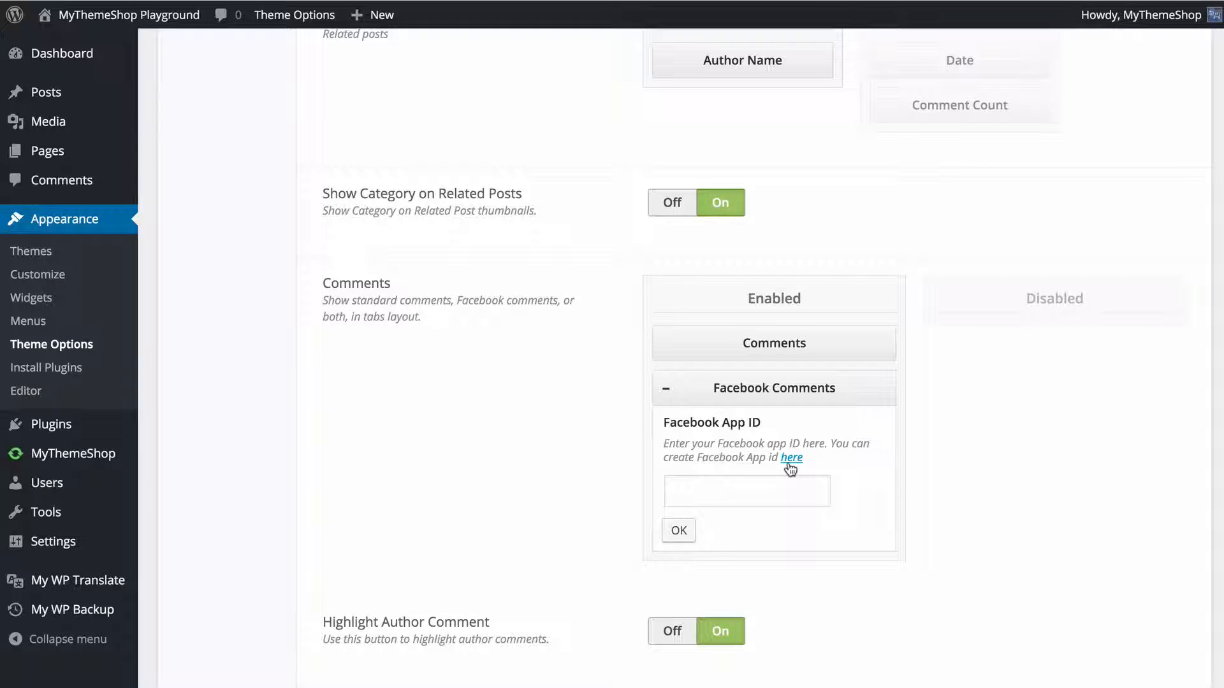
click(702, 398)
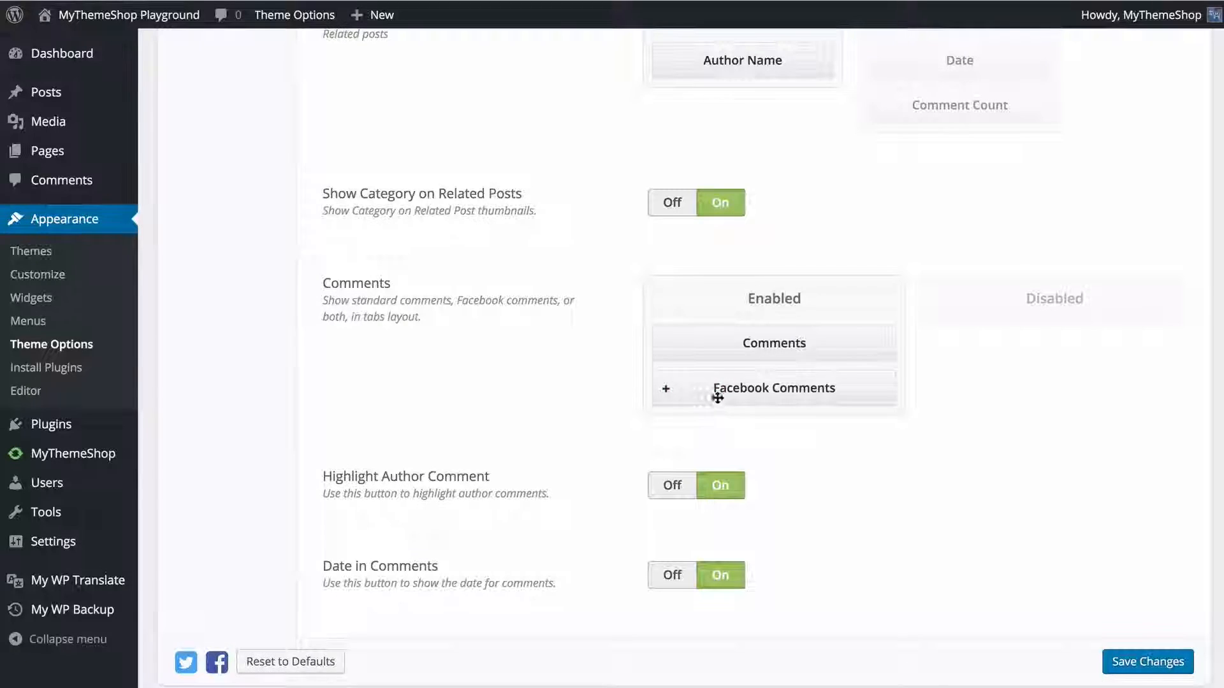
drag(718, 398, 1029, 378)
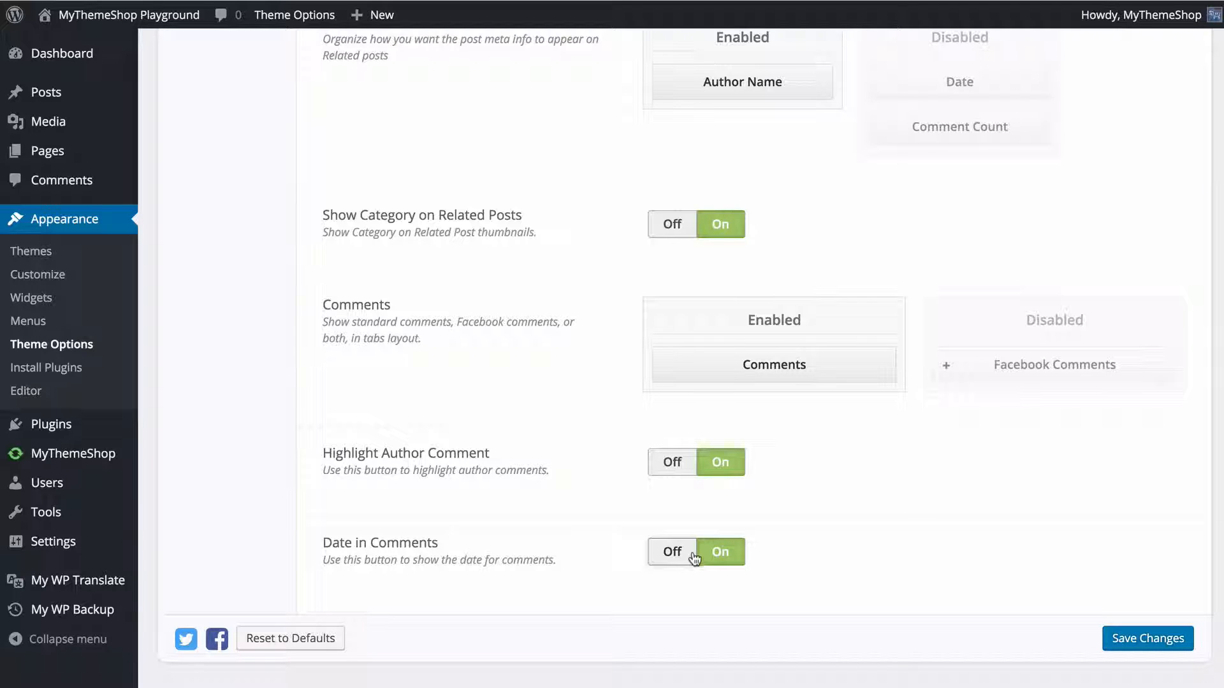
click(1148, 645)
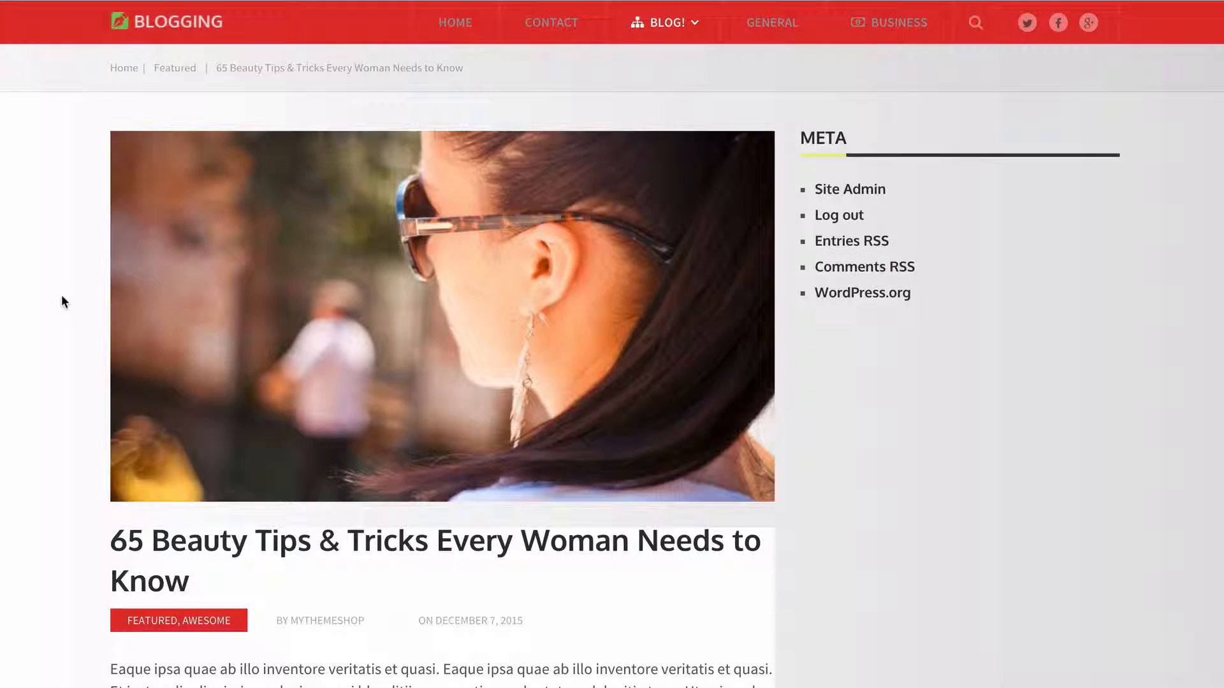
Examine the single post page's meta info, share buttons, author box, related posts and comments against the saved options.
scroll(60, 295, down, 6)
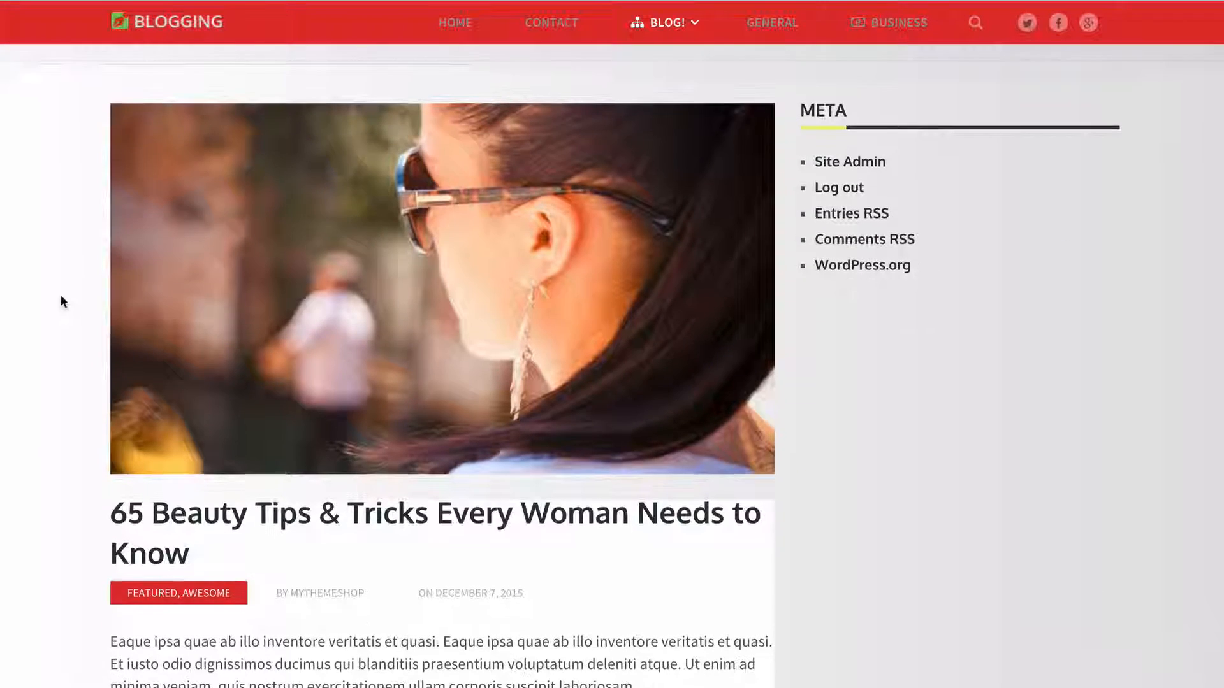
scroll(91, 309, down, 1)
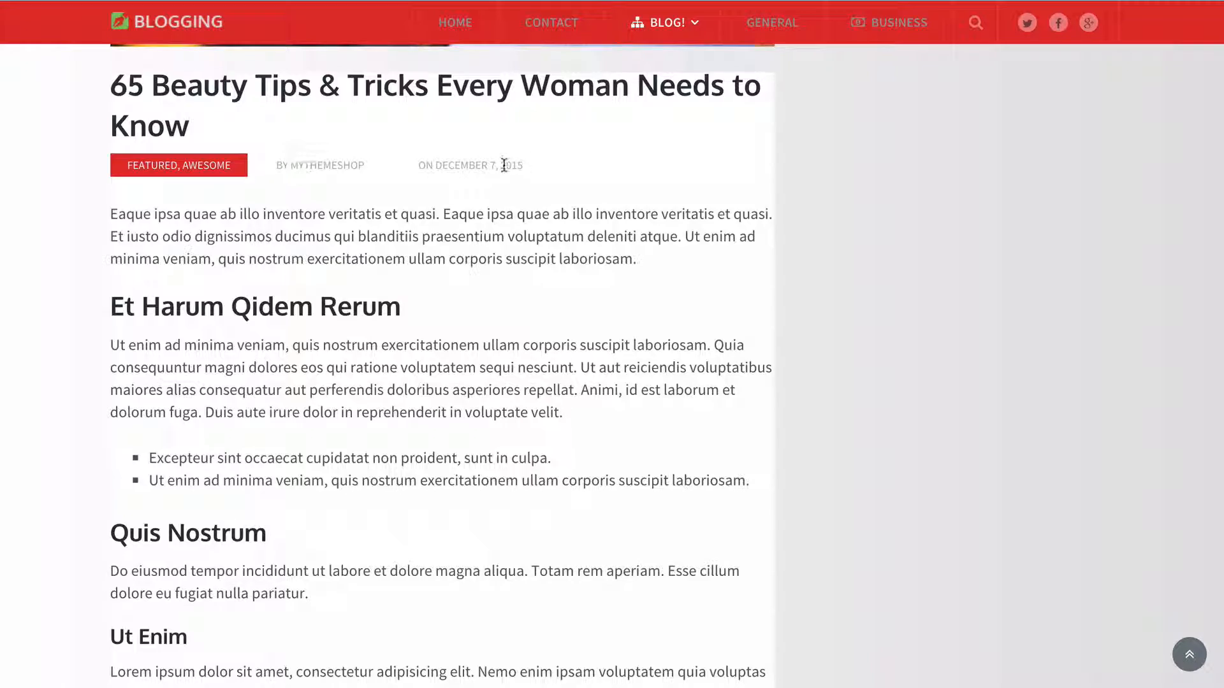
scroll(4, 335, down, 15)
scroll(6, 336, up, 5)
scroll(6, 336, down, 10)
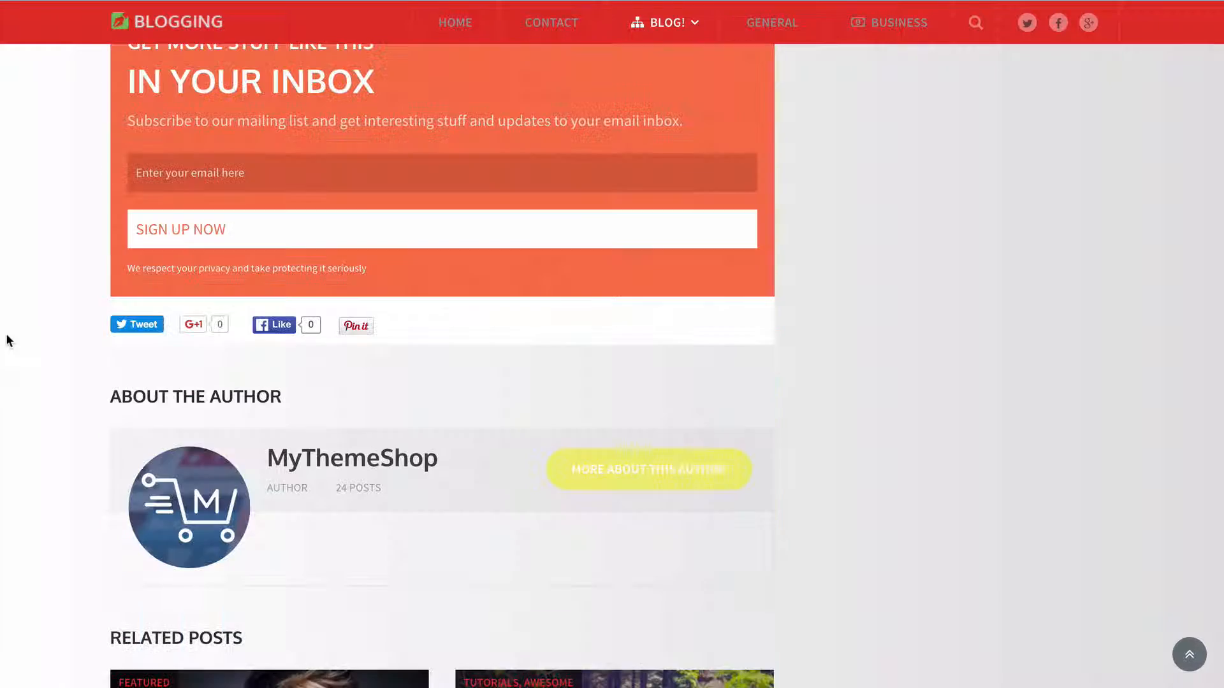
scroll(6, 336, down, 2)
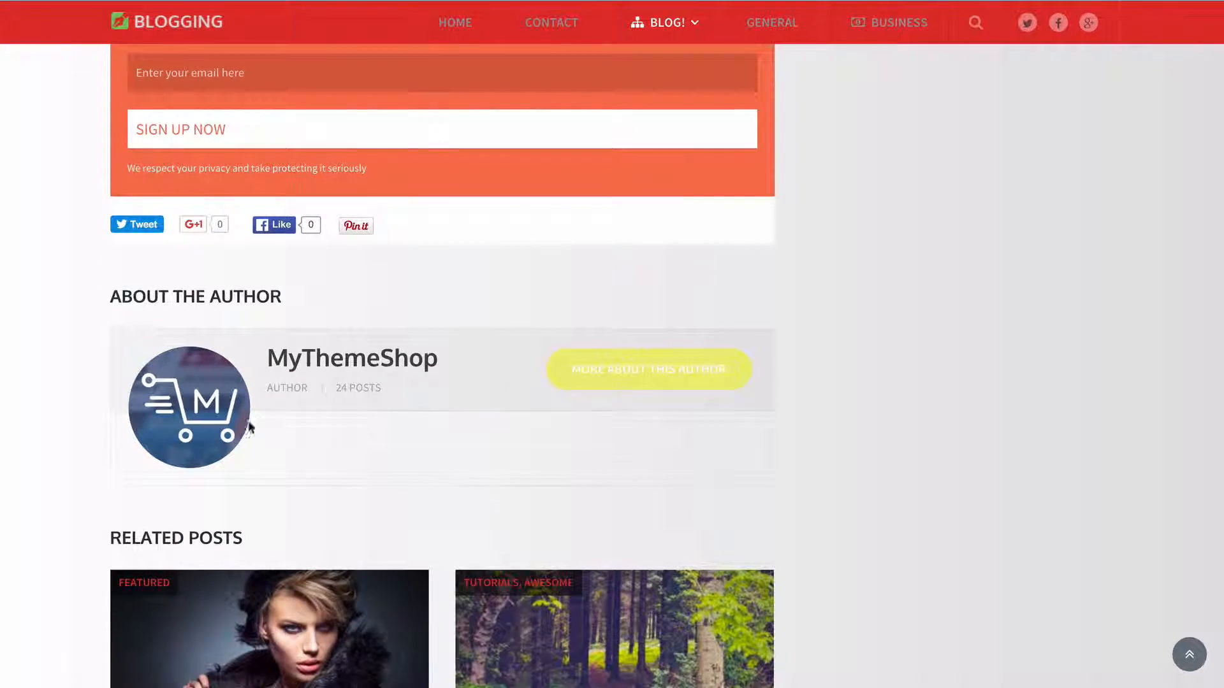
scroll(330, 355, down, 8)
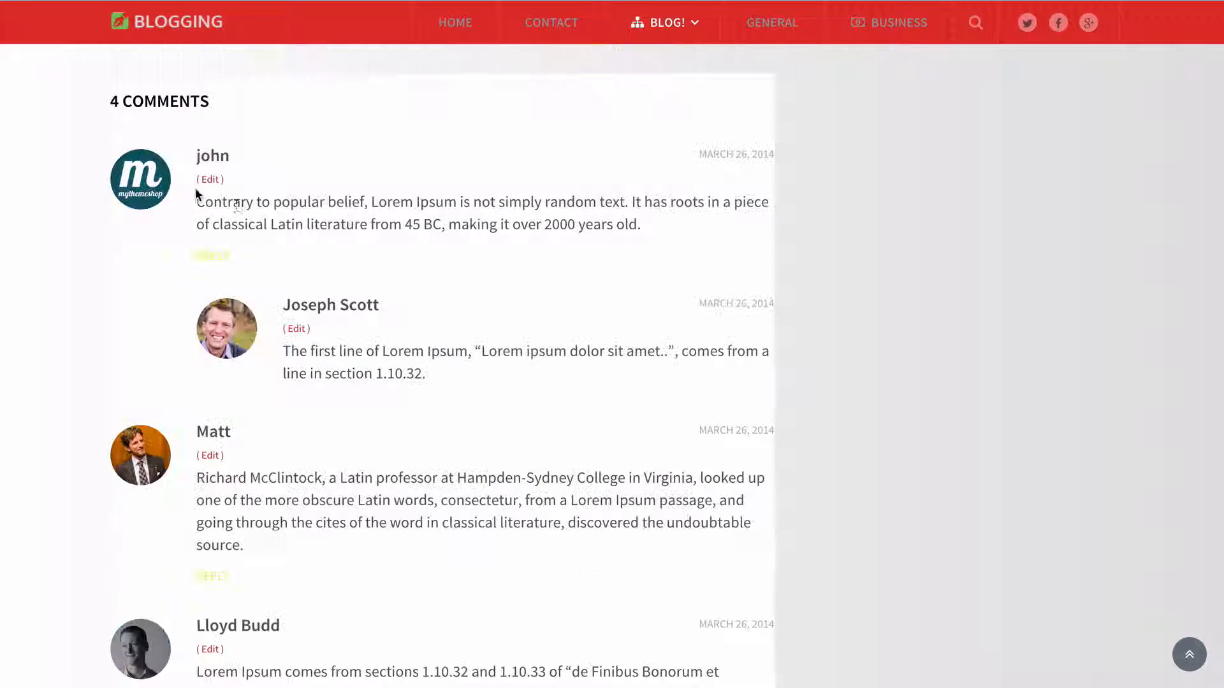
scroll(45, 284, down, 4)
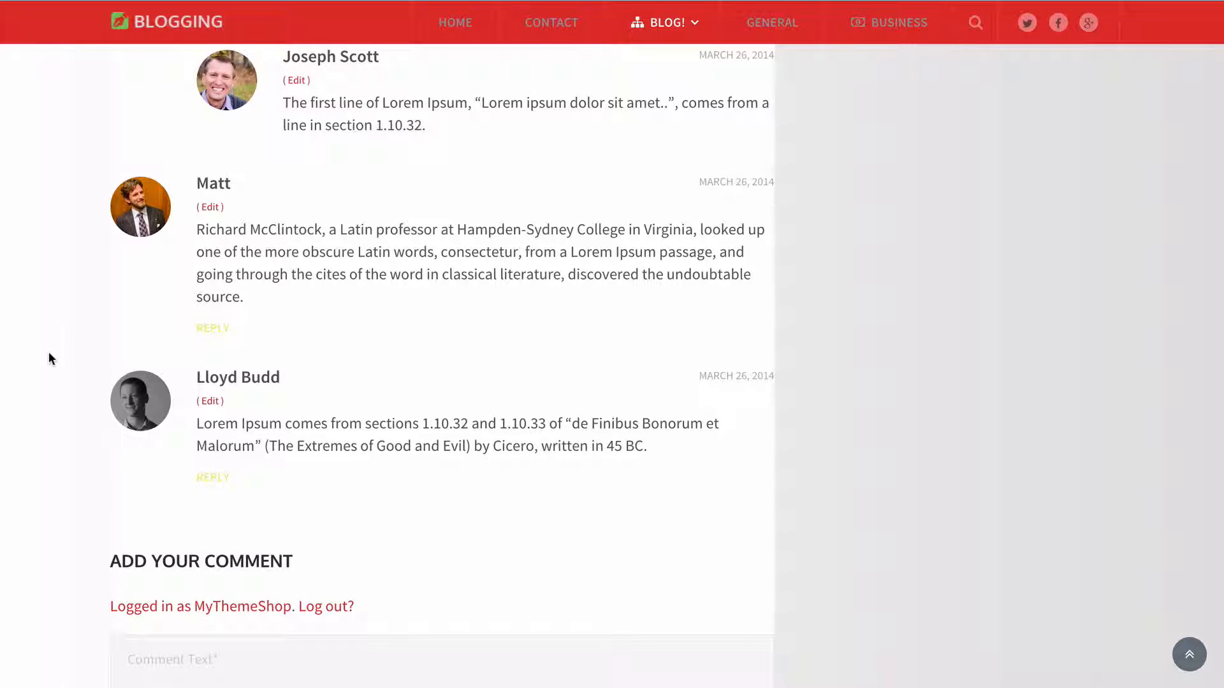
scroll(49, 357, up, 15)
scroll(44, 350, up, 5)
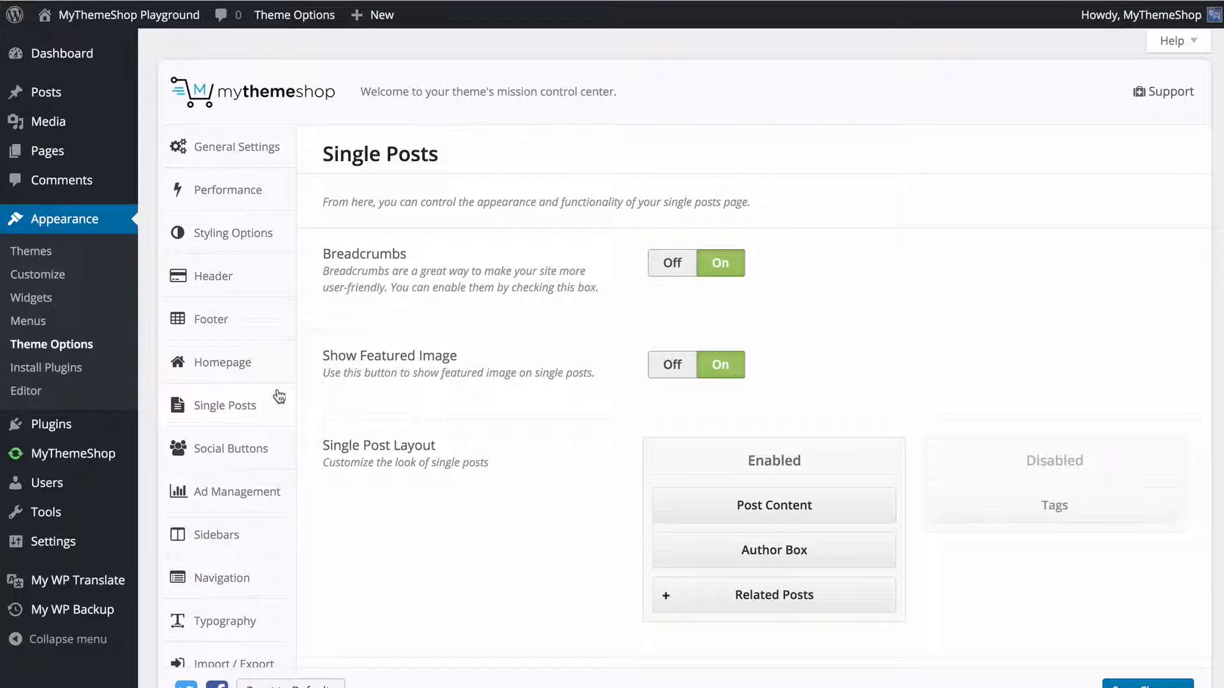
Set the Social Sharing Buttons Position to Floating in the Social Buttons options.
click(264, 446)
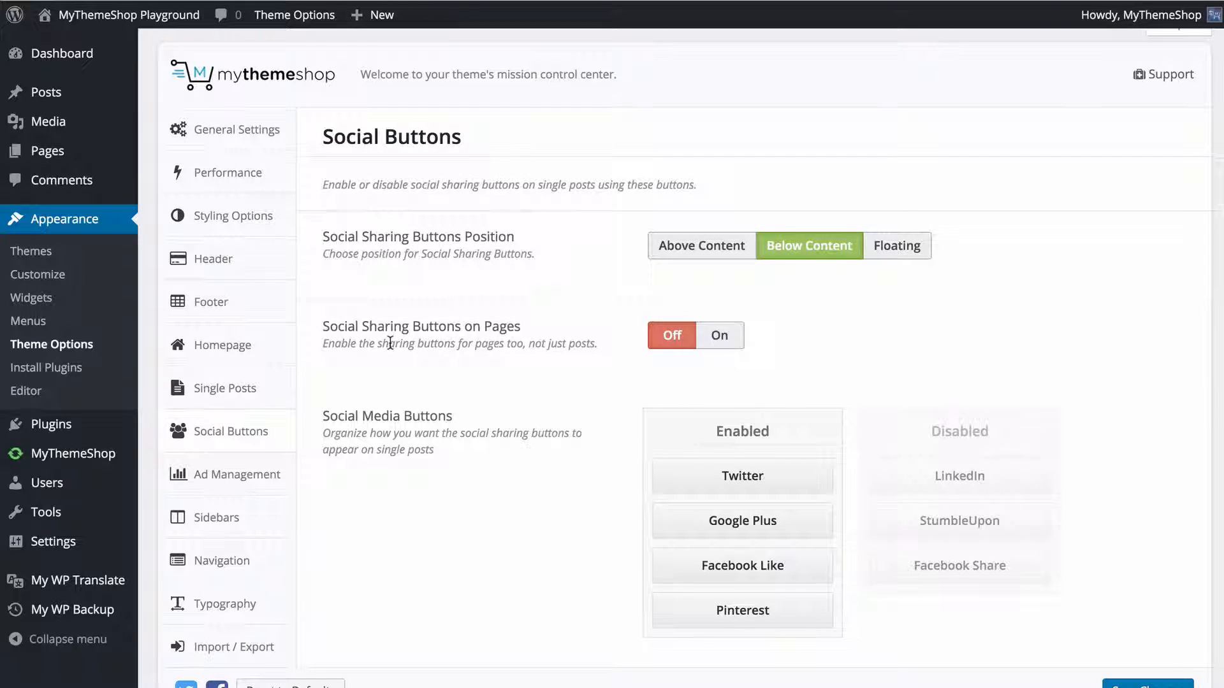
click(733, 255)
click(775, 250)
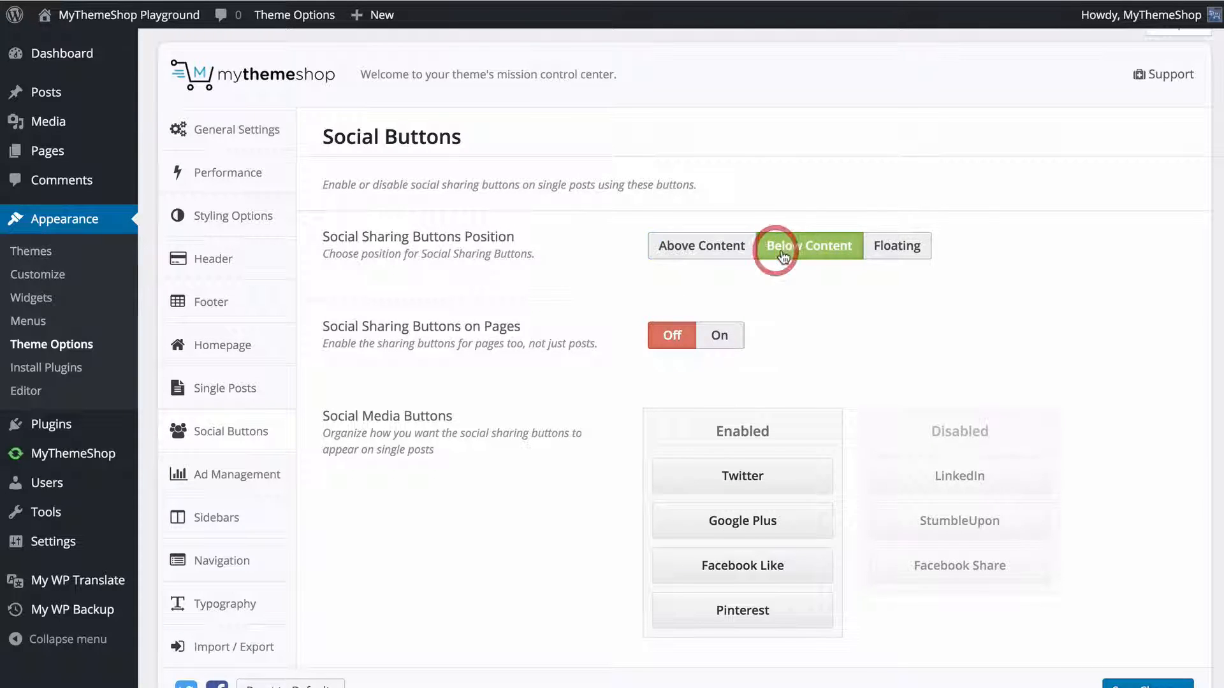
click(897, 254)
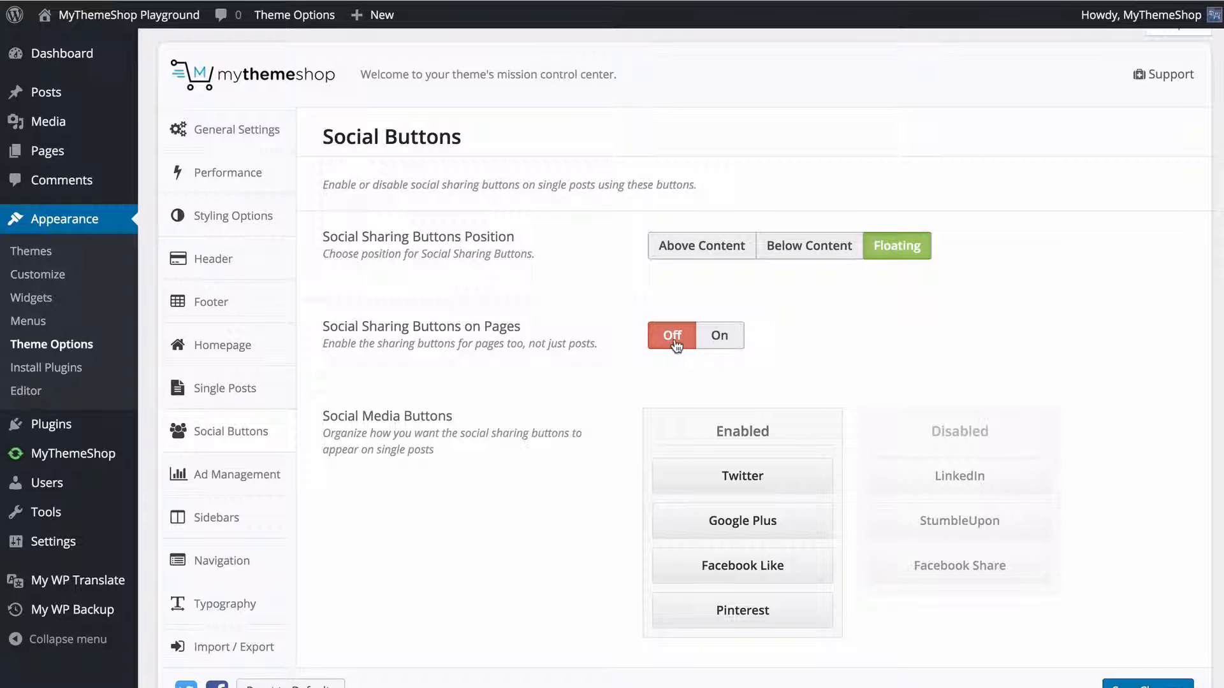
Enable the LinkedIn and Facebook Share social media buttons, disable Google Plus and Pinterest, and save the theme options.
scroll(676, 345, down, 2)
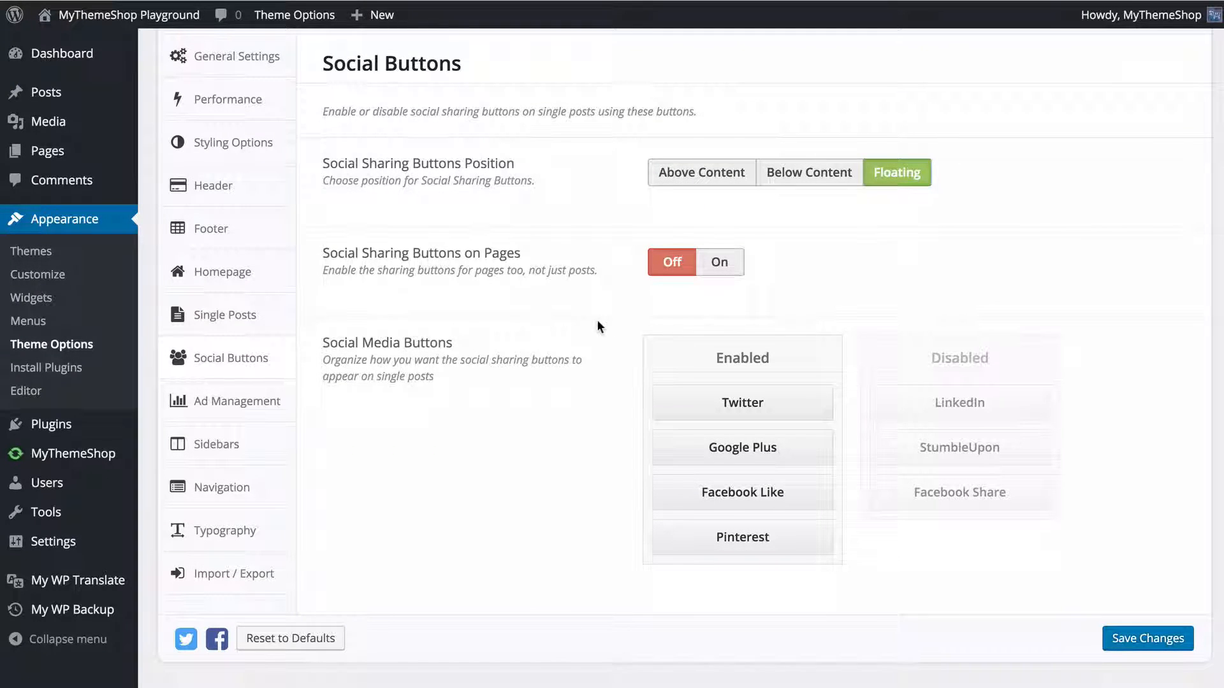
mouse_move(959, 402)
mouse_down()
mouse_move(799, 486)
mouse_move(976, 401)
mouse_up()
drag(754, 538, 975, 449)
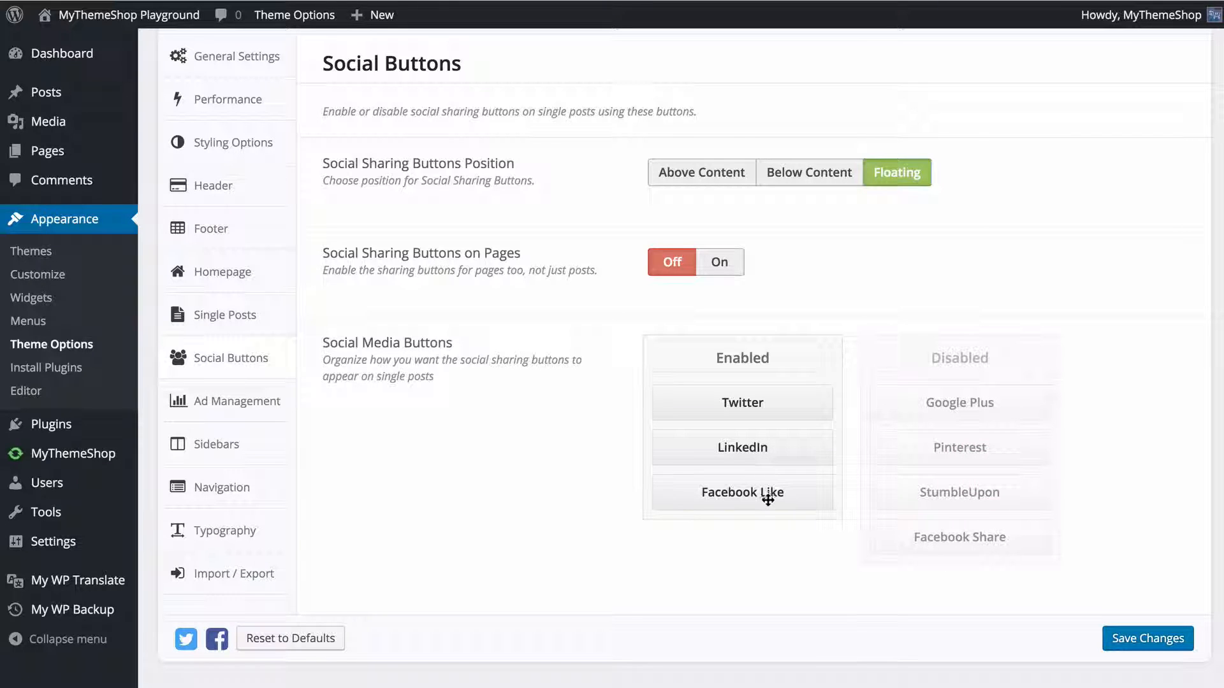
drag(997, 538, 769, 550)
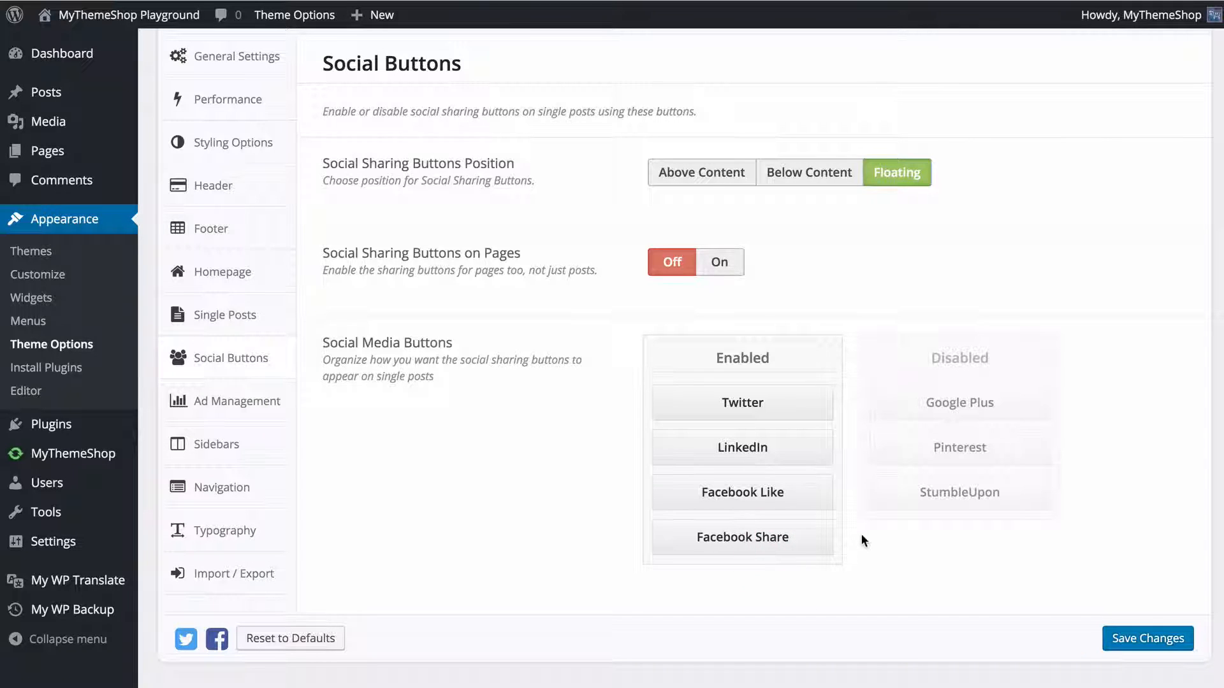
click(1170, 637)
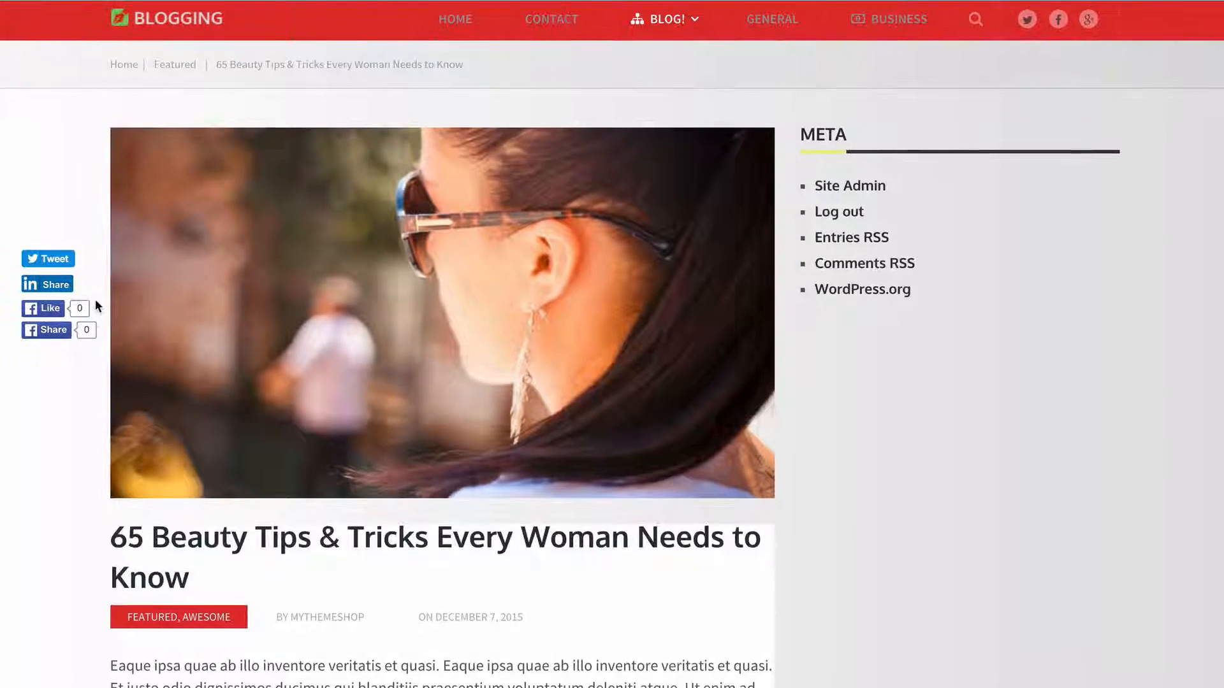
Check the floating sharing buttons along the single post page and return to the Social Buttons options.
scroll(95, 303, down, 10)
scroll(66, 412, down, 6)
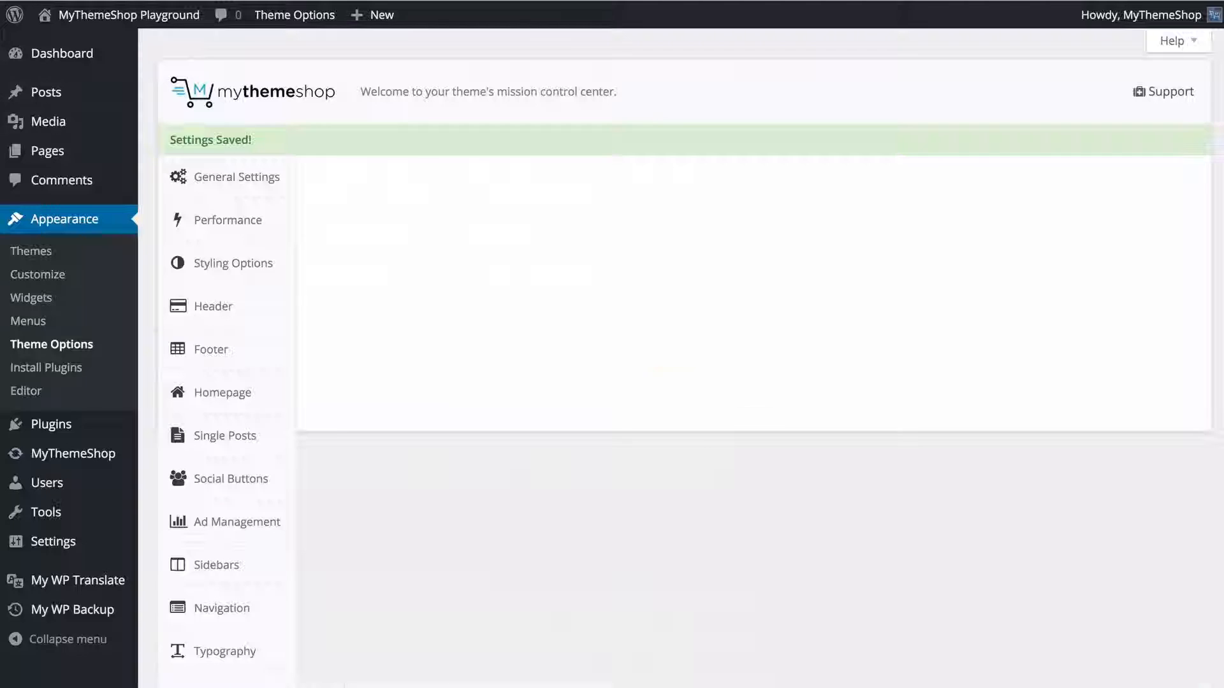
click(231, 448)
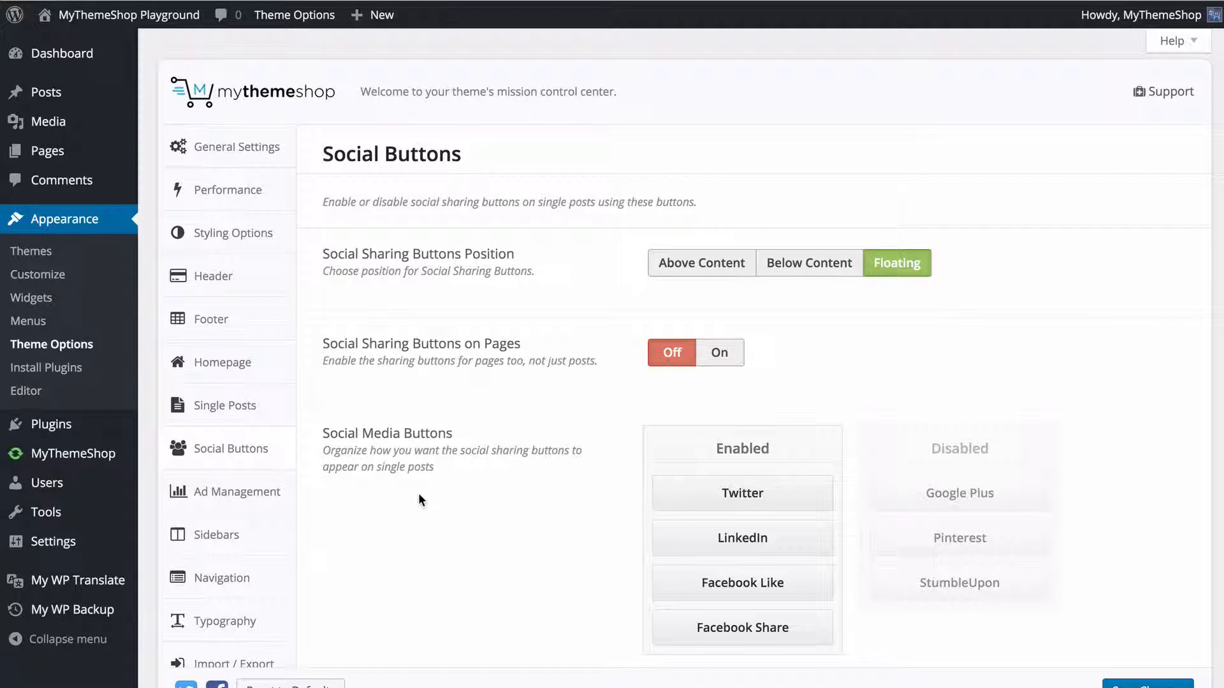
Review the Below Post Title and Below Post Content ad code fields in the Ad Management options.
click(247, 490)
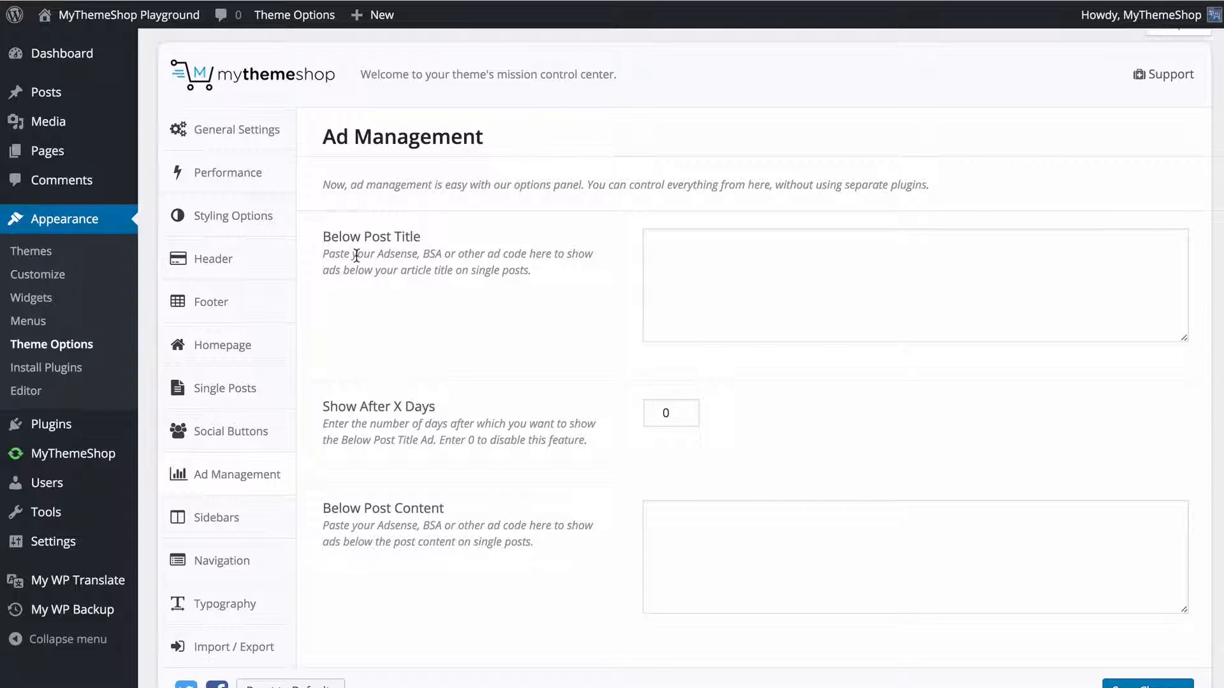
scroll(335, 234, up, 1)
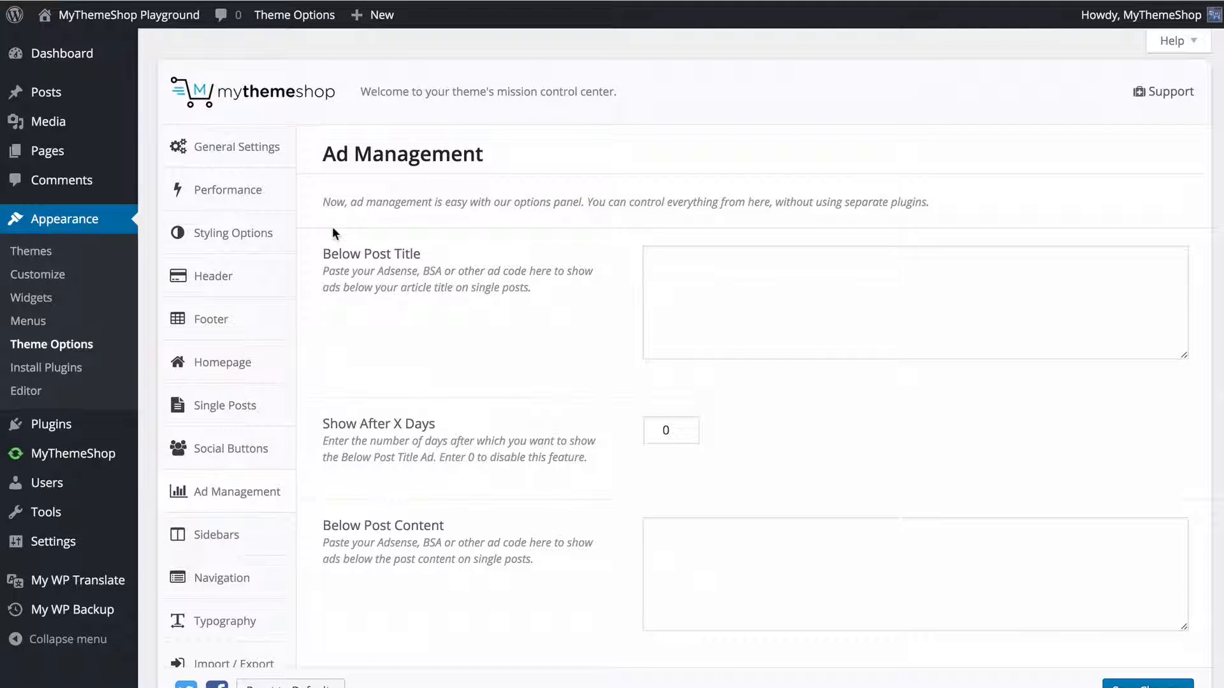
scroll(387, 322, down, 1)
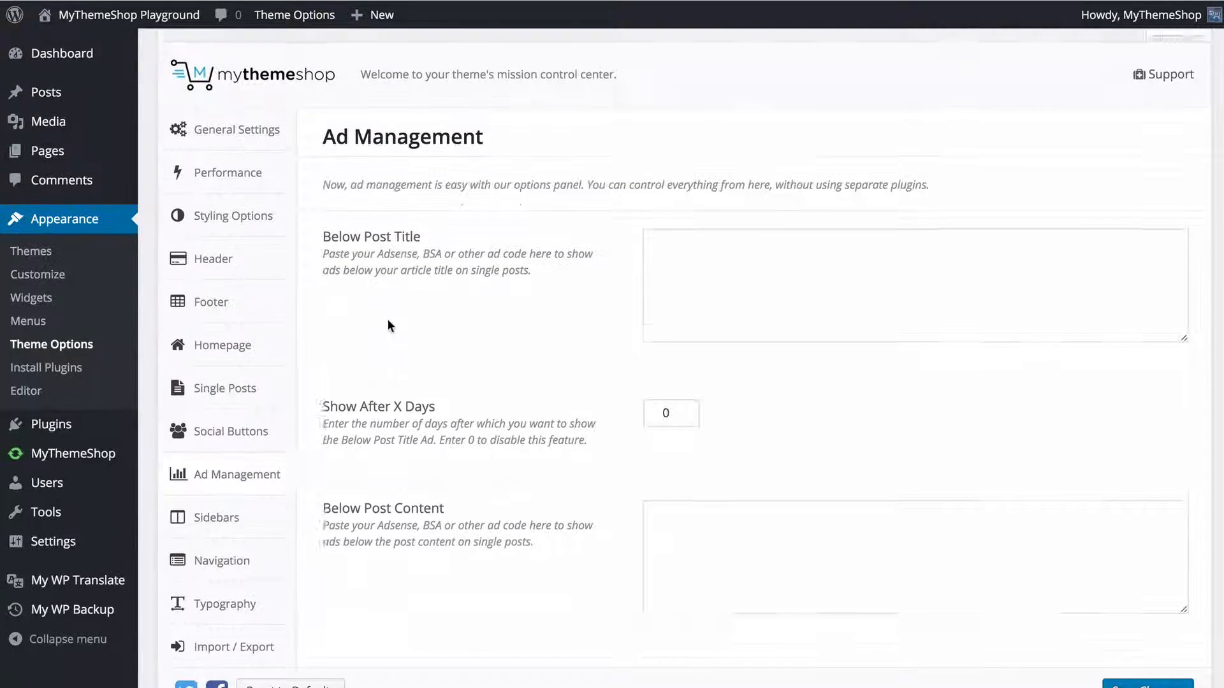
scroll(388, 325, down, 2)
click(713, 230)
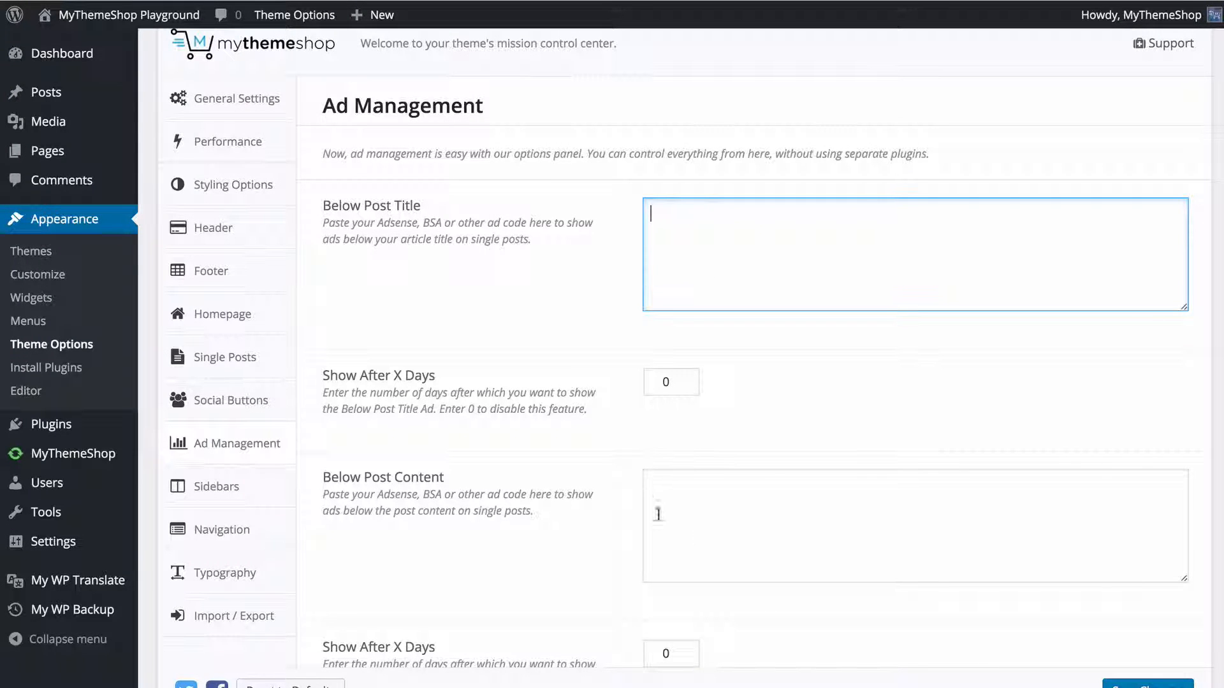
click(682, 533)
scroll(683, 503, down, 4)
scroll(683, 503, up, 4)
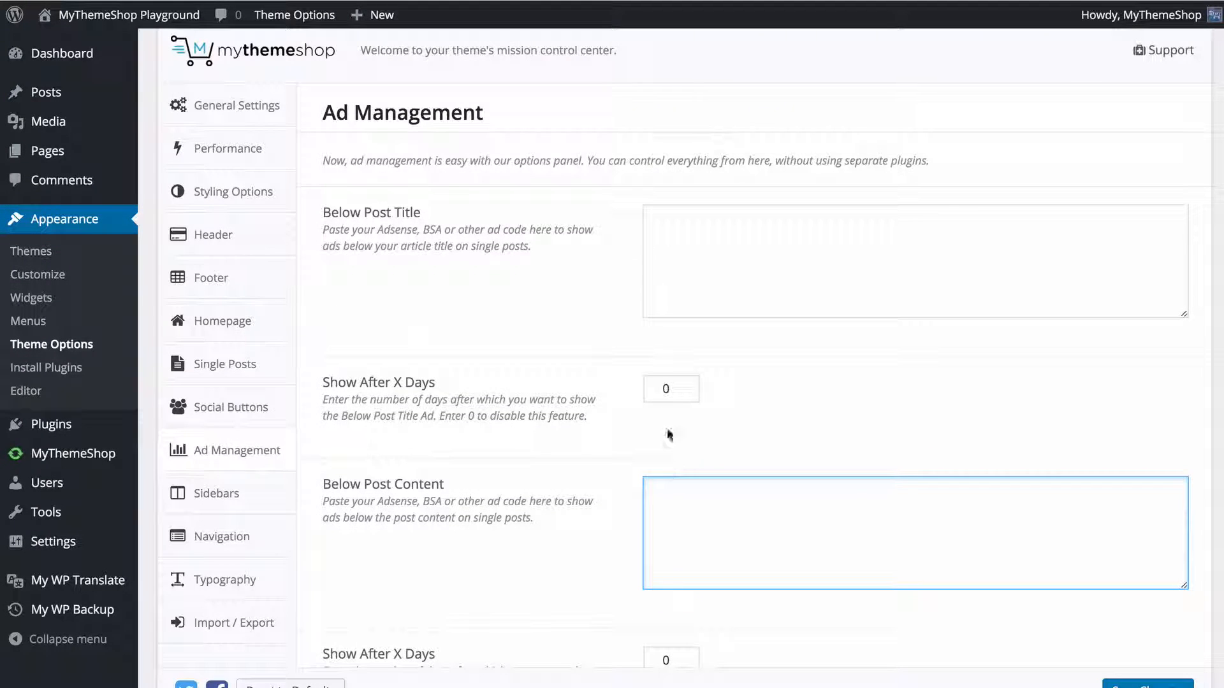
click(681, 272)
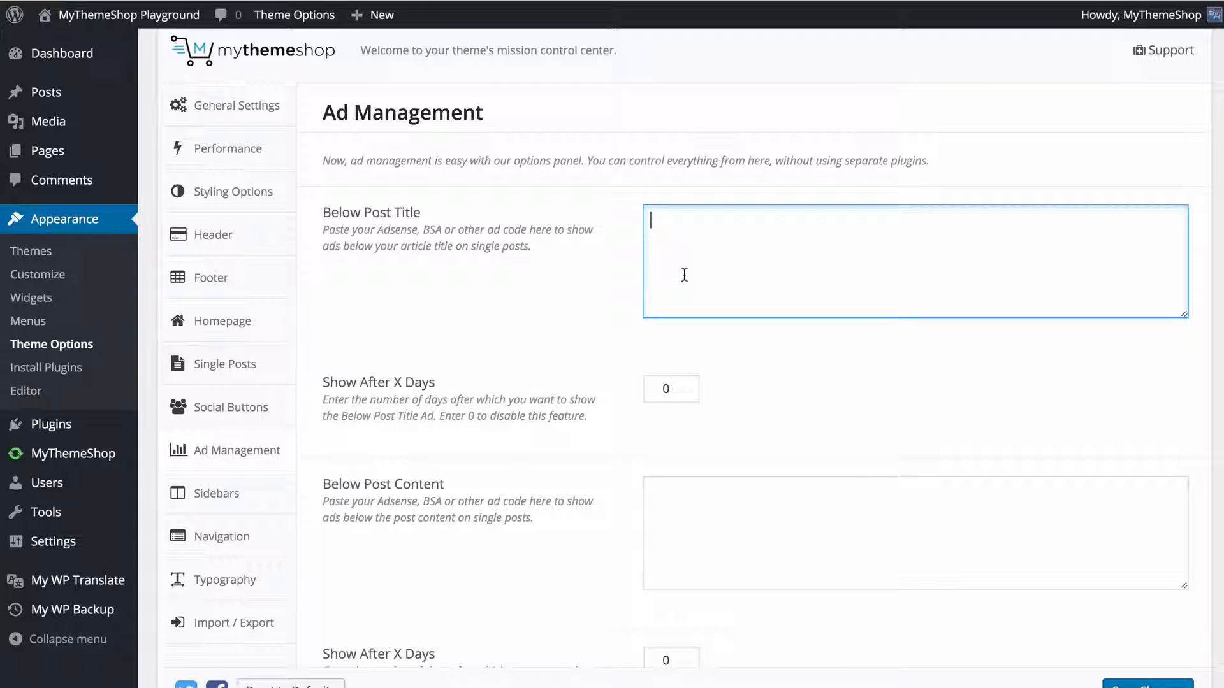
scroll(710, 388, up, 1)
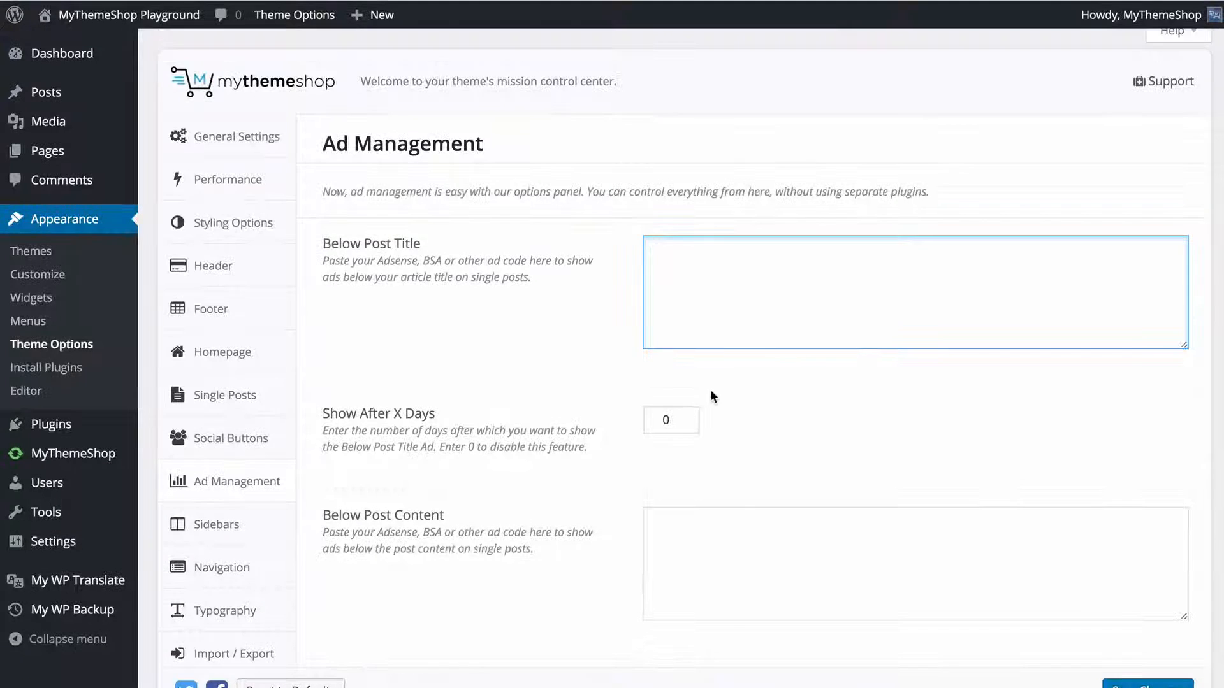
scroll(708, 382, down, 2)
click(736, 322)
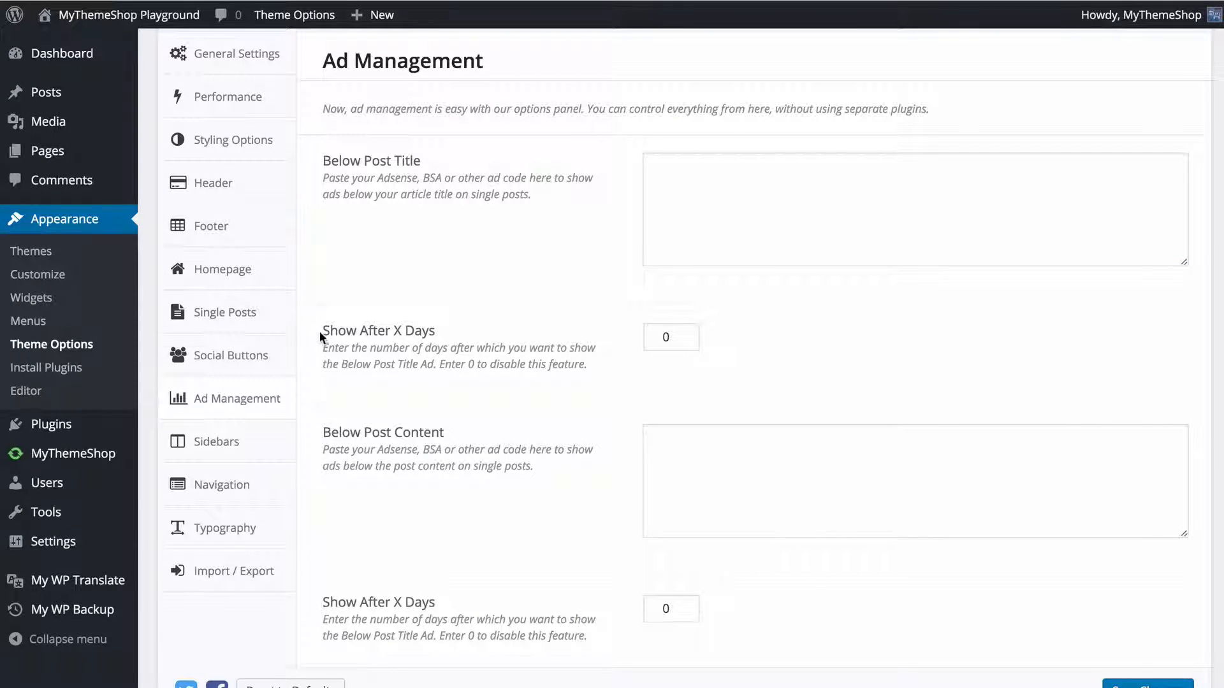
Set Show After X Days for the Below Post Title ad to 7 and save the theme options.
double_click(682, 334)
text(7)
click(762, 347)
scroll(749, 344, down, 2)
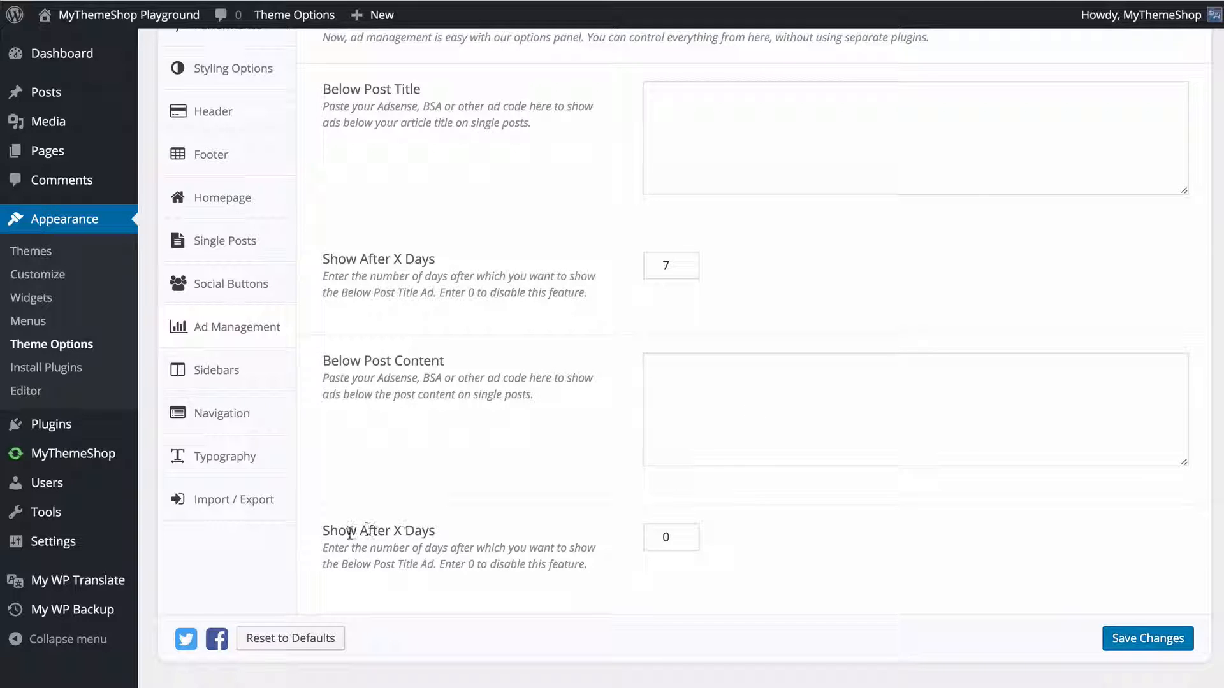
double_click(677, 539)
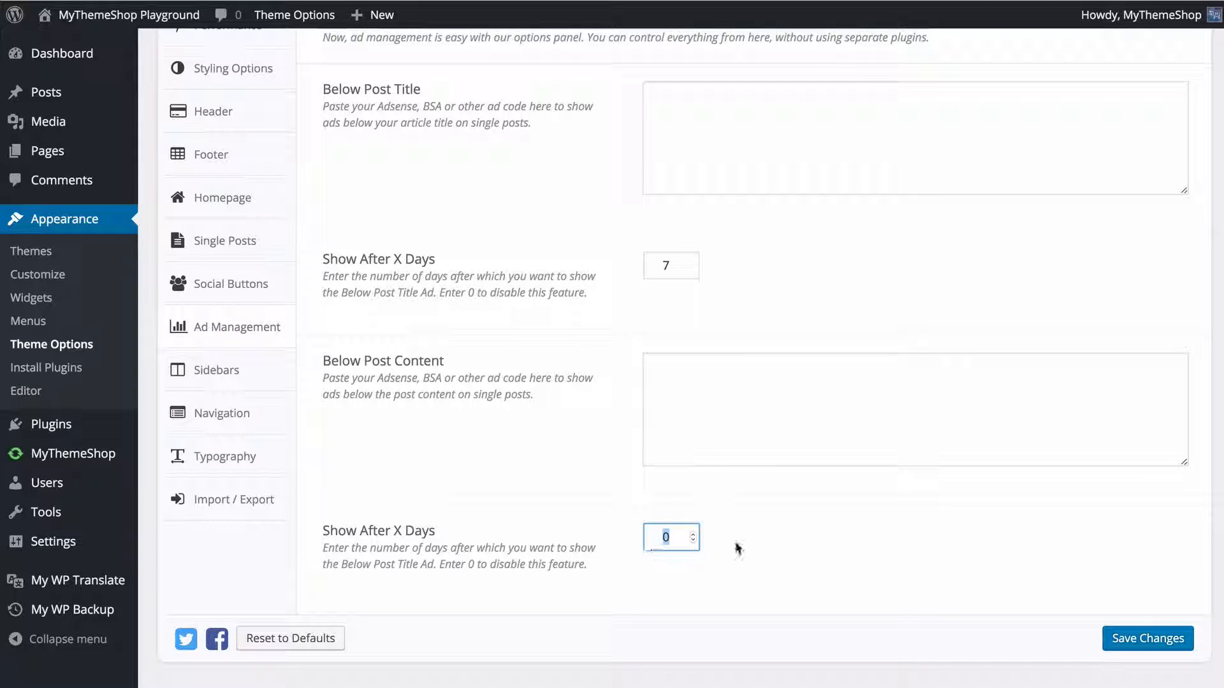
click(788, 518)
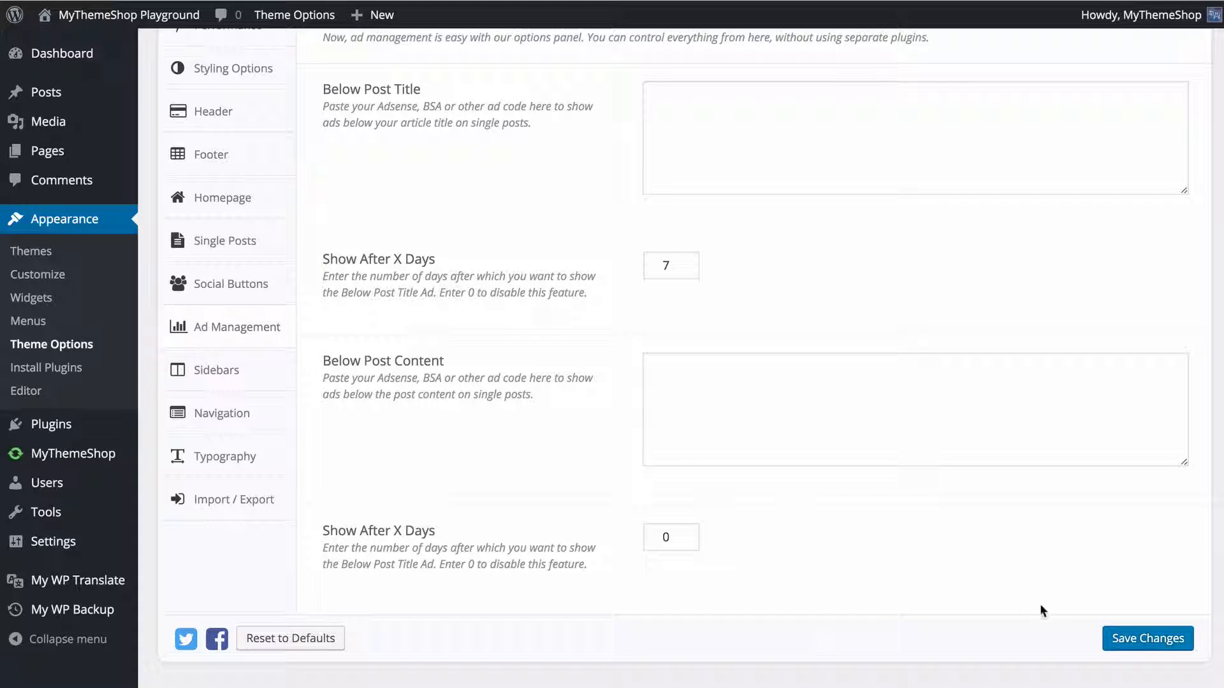
click(1128, 639)
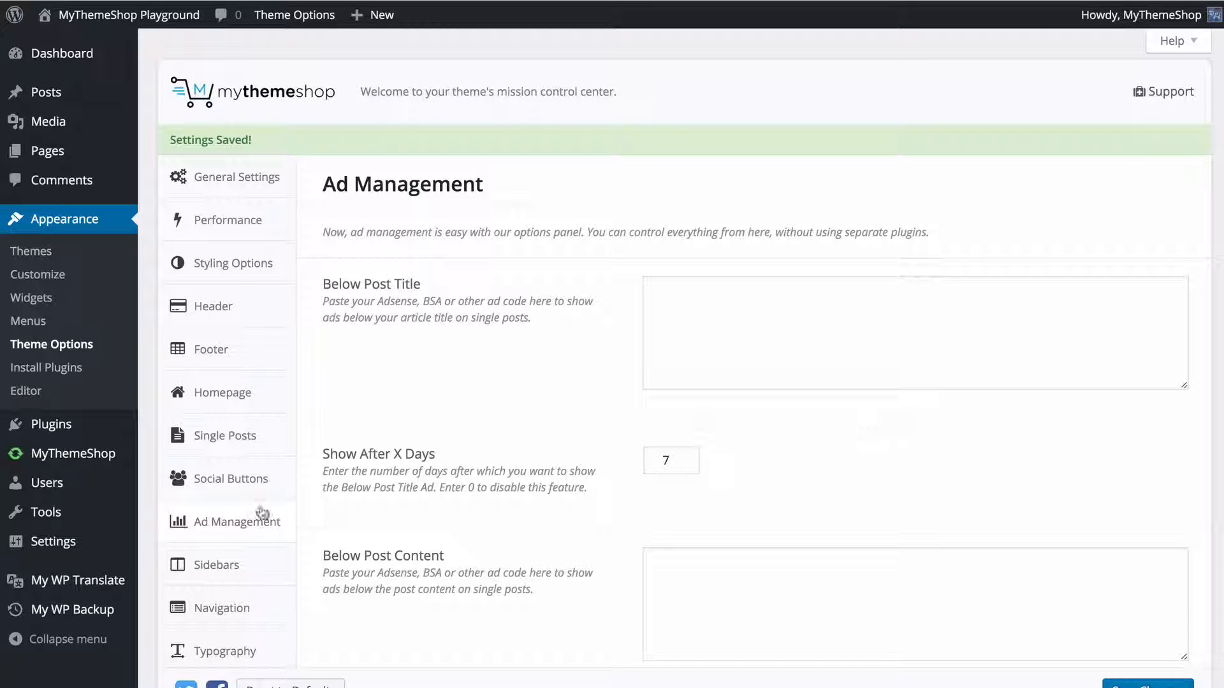
Add a custom sidebar named Single Post Sidebar with the ID sidebar-single in the Sidebars options.
click(218, 565)
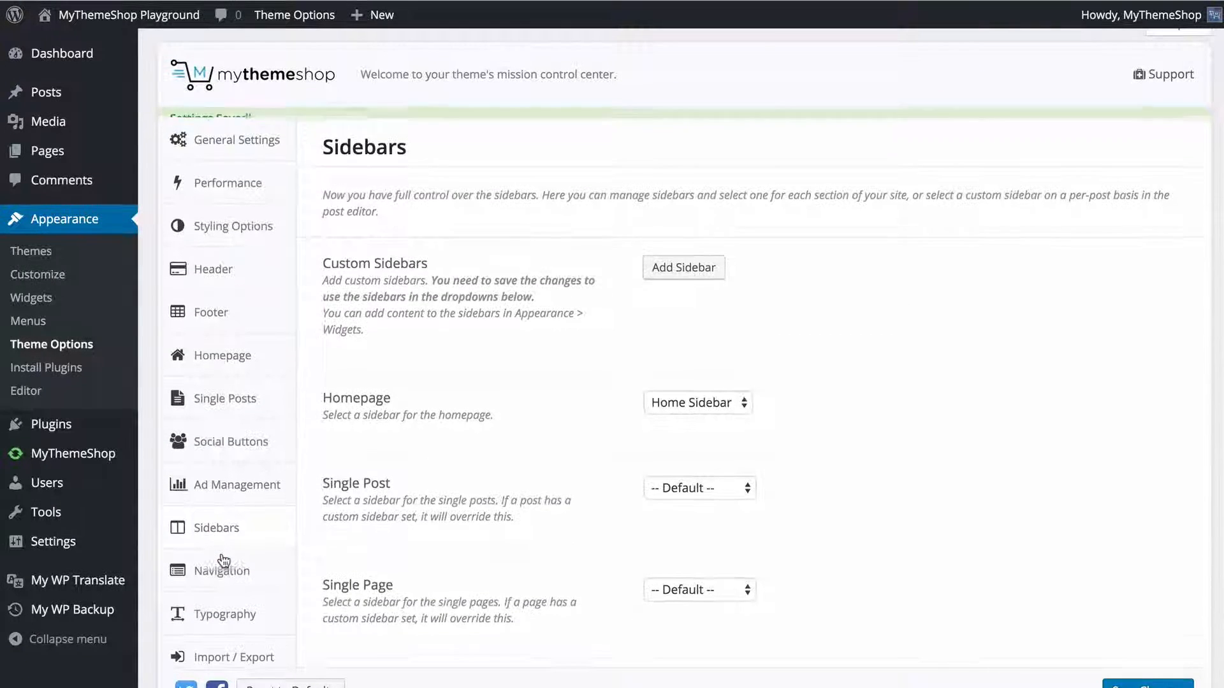
scroll(406, 531, up, 1)
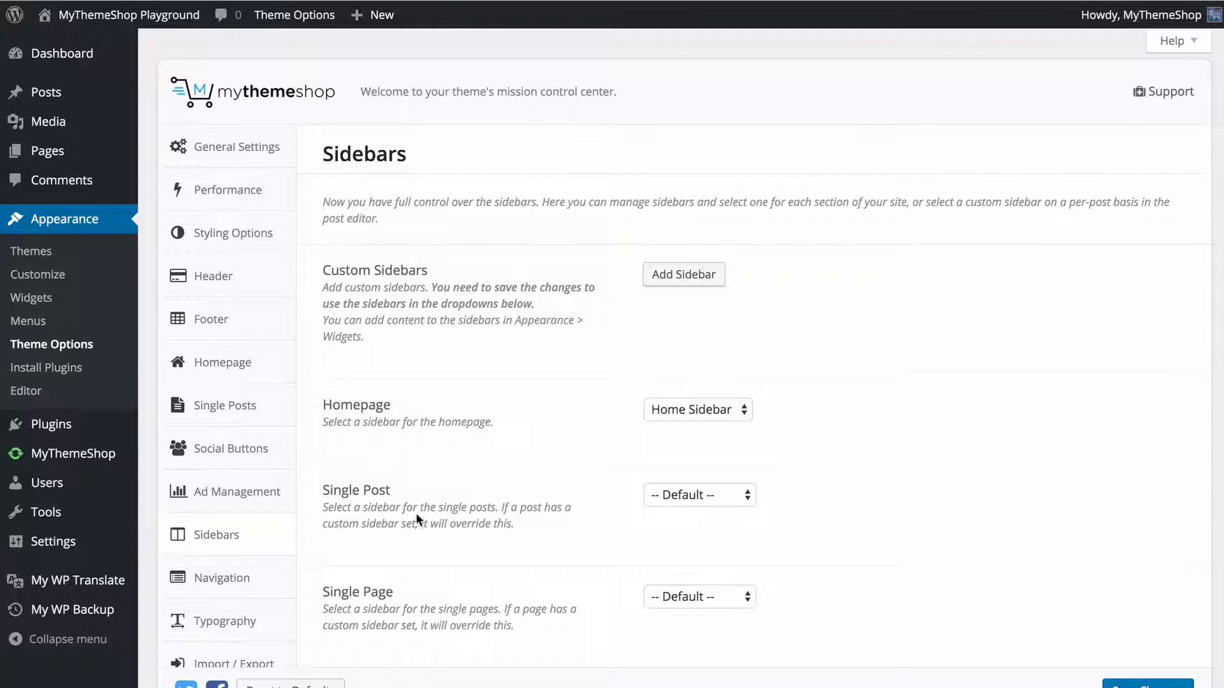
click(673, 283)
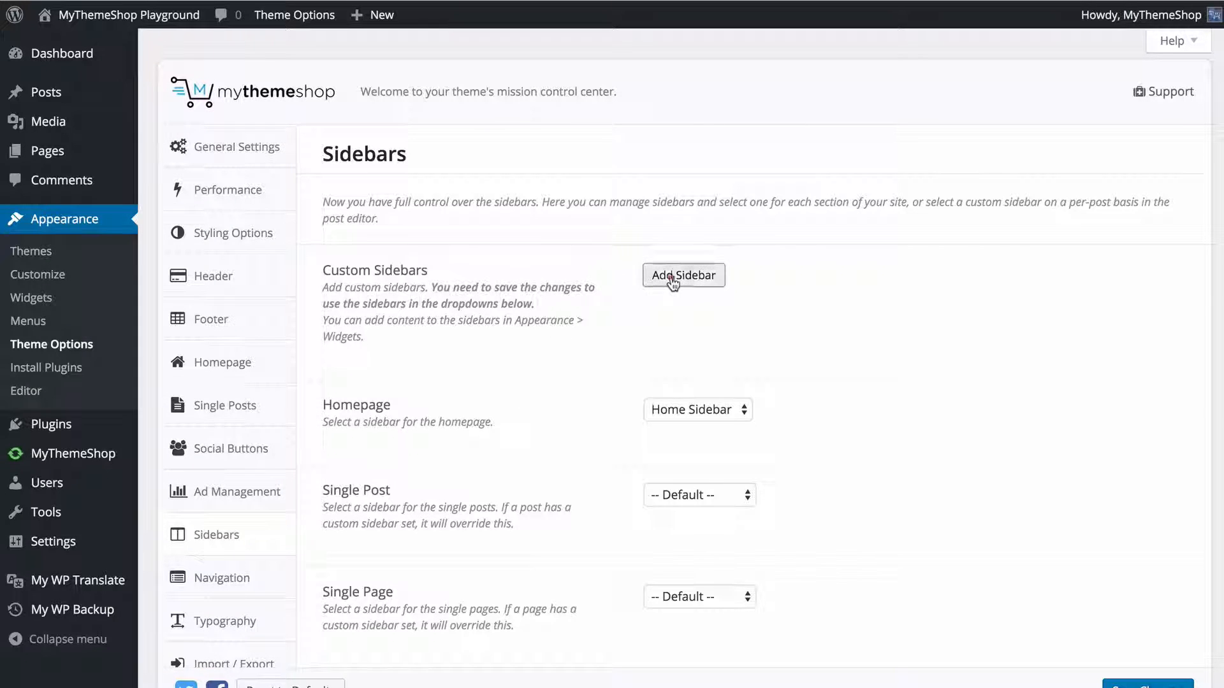
click(694, 356)
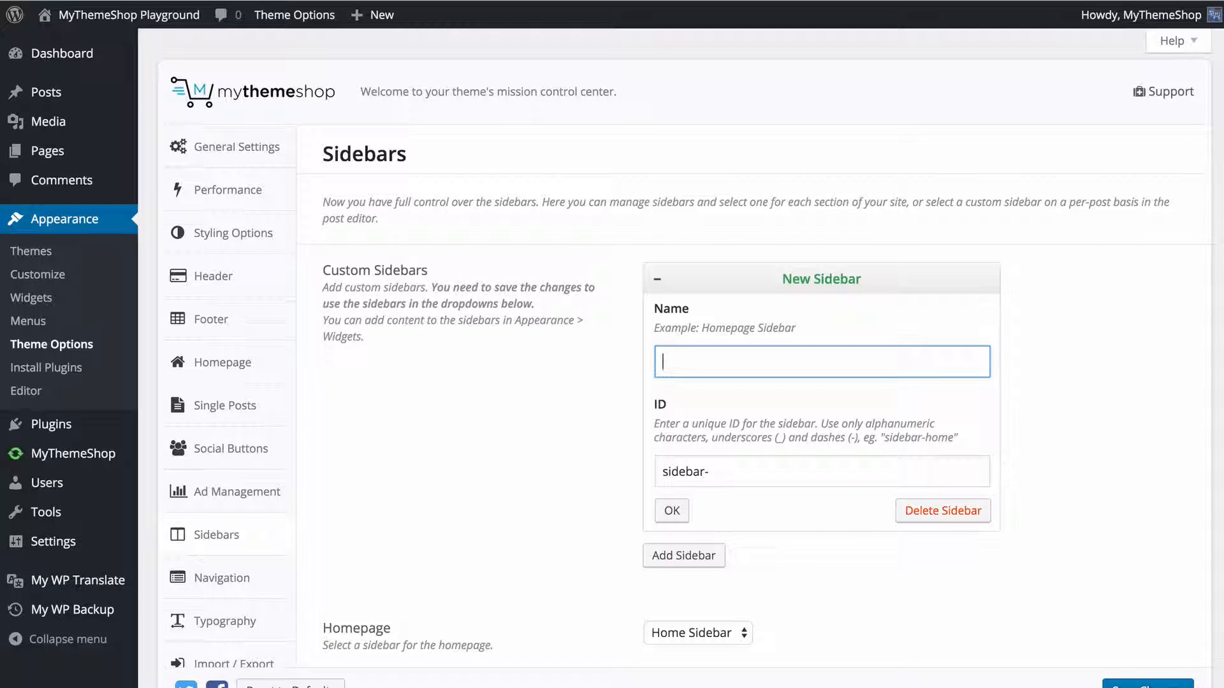
text(Single Post Sidear)
click(821, 464)
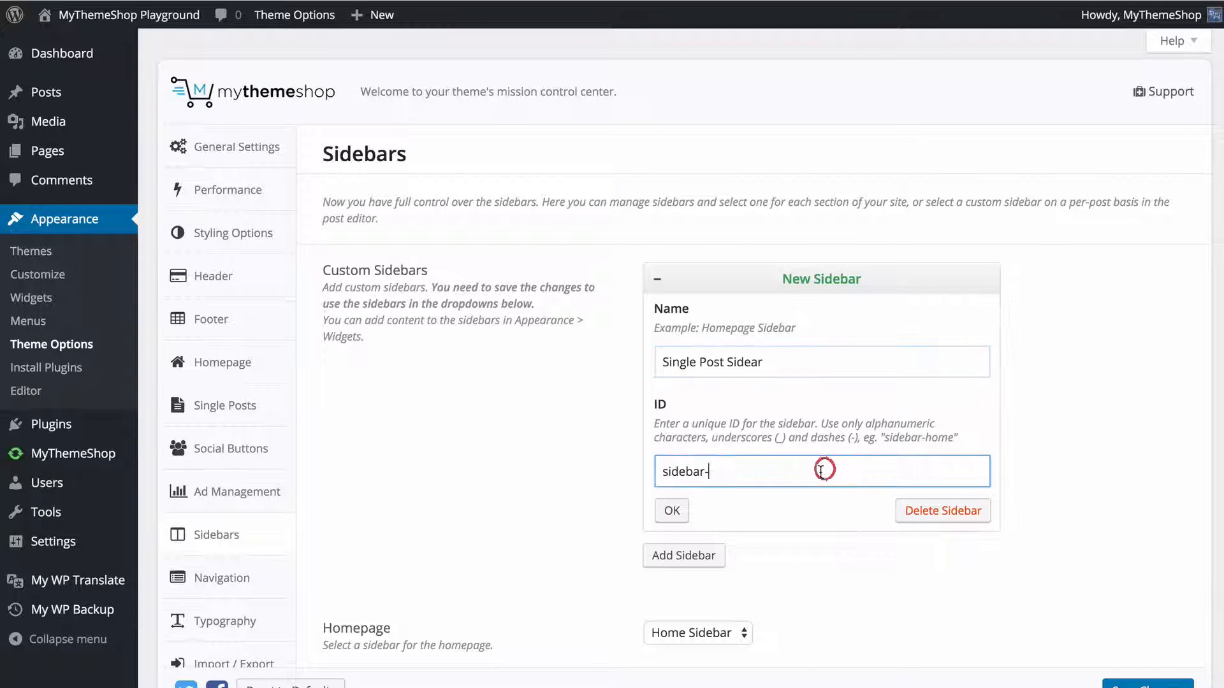
text(single)
click(672, 510)
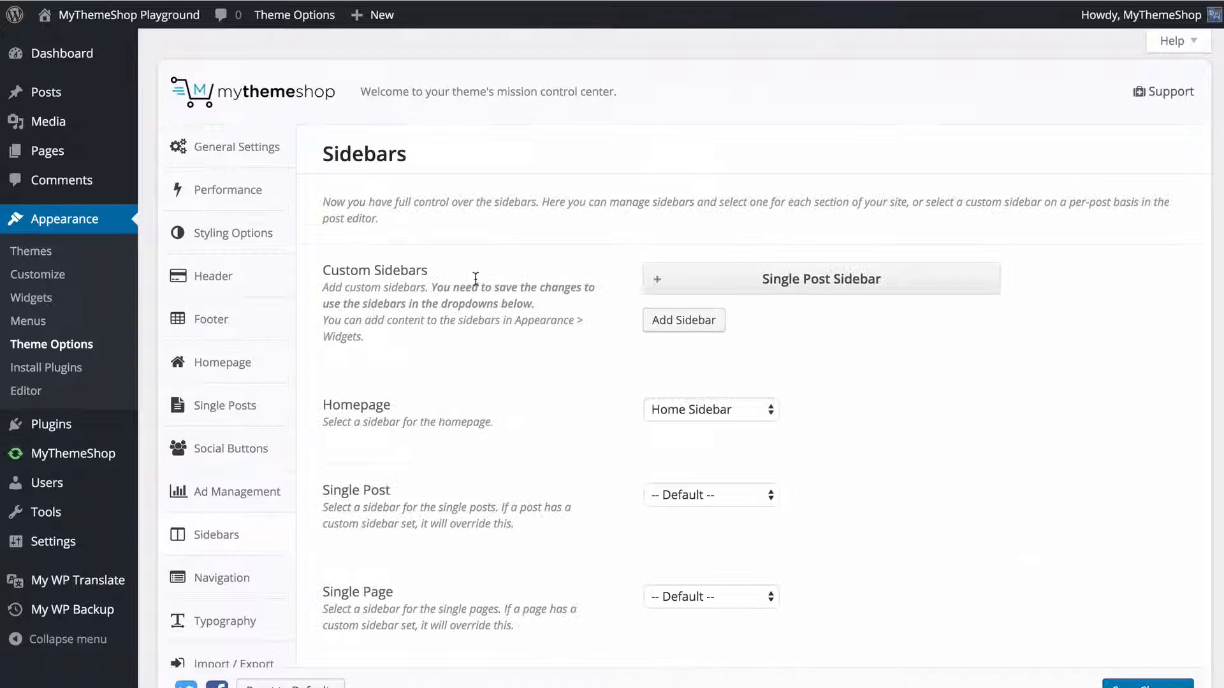
scroll(475, 277, down, 5)
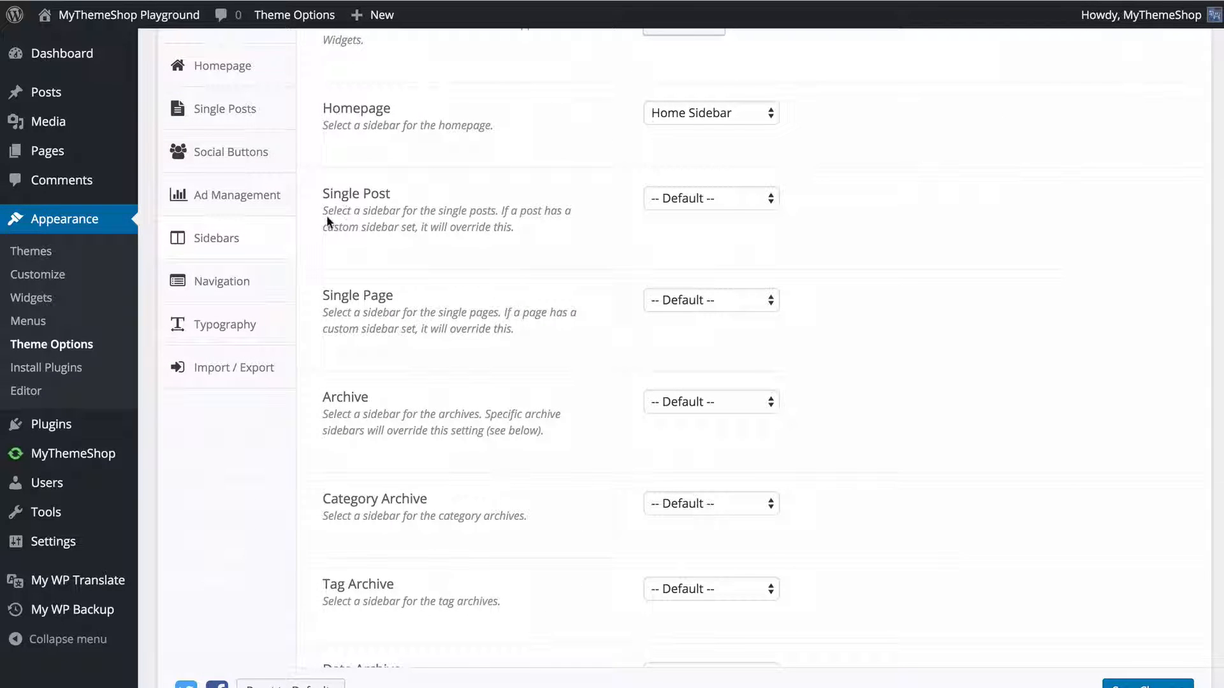
Assign Single Post Sidebar to the Single Post setting in the Sidebars options and save the theme options.
click(742, 200)
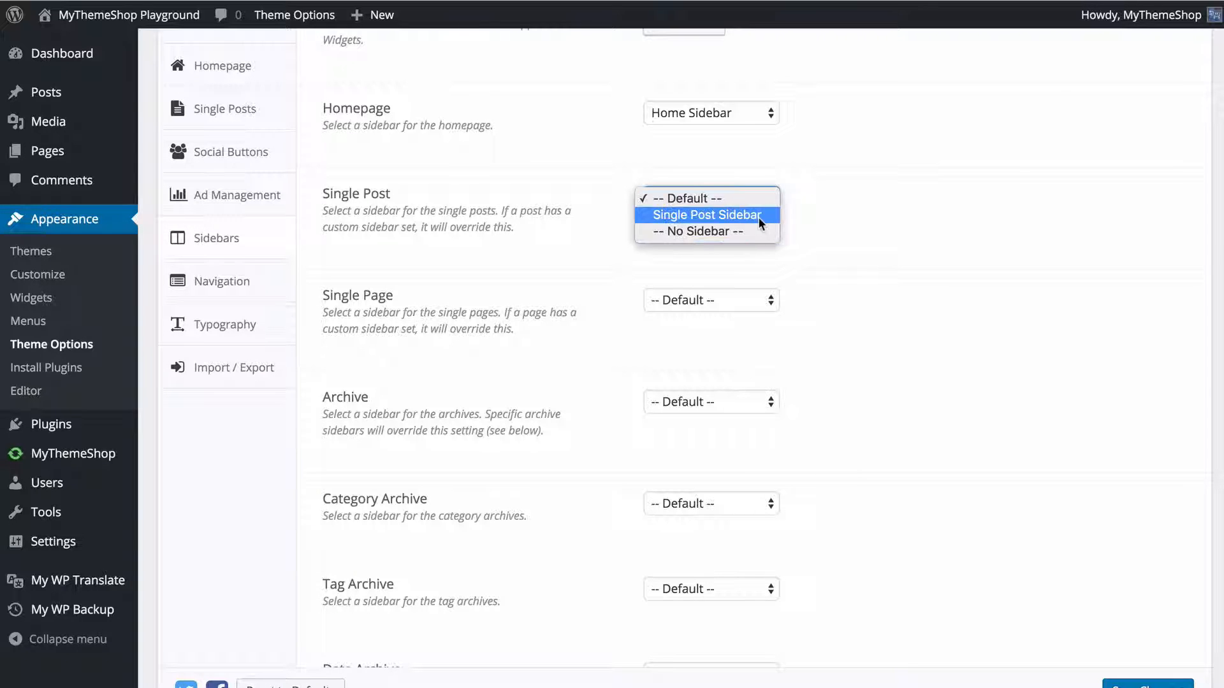
click(759, 214)
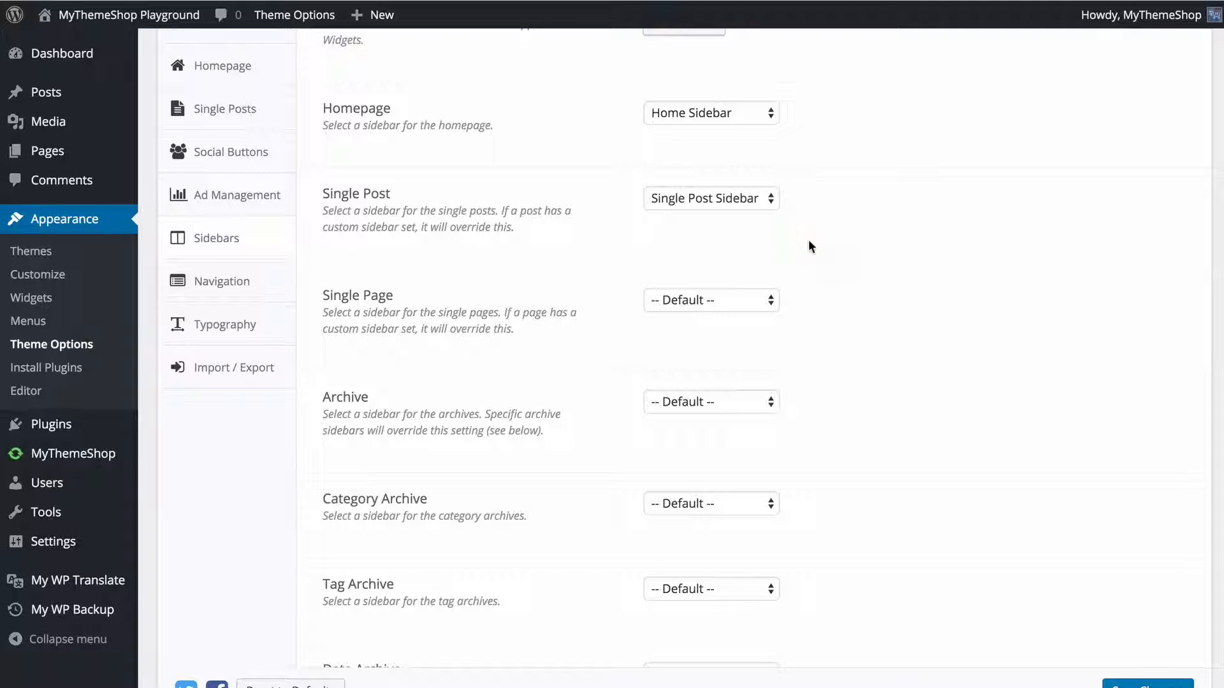
scroll(807, 248, down, 3)
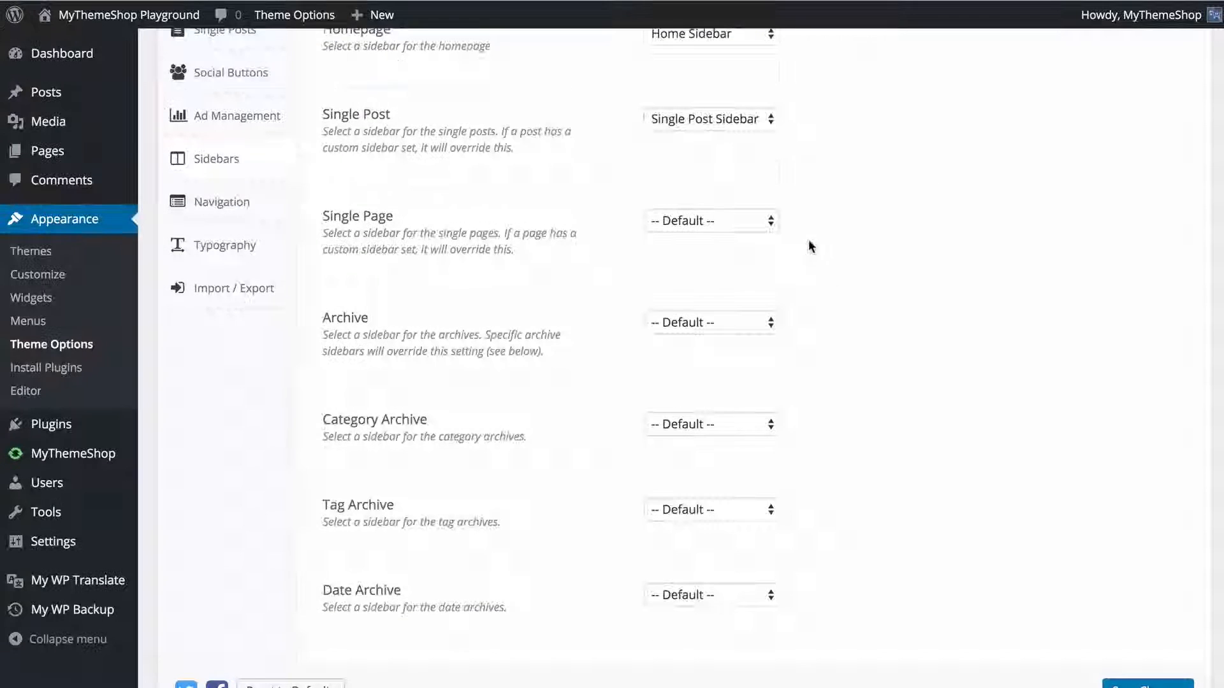
scroll(802, 253, down, 1)
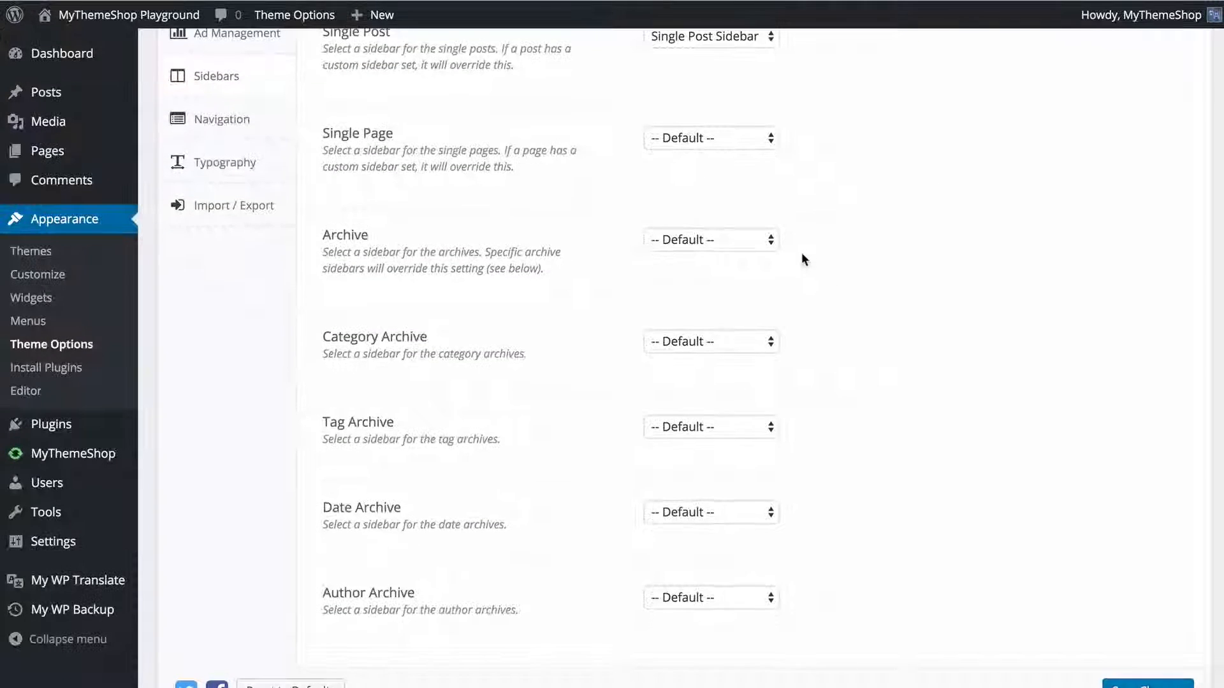
scroll(415, 164, down, 3)
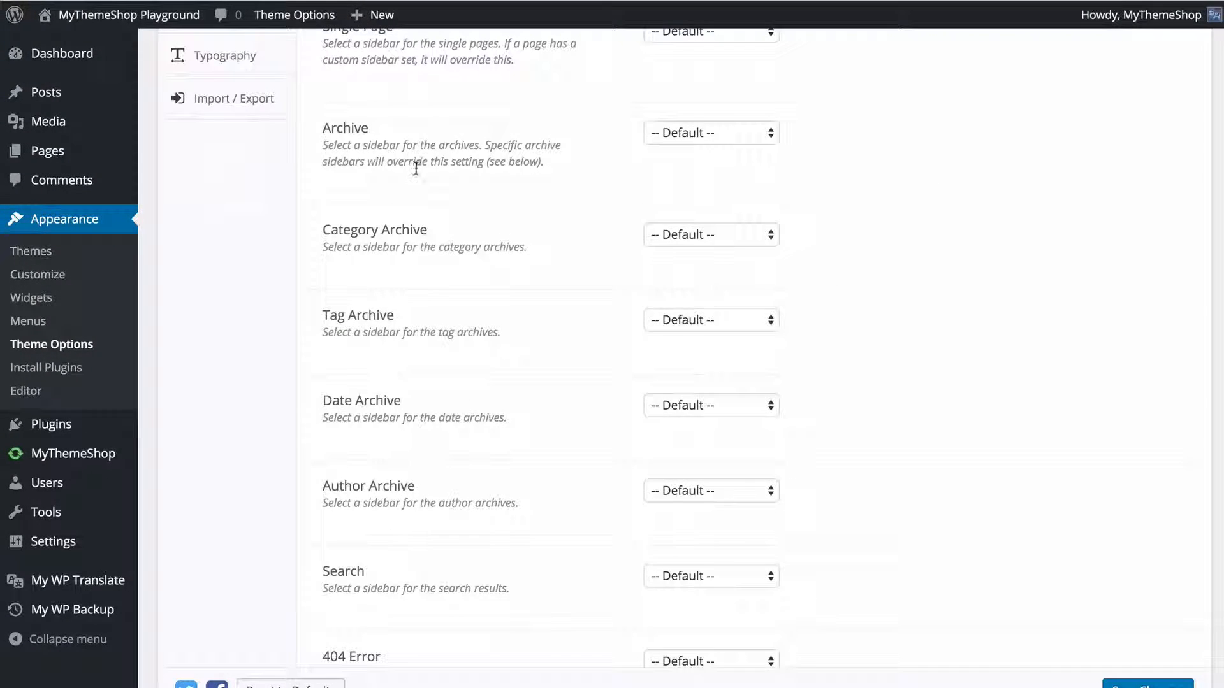
scroll(416, 168, down, 7)
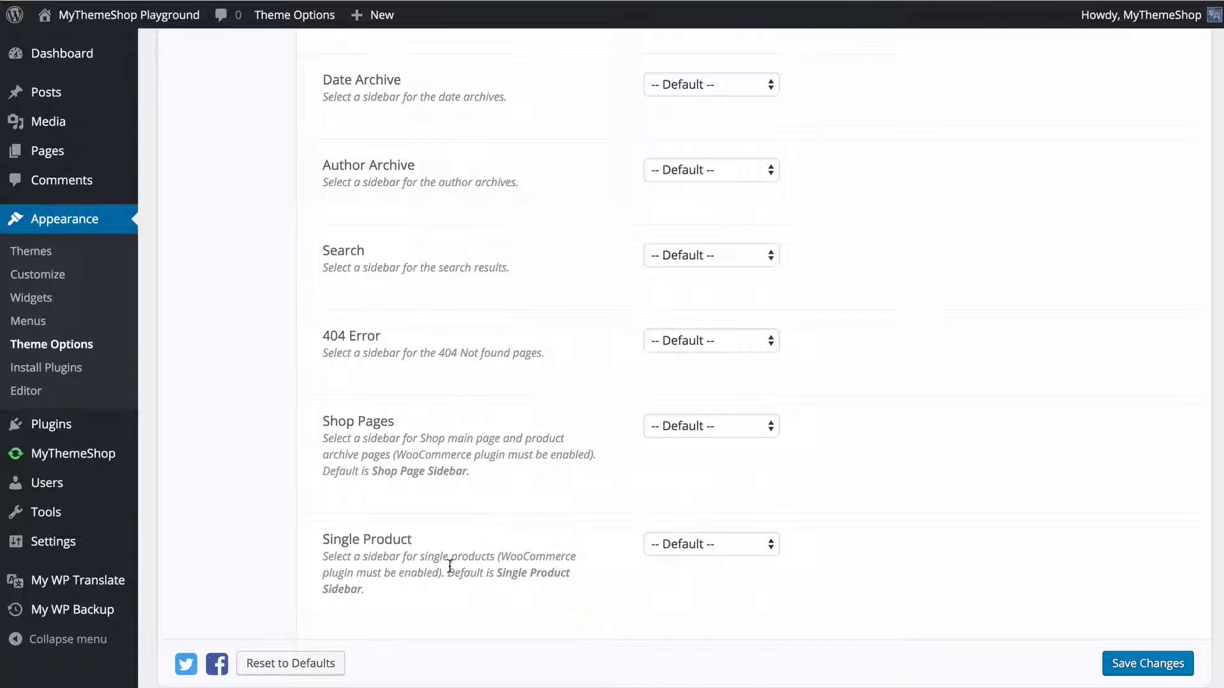
scroll(680, 584, down, 1)
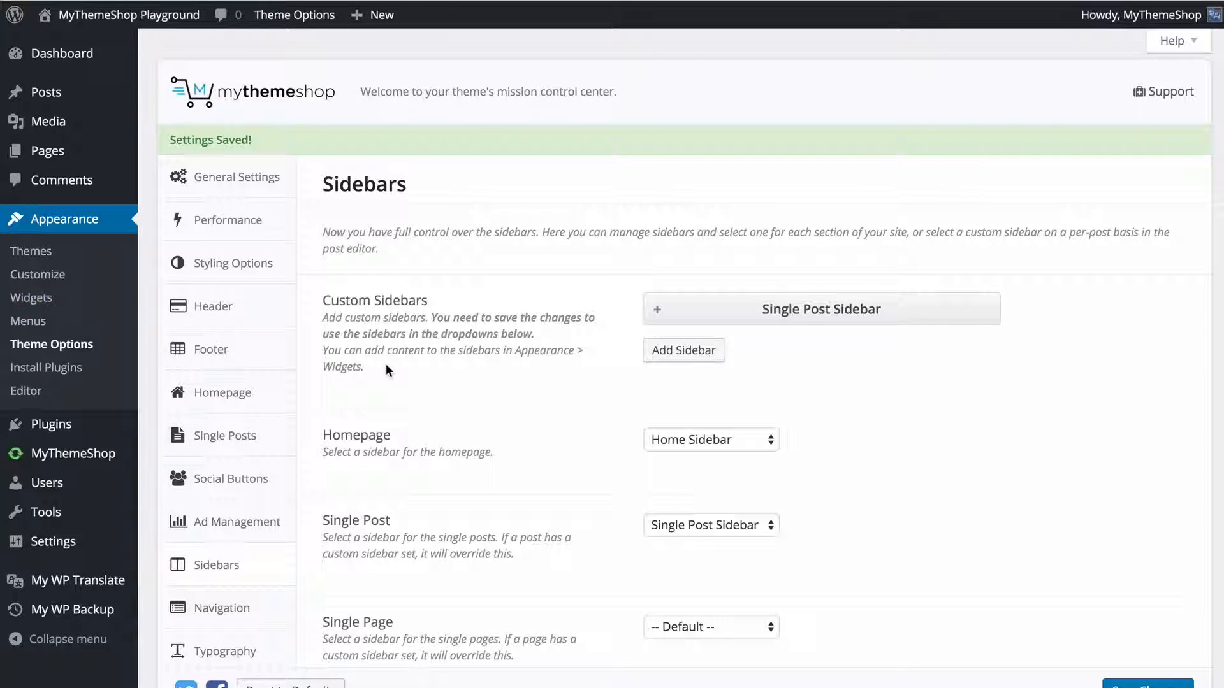
Open the Menus section through the theme's Navigation options.
scroll(350, 357, down, 5)
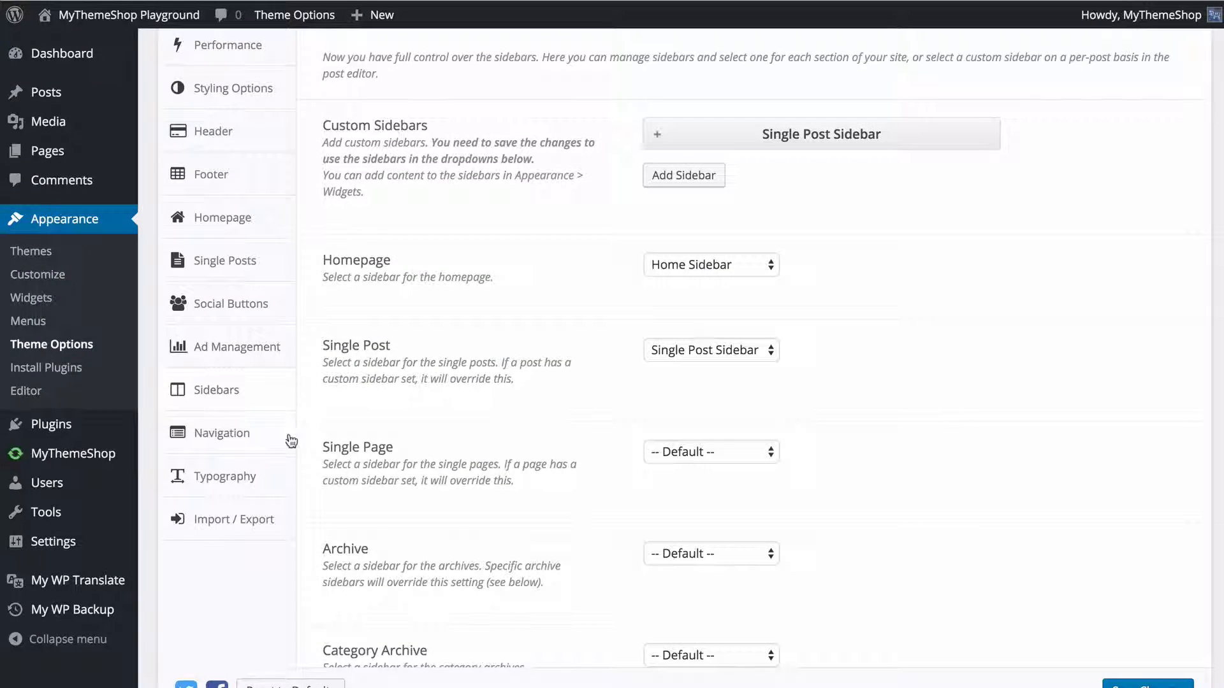
click(271, 439)
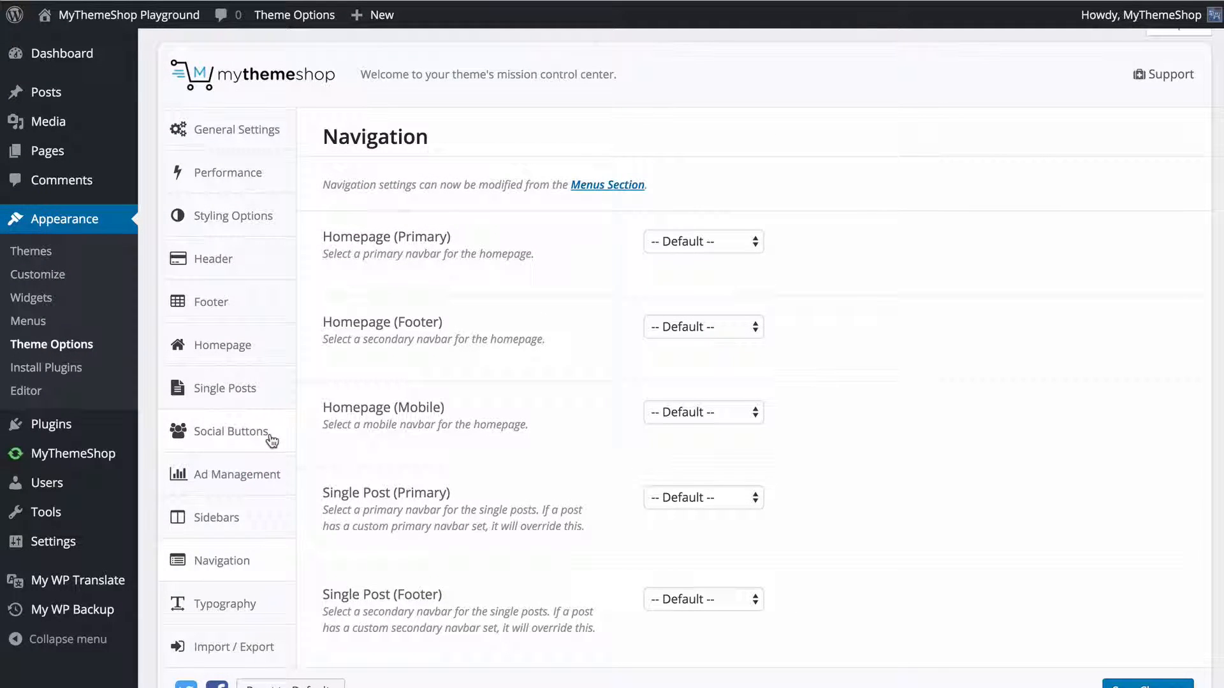
click(607, 185)
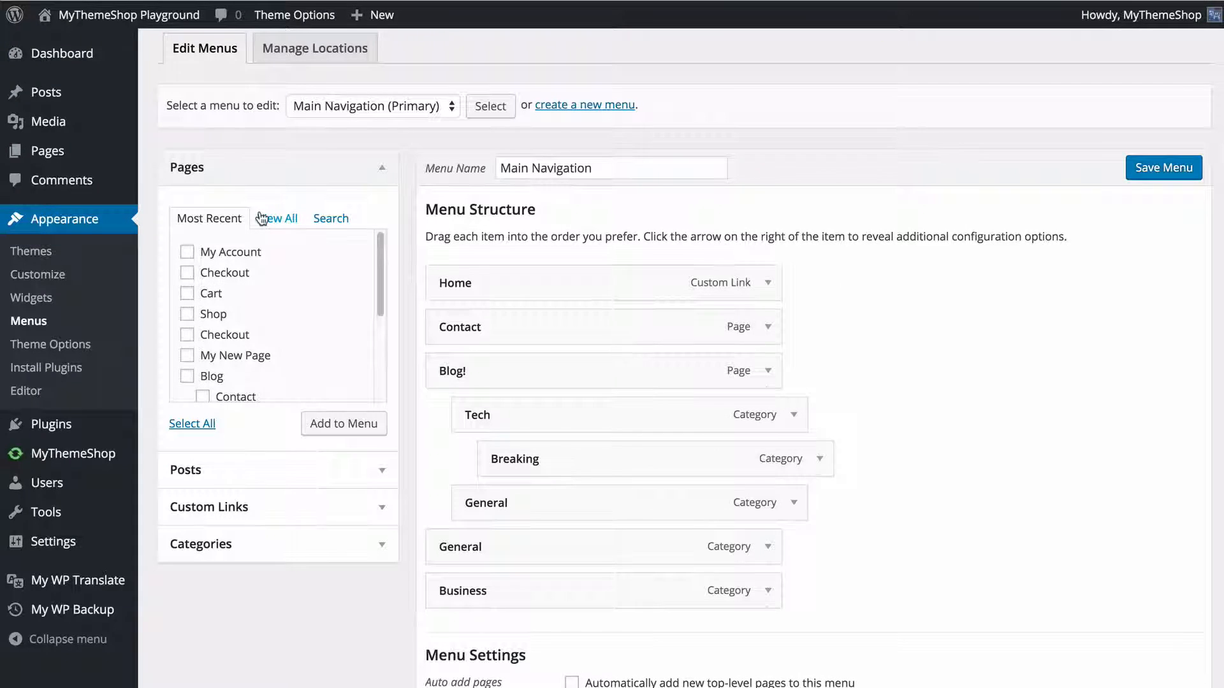
Add the Home page to the Main Navigation menu and place it as the first item.
click(263, 219)
click(214, 251)
scroll(236, 347, down, 10)
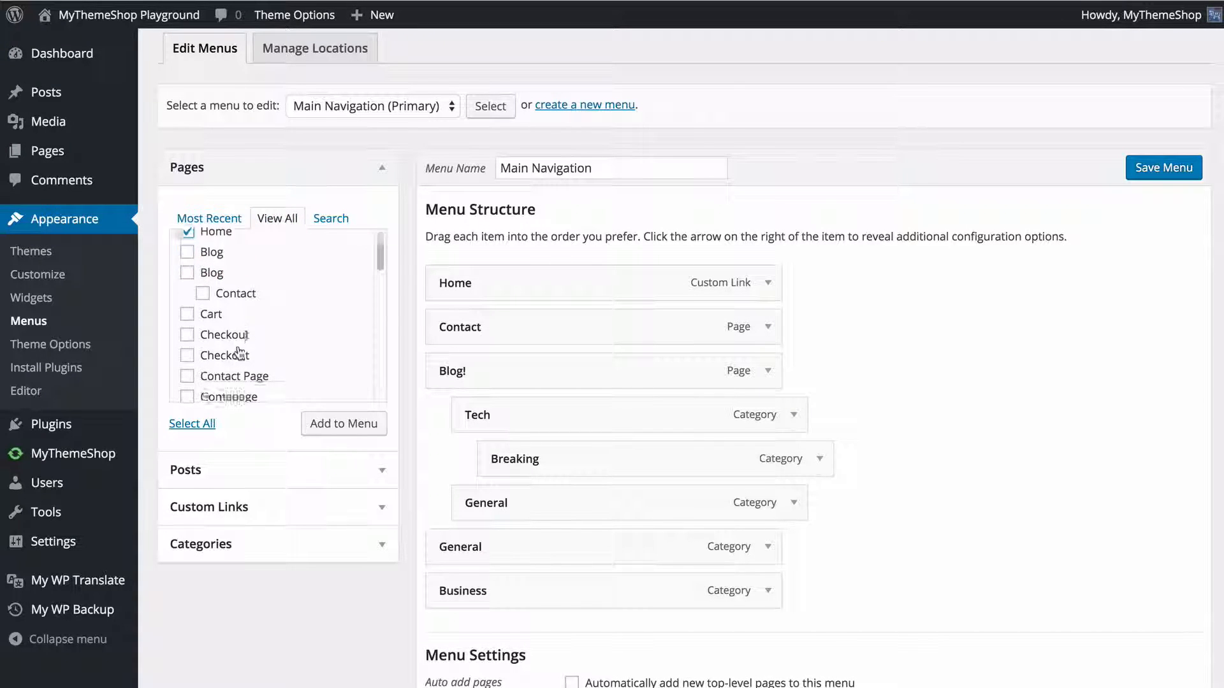
scroll(236, 348, up, 15)
scroll(236, 347, up, 2)
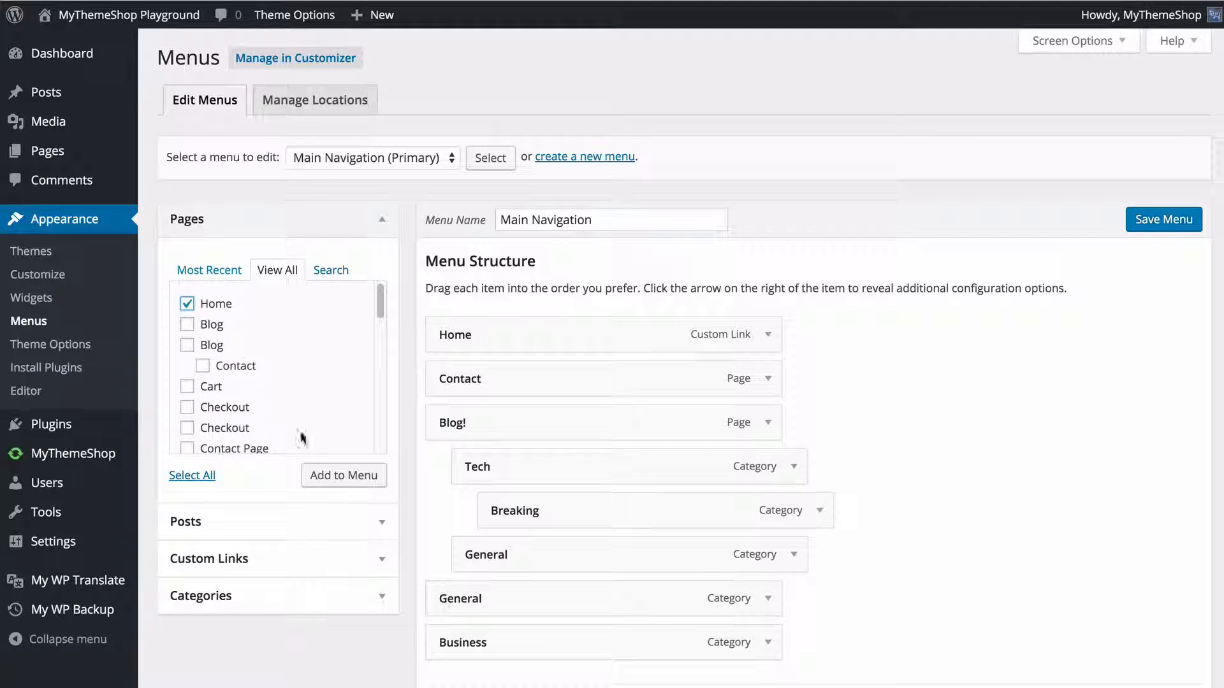
click(353, 479)
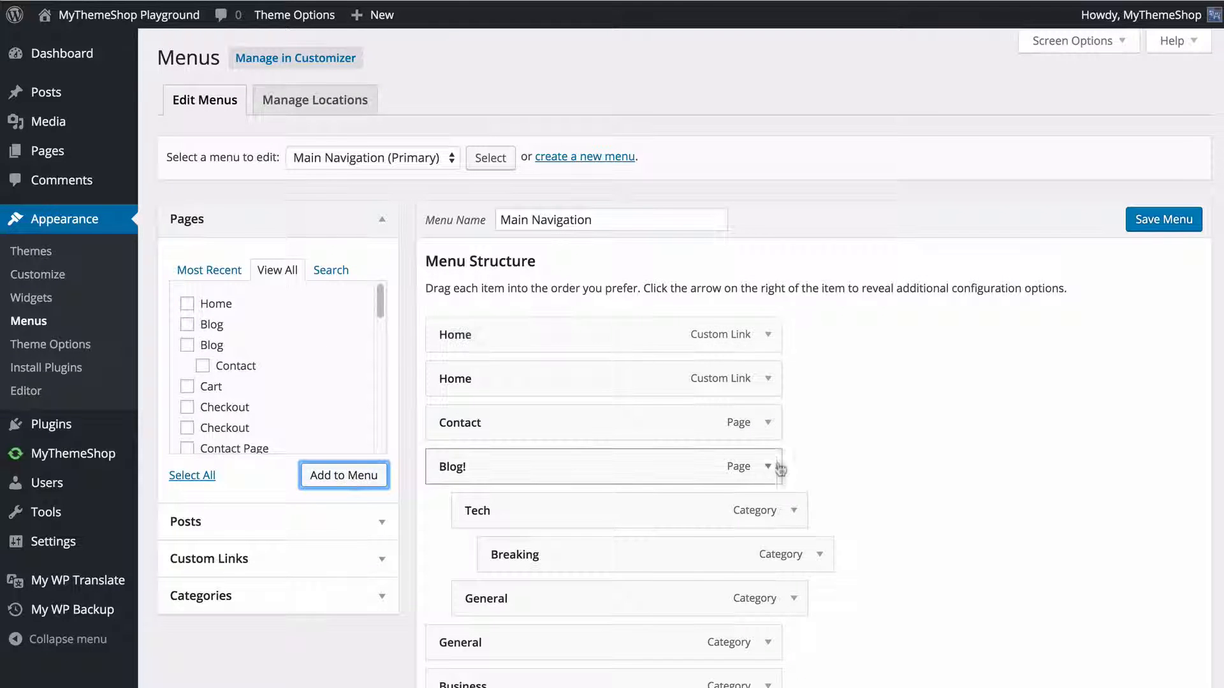
drag(625, 383, 634, 306)
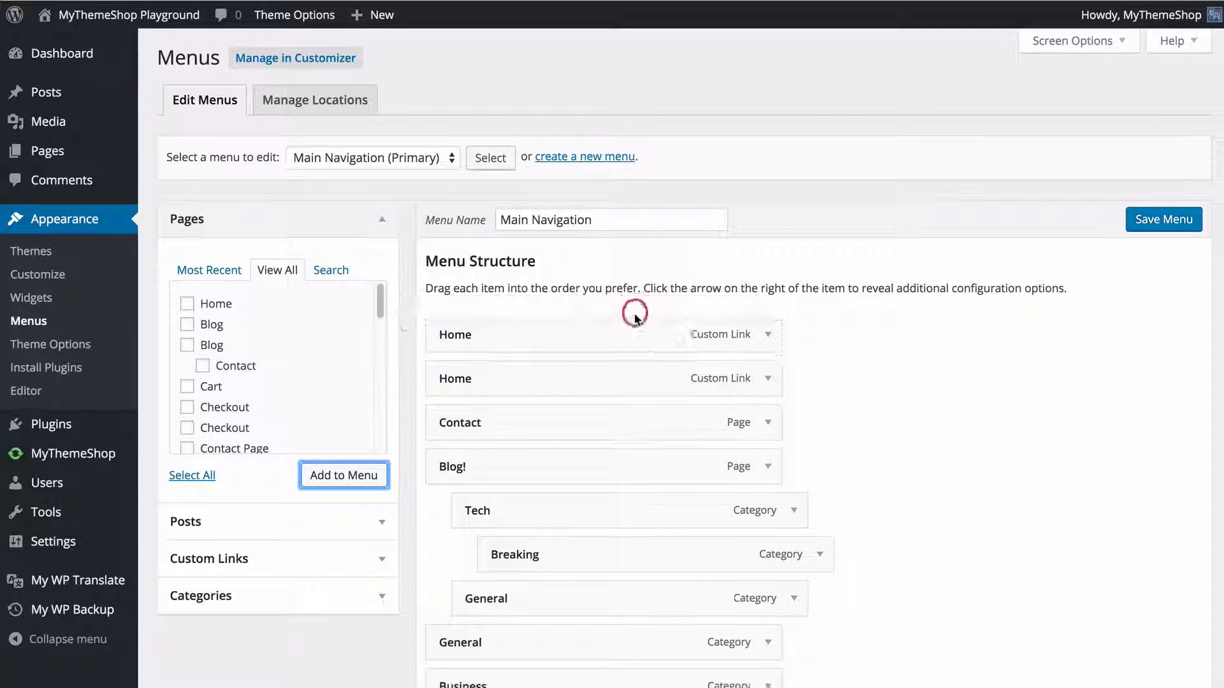
Expand the first Home menu item, look through its icon choices and set its color to orange #dd9933.
click(767, 334)
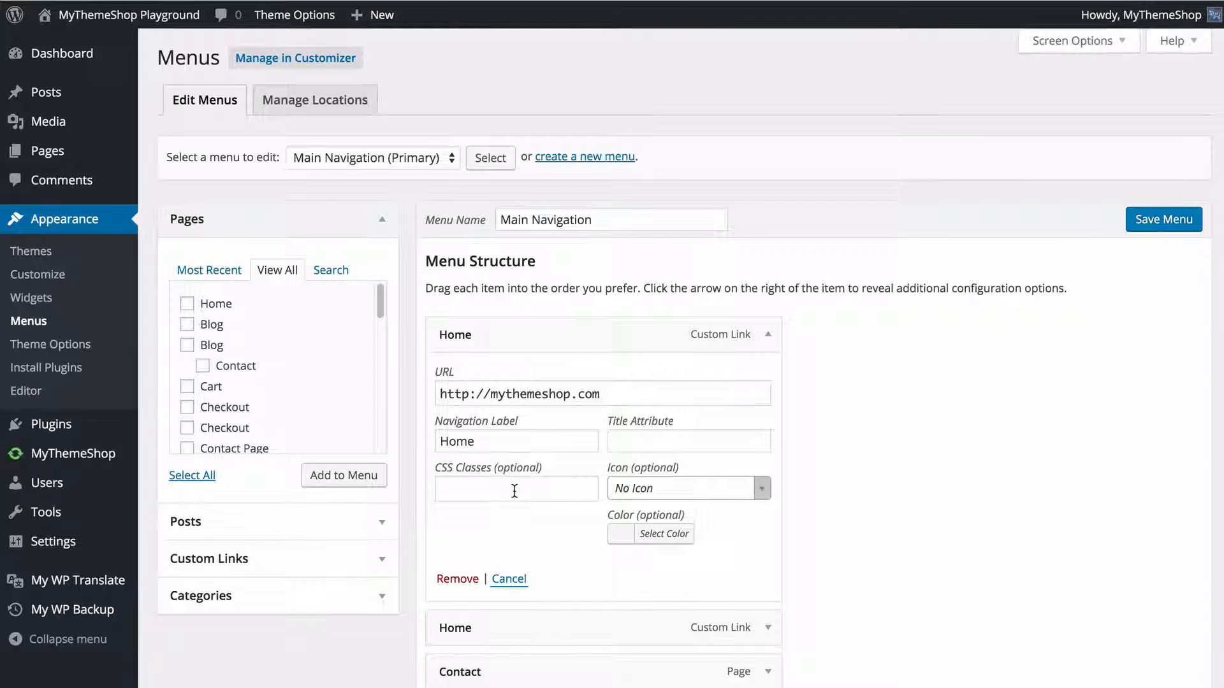
click(750, 491)
scroll(741, 508, down, 5)
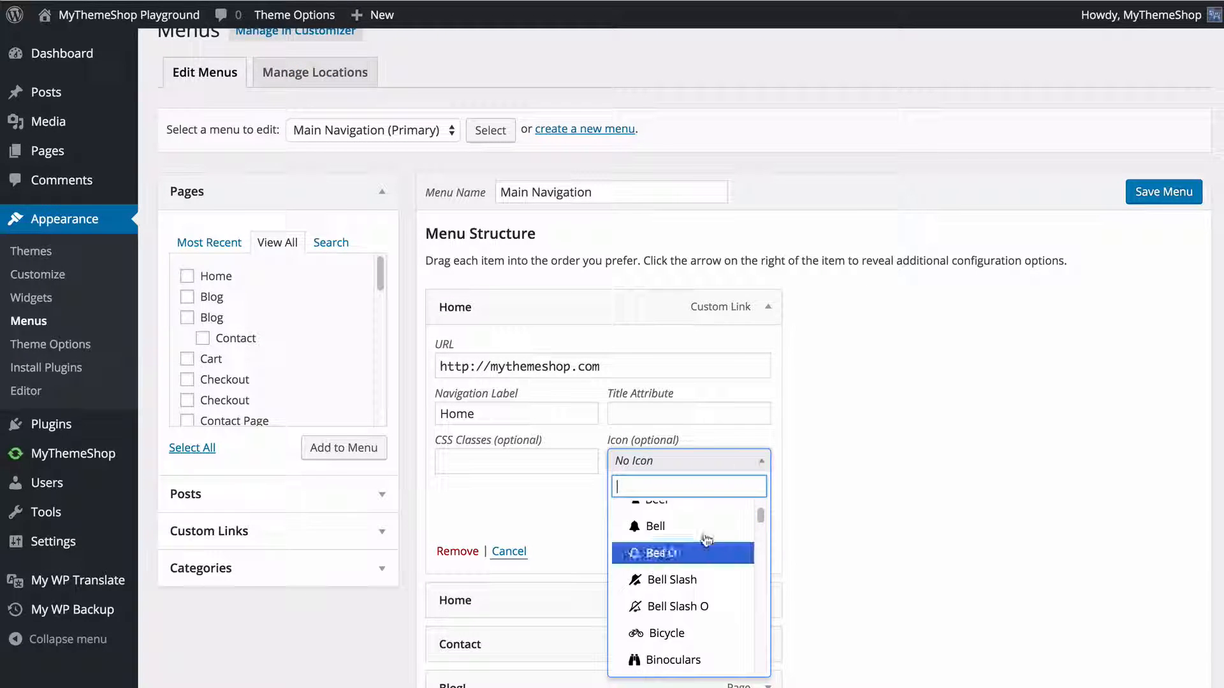
click(744, 466)
click(664, 506)
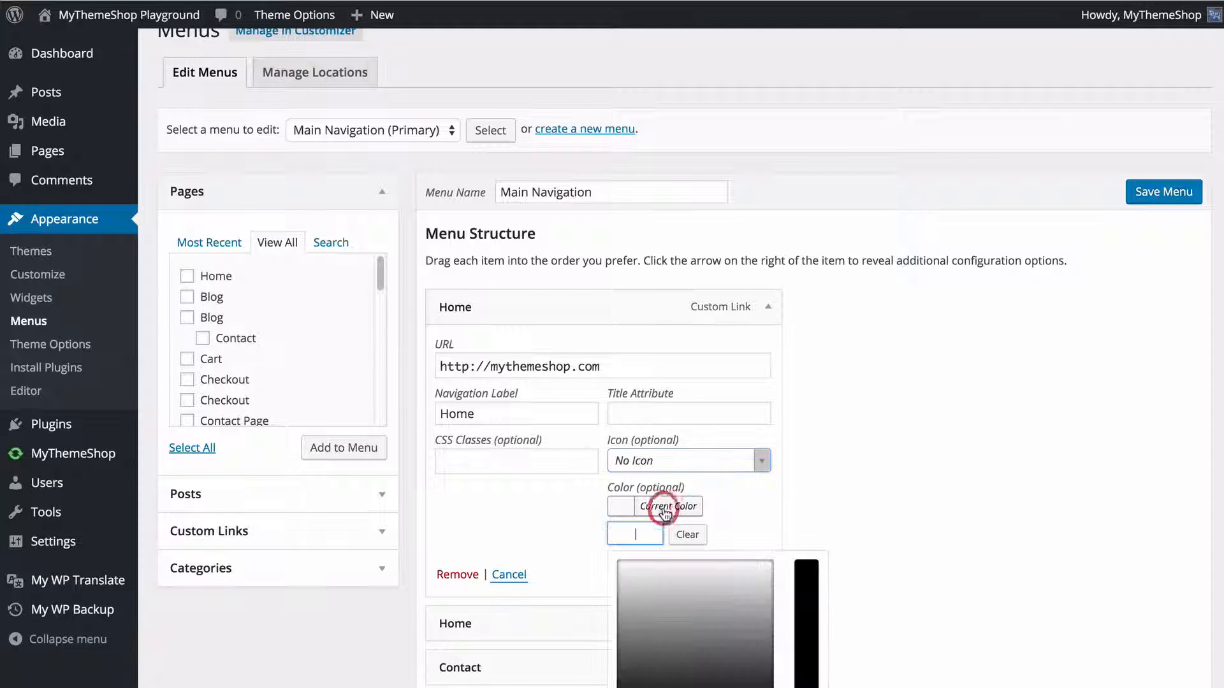
scroll(647, 587, down, 3)
click(691, 645)
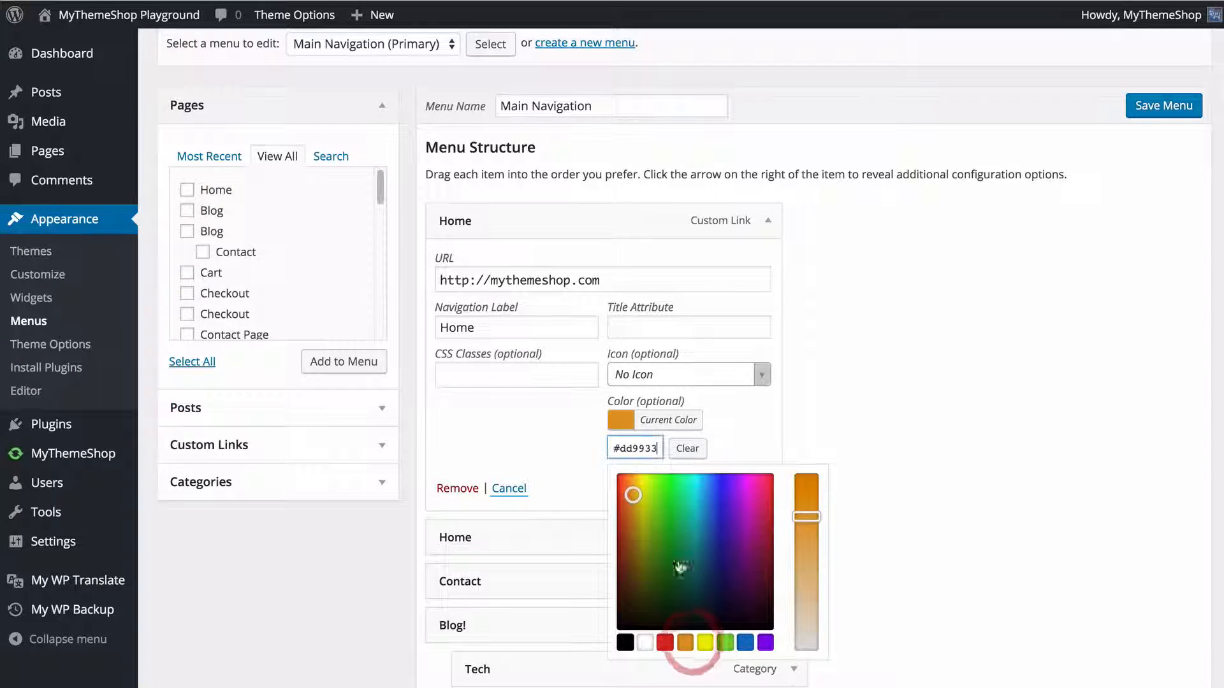
double_click(530, 438)
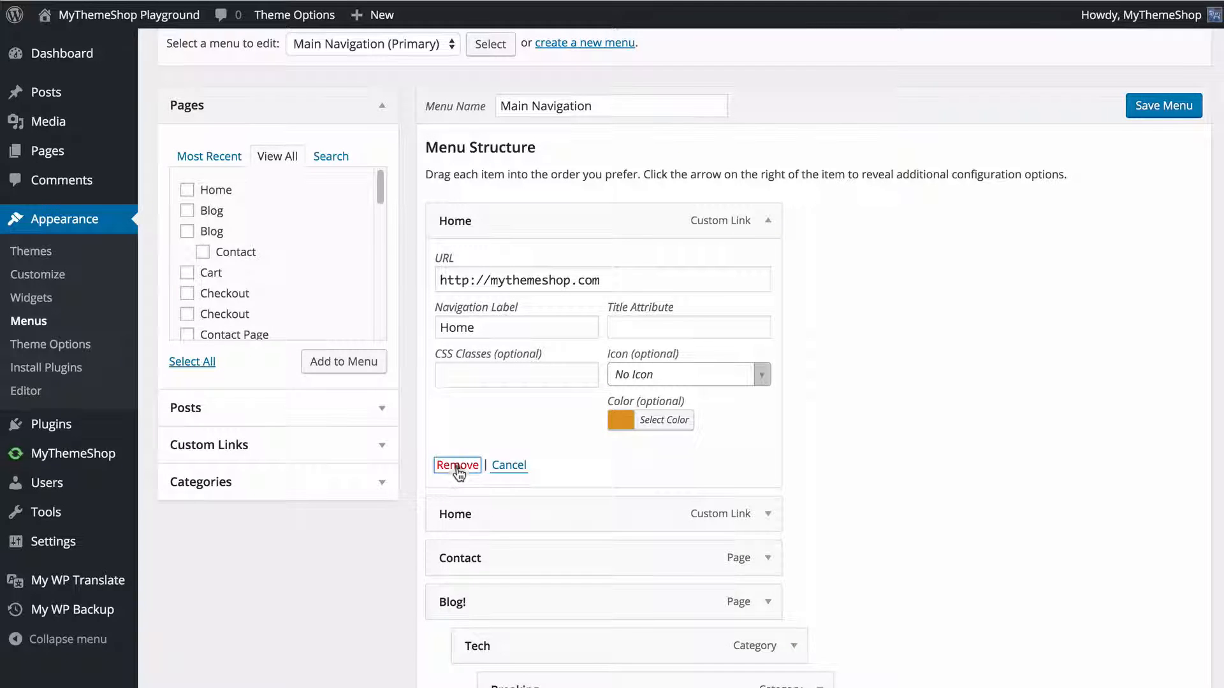
Remove the first Home item from the menu structure and save the Main Navigation menu.
click(458, 464)
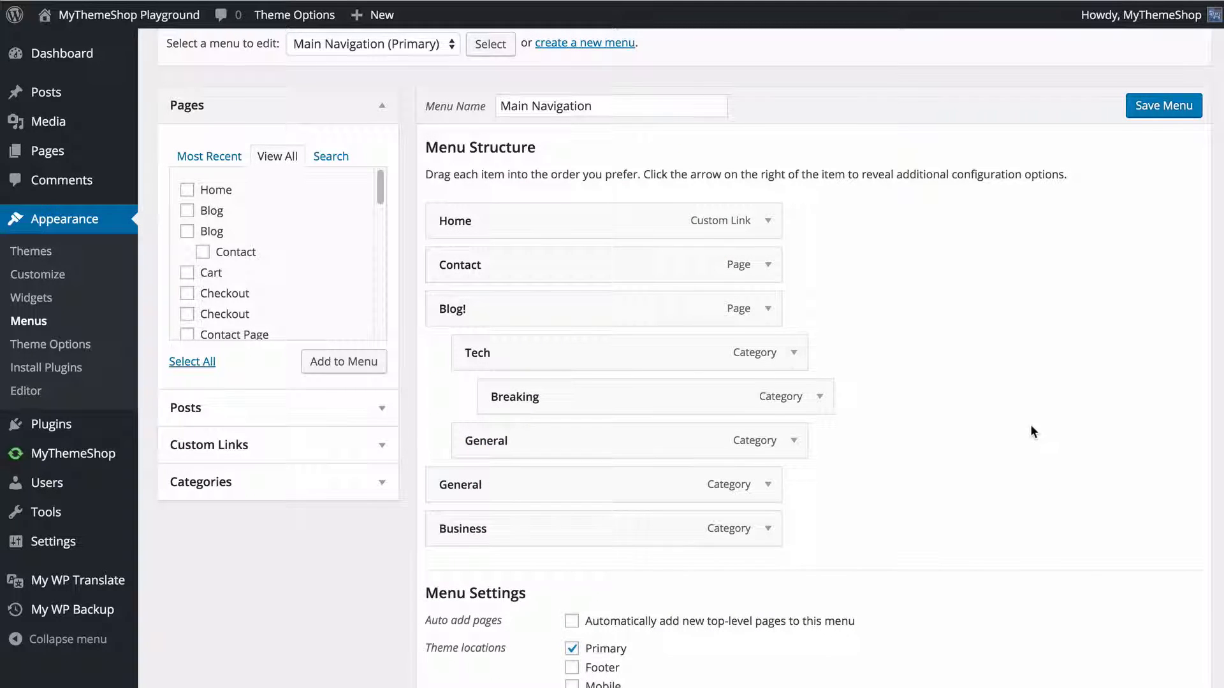
scroll(1031, 432, down, 2)
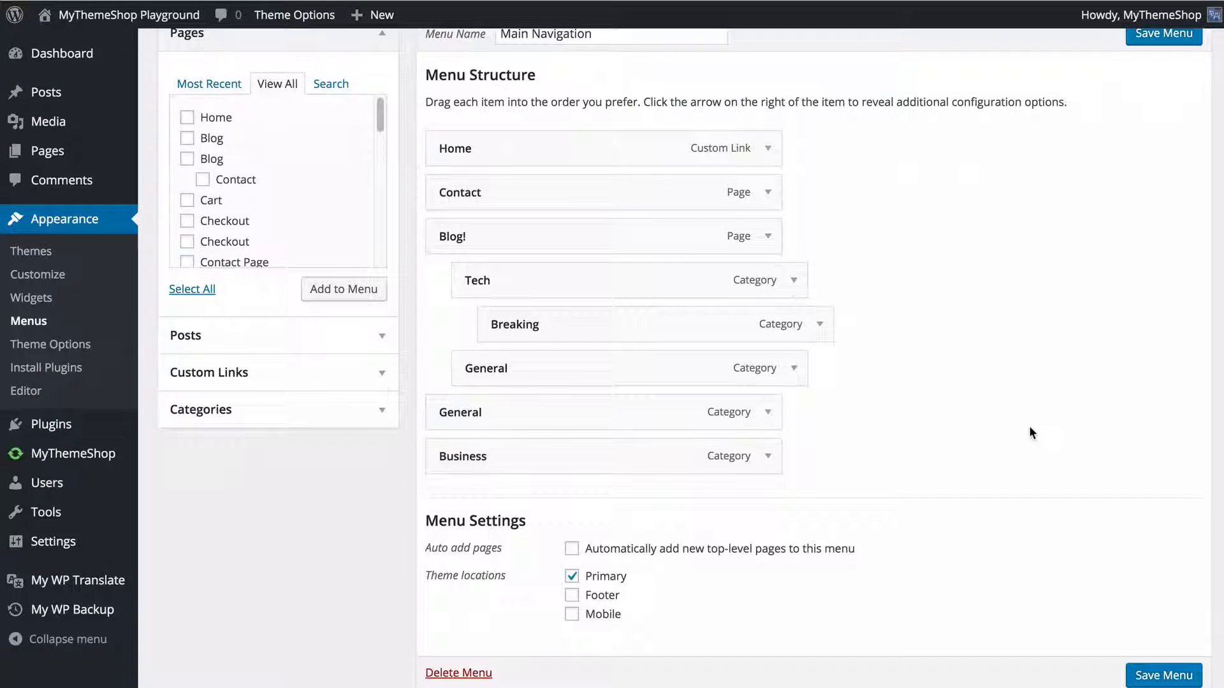
click(1186, 680)
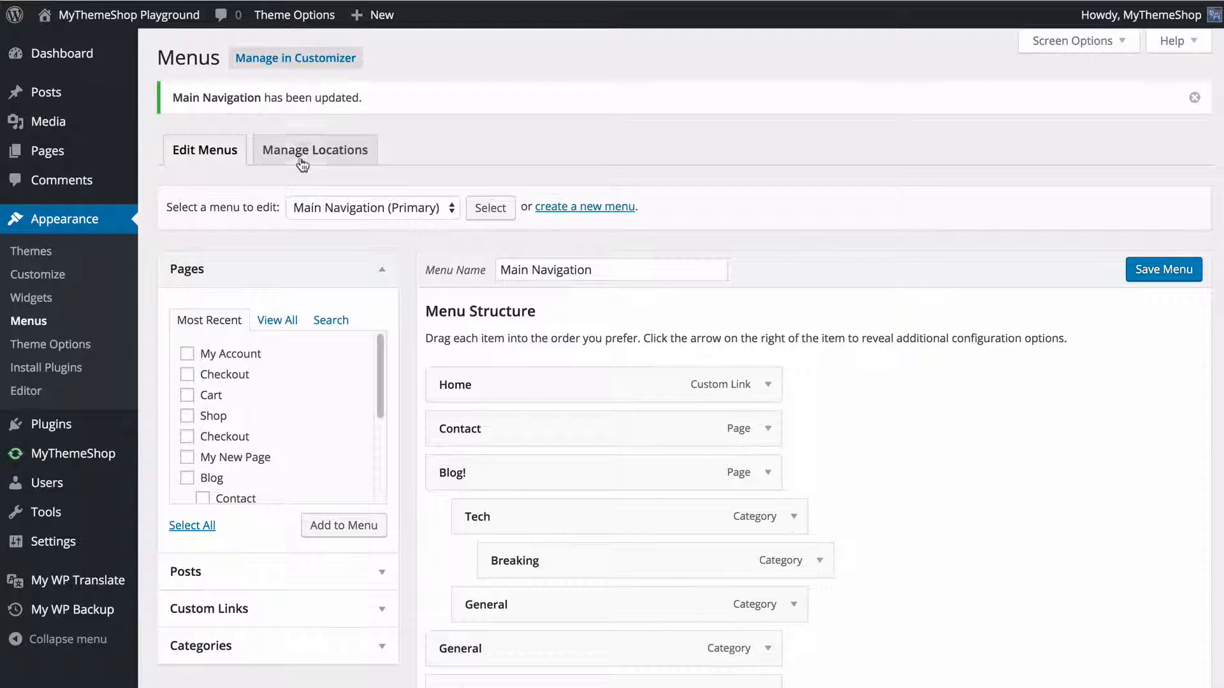
Assign Menu 1 to the Footer location and Menu to the Mobile location, and save the menu locations.
click(301, 160)
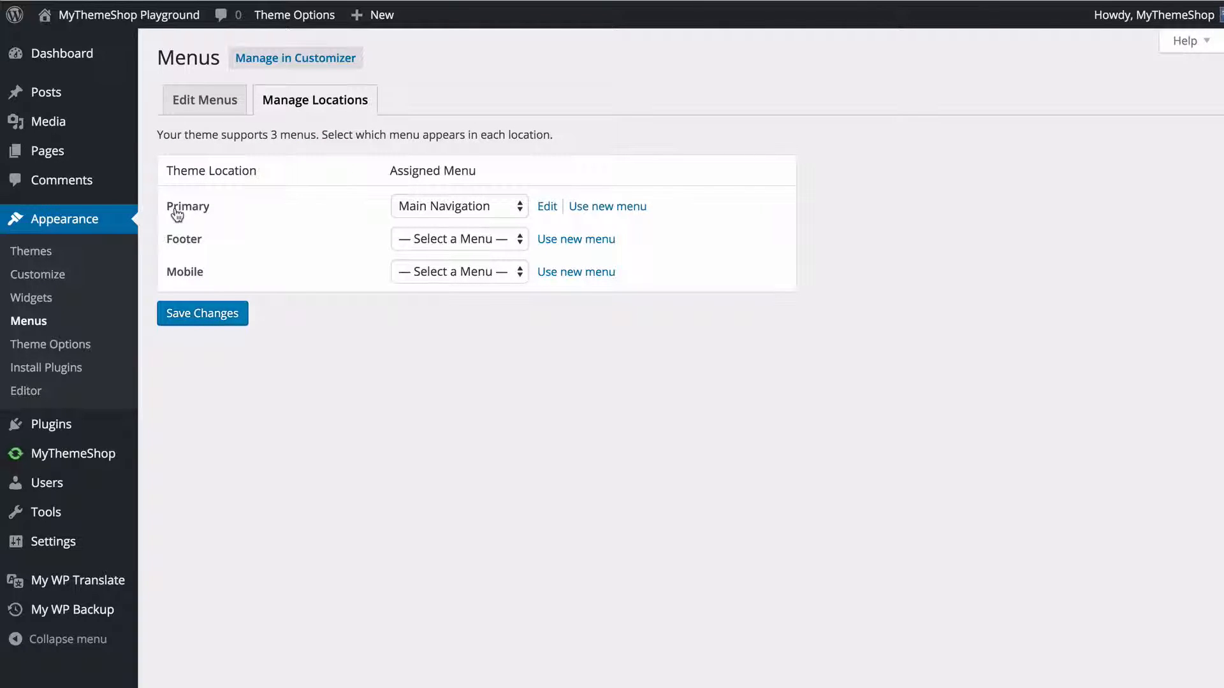
click(459, 239)
click(428, 287)
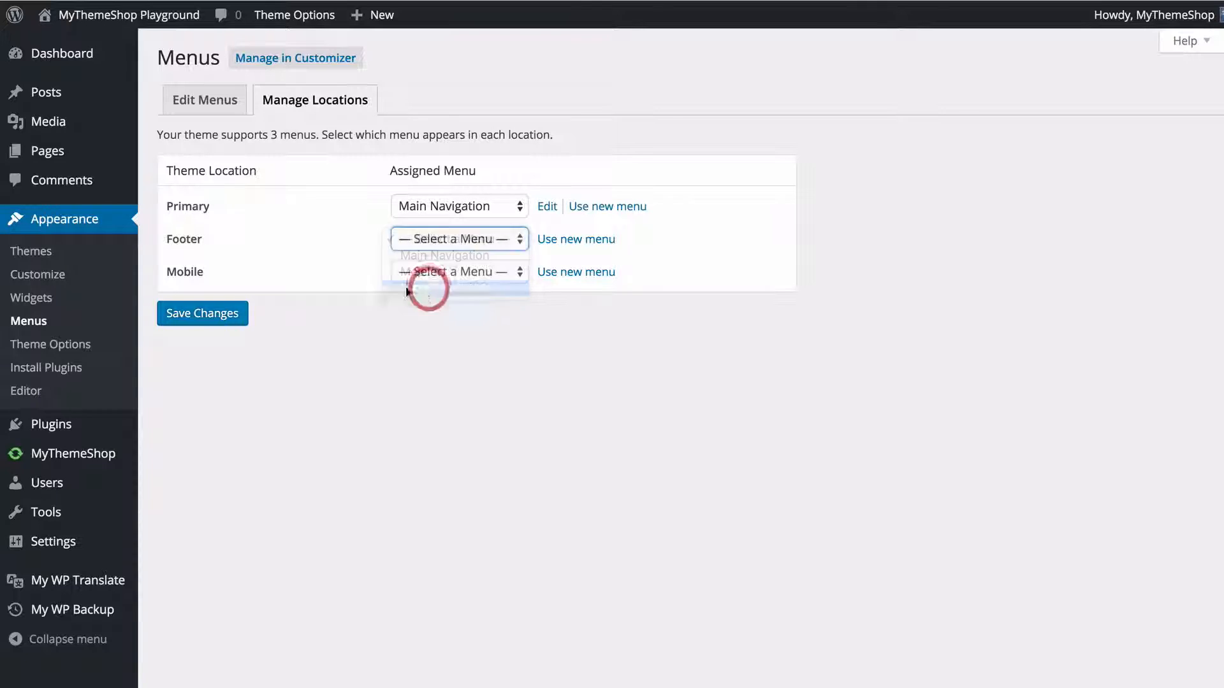
click(408, 273)
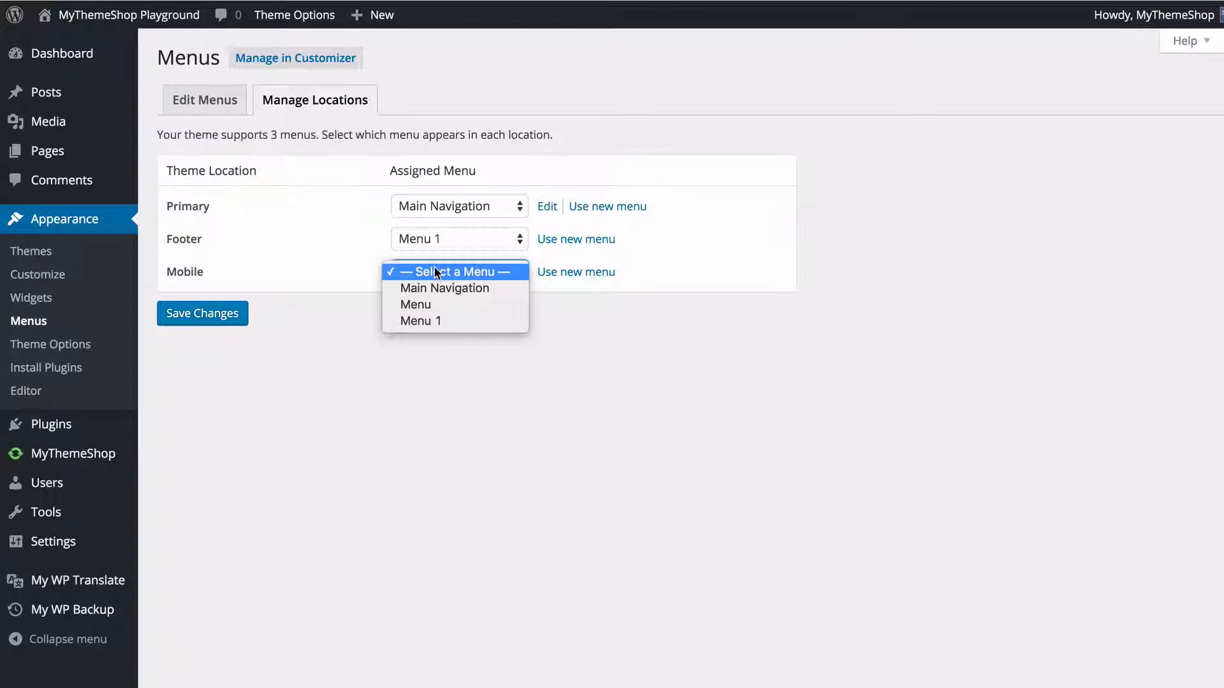
click(289, 259)
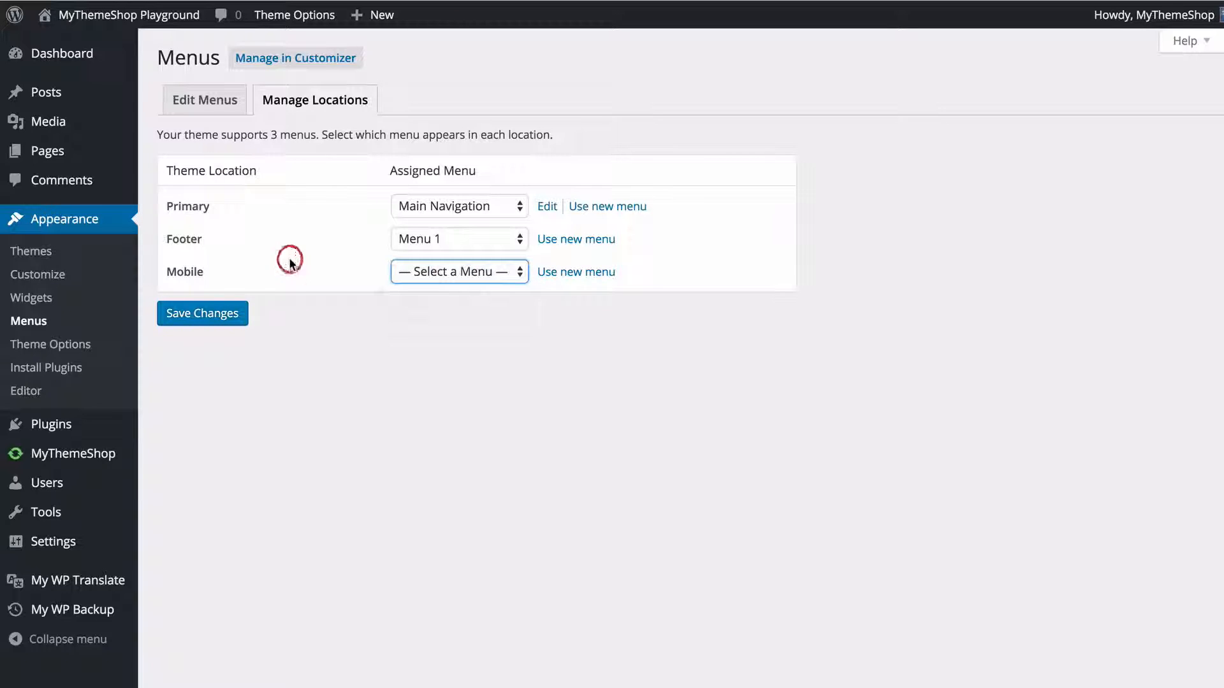
click(435, 270)
click(445, 306)
click(332, 253)
click(219, 324)
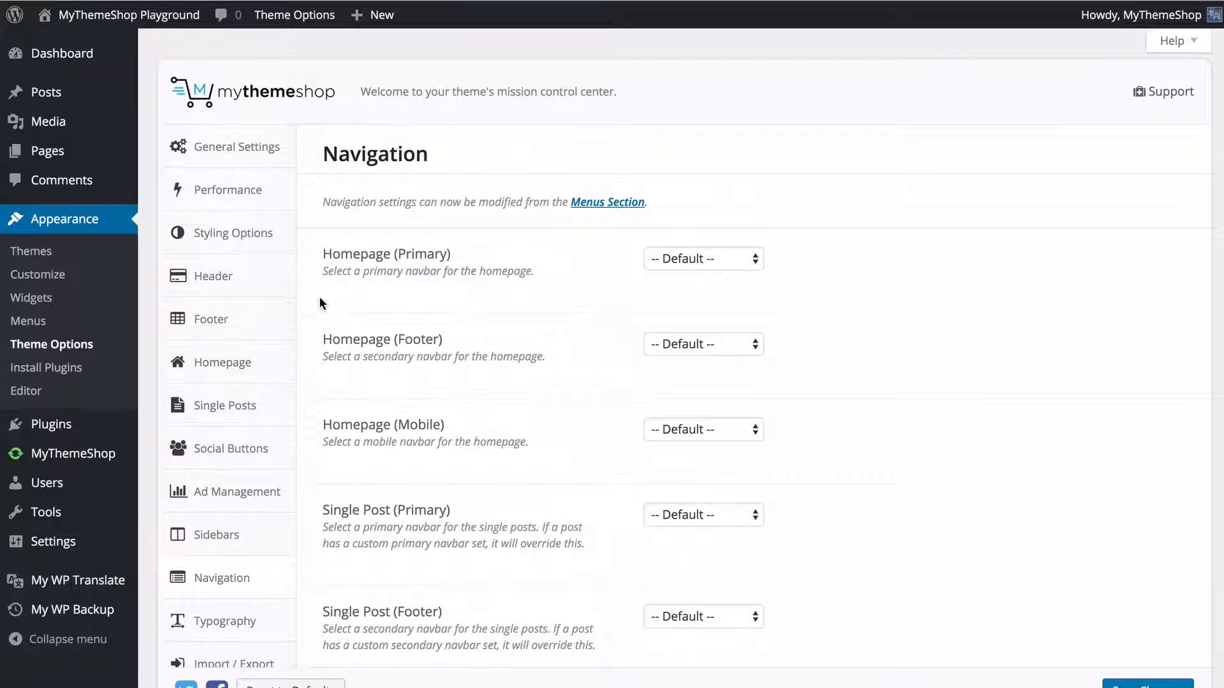
Check the Homepage (Primary) menu choices and the other per-section menu settings in the Navigation options.
scroll(325, 298, down, 2)
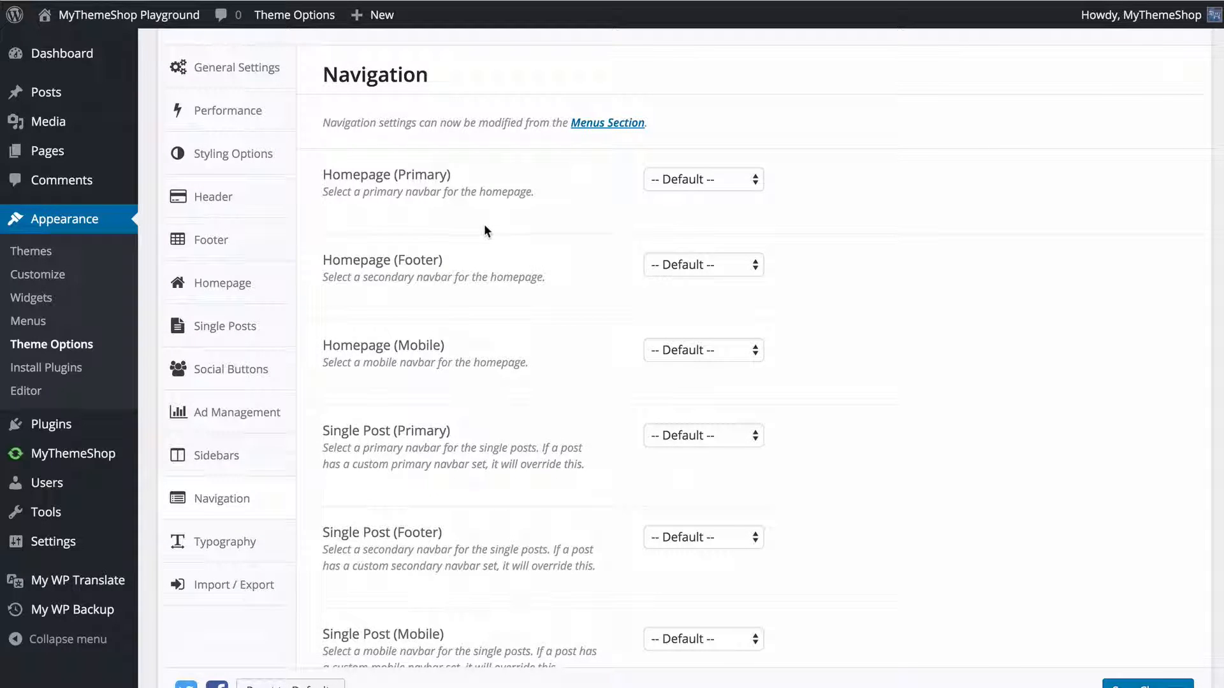
click(703, 179)
click(854, 231)
scroll(858, 313, down, 3)
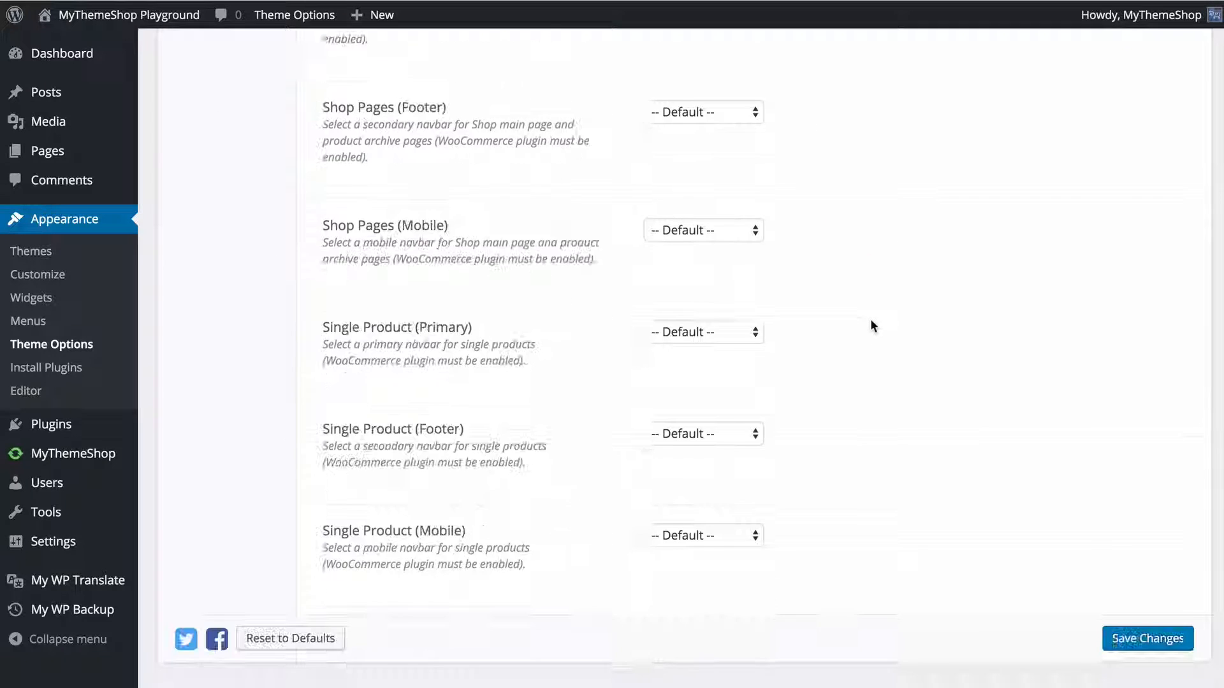
scroll(870, 318, up, 15)
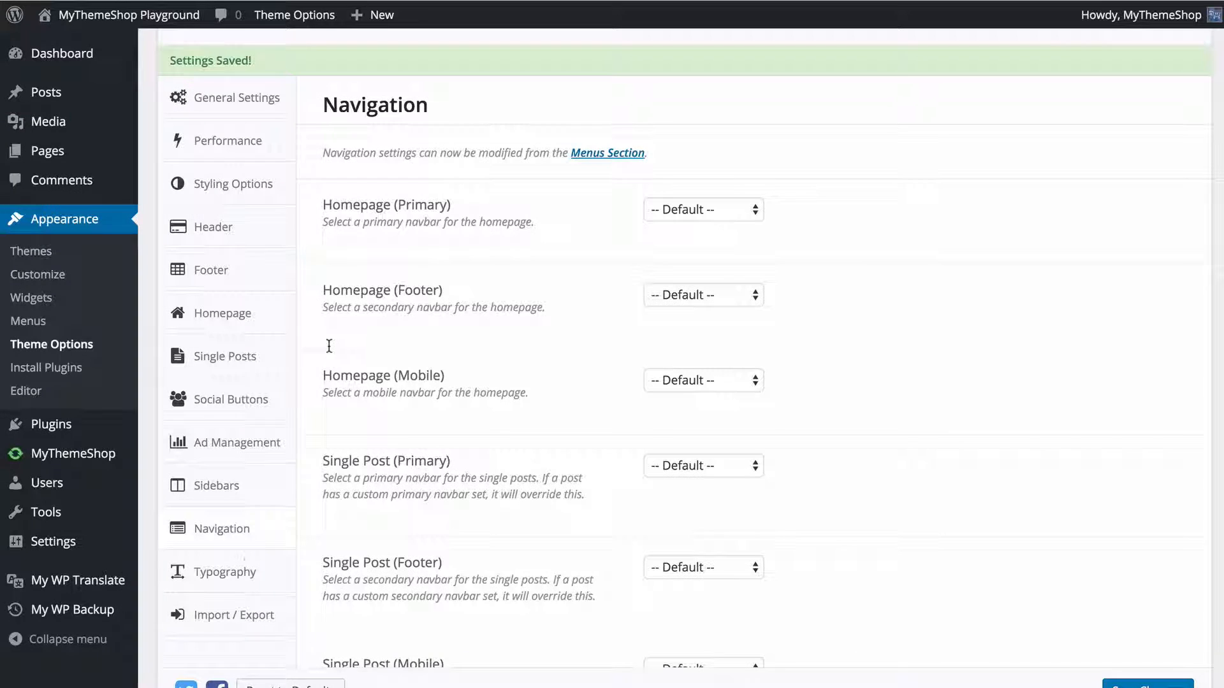
Examine the font collections in the Typography options, from Logo Font through the content heading fonts.
click(246, 583)
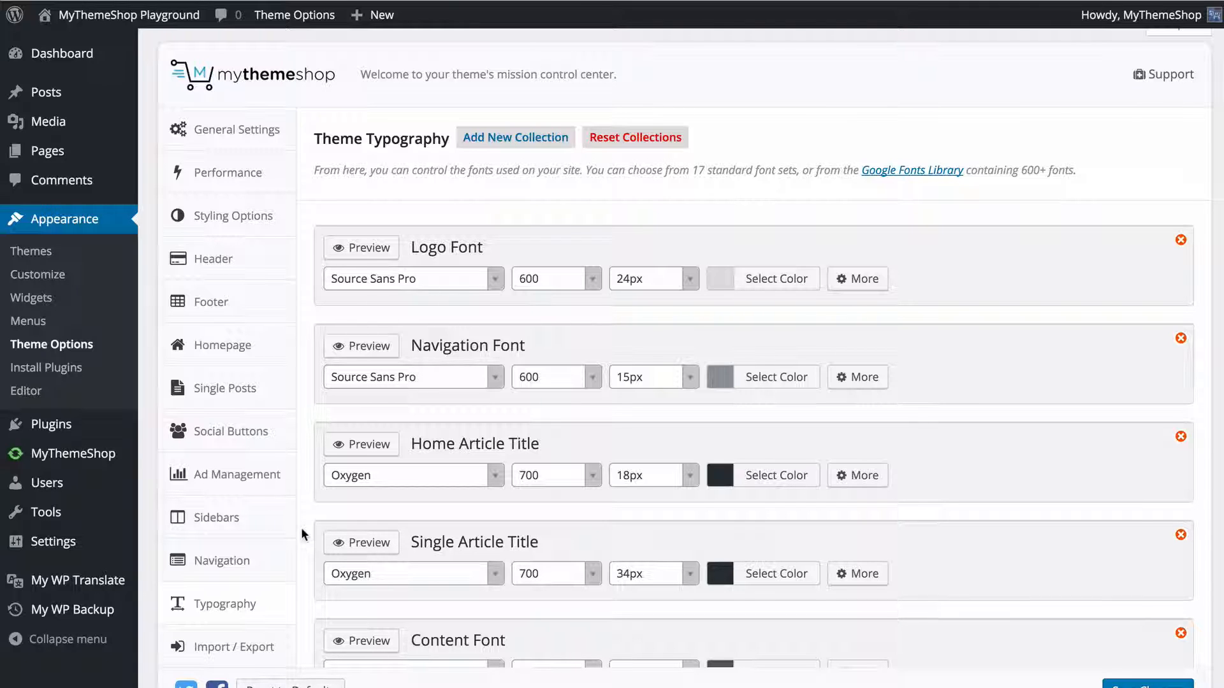
scroll(423, 320, down, 20)
scroll(430, 330, up, 4)
scroll(430, 330, up, 16)
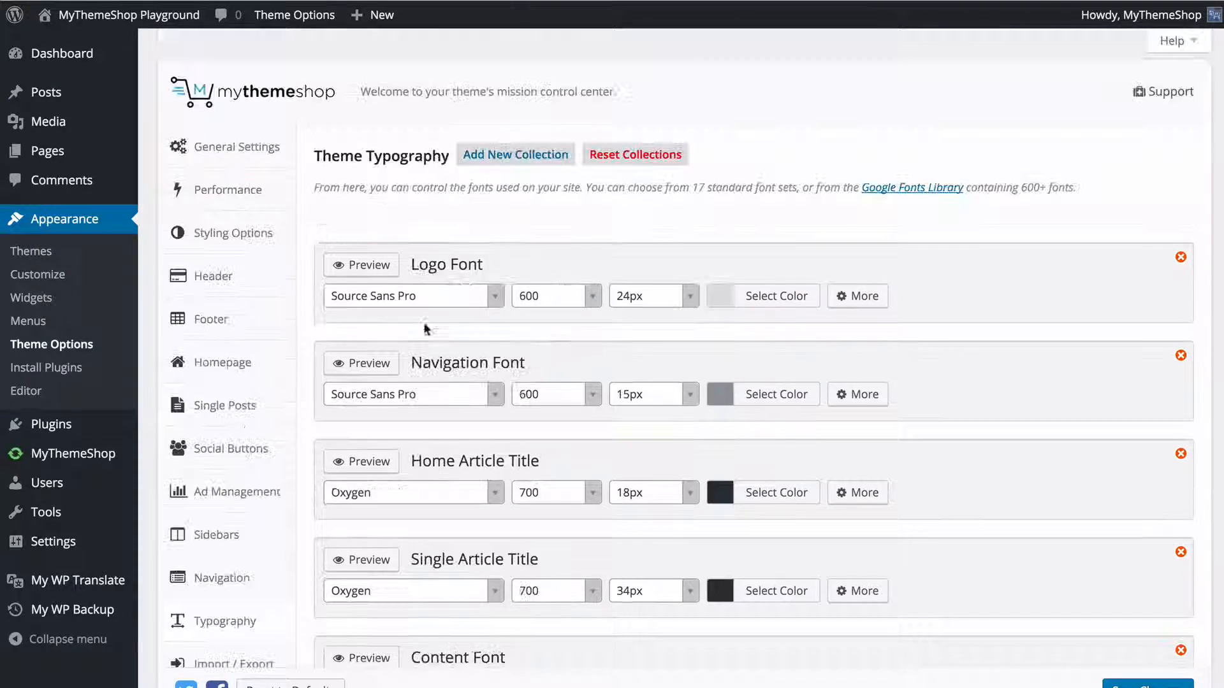
scroll(451, 292, down, 5)
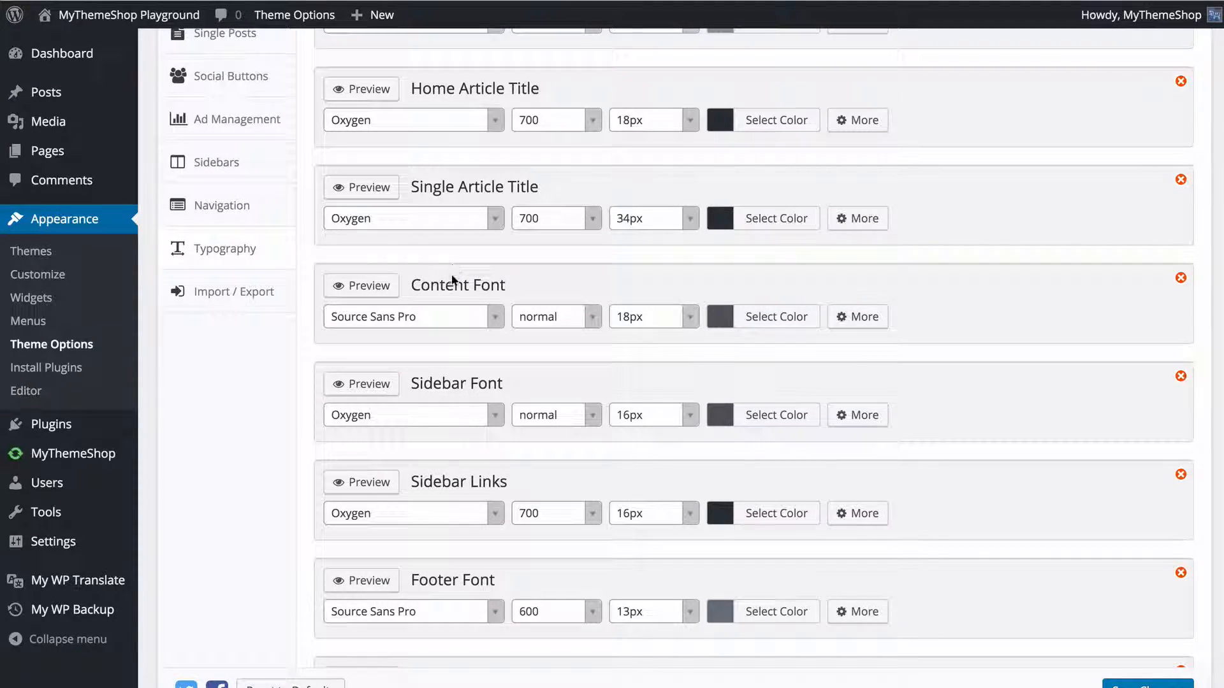
scroll(454, 296, down, 4)
scroll(454, 296, down, 4)
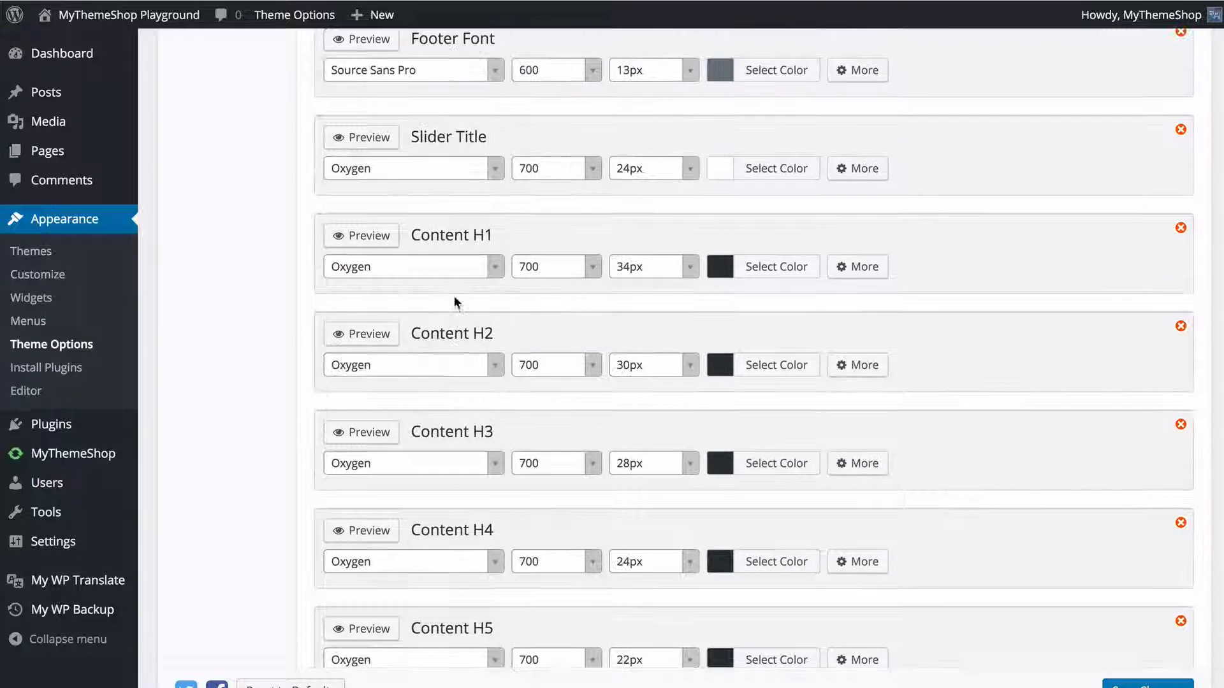
scroll(451, 295, up, 11)
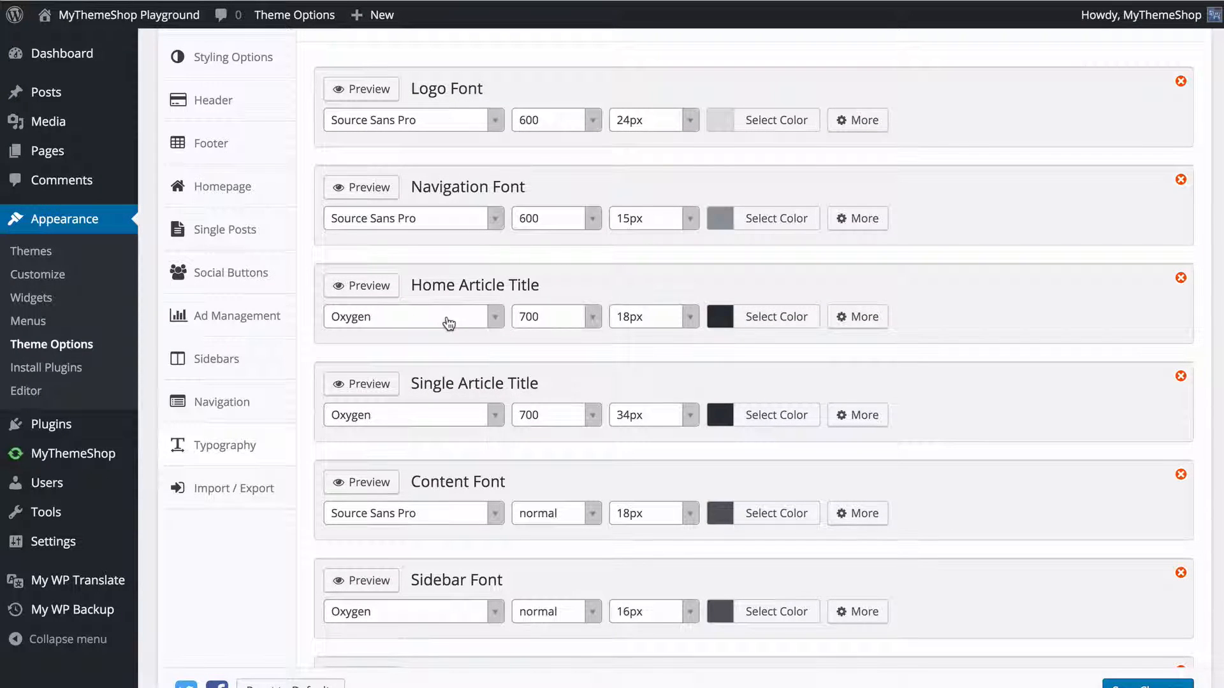
Set the Home Article Title font family to Lobster, searching the font list for "lobs".
click(492, 317)
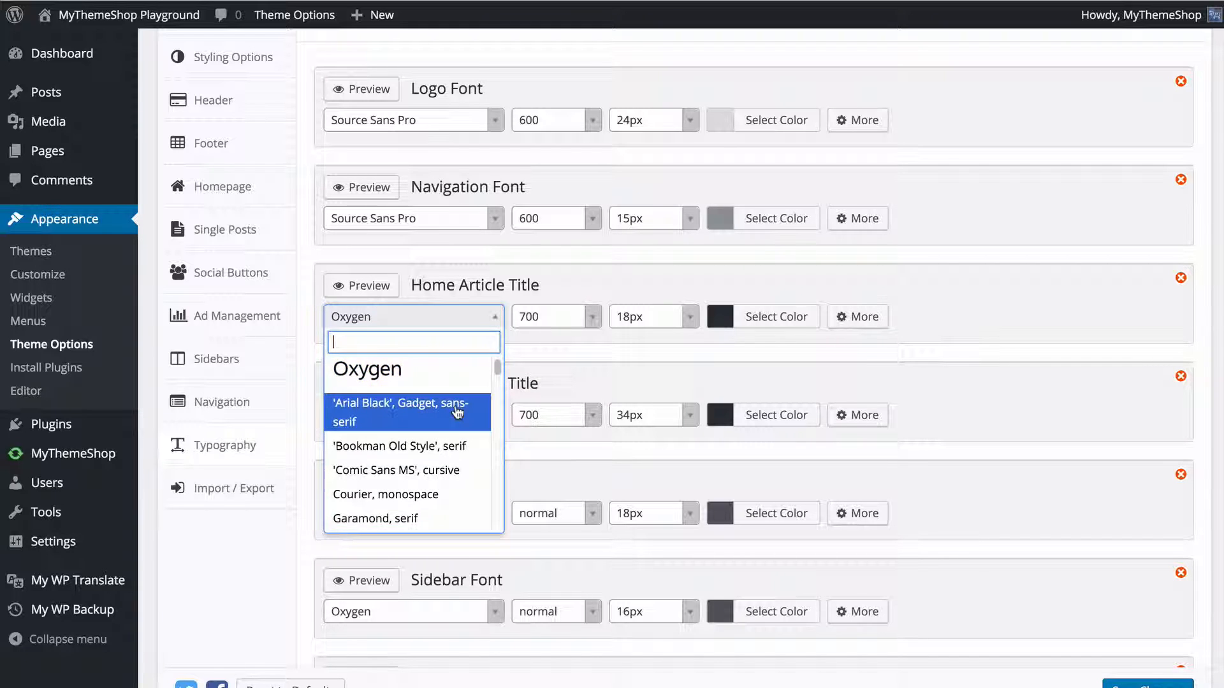
scroll(452, 406, down, 1)
scroll(446, 408, down, 8)
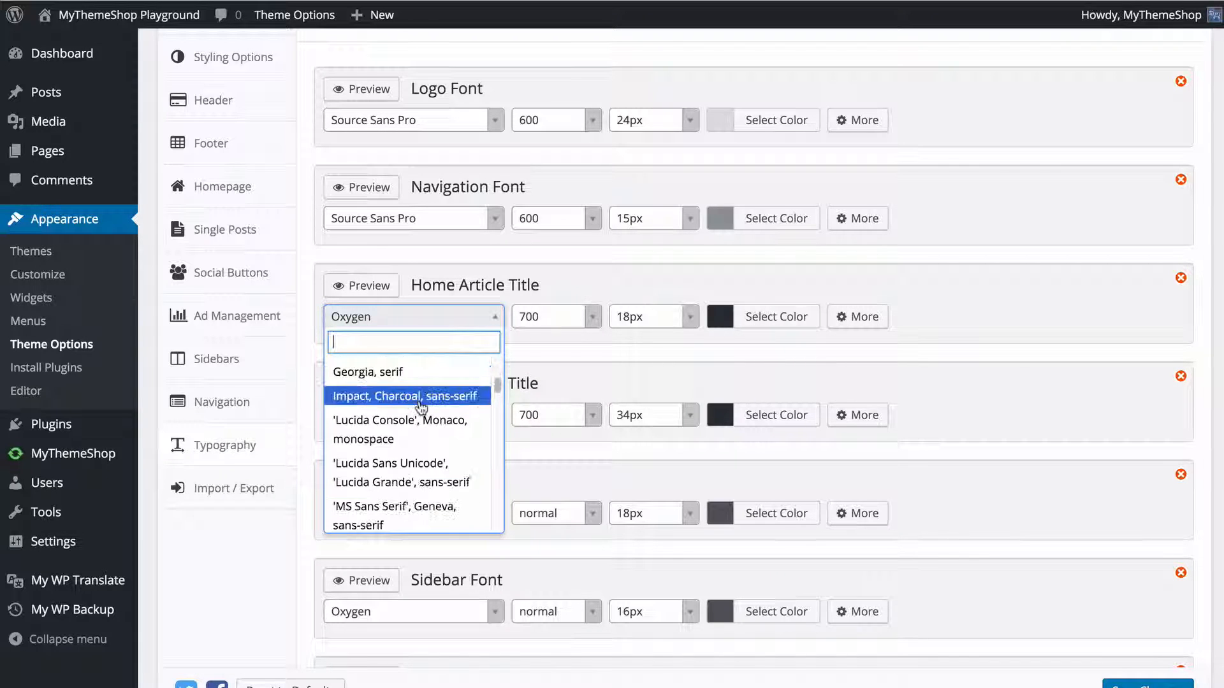
scroll(423, 408, down, 10)
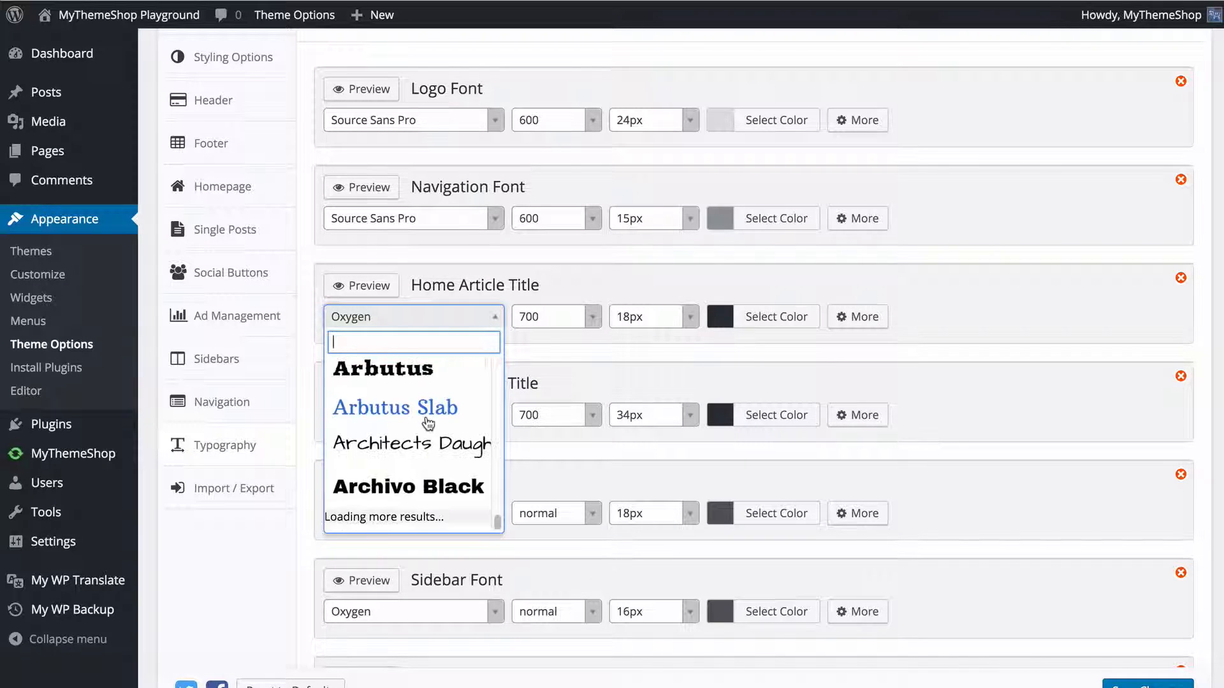
text(lobs)
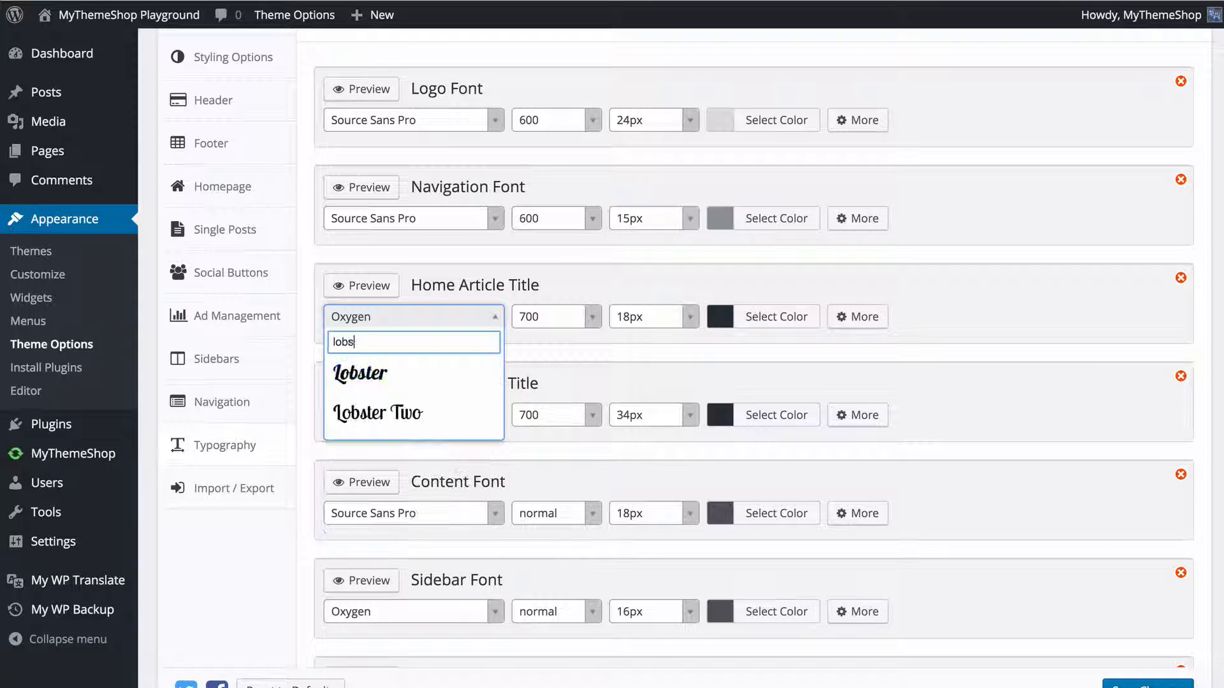
click(431, 374)
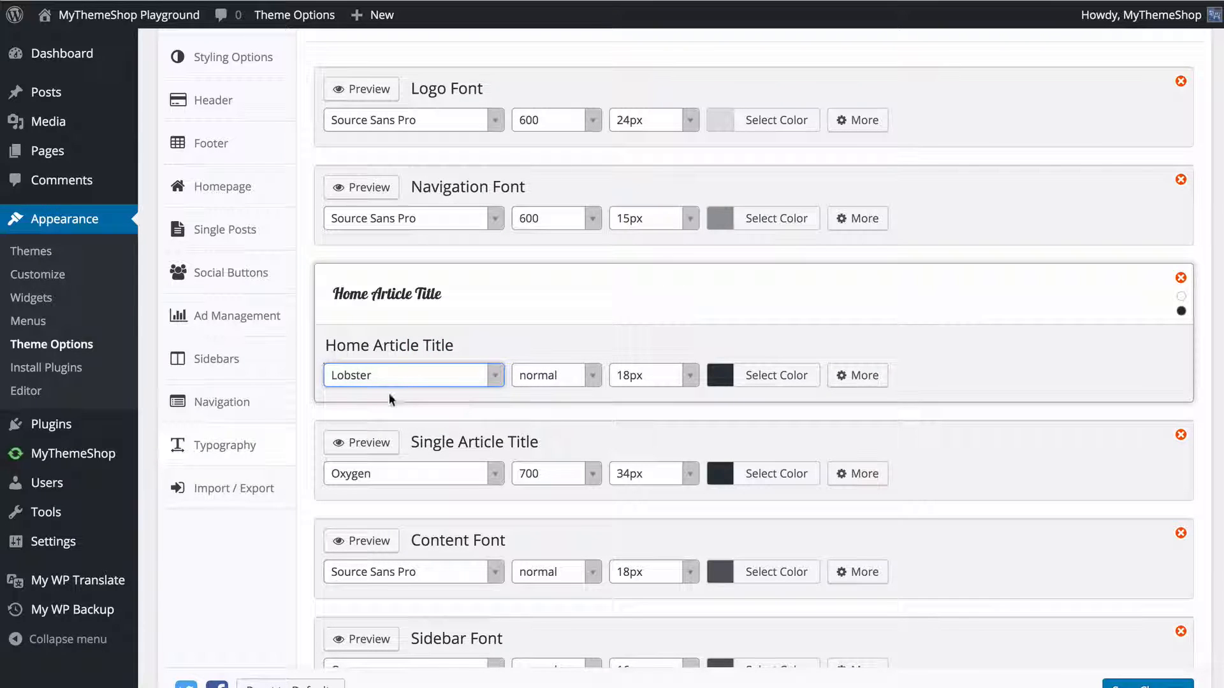
Set the Home Article Title to normal weight and 20px size, keeping its existing color.
click(585, 379)
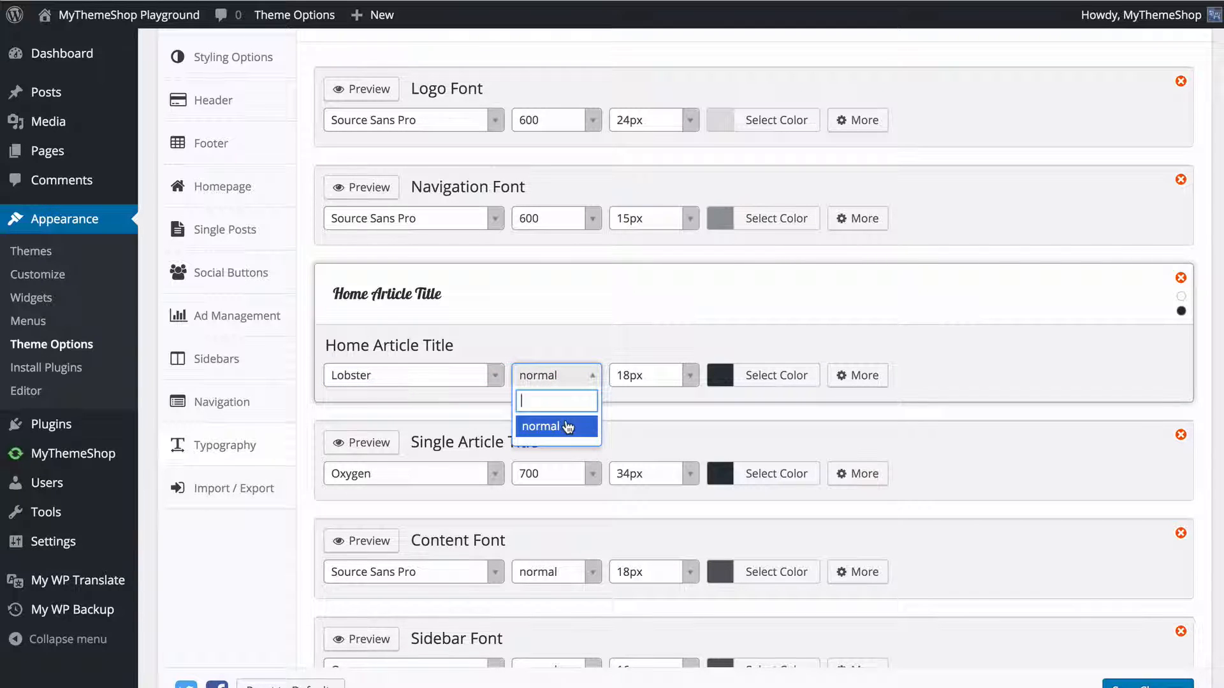
click(567, 427)
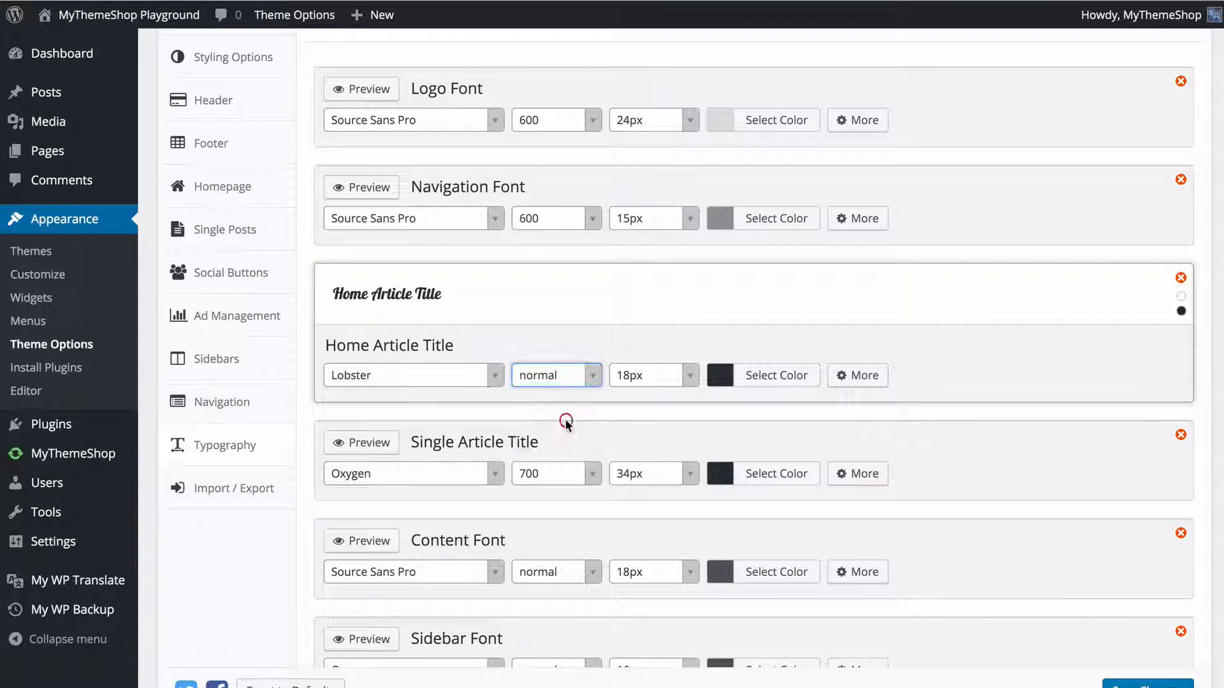
click(691, 383)
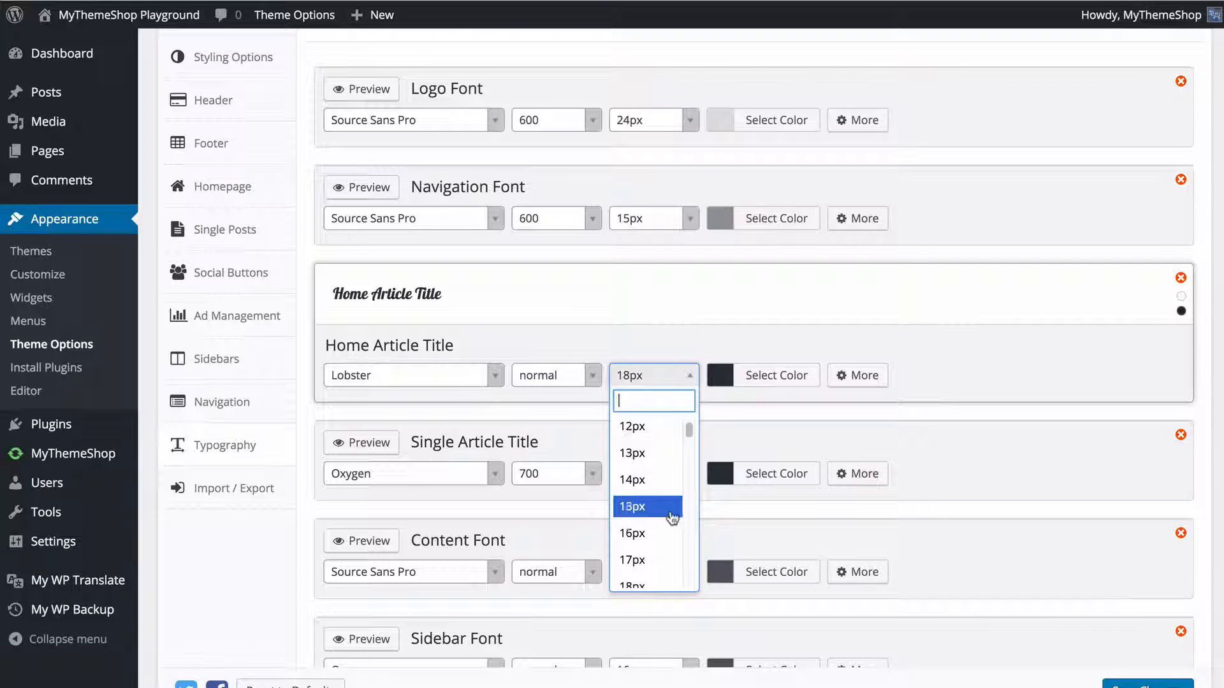
scroll(668, 566, down, 1)
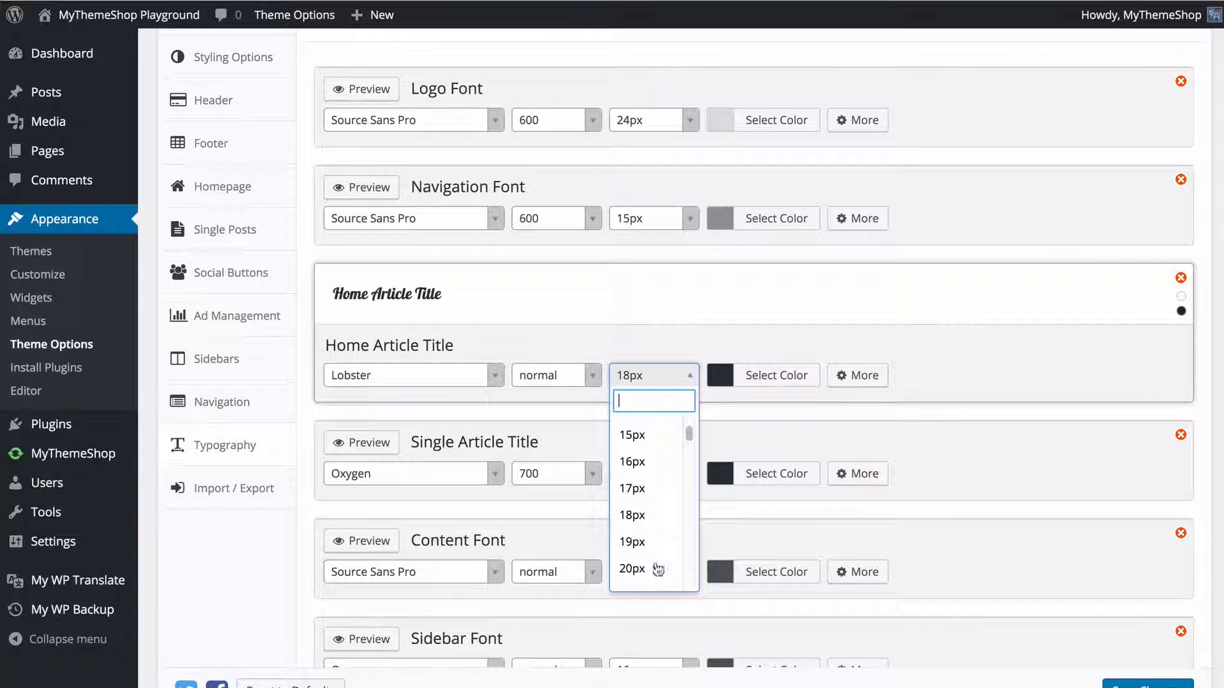
click(650, 549)
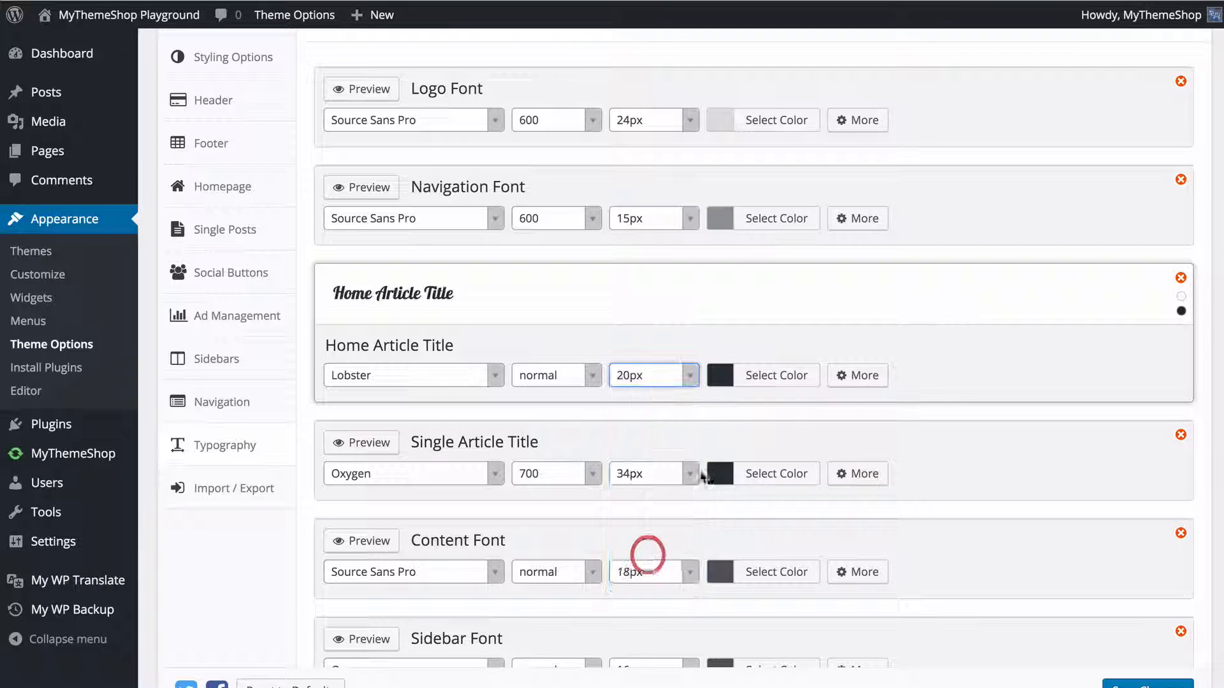
click(772, 376)
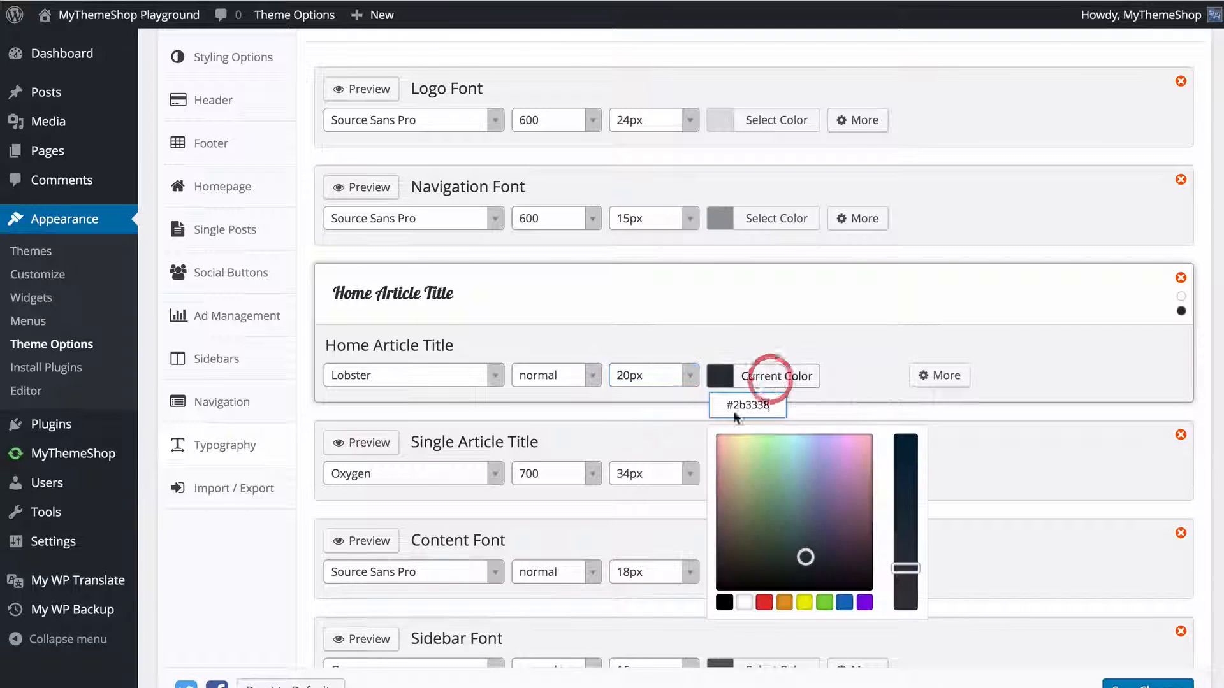
click(839, 383)
click(770, 377)
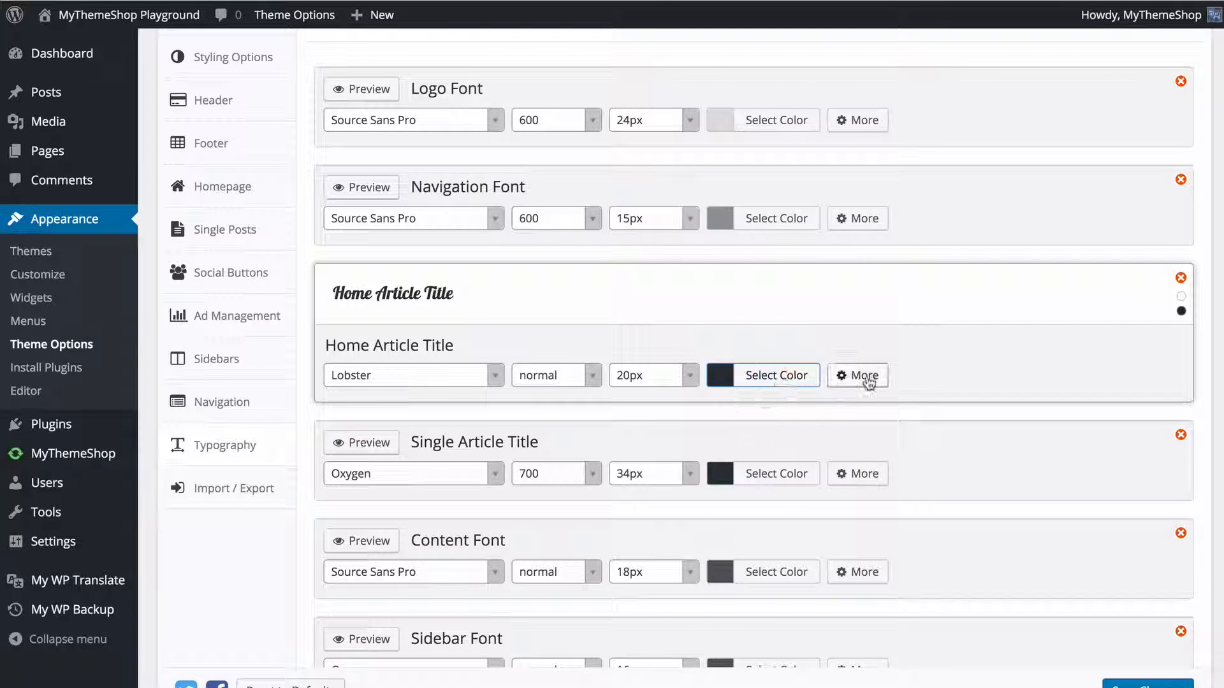
Show the additional settings for Home Article Title and set its fallback font to Georgia, serif.
click(867, 379)
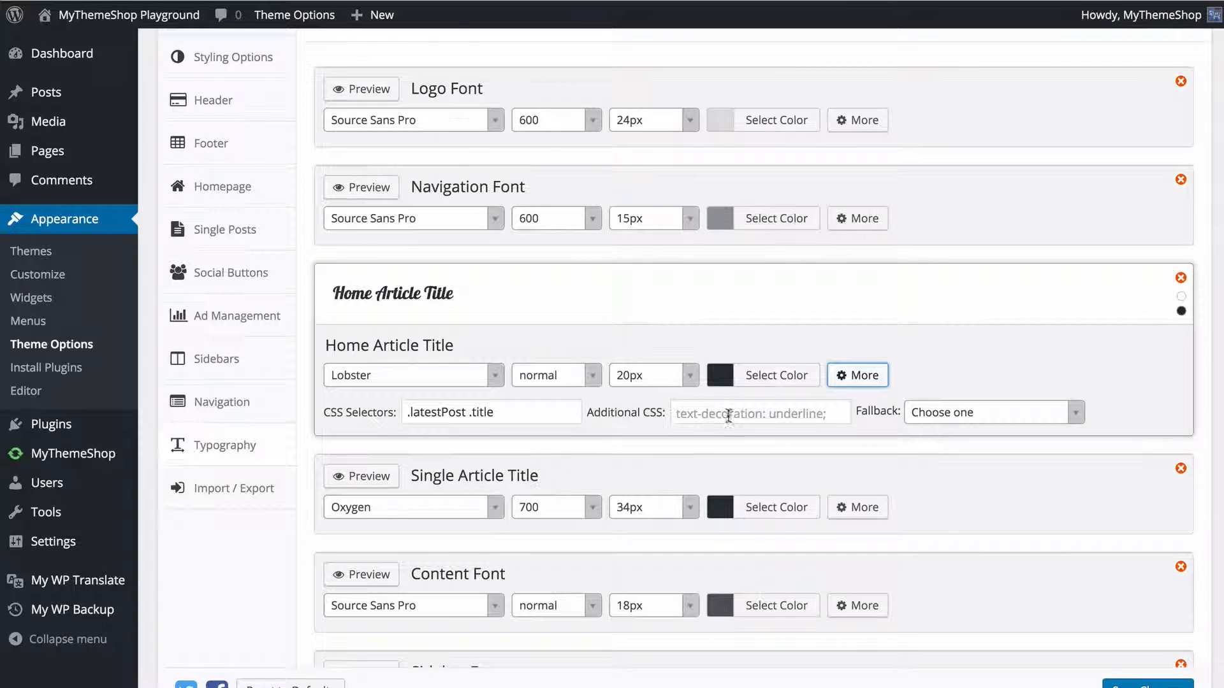
click(959, 416)
scroll(991, 504, down, 1)
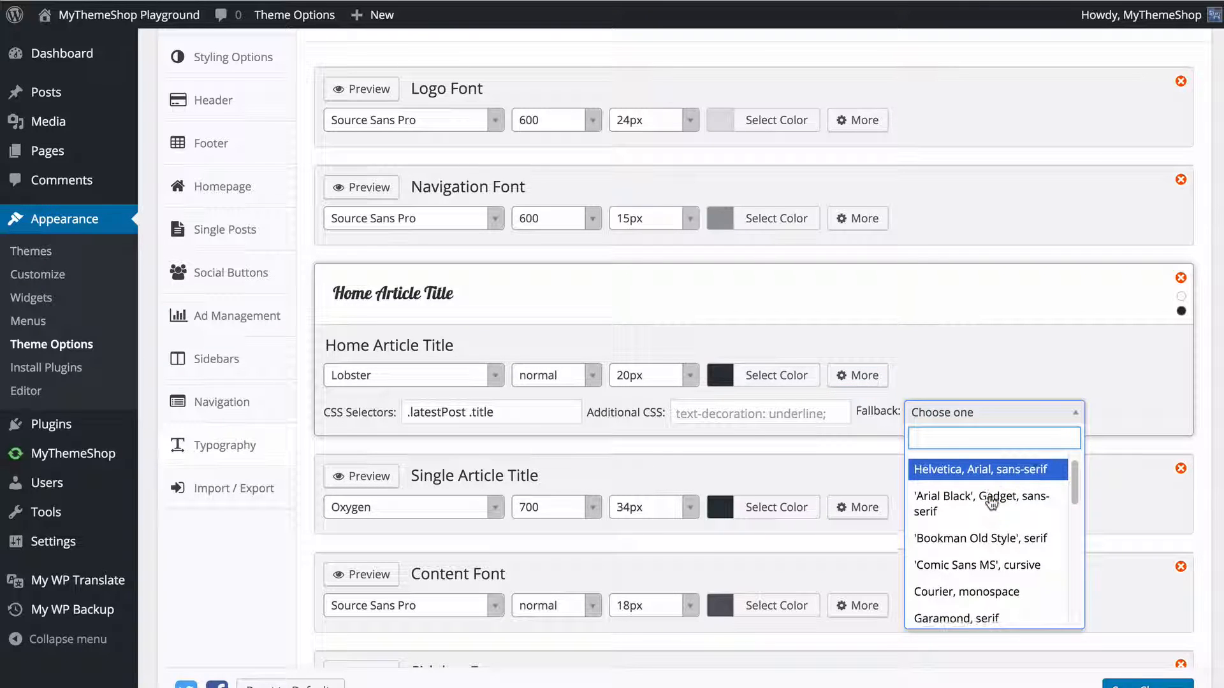
scroll(1003, 484, down, 2)
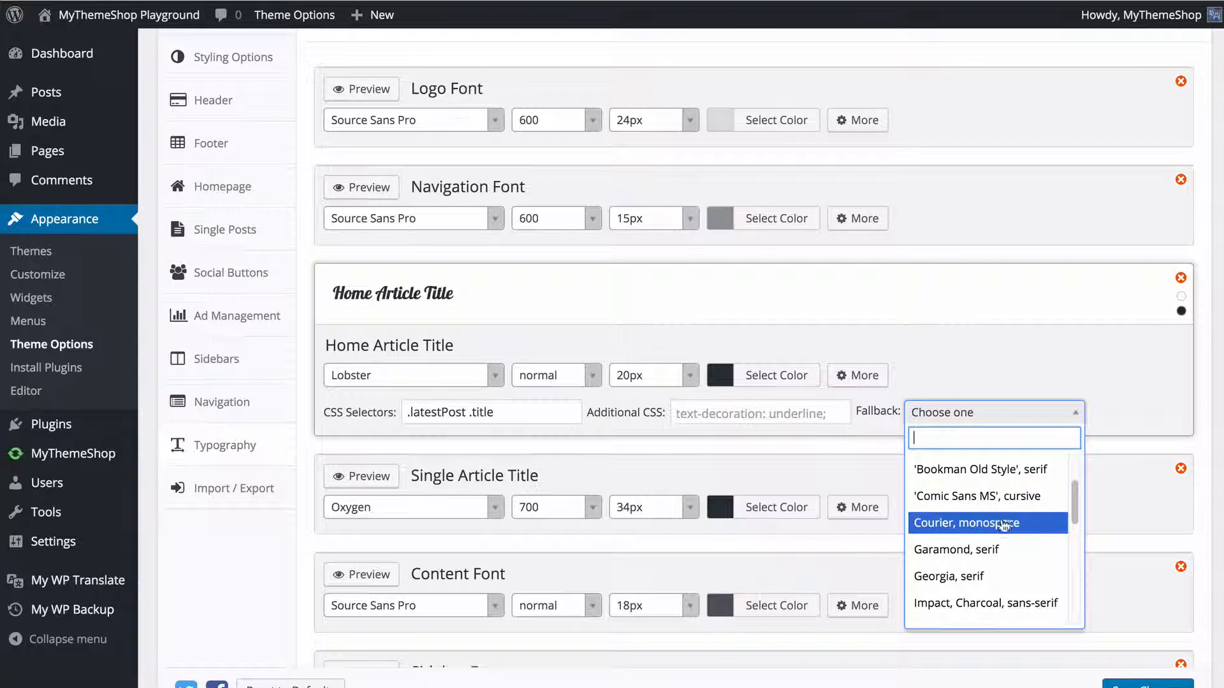
click(1011, 576)
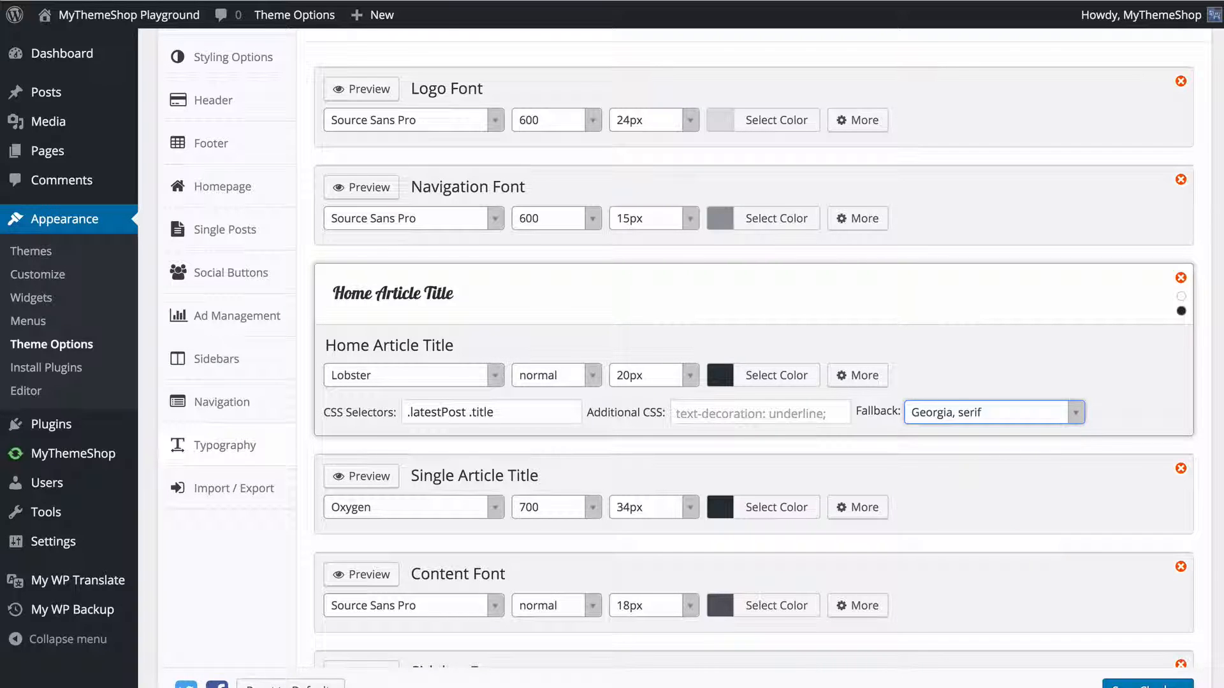
Preview the Home Article Title font on the dark background, and switch the preview back to the light one.
scroll(1005, 478, down, 1)
click(1085, 346)
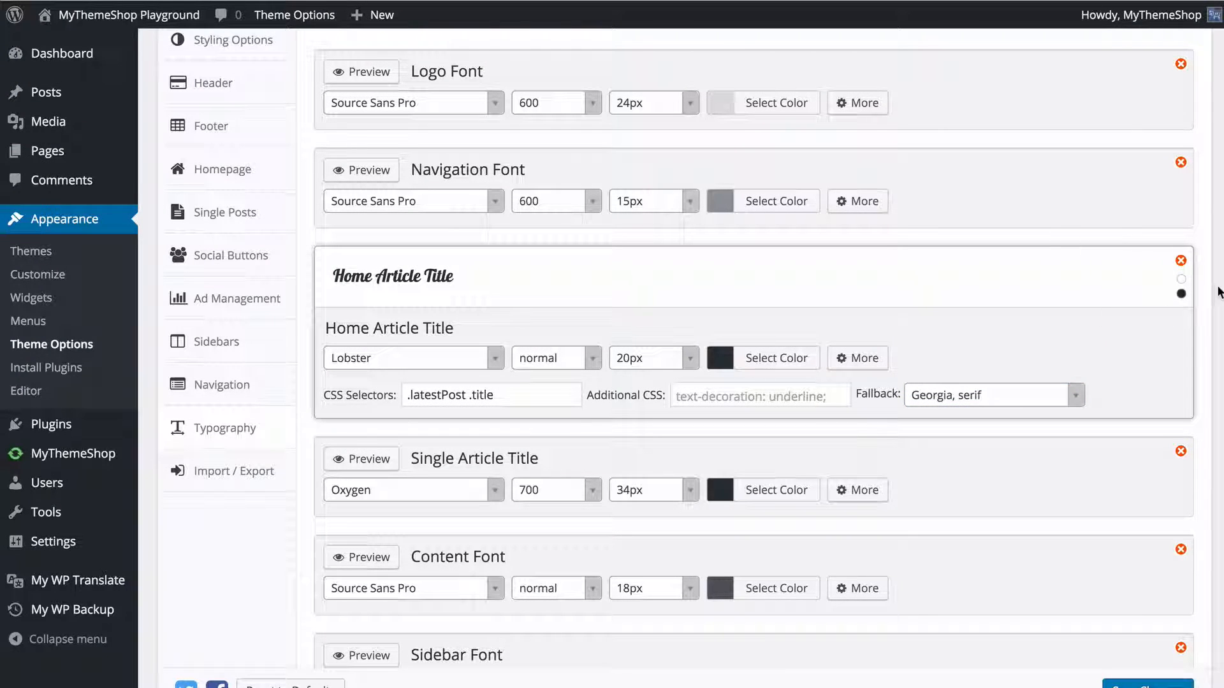
click(1182, 279)
click(1182, 294)
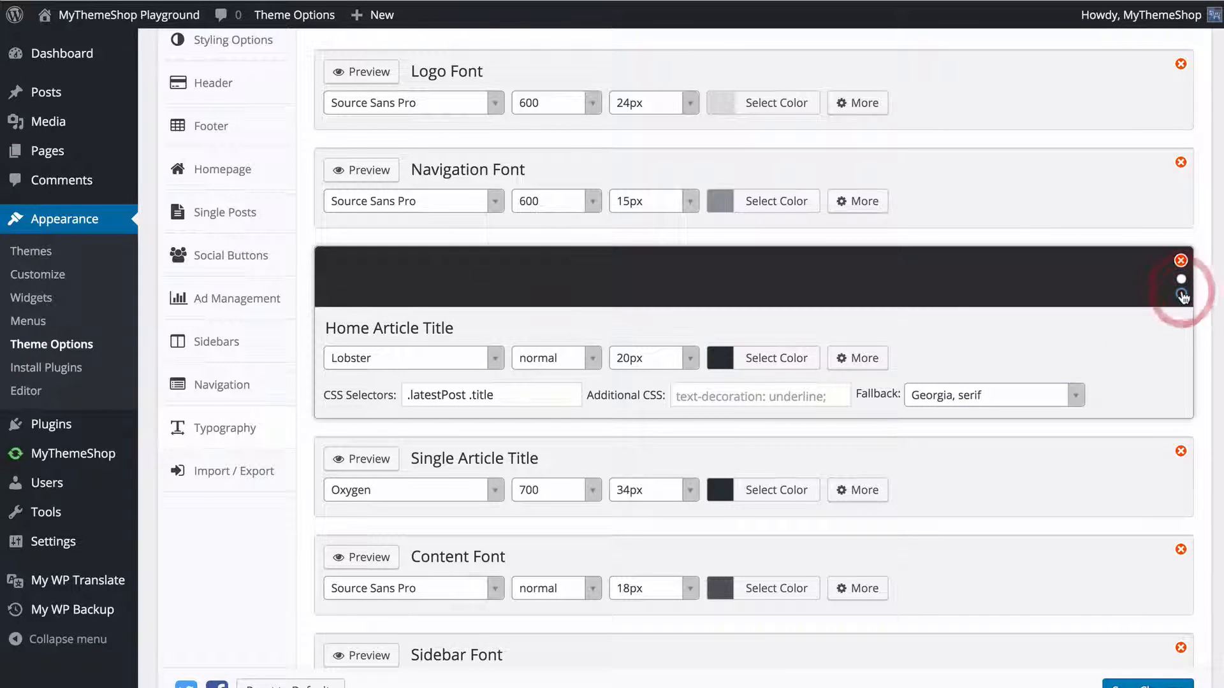
click(1181, 280)
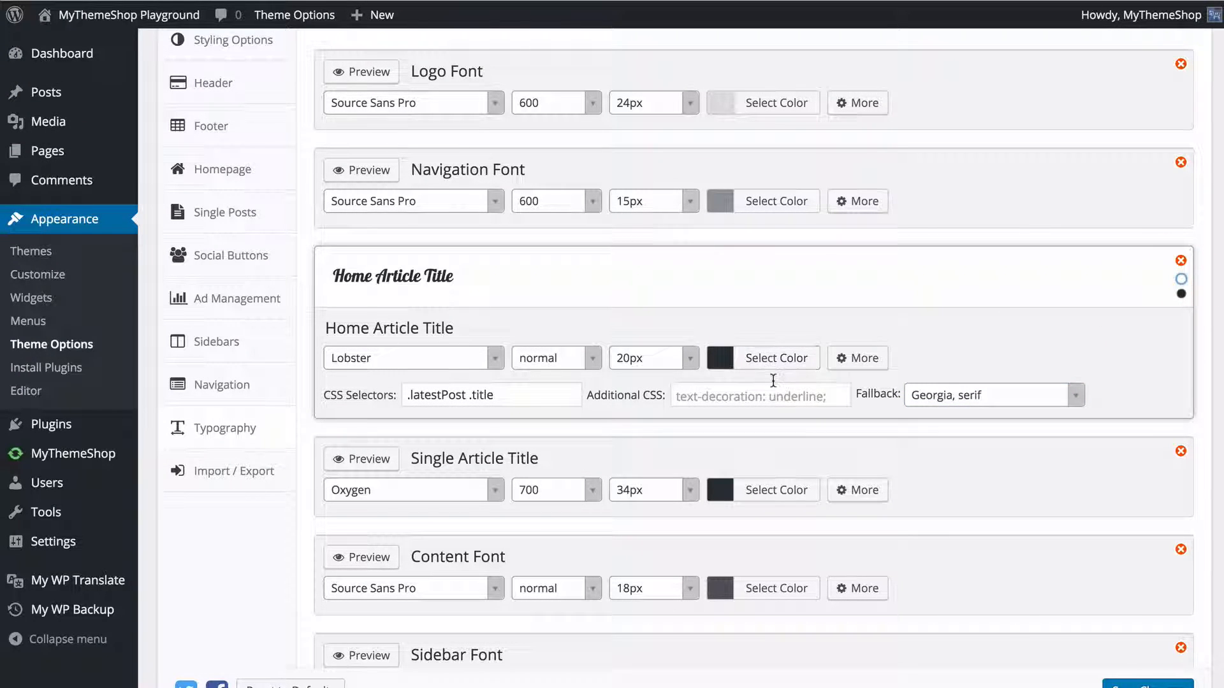
Keep only the Latin character set included for the fonts and save the Typography changes.
scroll(754, 367, down, 6)
scroll(681, 382, down, 5)
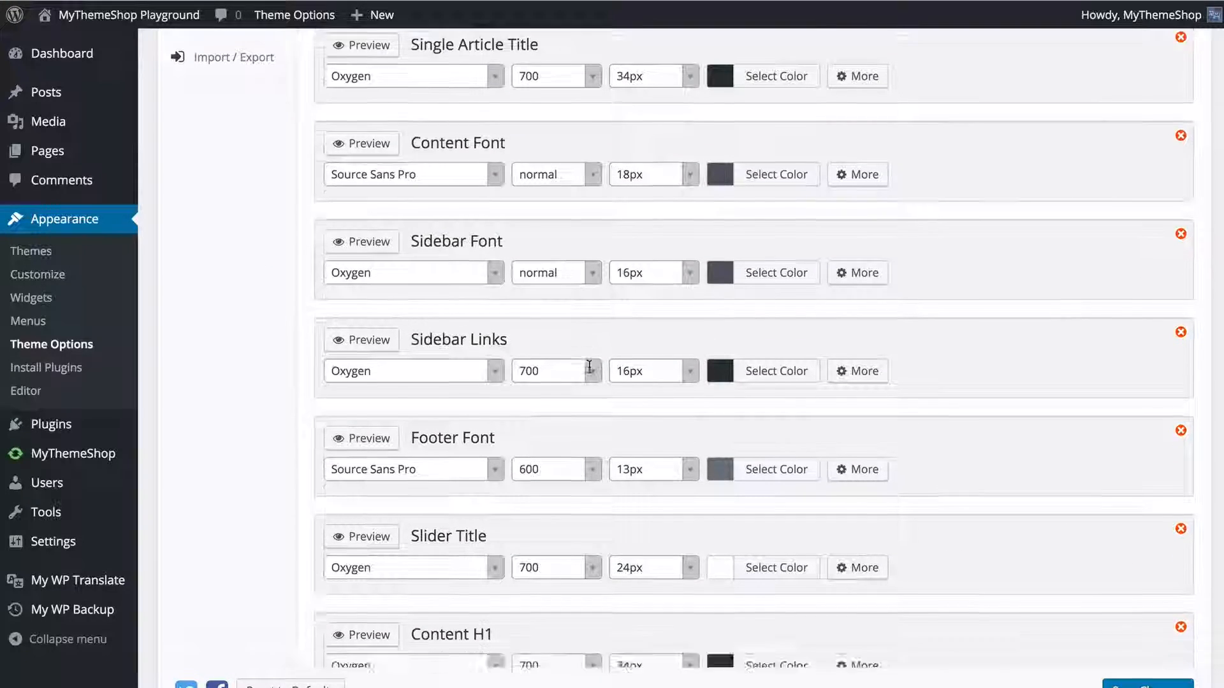
scroll(587, 385, down, 9)
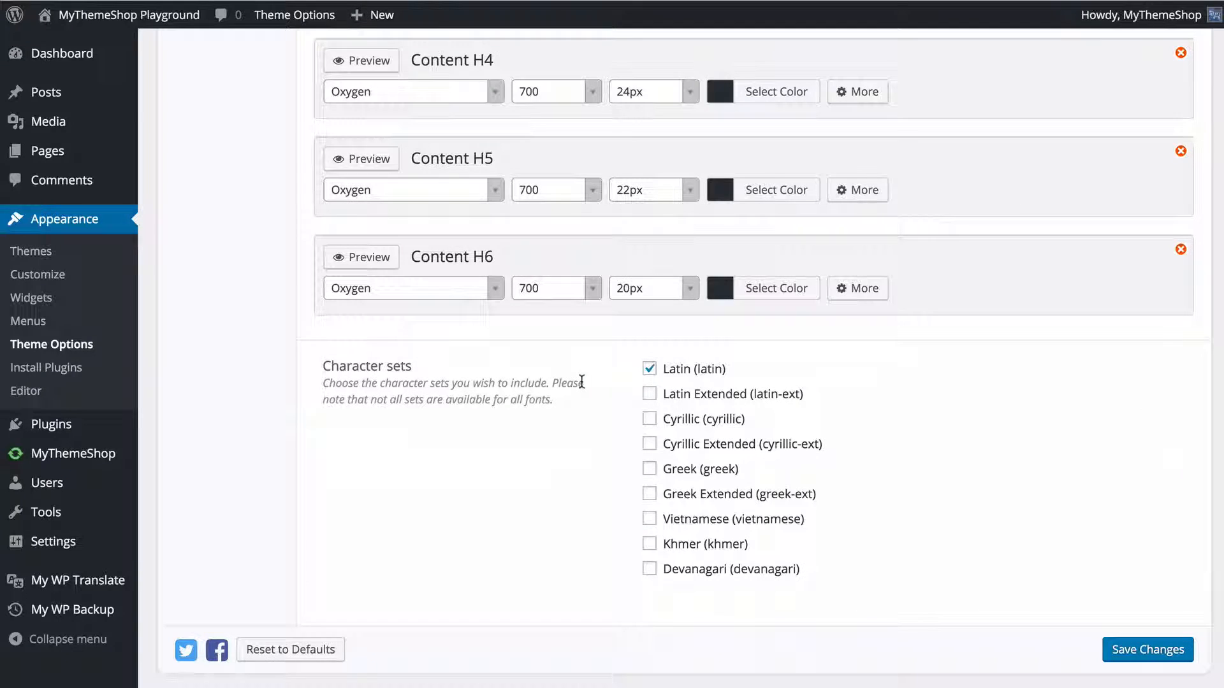
scroll(581, 382, down, 1)
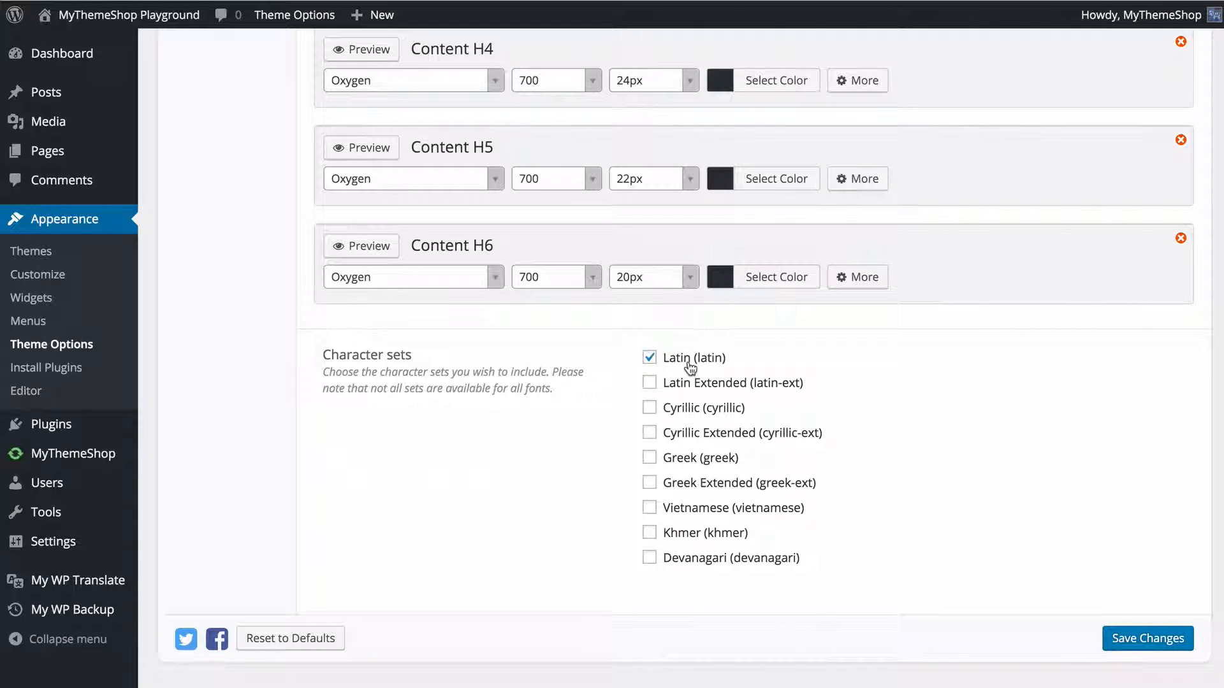
click(1179, 637)
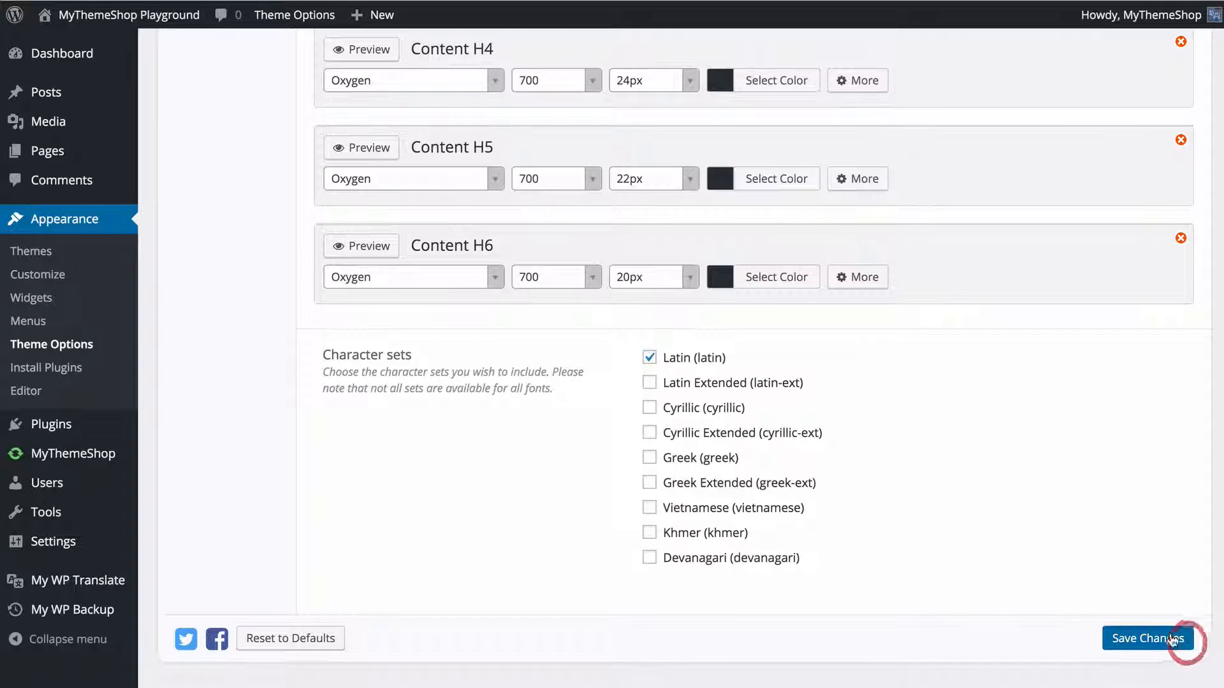
Open the live site and check the article title font on the homepage posts.
scroll(958, 491, up, 10)
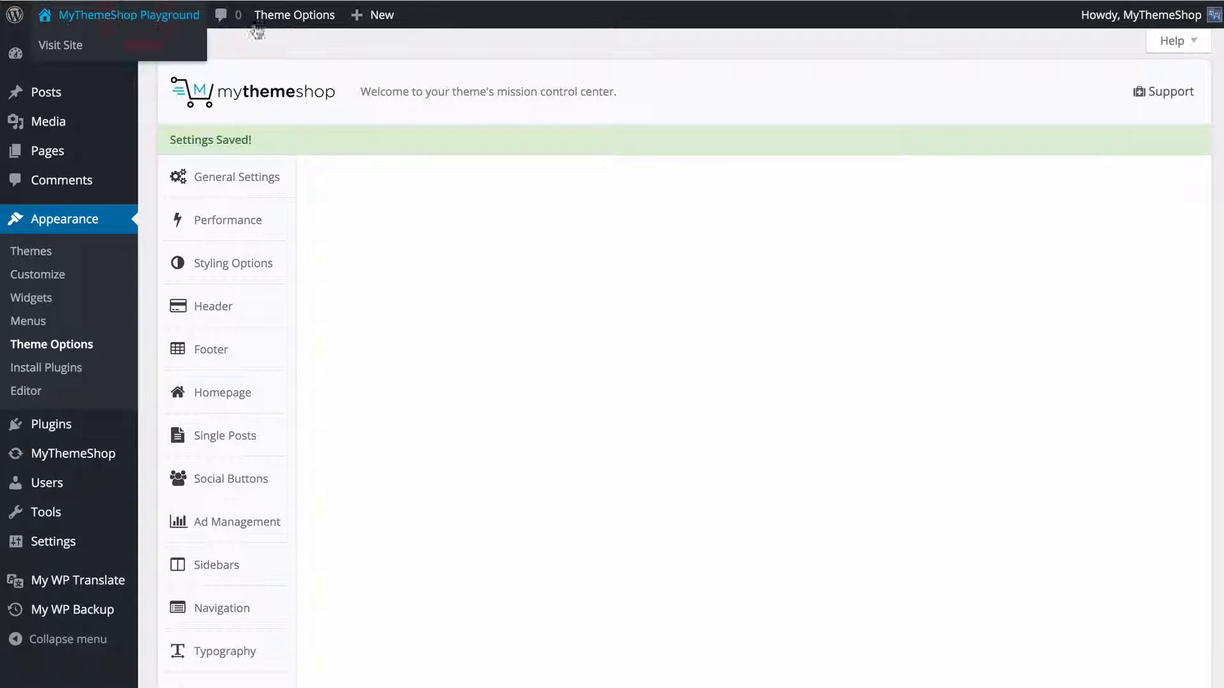
click(161, 19)
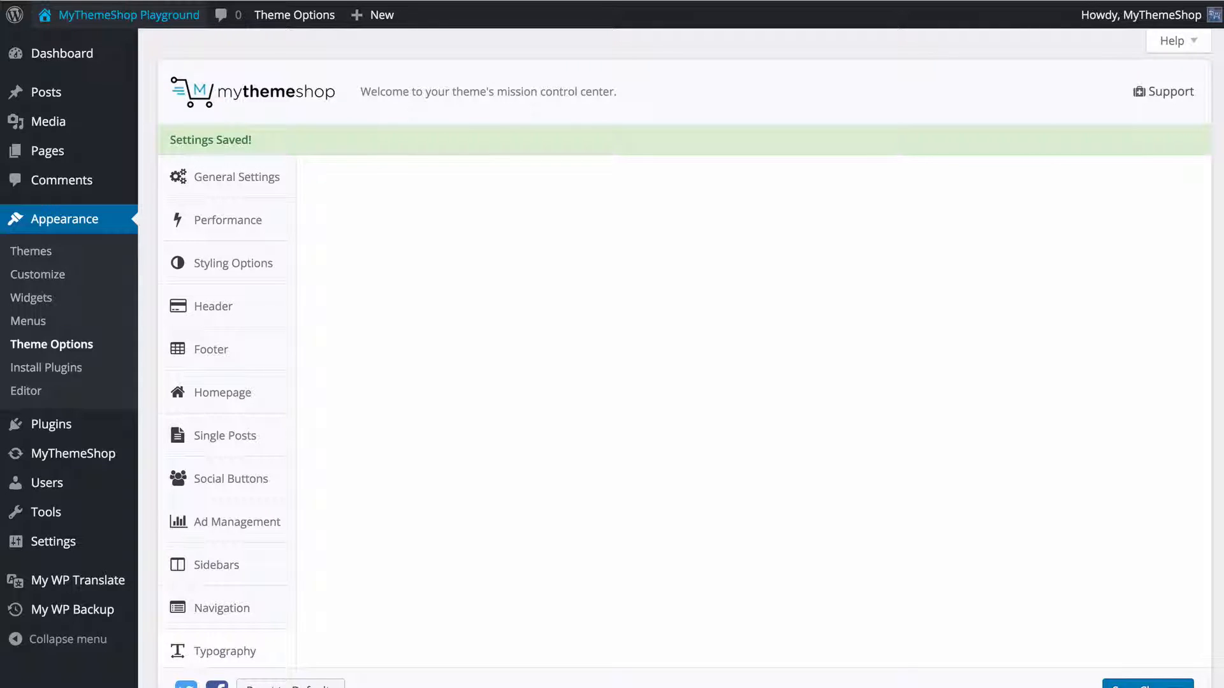
scroll(455, 313, down, 8)
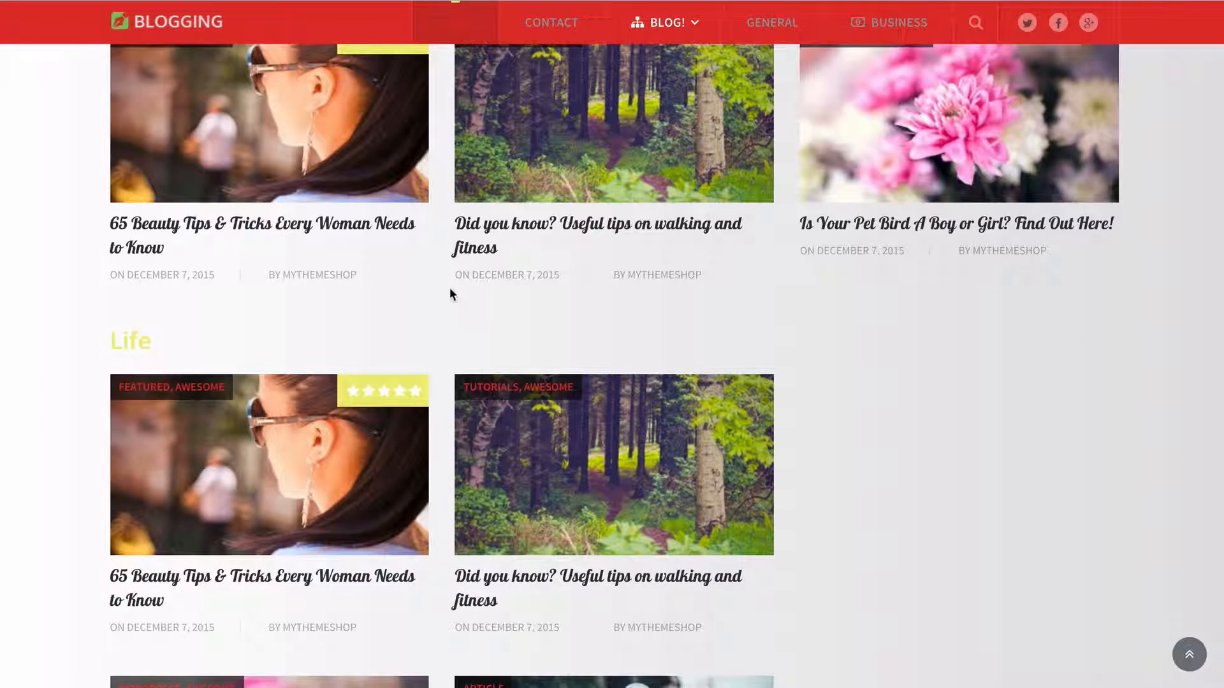
scroll(450, 287, up, 4)
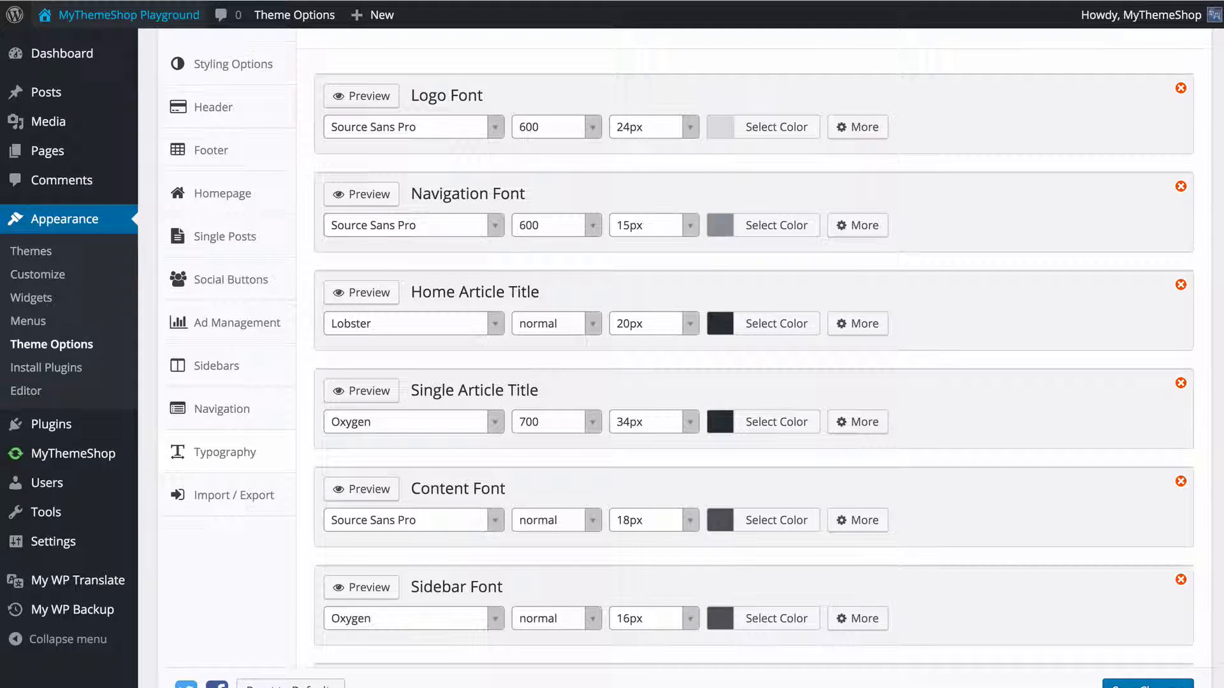
Inspect the export code and the backup code import box in the Import / Export options, and collapse both.
click(226, 506)
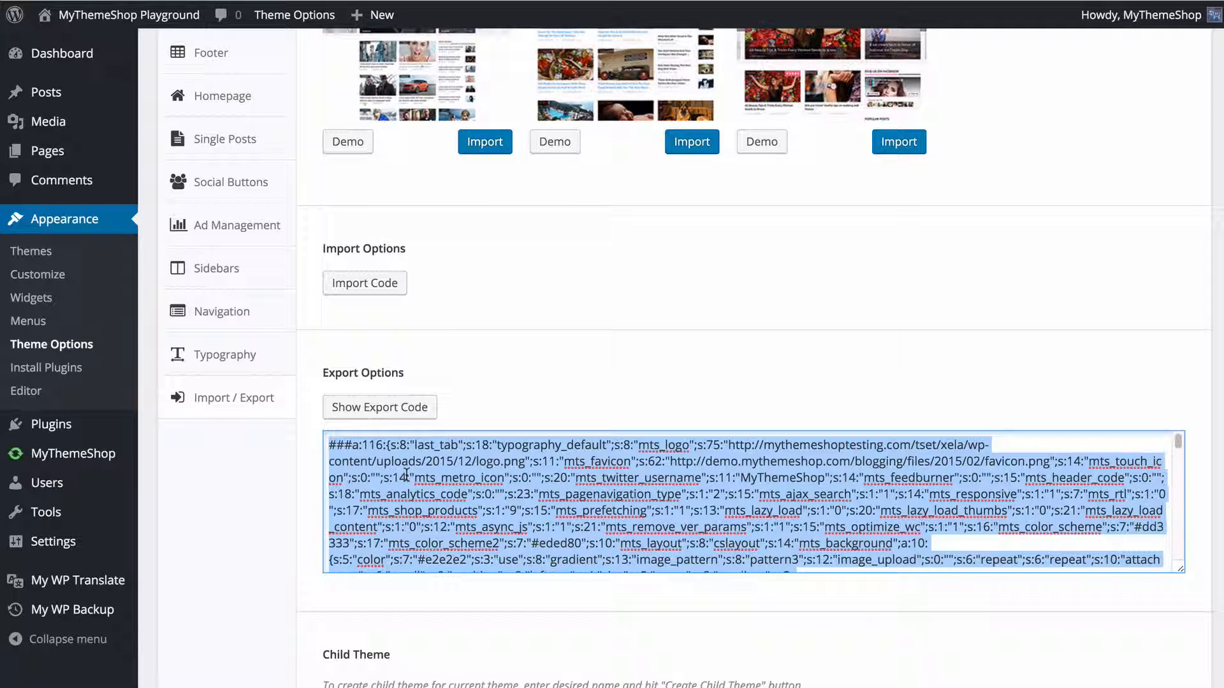
click(368, 288)
click(437, 406)
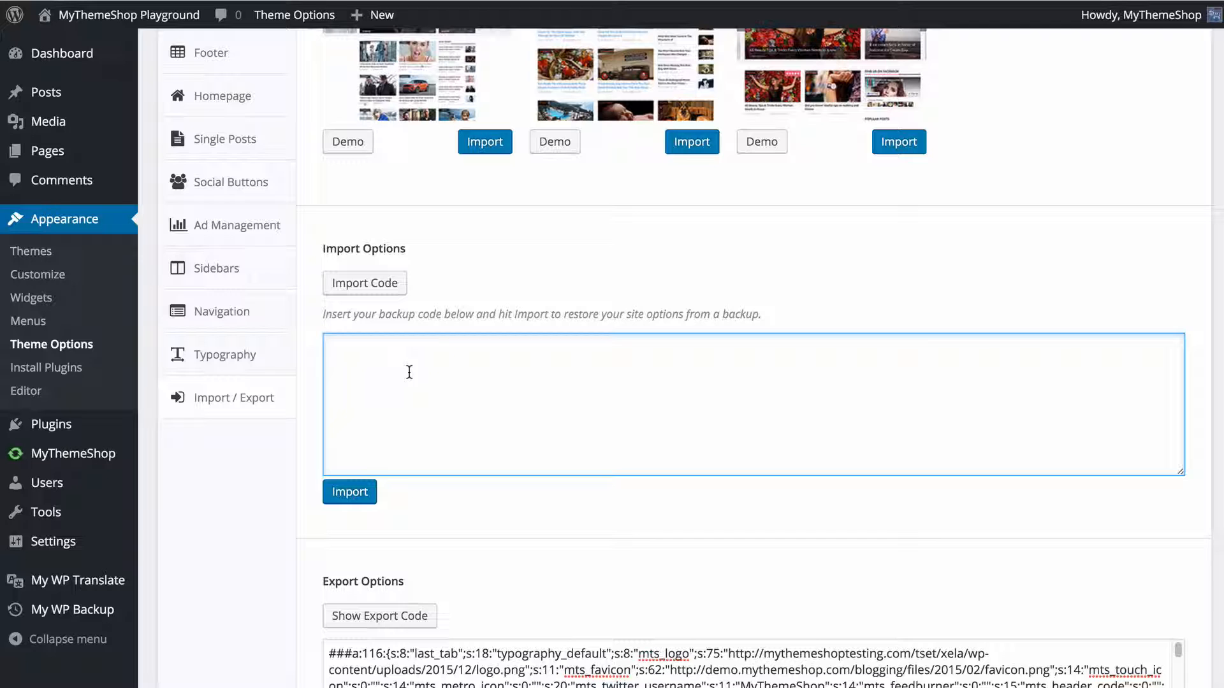
click(391, 287)
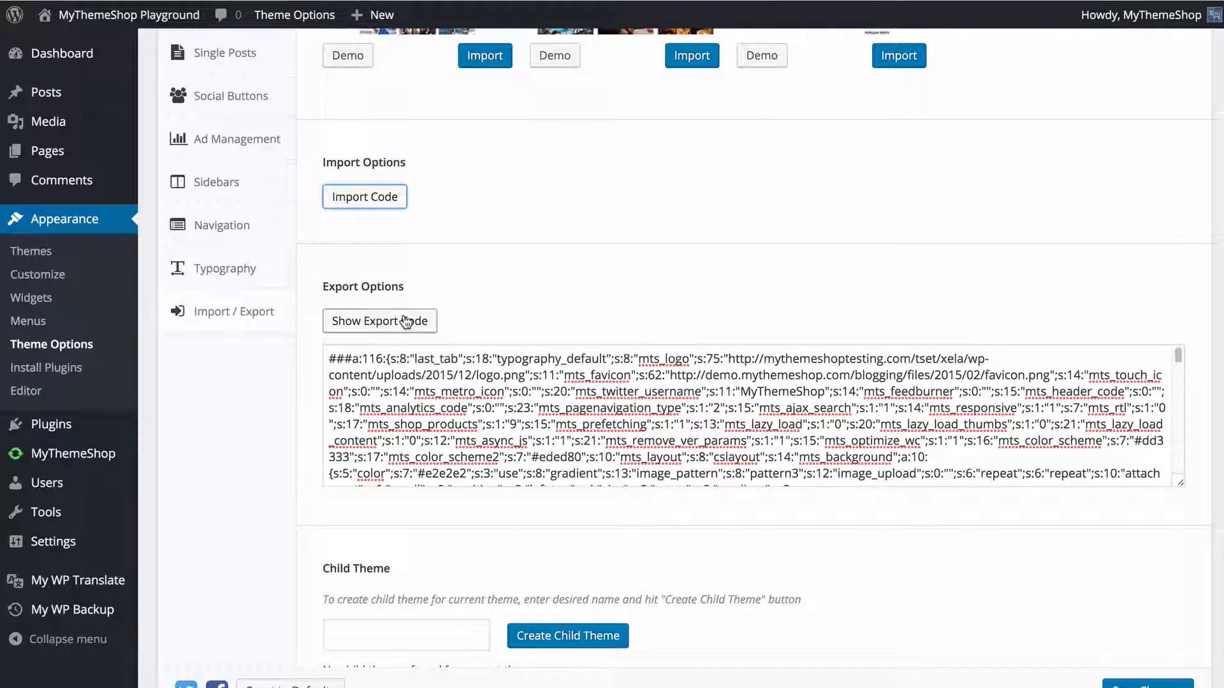
click(411, 321)
click(550, 396)
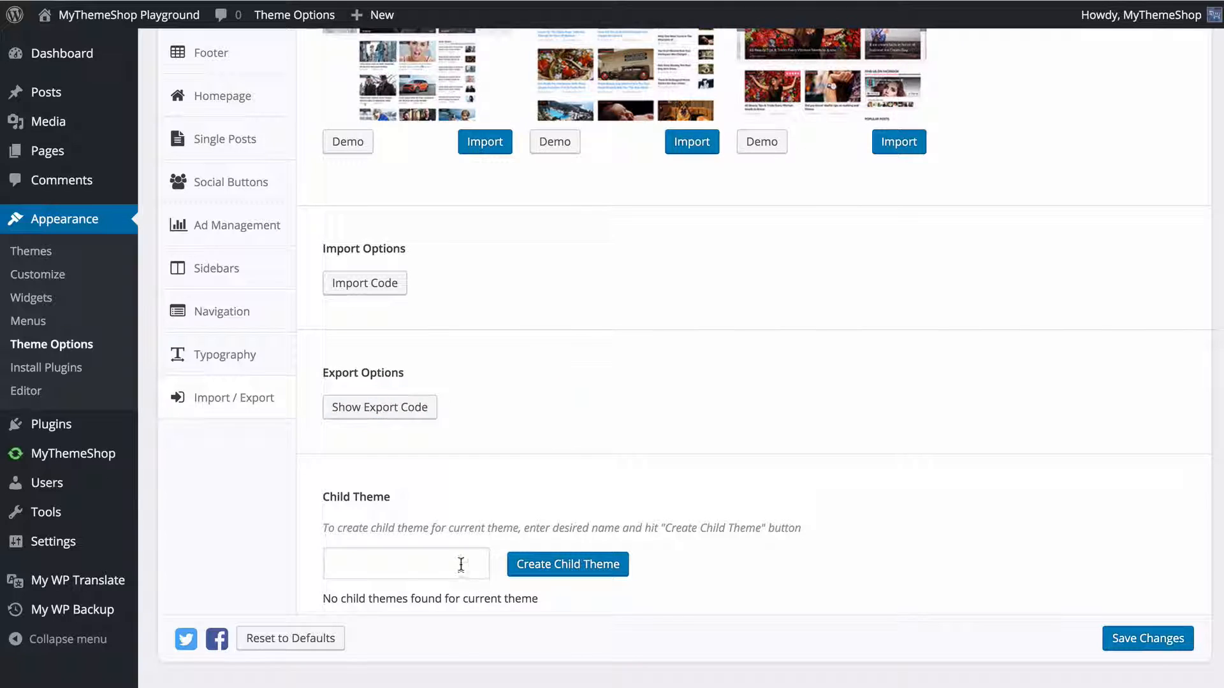
Create a child theme named "Blogging Child Theme" for the current theme and save the theme options.
click(457, 564)
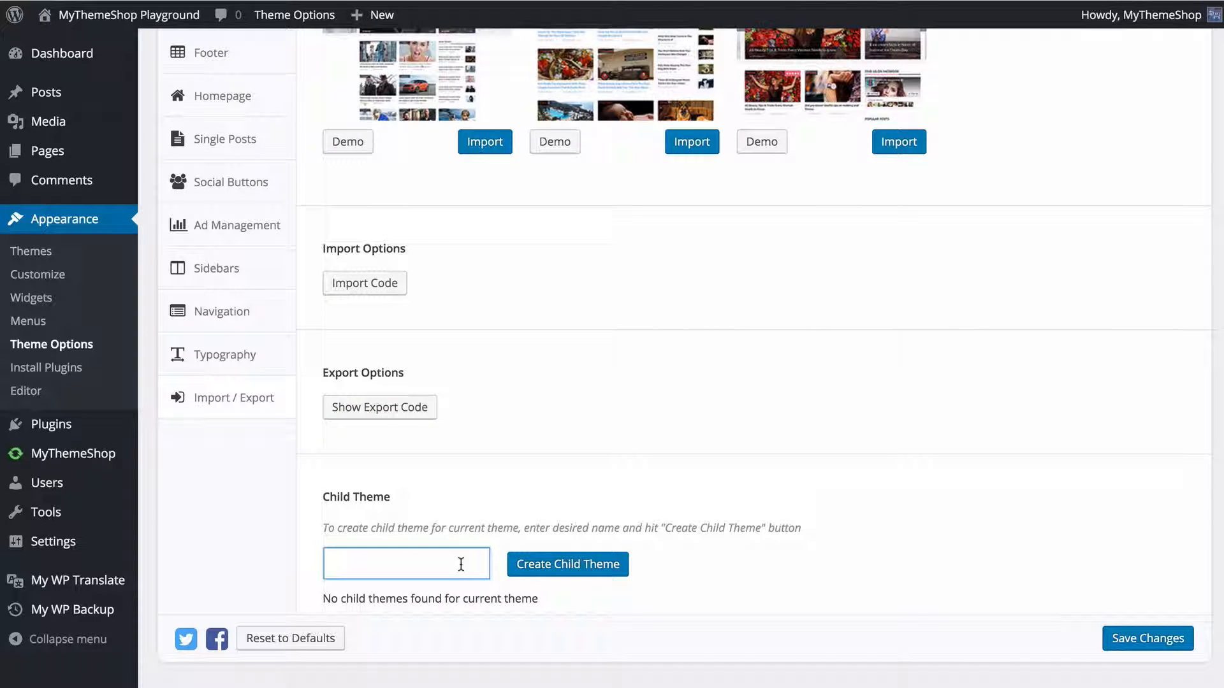
text(Blogging Child Theme)
click(568, 564)
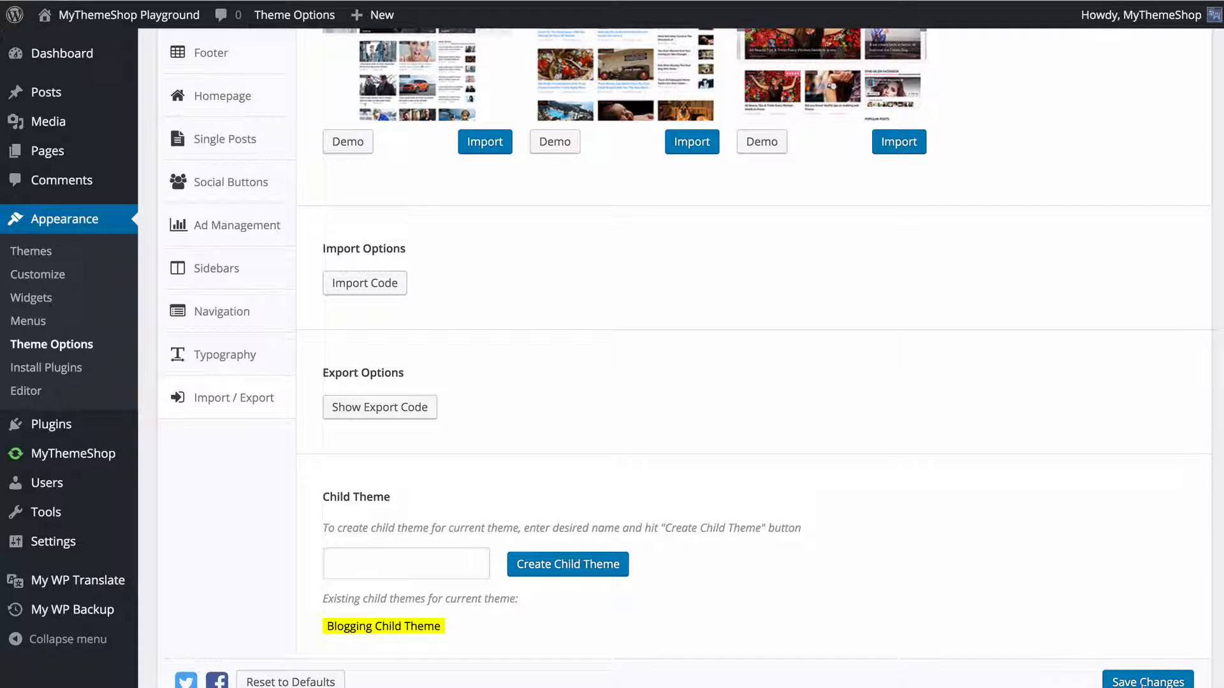
click(1143, 684)
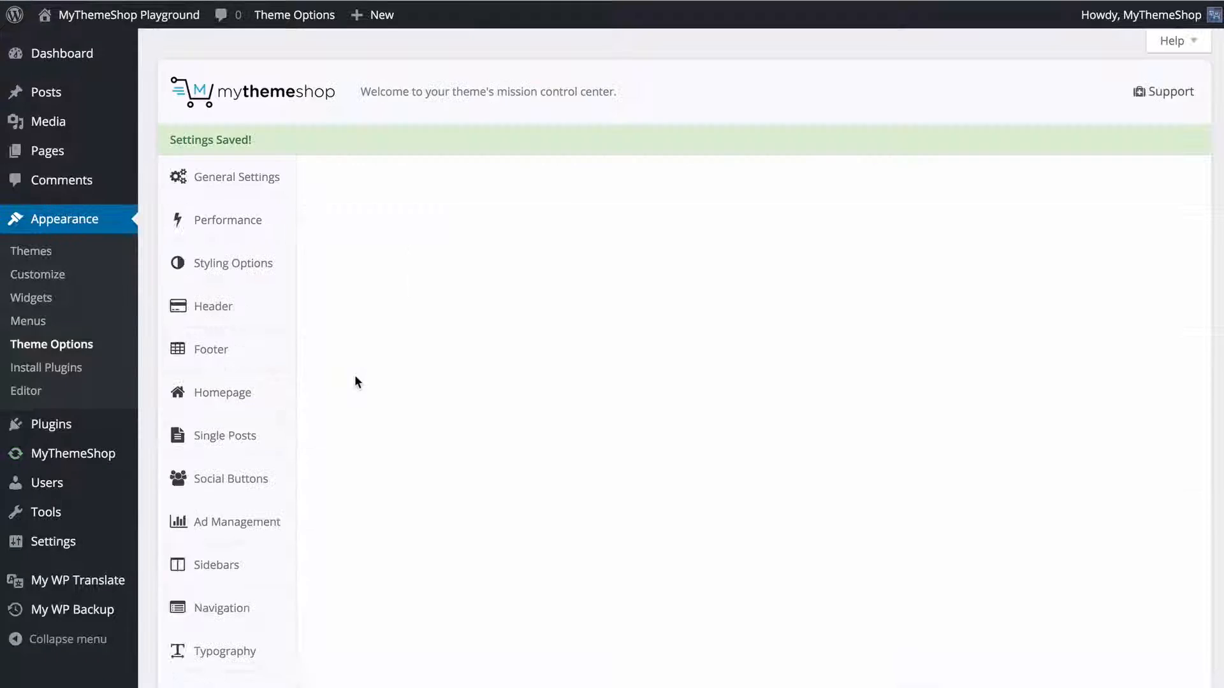
Open the Widgets page and expand the Home Sidebar and Single Post Sidebar areas.
click(76, 298)
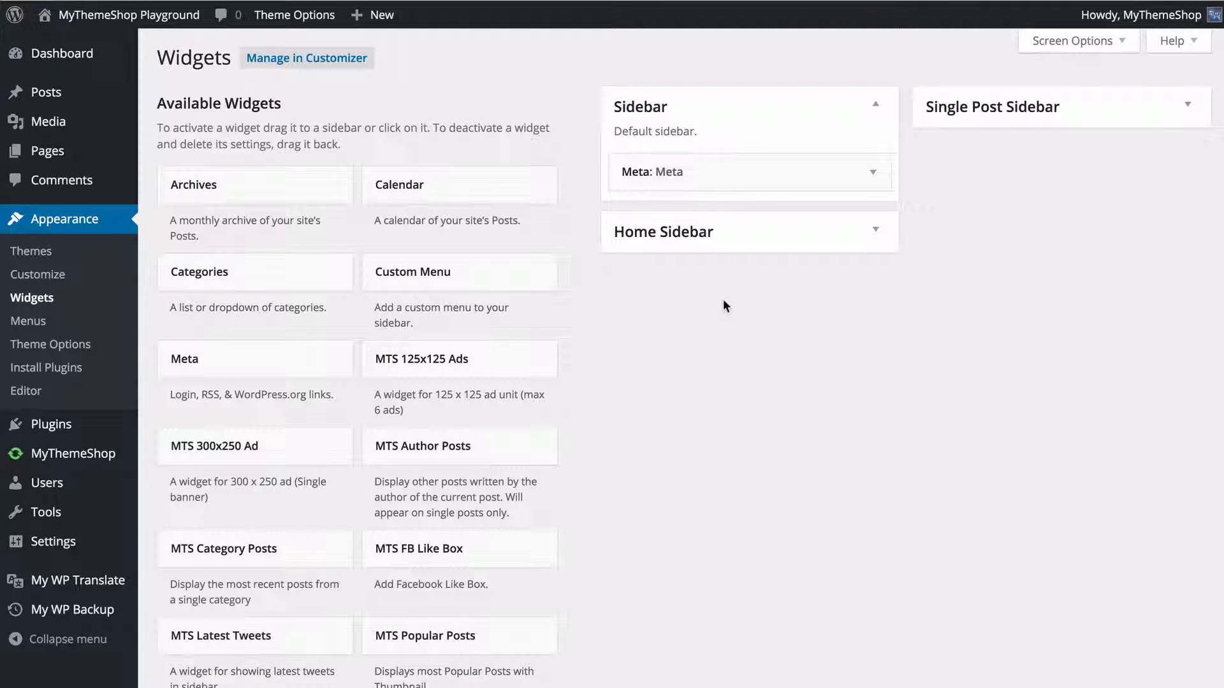
click(705, 241)
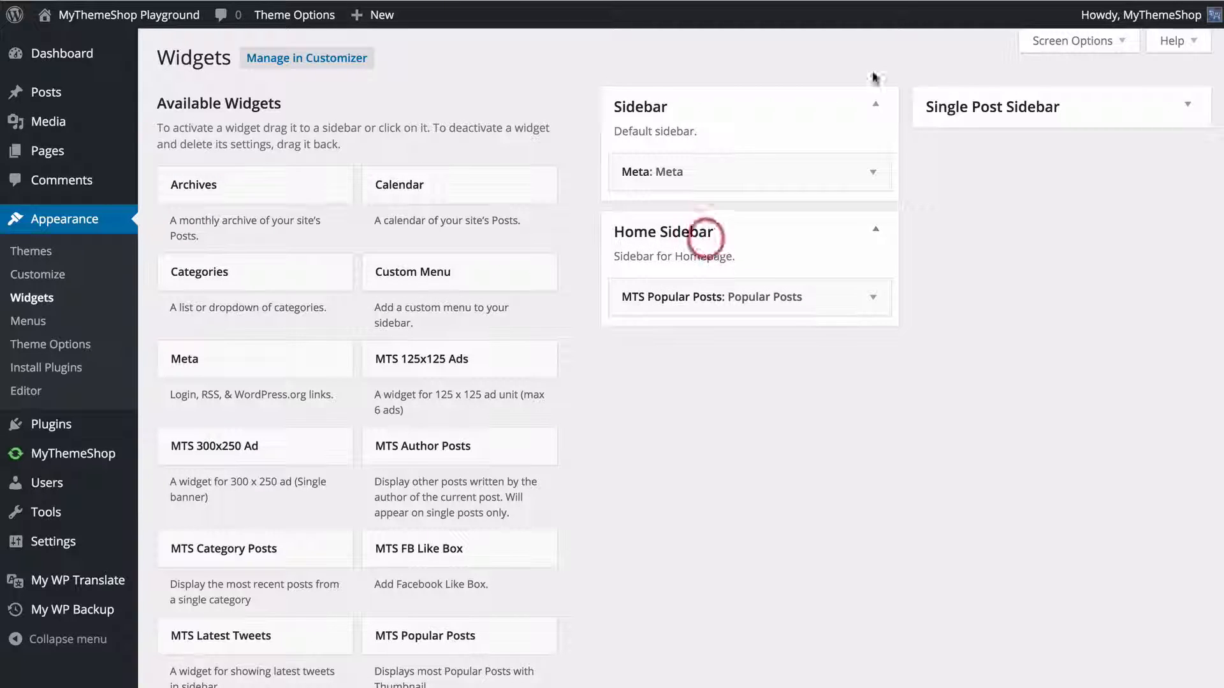
click(967, 97)
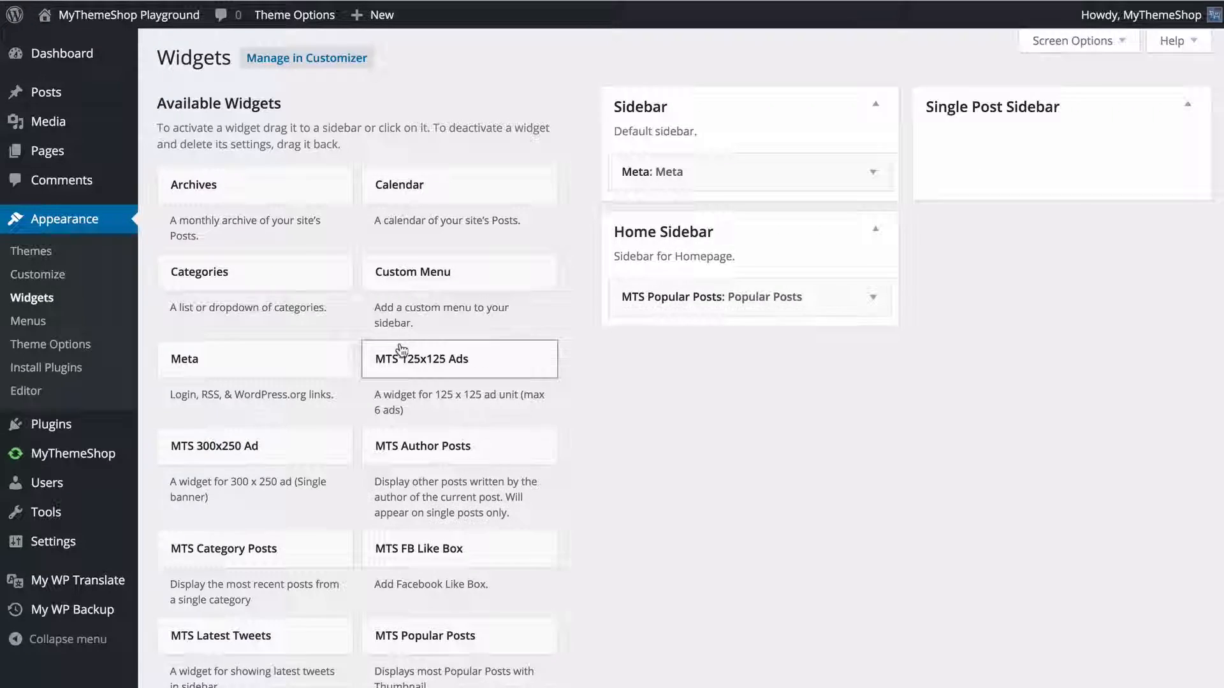
Add the MTS Post Slider widget to the default Sidebar, above the Meta widget.
scroll(403, 350, down, 10)
scroll(396, 293, down, 8)
scroll(396, 293, up, 20)
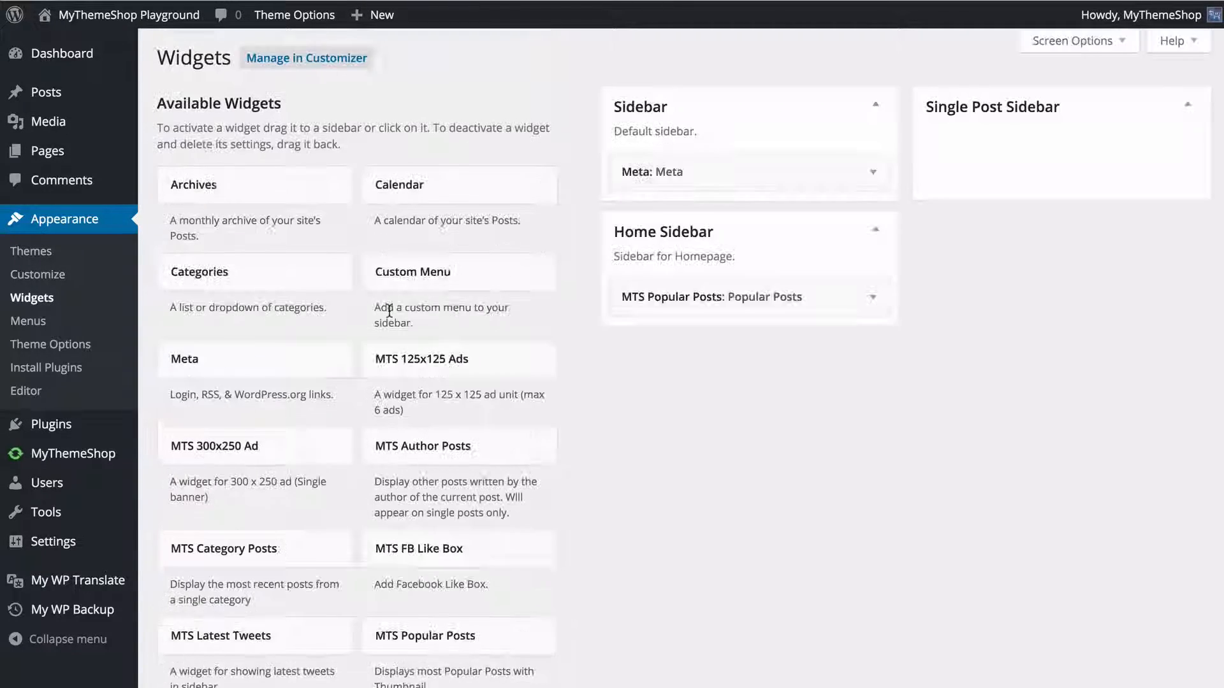
scroll(385, 341, down, 3)
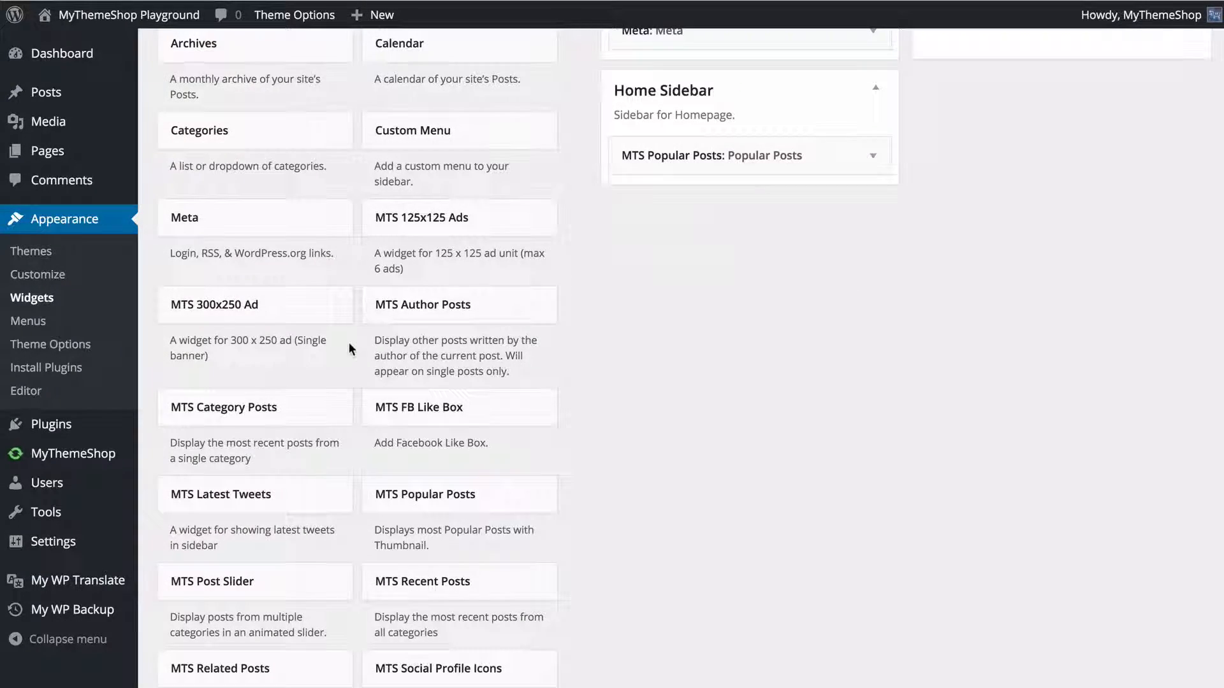
scroll(350, 346, down, 1)
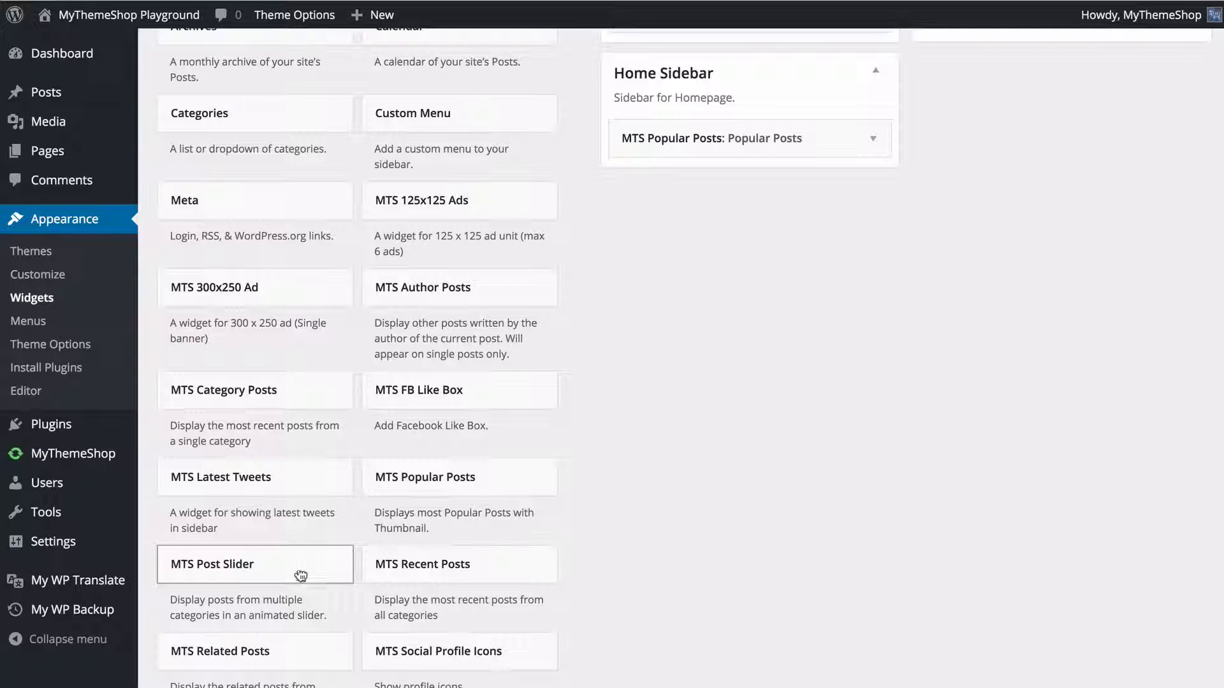
drag(274, 571, 730, 153)
scroll(343, 540, up, 3)
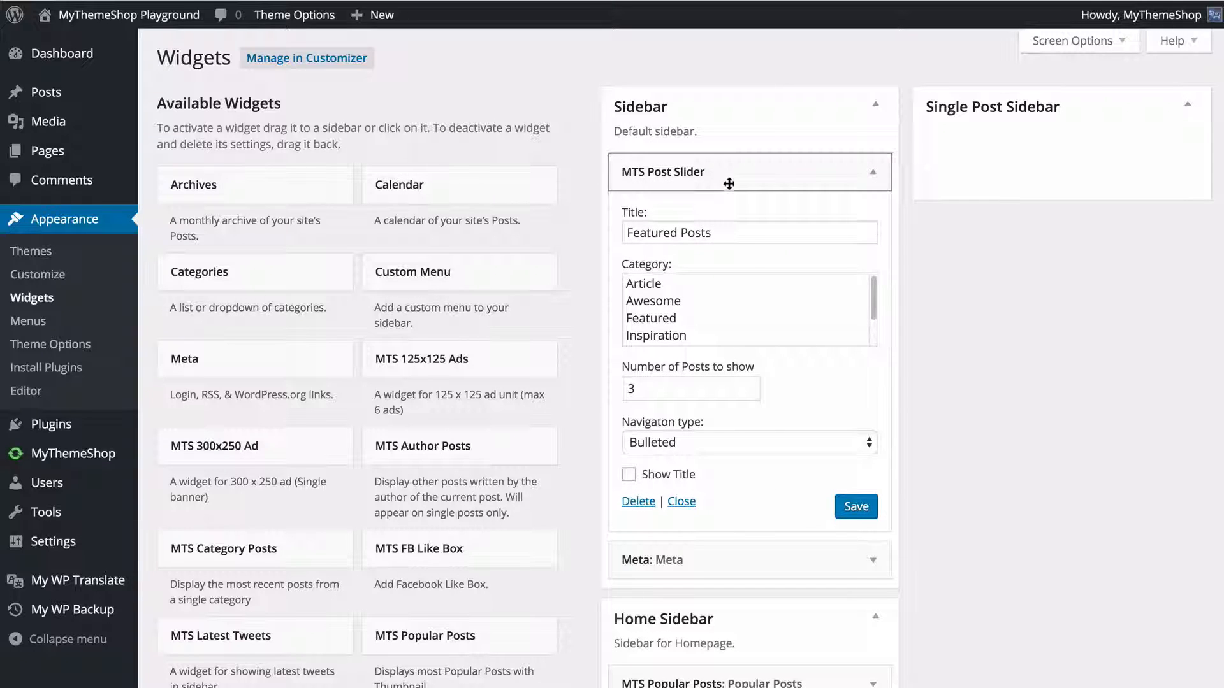
Keep the post slider's title as "Featured Posts" and select all categories from Article through WordPress.
triple_click(681, 230)
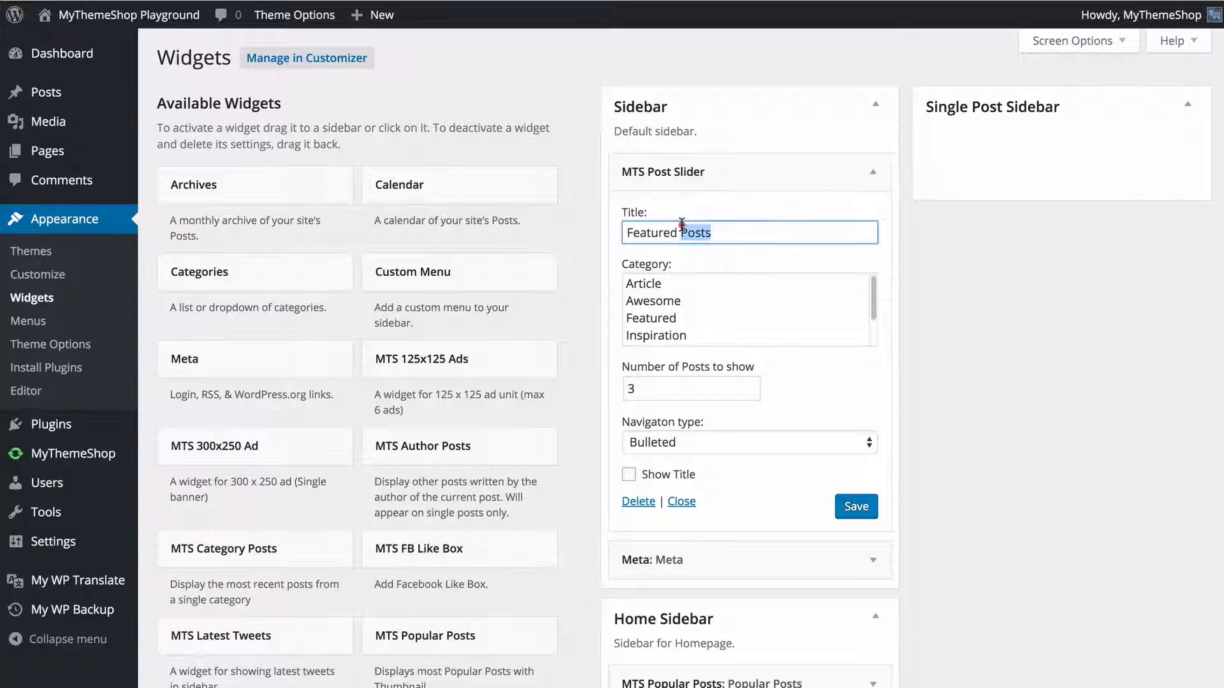
click(738, 230)
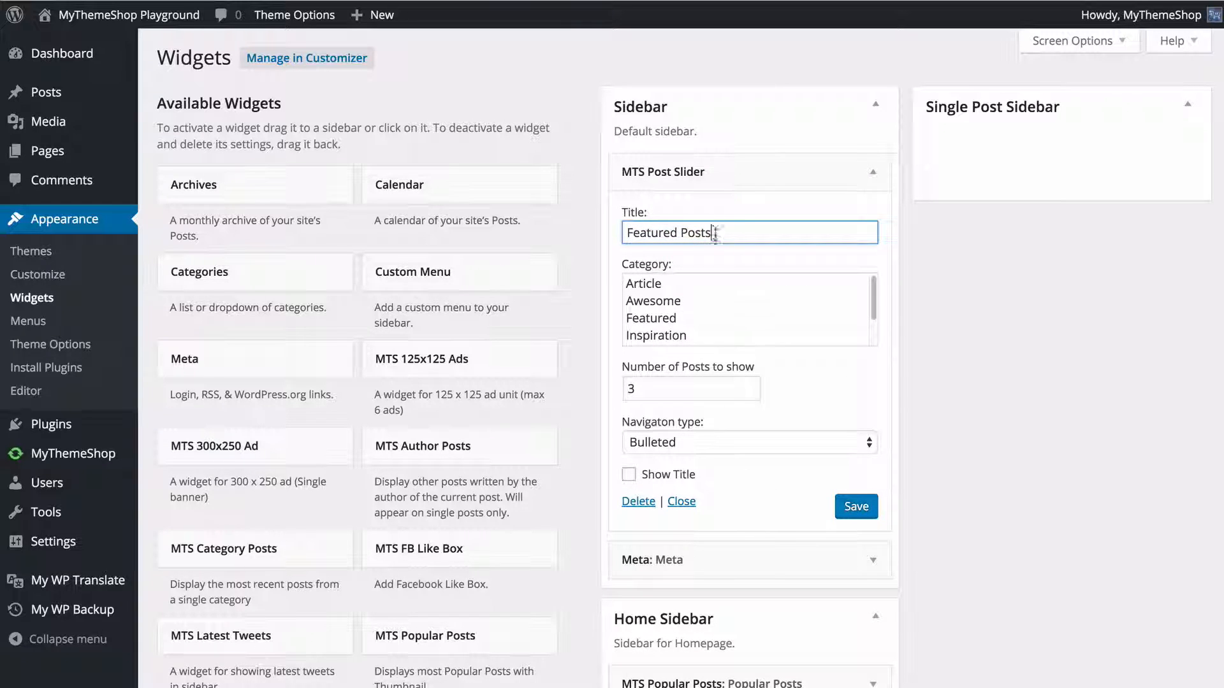
click(710, 287)
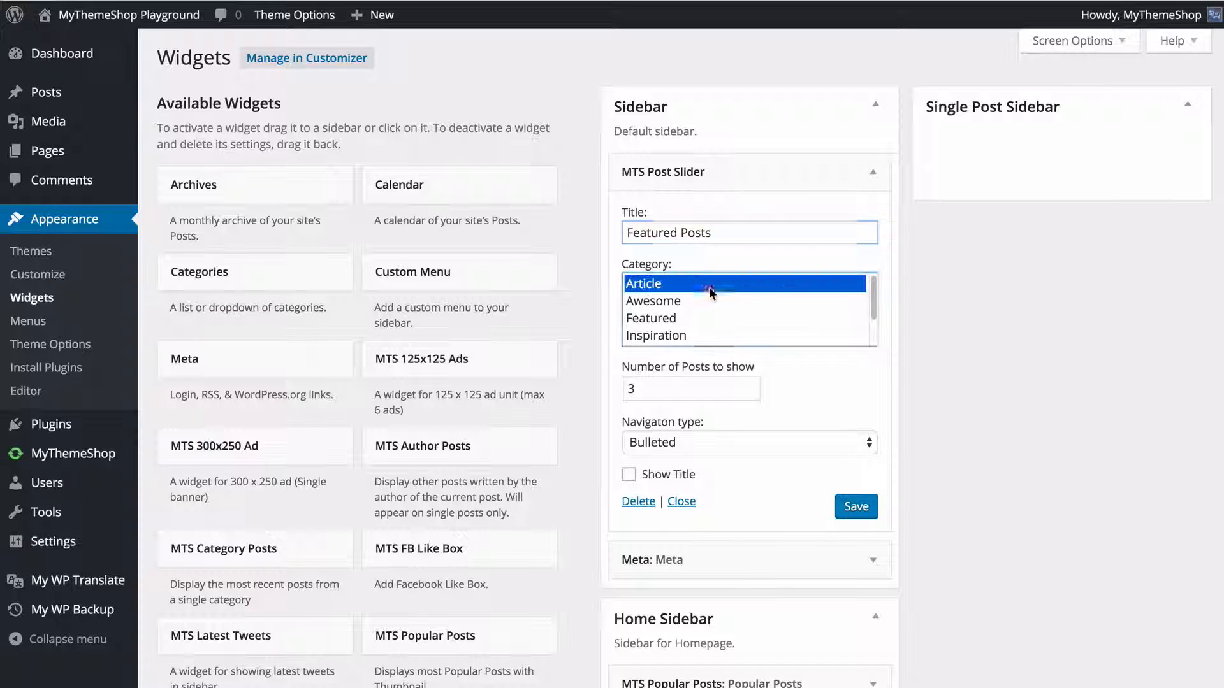
scroll(707, 312, down, 7)
scroll(707, 306, up, 5)
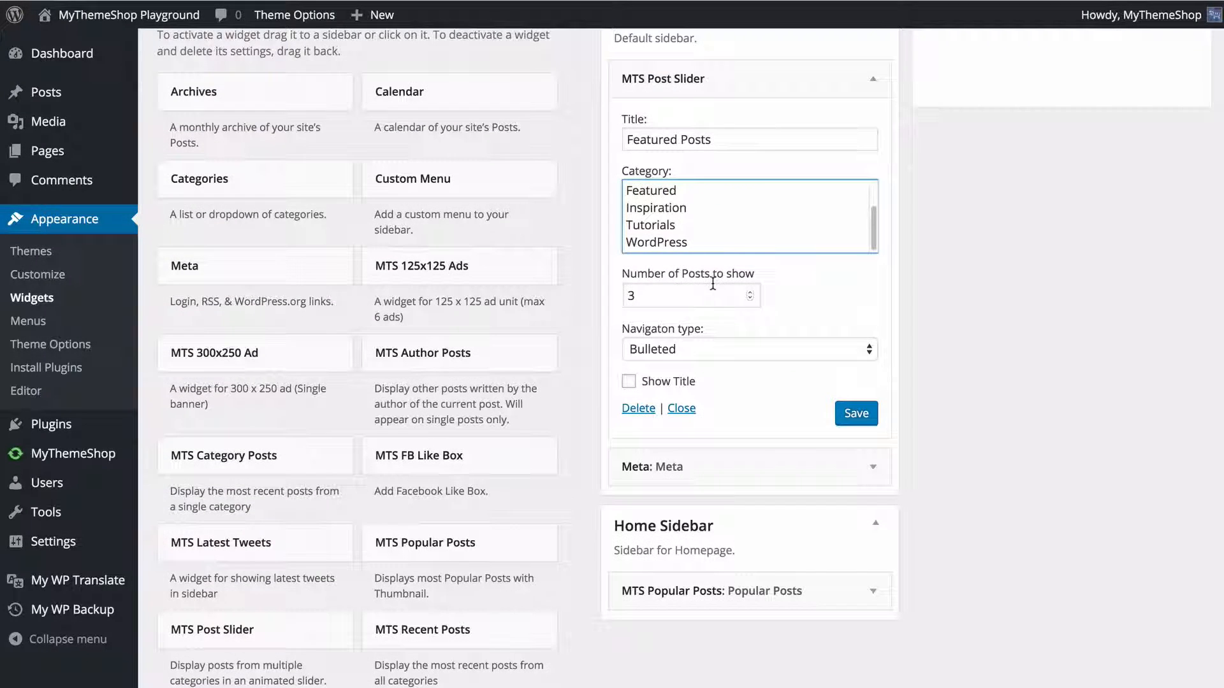
shift+click(702, 243)
Set the post slider's navigation type to Arrows, enable Show Title, and save the widget.
scroll(748, 292, up, 1)
click(749, 387)
click(657, 401)
click(670, 419)
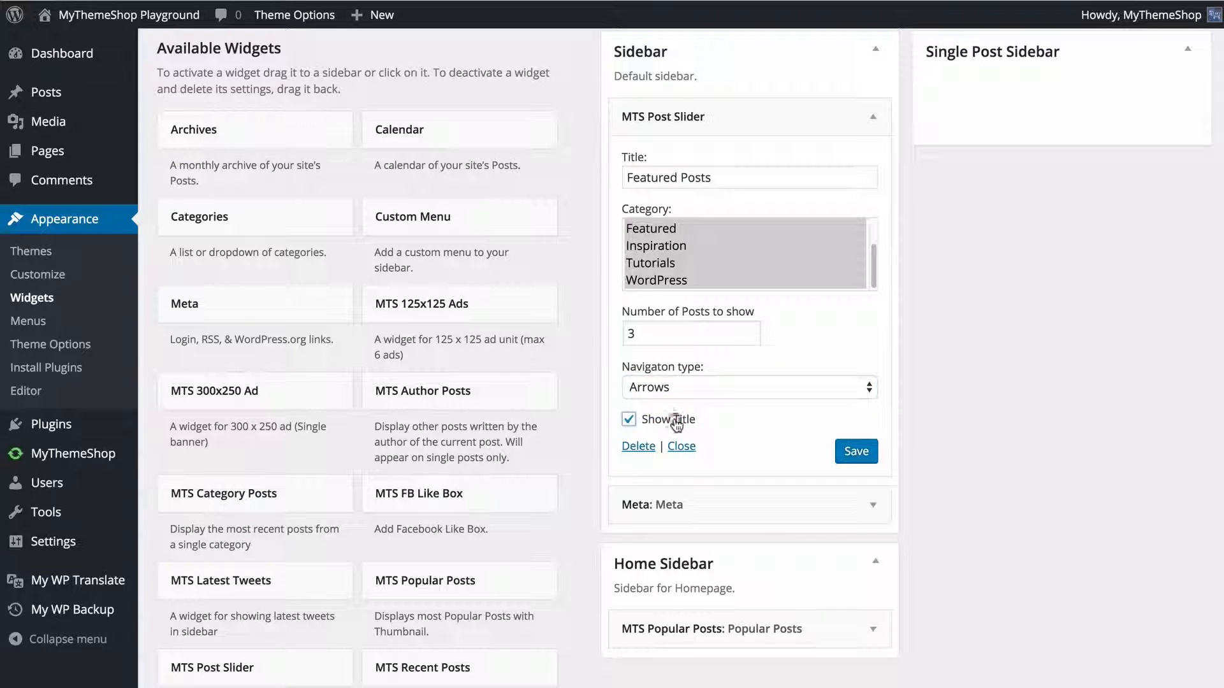
click(850, 452)
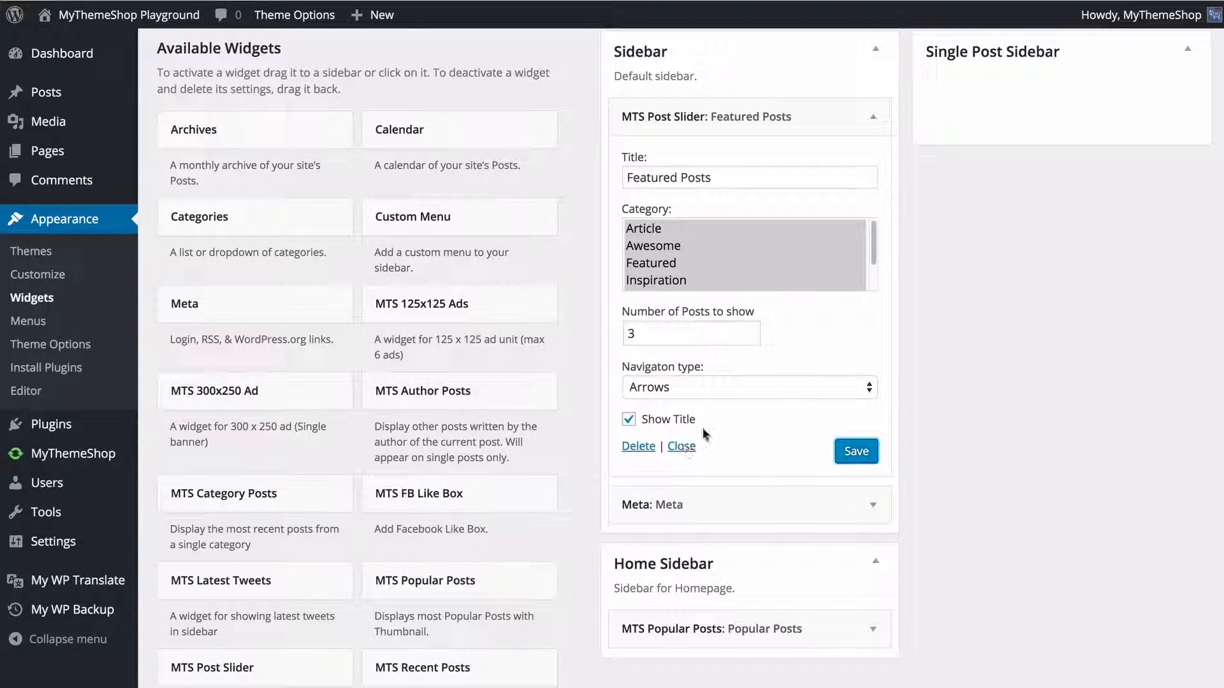
Move the MTS Post Slider and MTS Popular Posts widgets into the Single Post Sidebar, with the slider first.
drag(706, 116, 1042, 105)
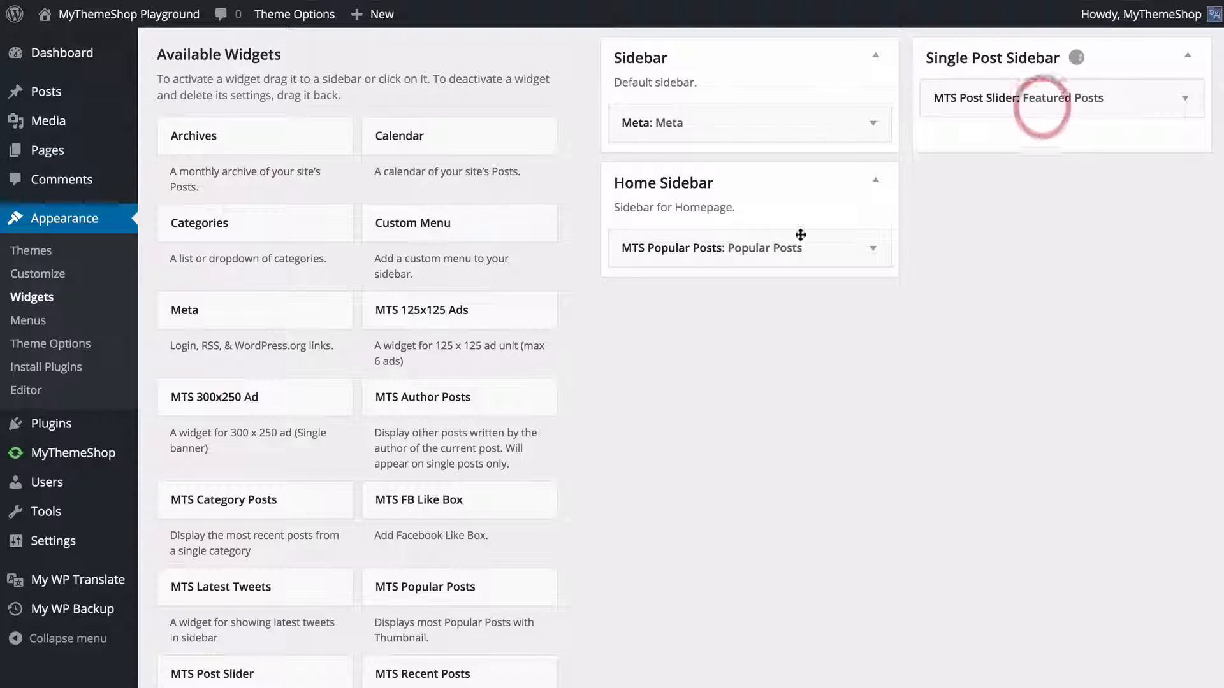
drag(800, 235, 1027, 161)
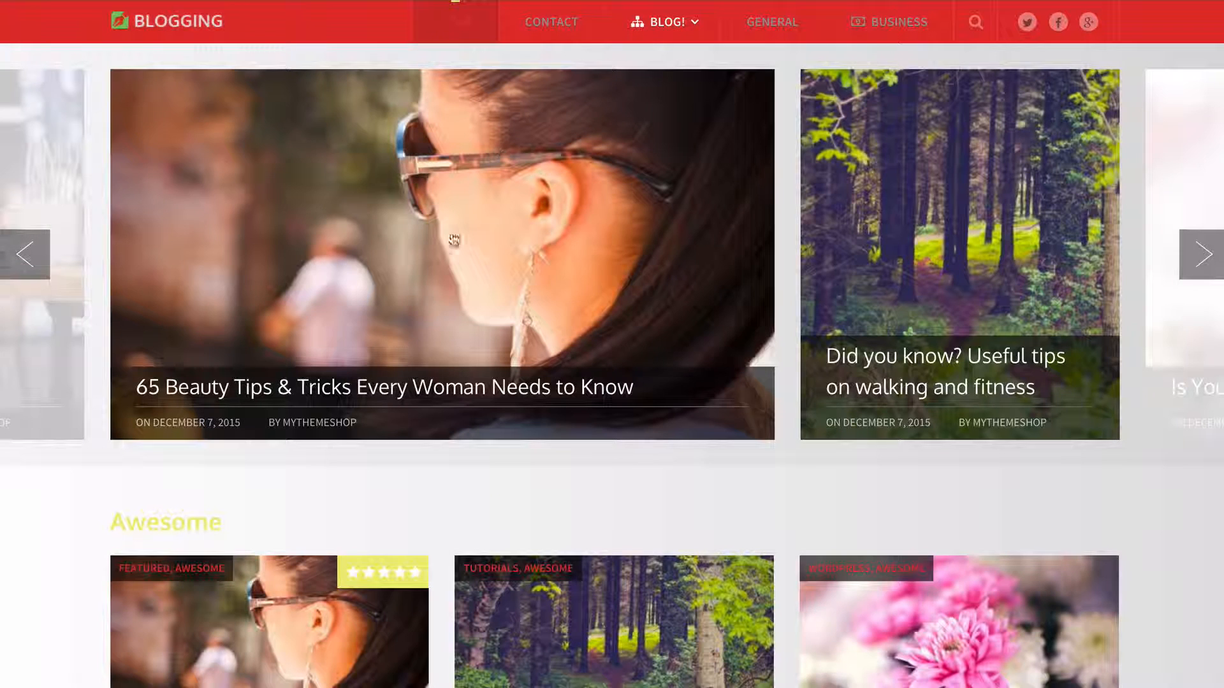
Open the featured beauty tips post on the live site to check its sidebar, and look over the available widgets.
click(311, 407)
scroll(612, 344, up, 10)
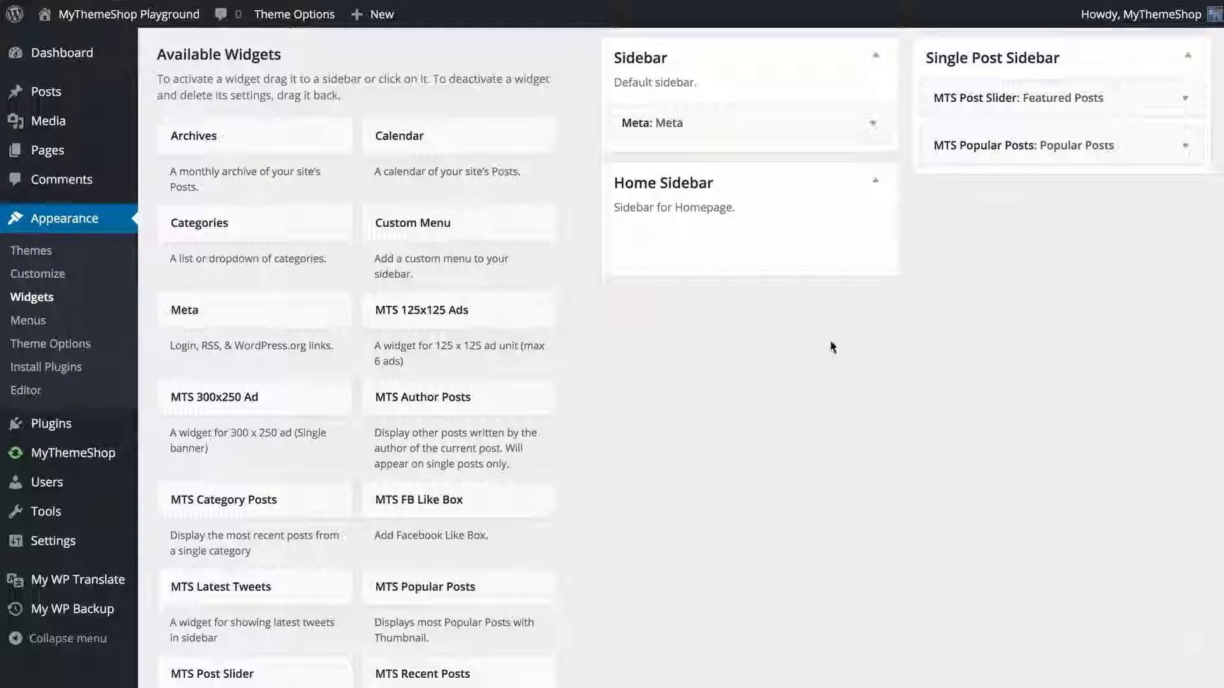
scroll(679, 339, down, 4)
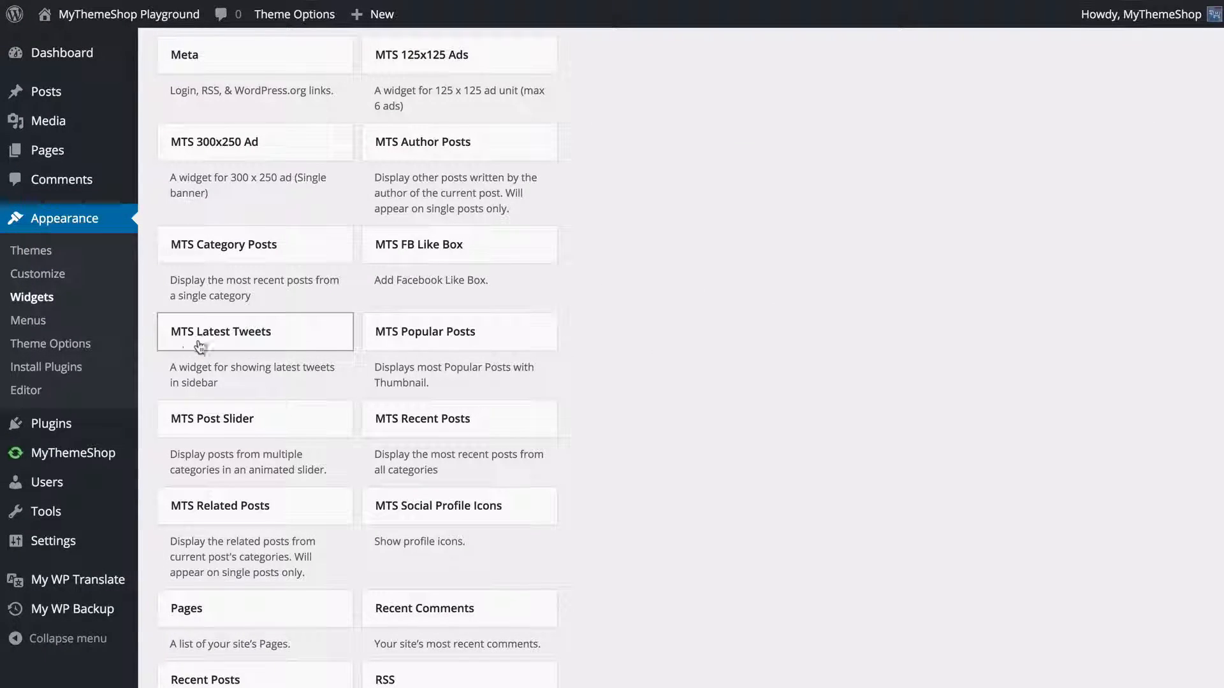
scroll(334, 357, up, 5)
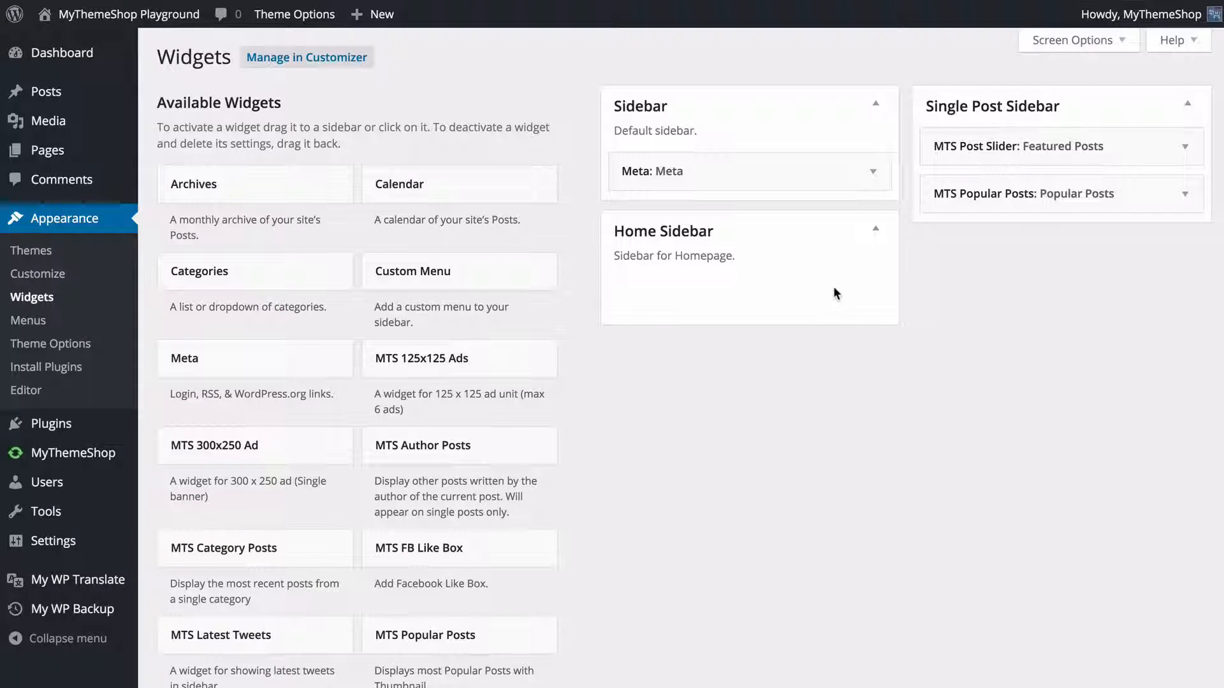